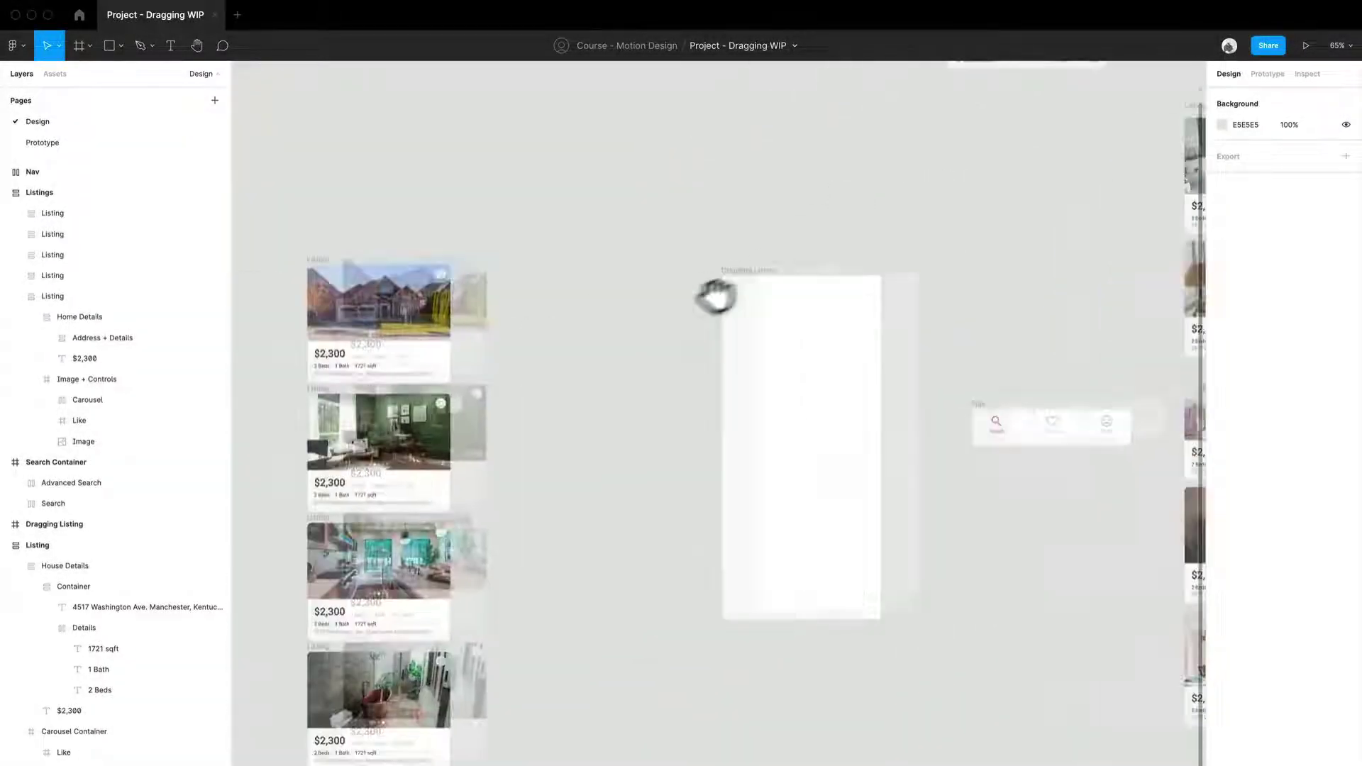
Preview the listing card prototype and swipe its image carousel forward to the last photo
{"action": "left_click_drag", "start_coordinate": [715, 295], "coordinate": [906, 284]}
{"action": "scroll", "coordinate": [648, 401], "scroll_direction": "up", "scroll_amount": 5}
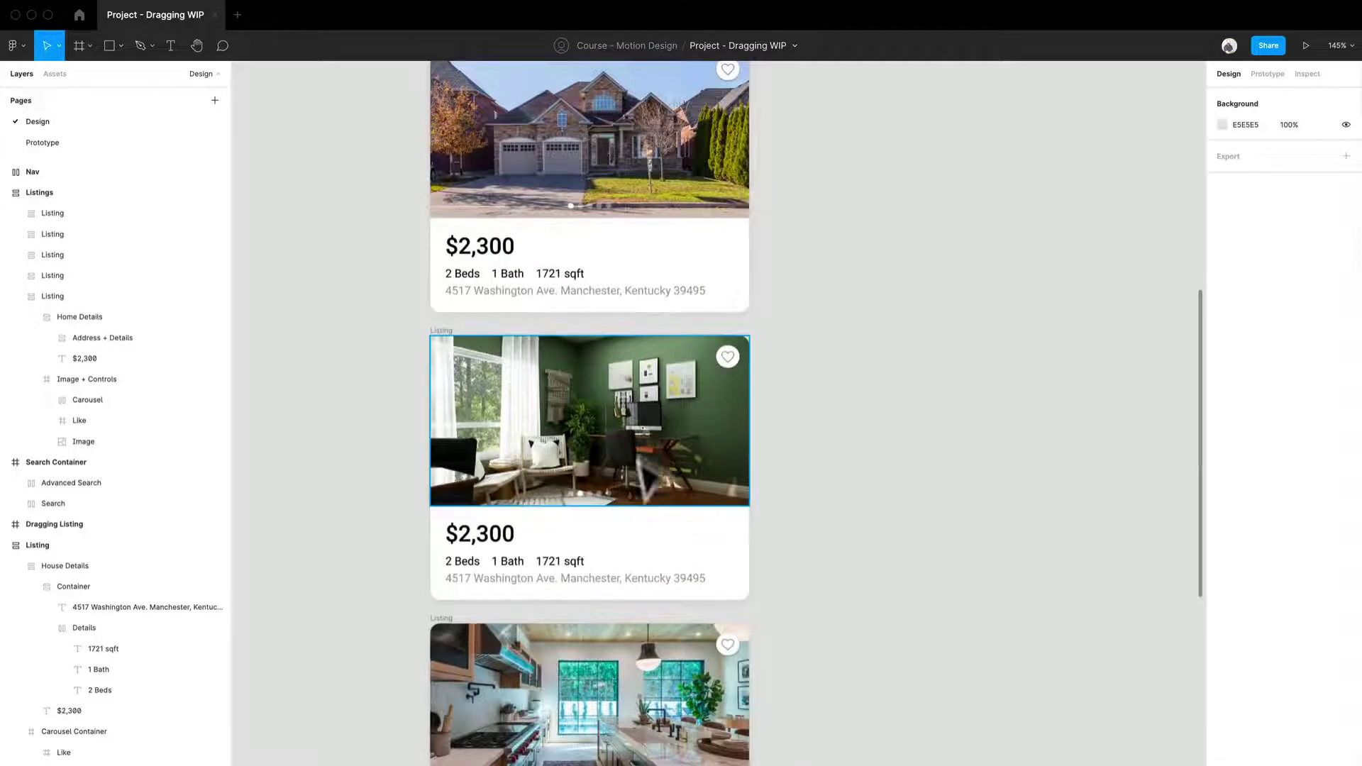
{"action": "scroll", "coordinate": [648, 477], "scroll_direction": "down", "scroll_amount": 2}
{"action": "scroll", "coordinate": [599, 517], "scroll_direction": "up", "scroll_amount": 2}
{"action": "scroll", "coordinate": [599, 517], "scroll_direction": "up", "scroll_amount": 3}
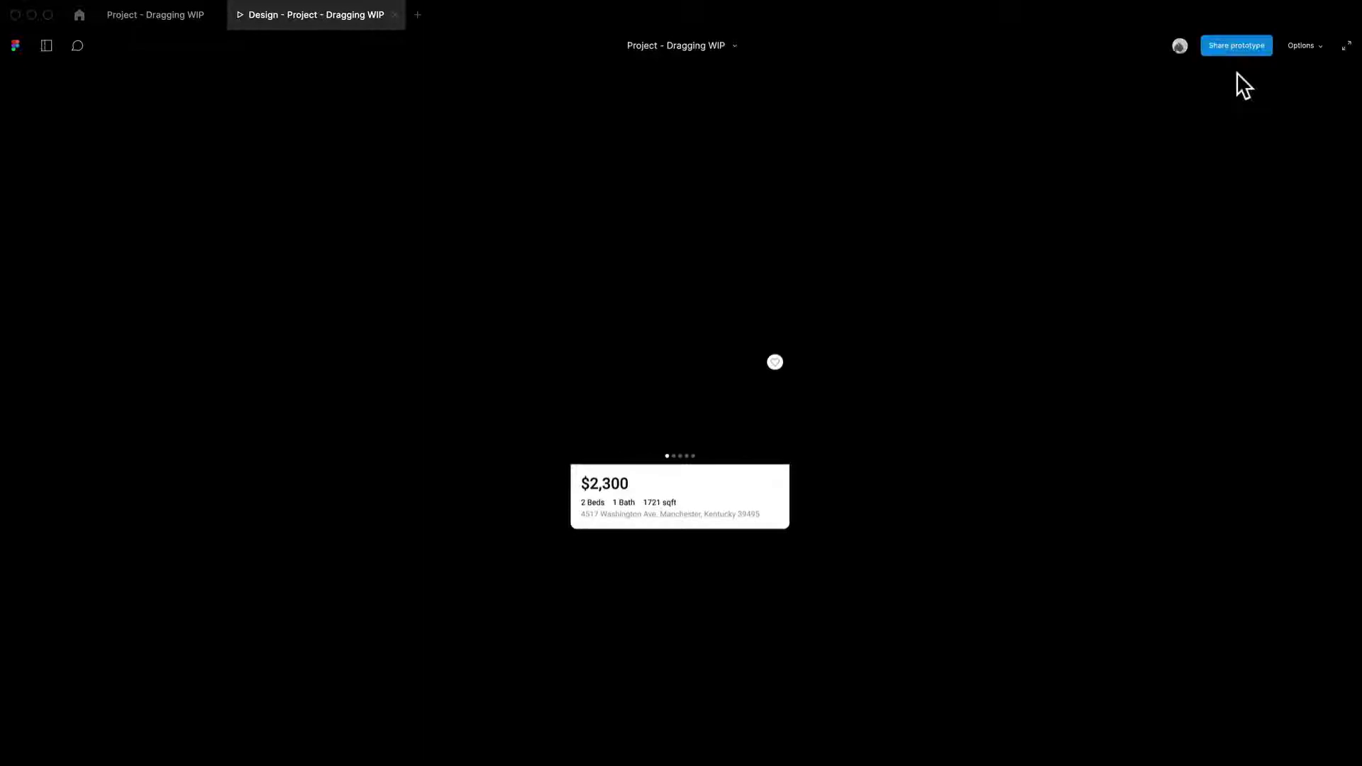
{"action": "left_click_drag", "start_coordinate": [731, 393], "coordinate": [625, 396]}
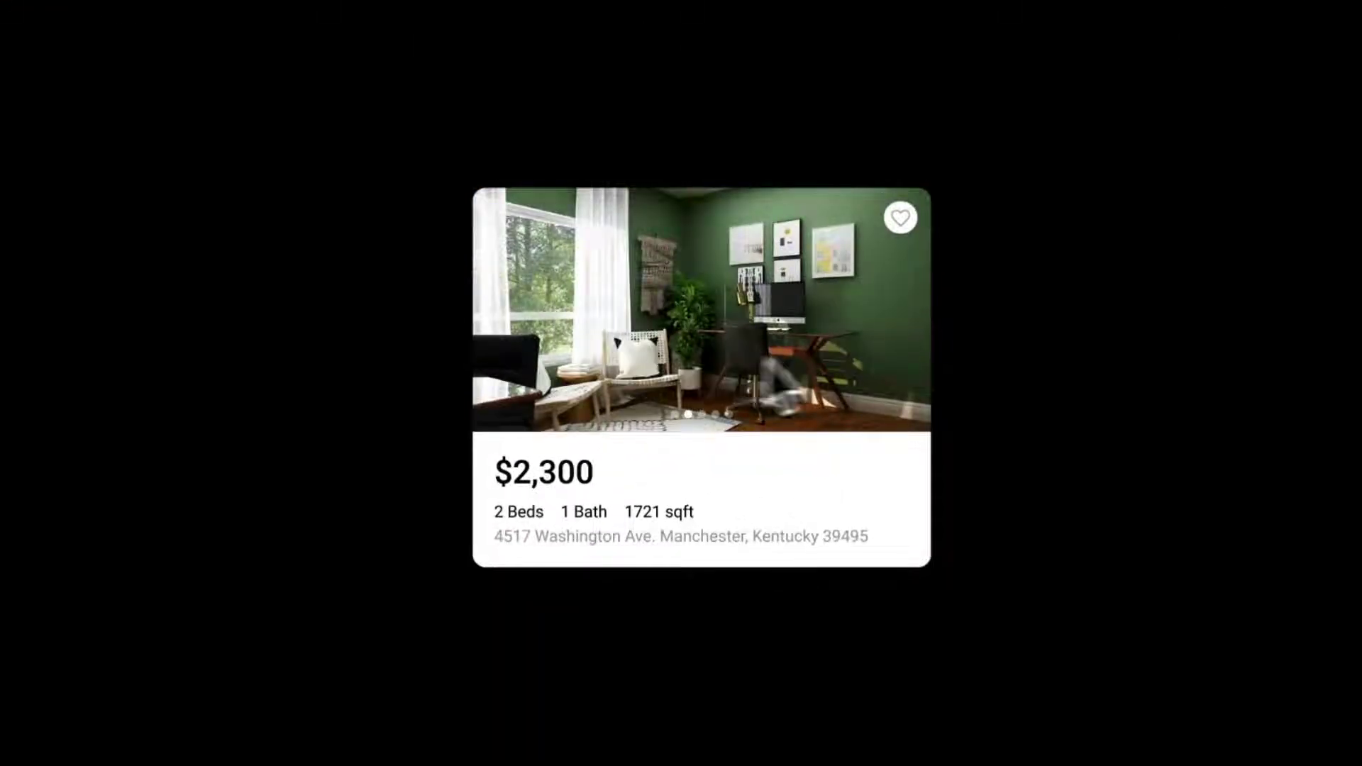
{"action": "left_click_drag", "start_coordinate": [777, 356], "coordinate": [517, 380]}
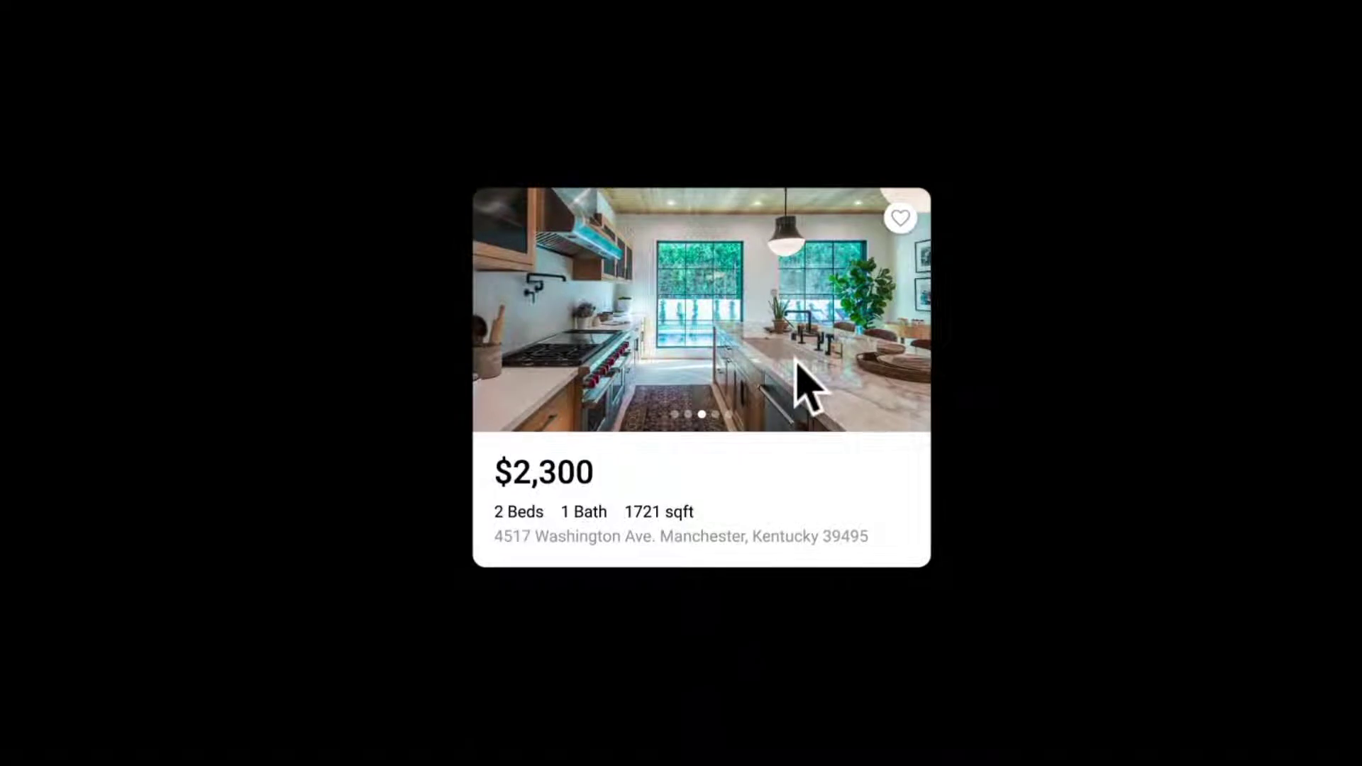
{"action": "left_click_drag", "start_coordinate": [793, 358], "coordinate": [635, 364]}
{"action": "left_click_drag", "start_coordinate": [830, 374], "coordinate": [551, 298]}
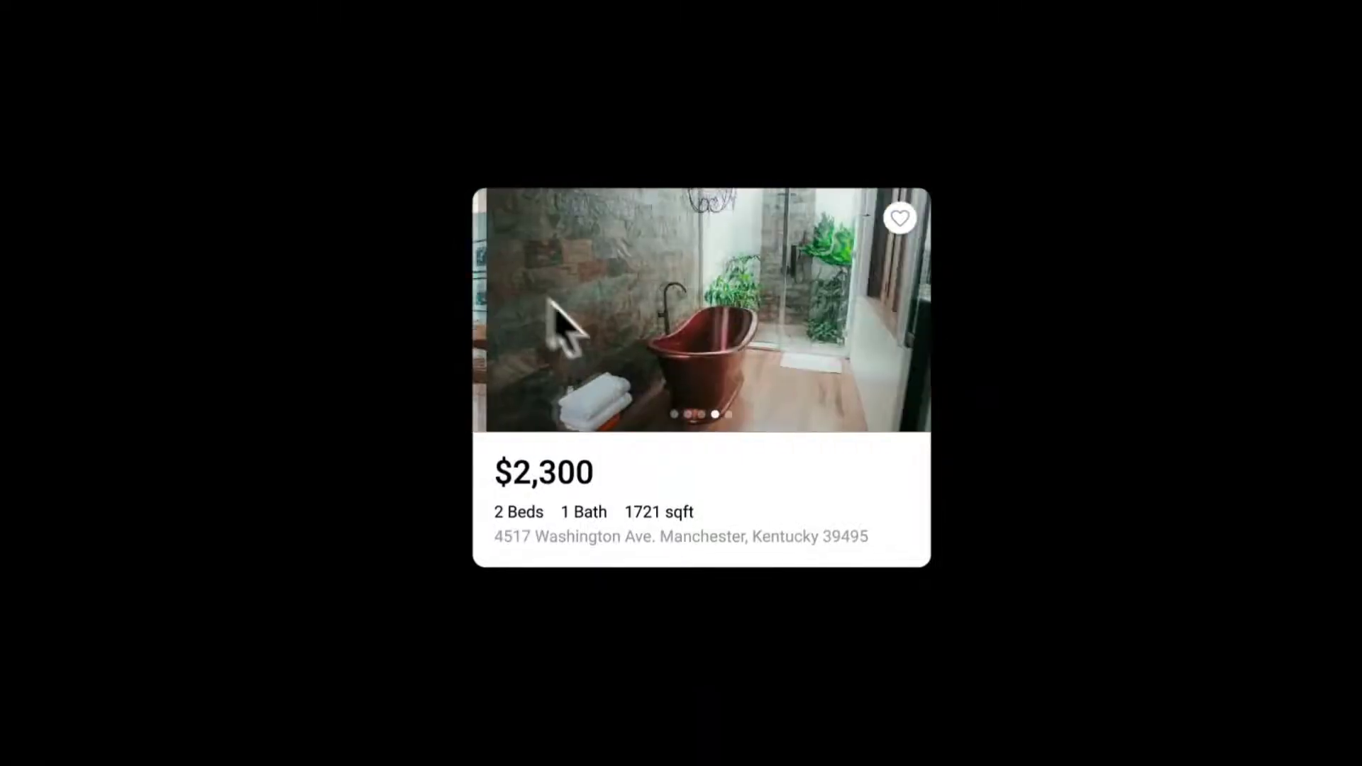
{"action": "left_click_drag", "start_coordinate": [754, 348], "coordinate": [408, 336]}
Swipe the carousel back to the first photo and forward again, closing the prototype preview at the end
{"action": "left_click_drag", "start_coordinate": [702, 333], "coordinate": [1058, 324]}
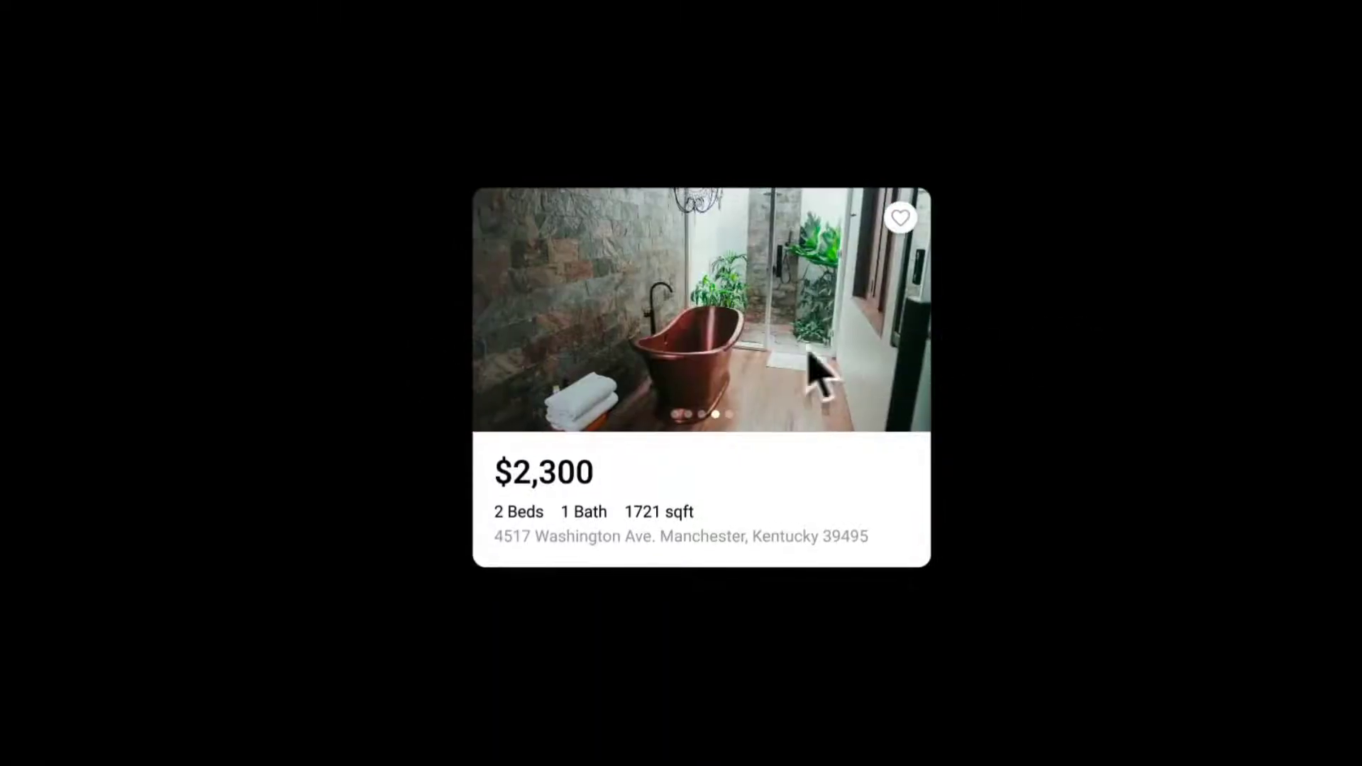
{"action": "left_click_drag", "start_coordinate": [659, 340], "coordinate": [1002, 321]}
{"action": "left_click_drag", "start_coordinate": [581, 316], "coordinate": [1147, 313]}
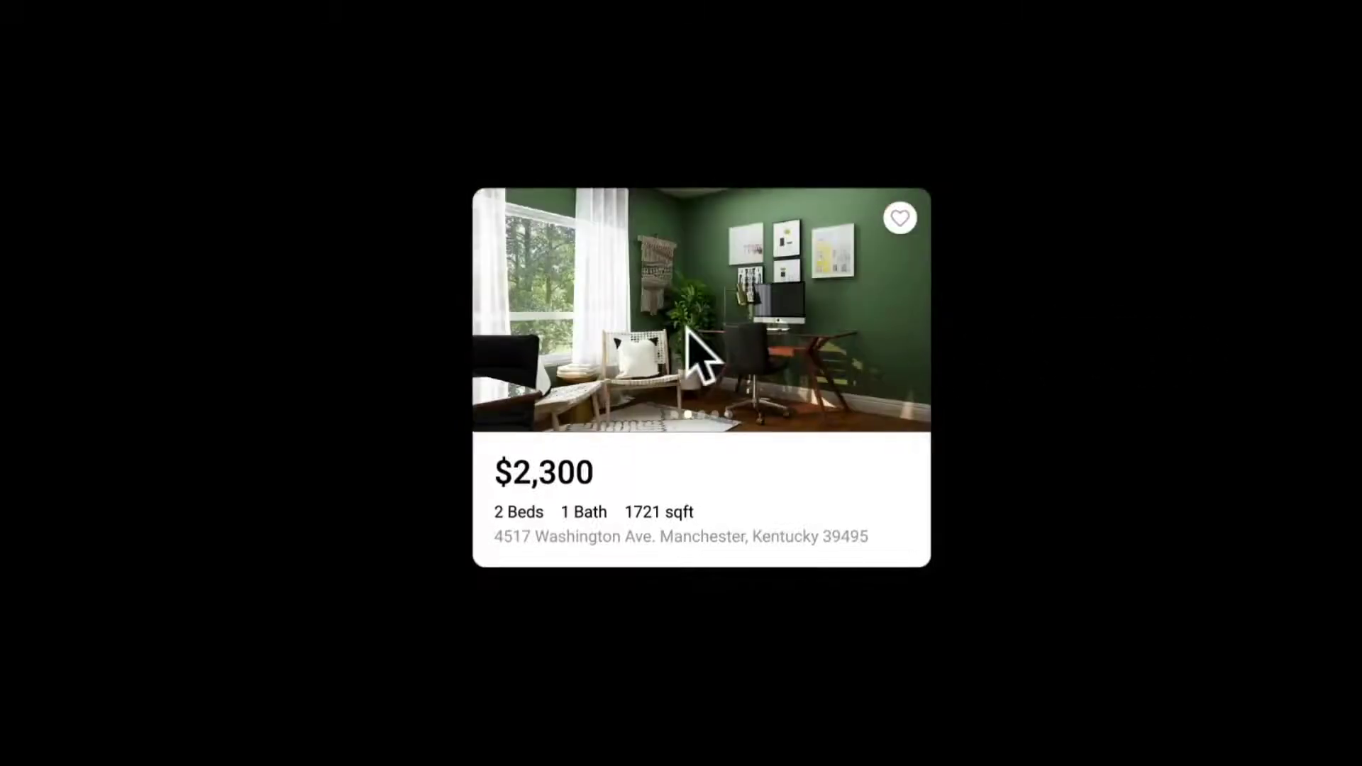
{"action": "left_click_drag", "start_coordinate": [688, 323], "coordinate": [1104, 314]}
{"action": "left_click_drag", "start_coordinate": [836, 344], "coordinate": [596, 352]}
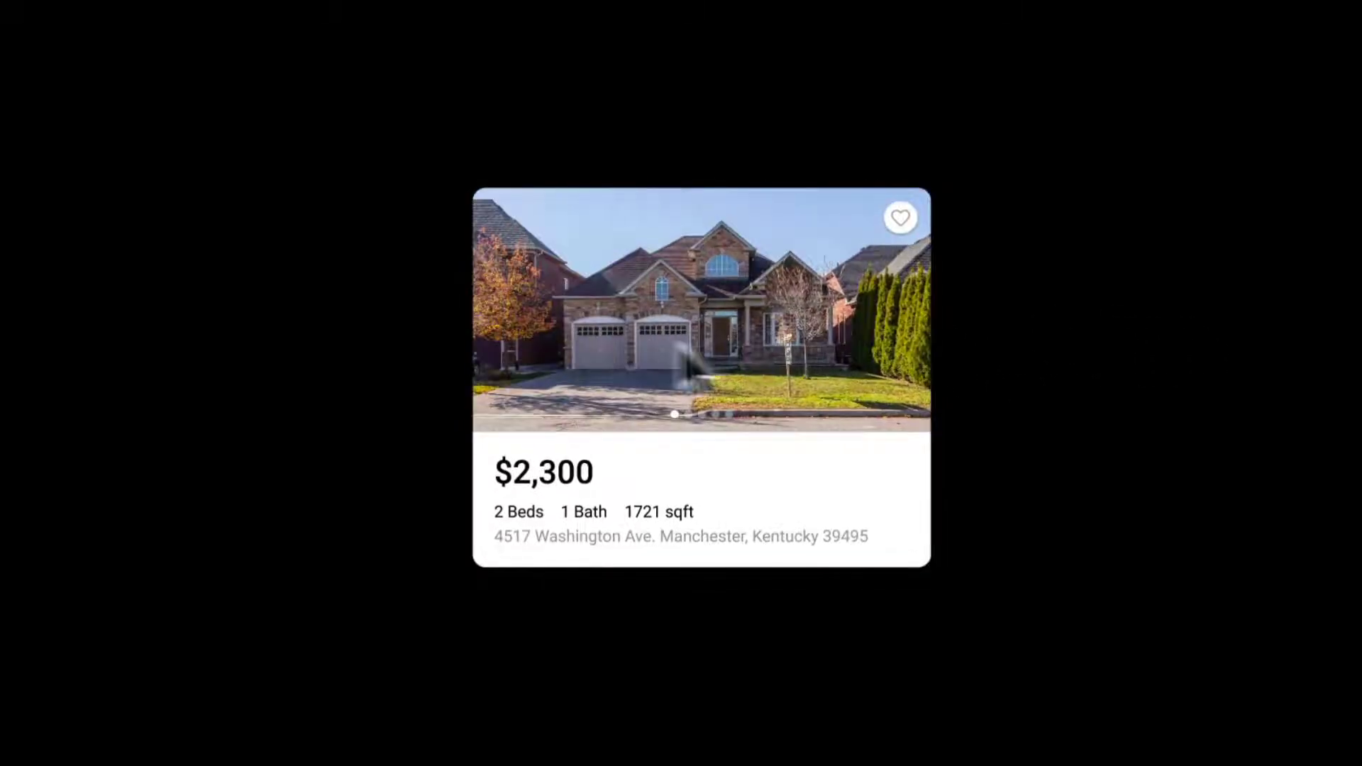
{"action": "left_click_drag", "start_coordinate": [687, 371], "coordinate": [335, 317]}
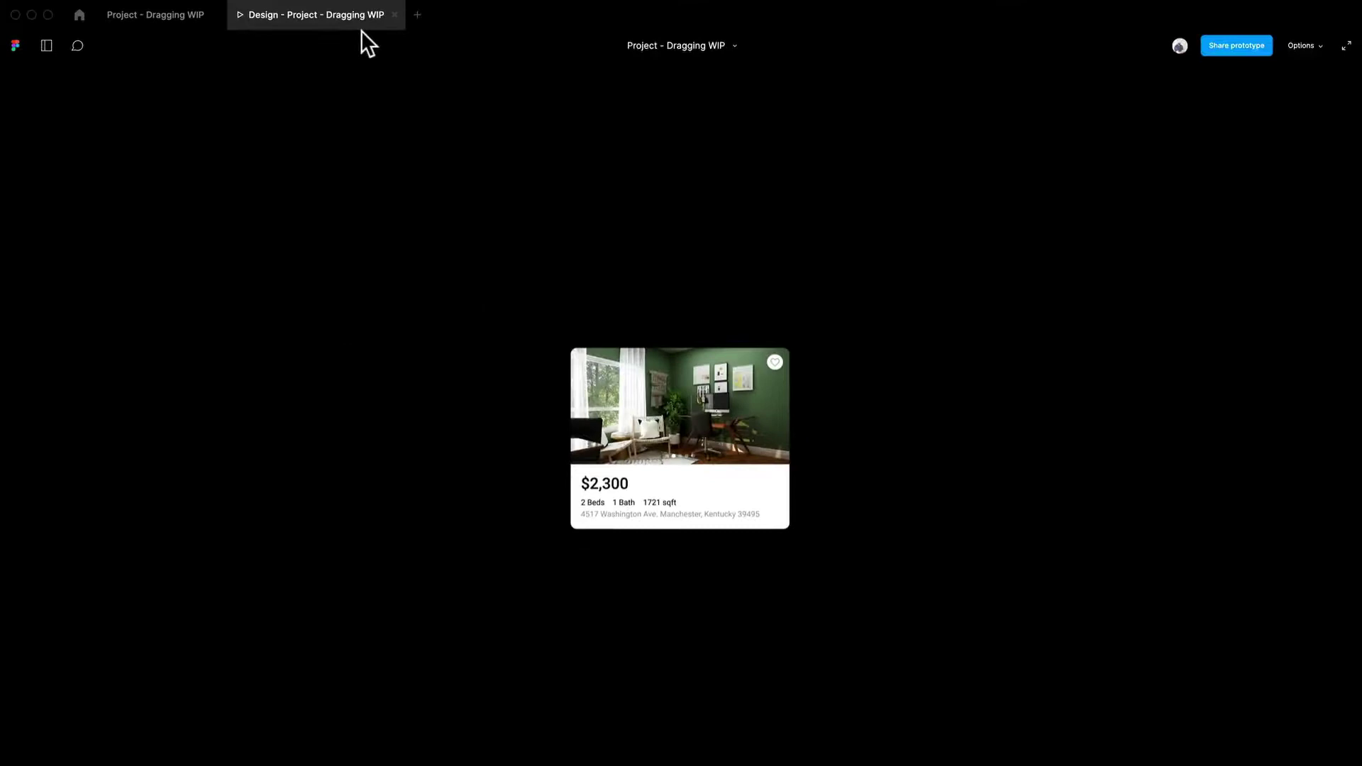
{"action": "left_click", "coordinate": [394, 14]}
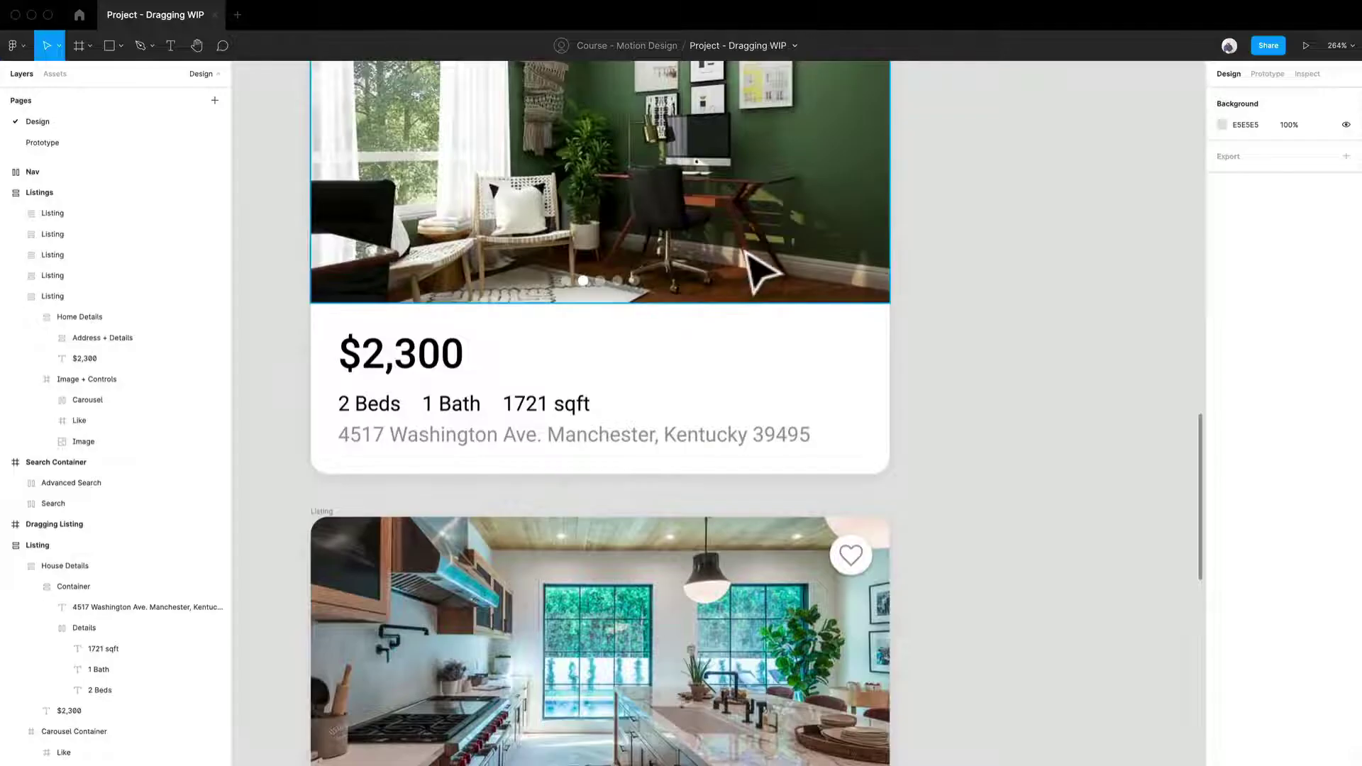
Look over the listing cards, the Dragging Listing frame, the Nav, the Search Container and the Listings column on the canvas
{"action": "scroll", "coordinate": [941, 411], "scroll_direction": "down", "scroll_amount": 5}
{"action": "left_click_drag", "start_coordinate": [967, 447], "coordinate": [757, 620]}
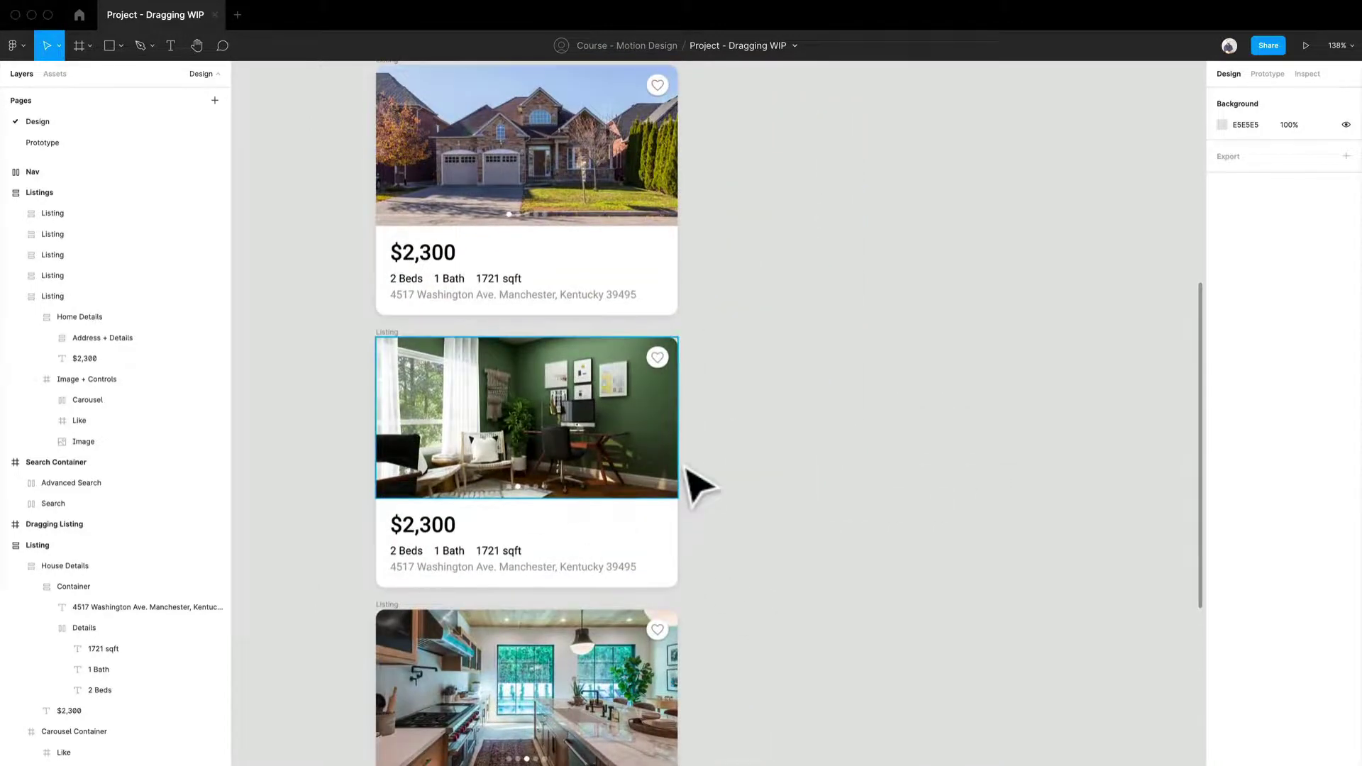
{"action": "scroll", "coordinate": [760, 494], "scroll_direction": "down", "scroll_amount": 2}
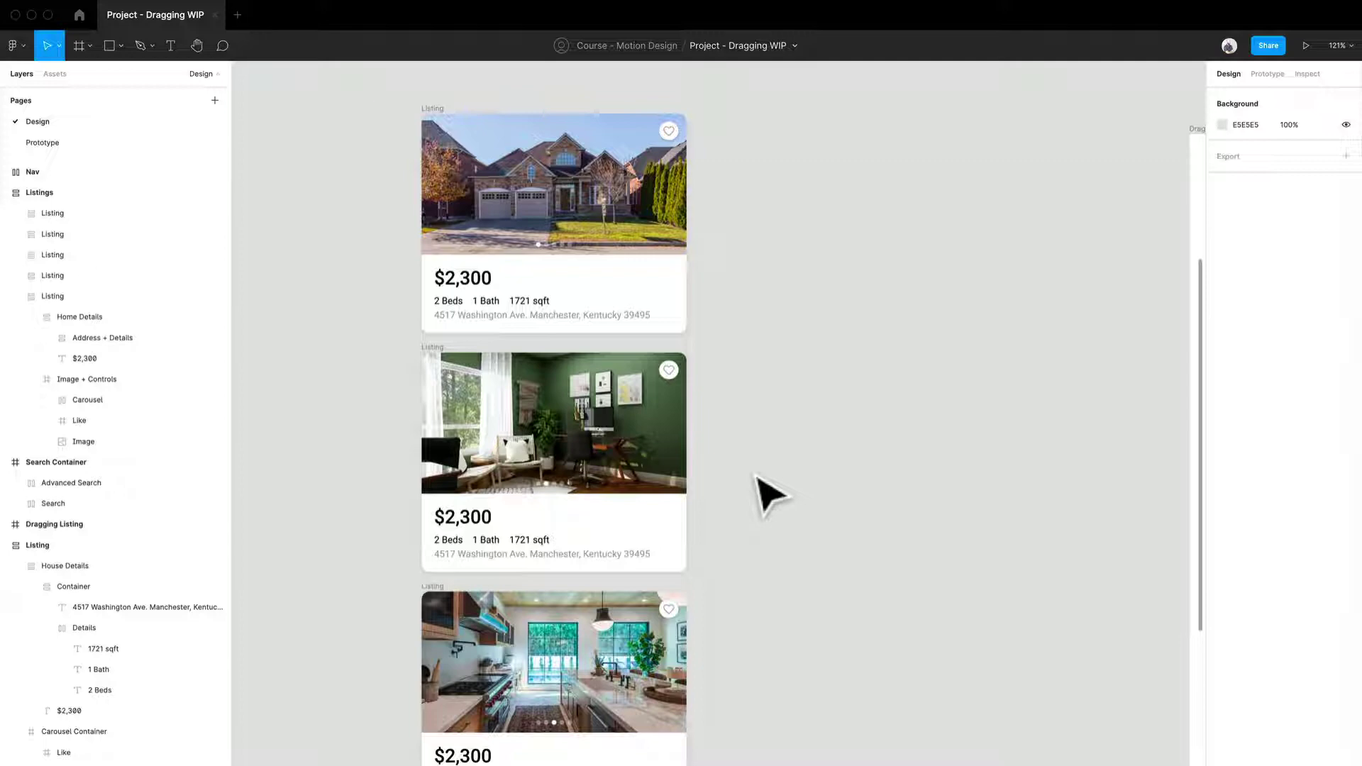
{"action": "left_click_drag", "start_coordinate": [851, 449], "coordinate": [429, 414]}
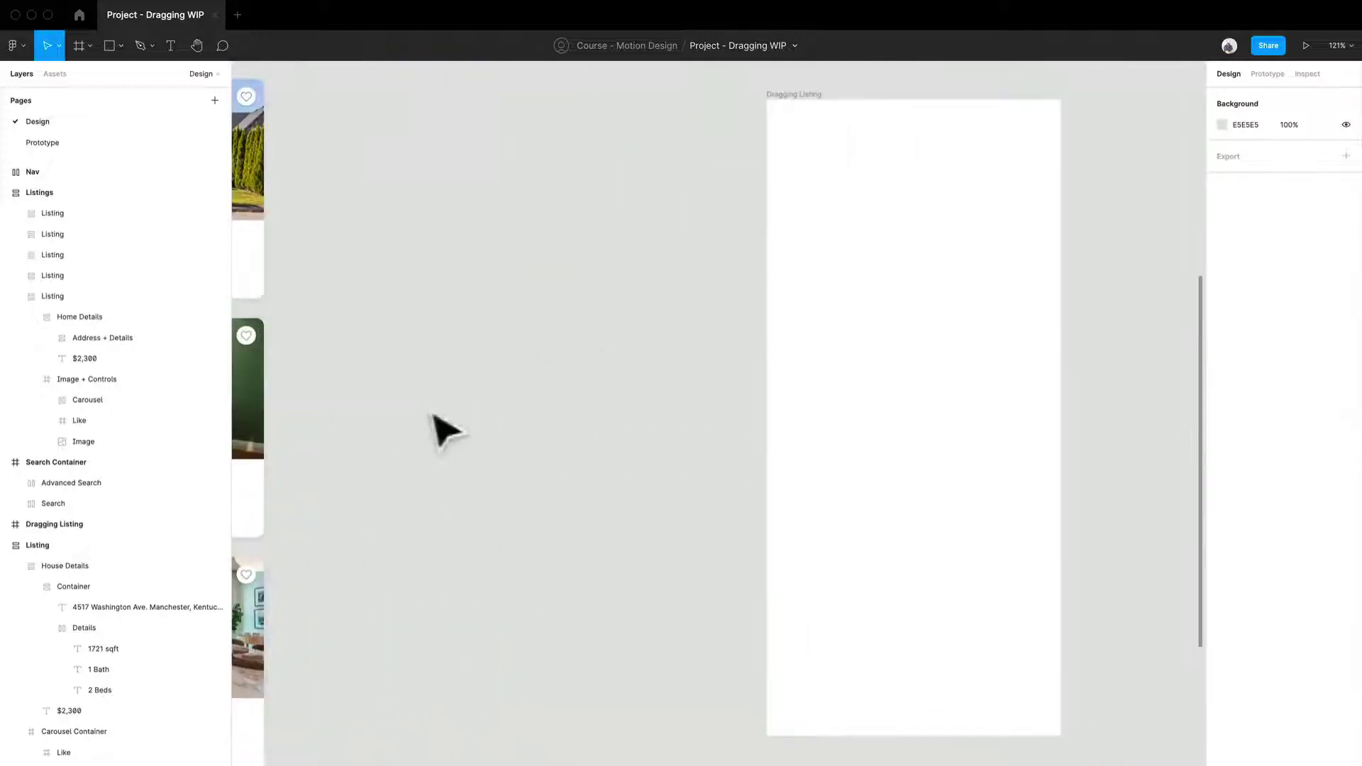
{"action": "left_click_drag", "start_coordinate": [617, 396], "coordinate": [461, 448]}
{"action": "left_click_drag", "start_coordinate": [740, 403], "coordinate": [316, 424]}
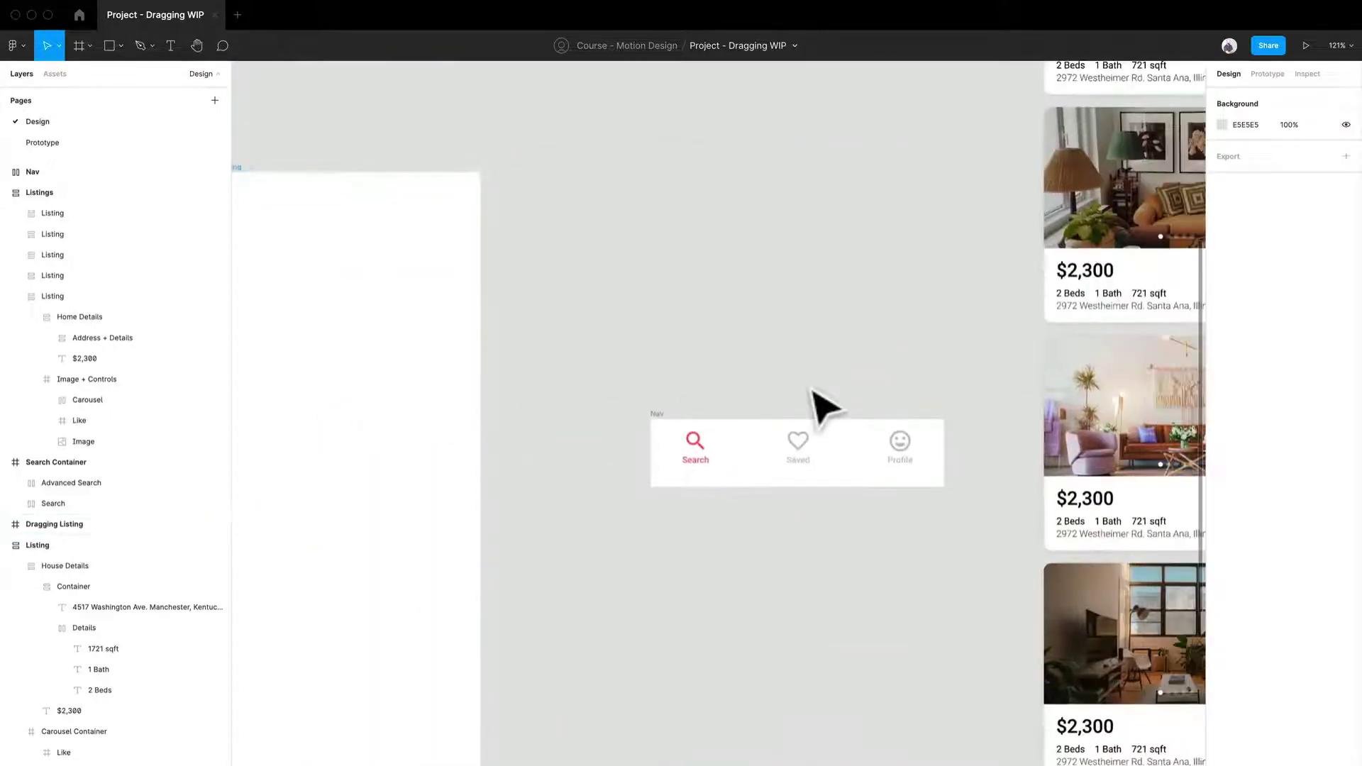
{"action": "left_click_drag", "start_coordinate": [812, 387], "coordinate": [529, 406]}
{"action": "scroll", "coordinate": [531, 407], "scroll_direction": "down", "scroll_amount": 5}
{"action": "key", "text": "Escape"}
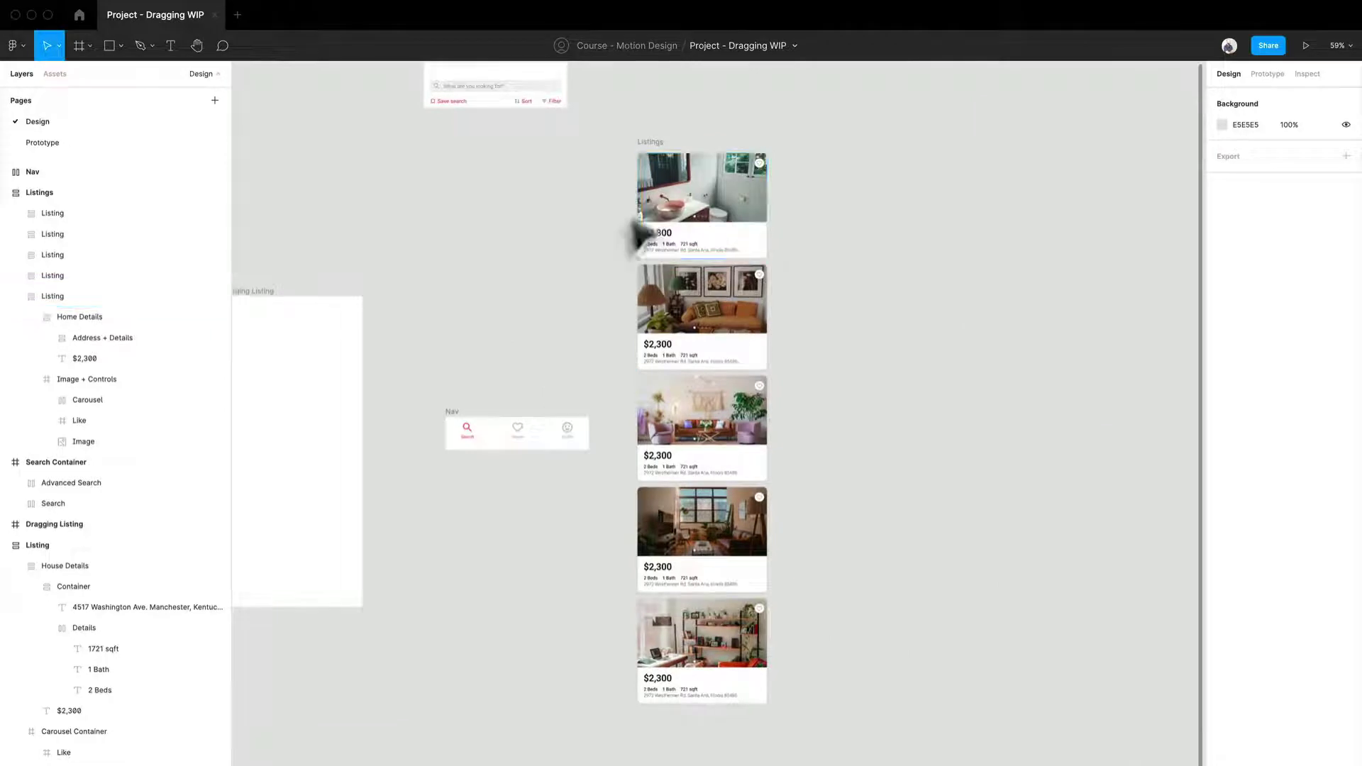
{"action": "left_click_drag", "start_coordinate": [599, 328], "coordinate": [797, 355]}
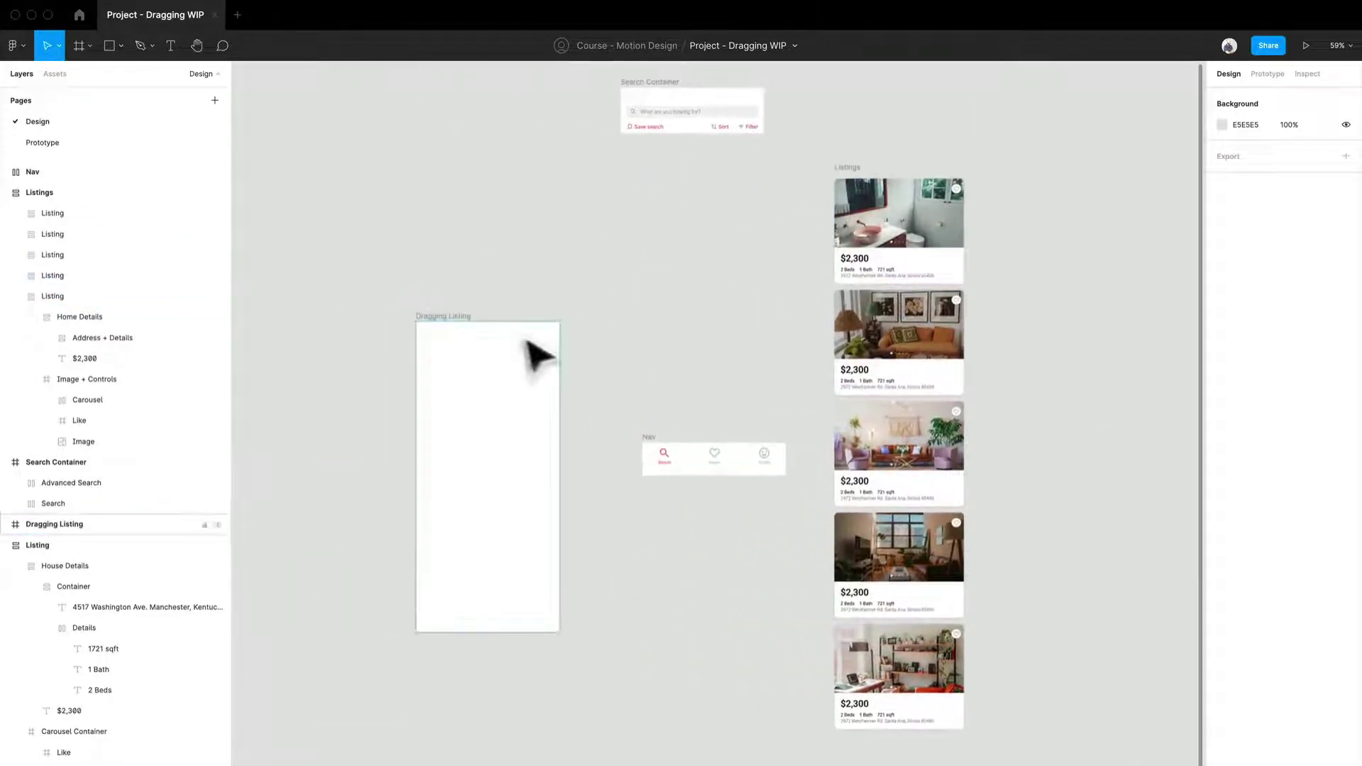
Examine the Search Container frame's search bar by expanding the Search layer and selecting its search icon
{"action": "left_click", "coordinate": [497, 361]}
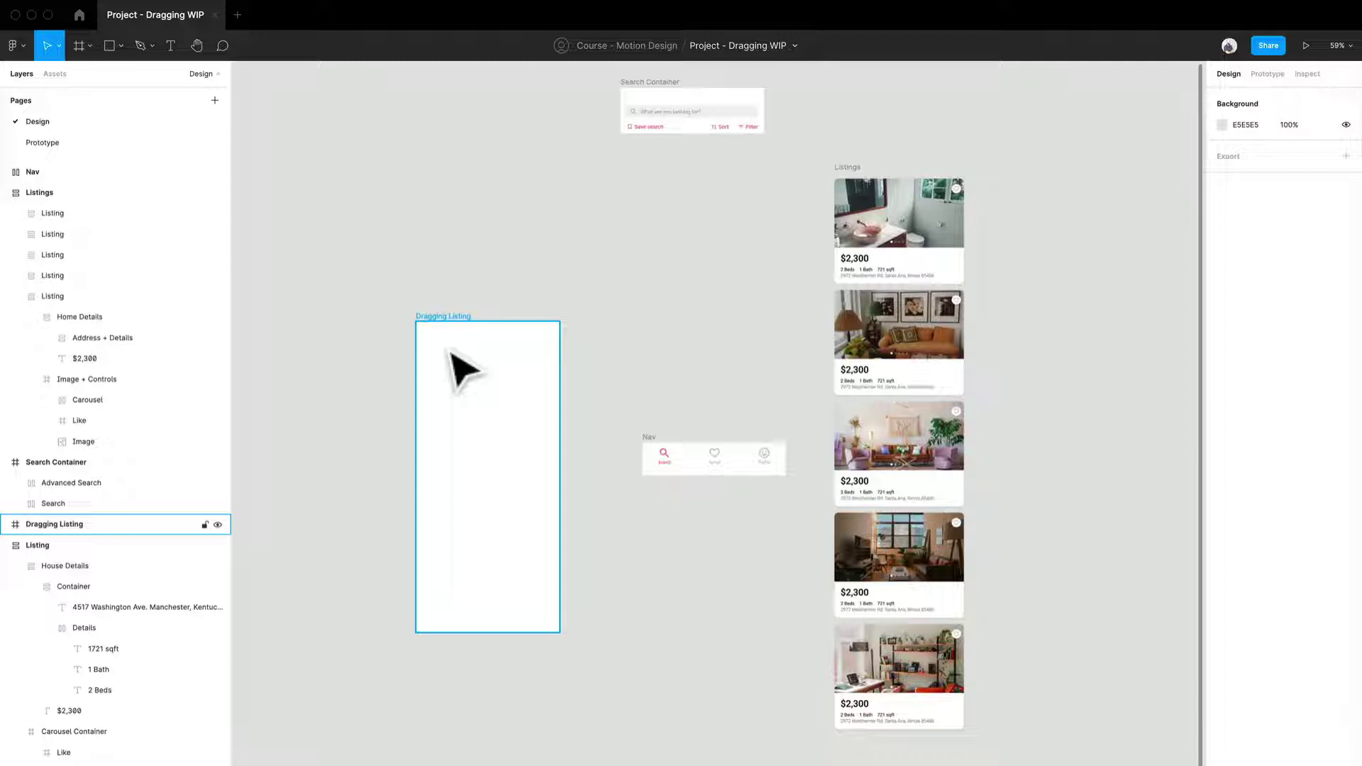
{"action": "left_click", "coordinate": [655, 206]}
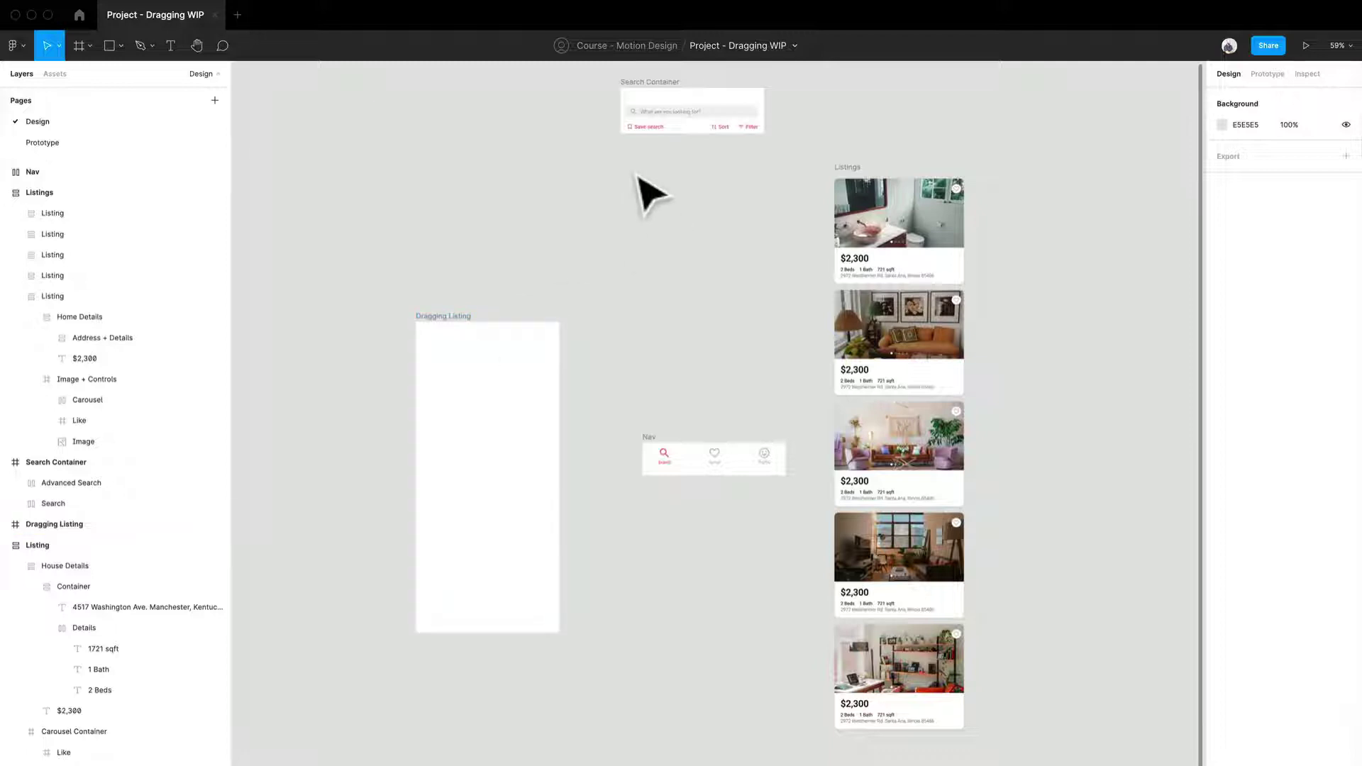
{"action": "left_click_drag", "start_coordinate": [681, 102], "coordinate": [647, 216]}
{"action": "scroll", "coordinate": [464, 268], "scroll_direction": "up", "scroll_amount": 10}
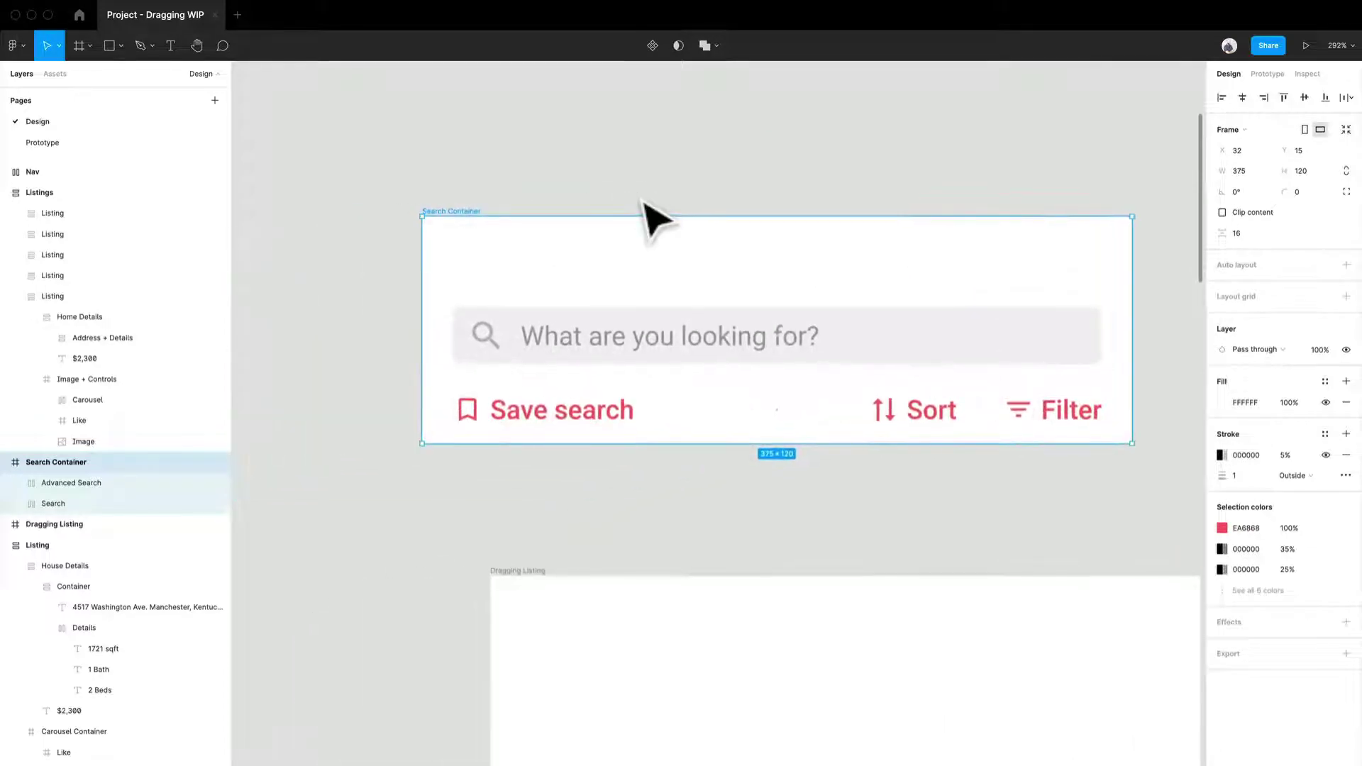
{"action": "left_click", "coordinate": [715, 361]}
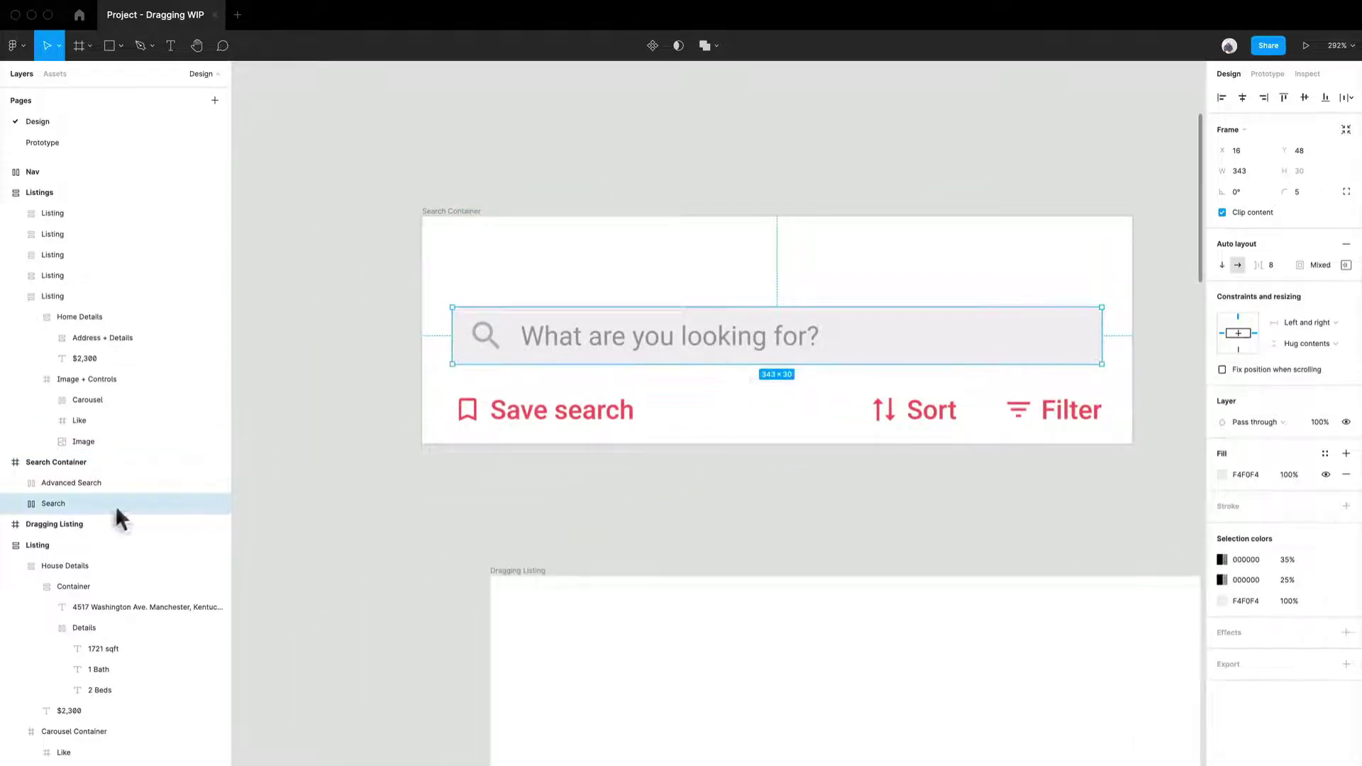
{"action": "left_click", "coordinate": [15, 504]}
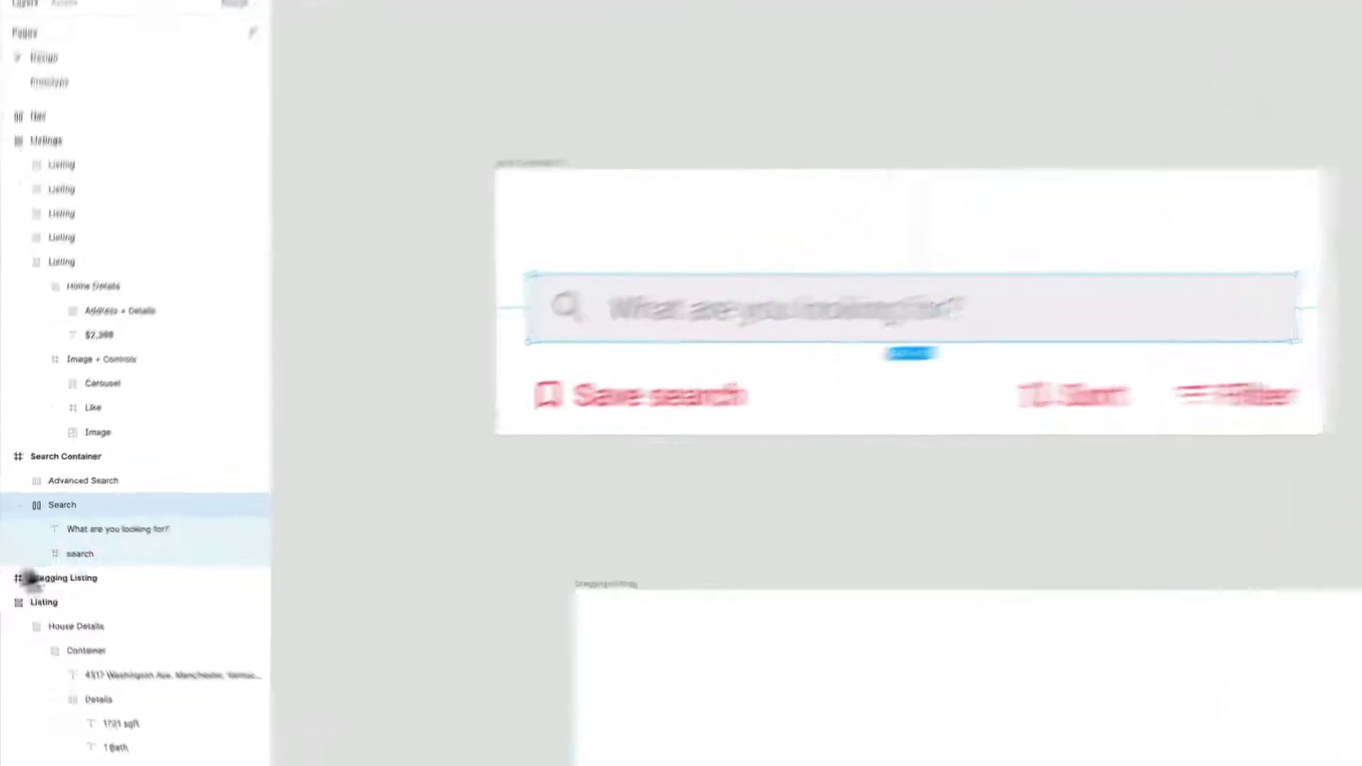
{"action": "left_click", "coordinate": [35, 545]}
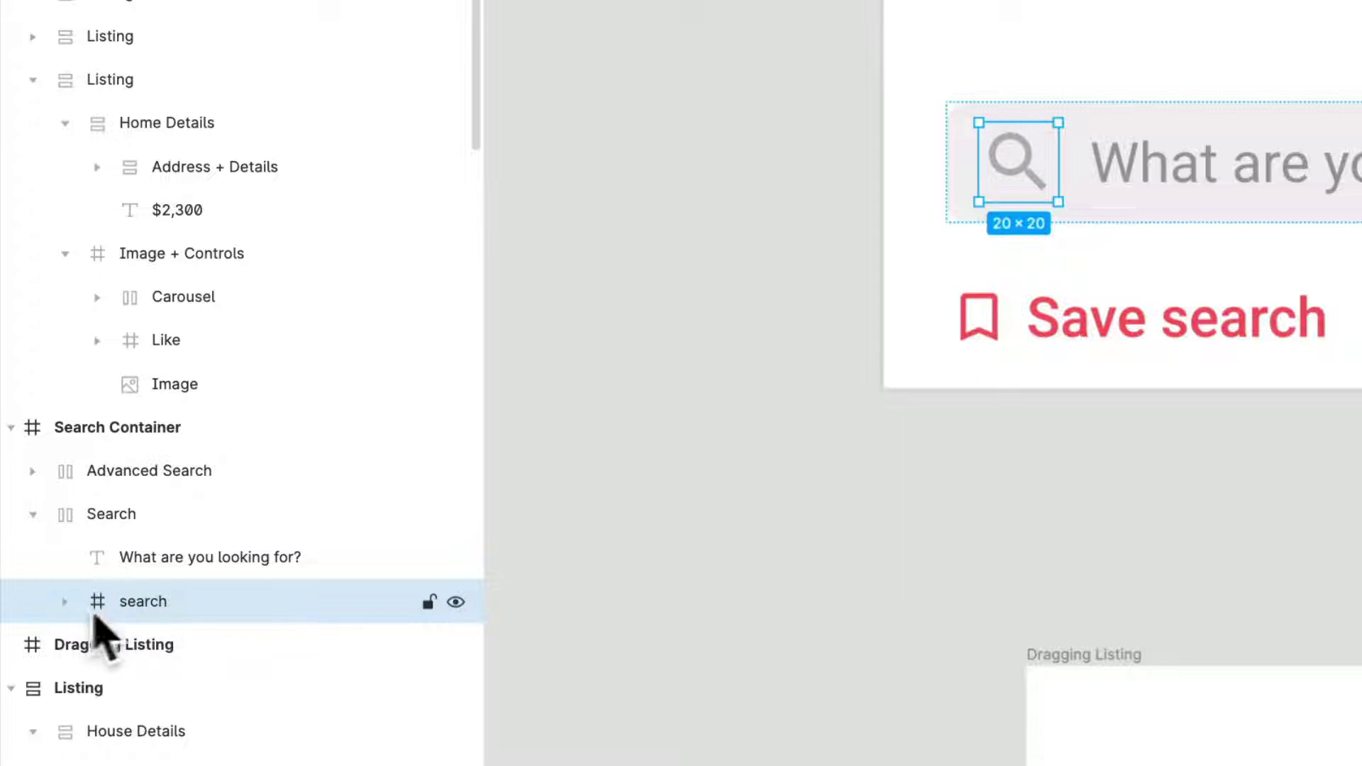
Look through the list of installed plugins from the canvas and dismiss it
{"action": "left_click", "coordinate": [725, 98]}
{"action": "right_click", "coordinate": [725, 98]}
{"action": "mouse_move", "coordinate": [739, 152]}
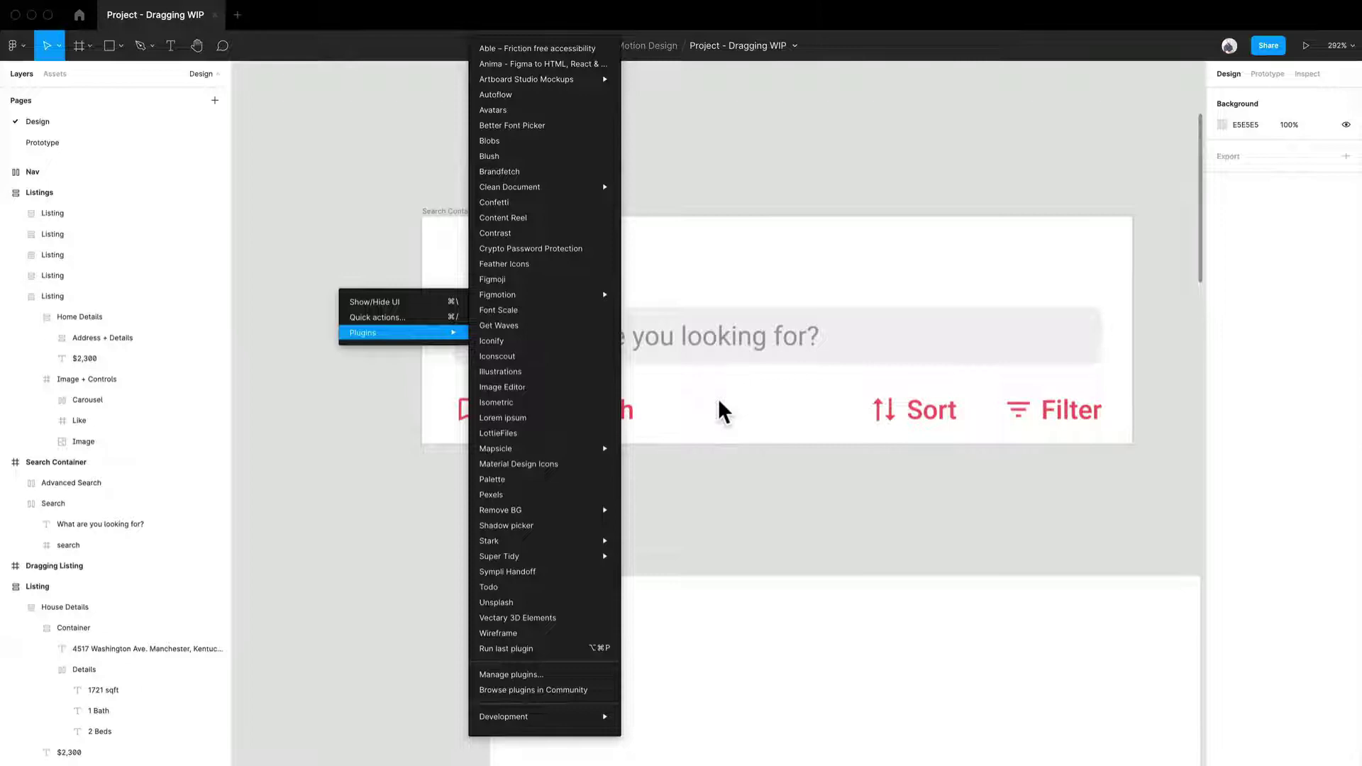
{"action": "left_click", "coordinate": [718, 402]}
Inspect the resizing, auto layout and constraint settings of the search bar, its placeholder text and its search icon
{"action": "left_click", "coordinate": [544, 344]}
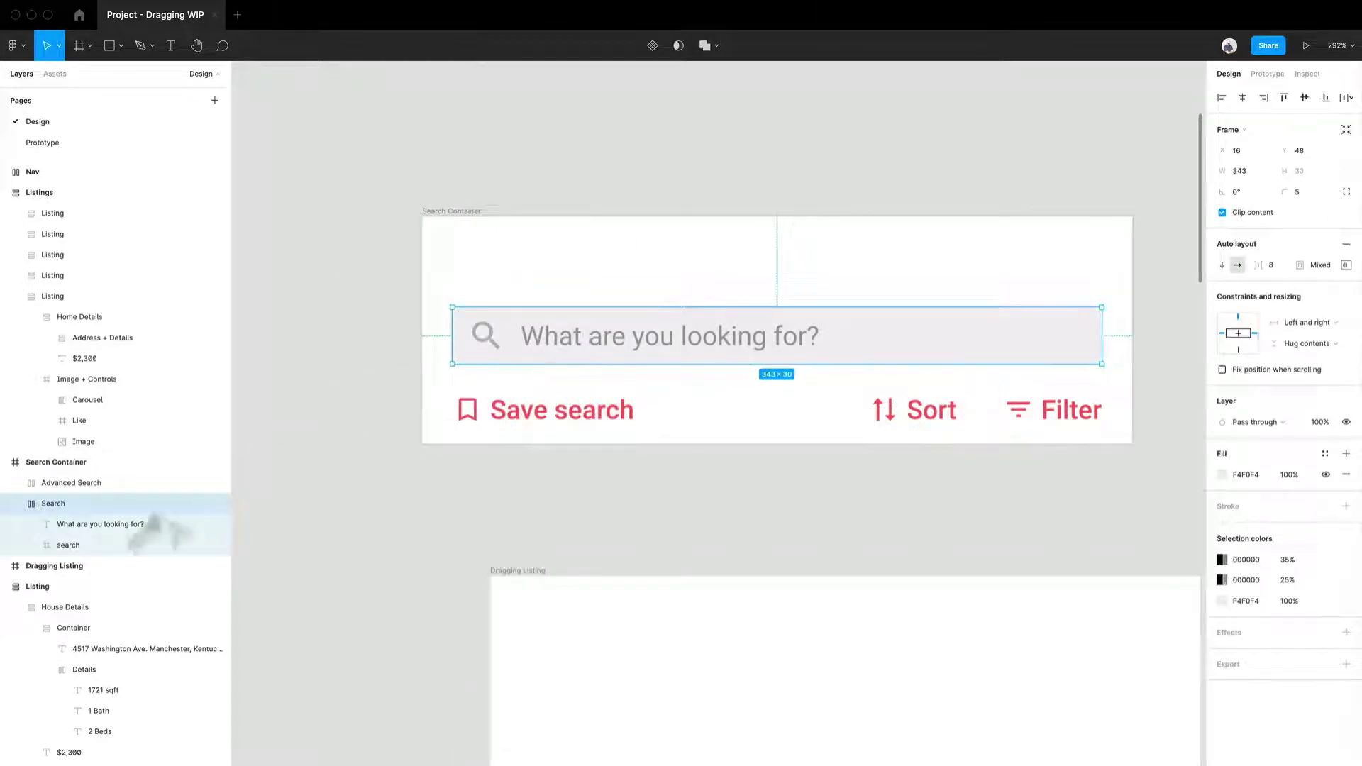
{"action": "left_click", "coordinate": [71, 525]}
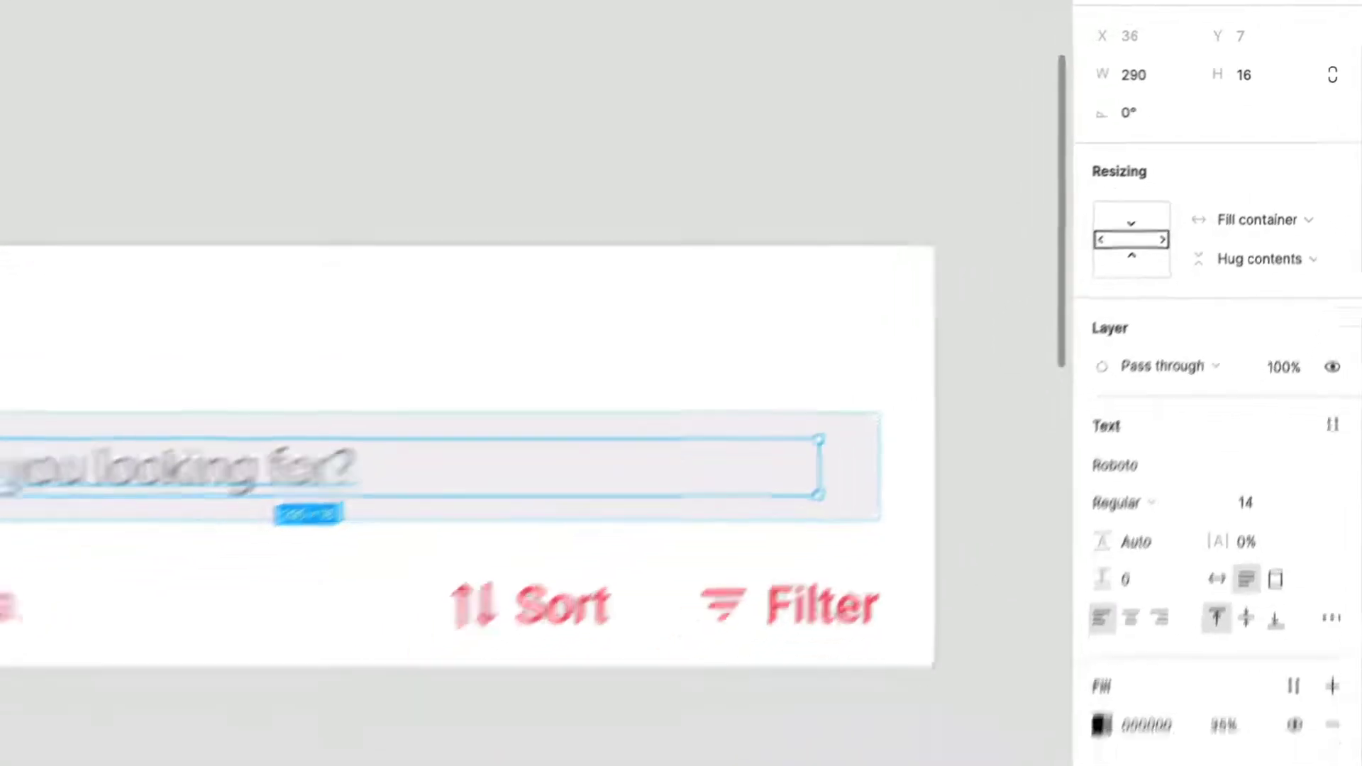
{"action": "left_click", "coordinate": [293, 339]}
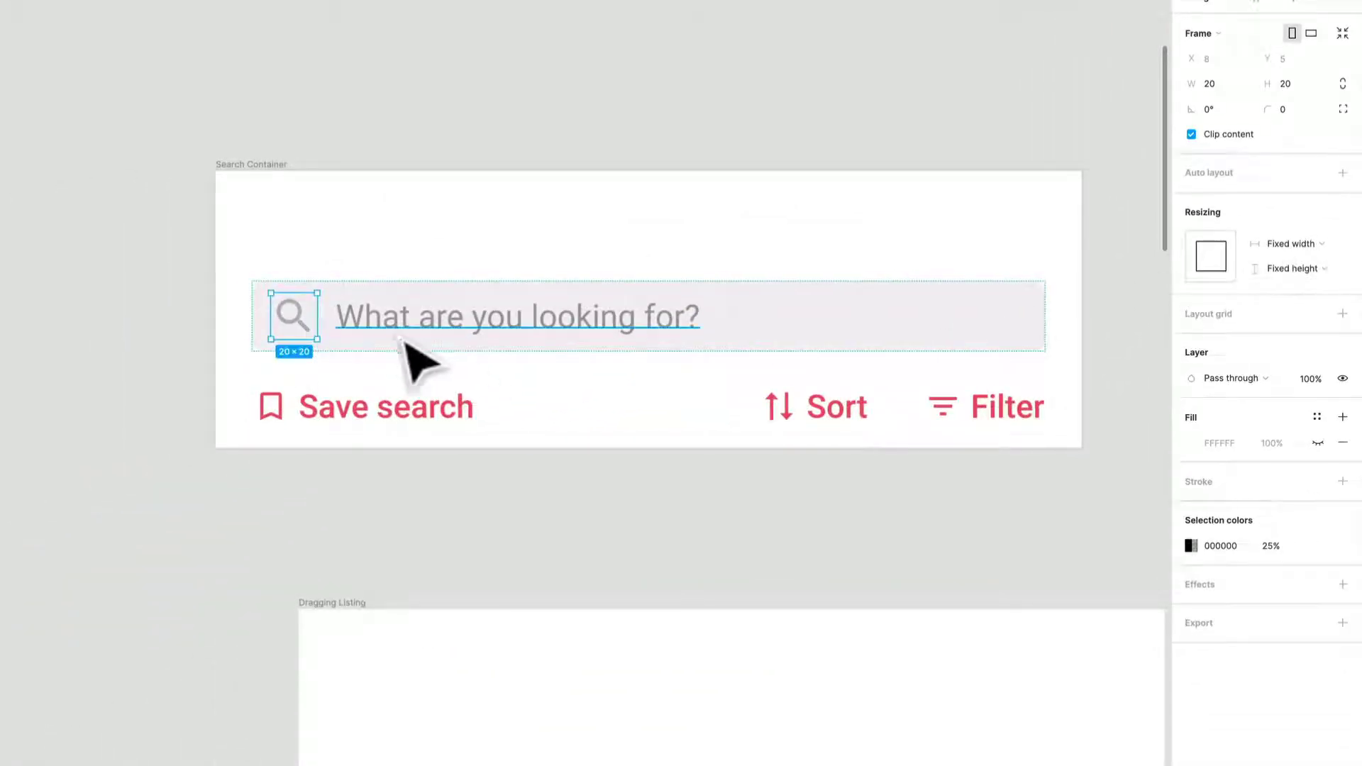
{"action": "left_click", "coordinate": [850, 313]}
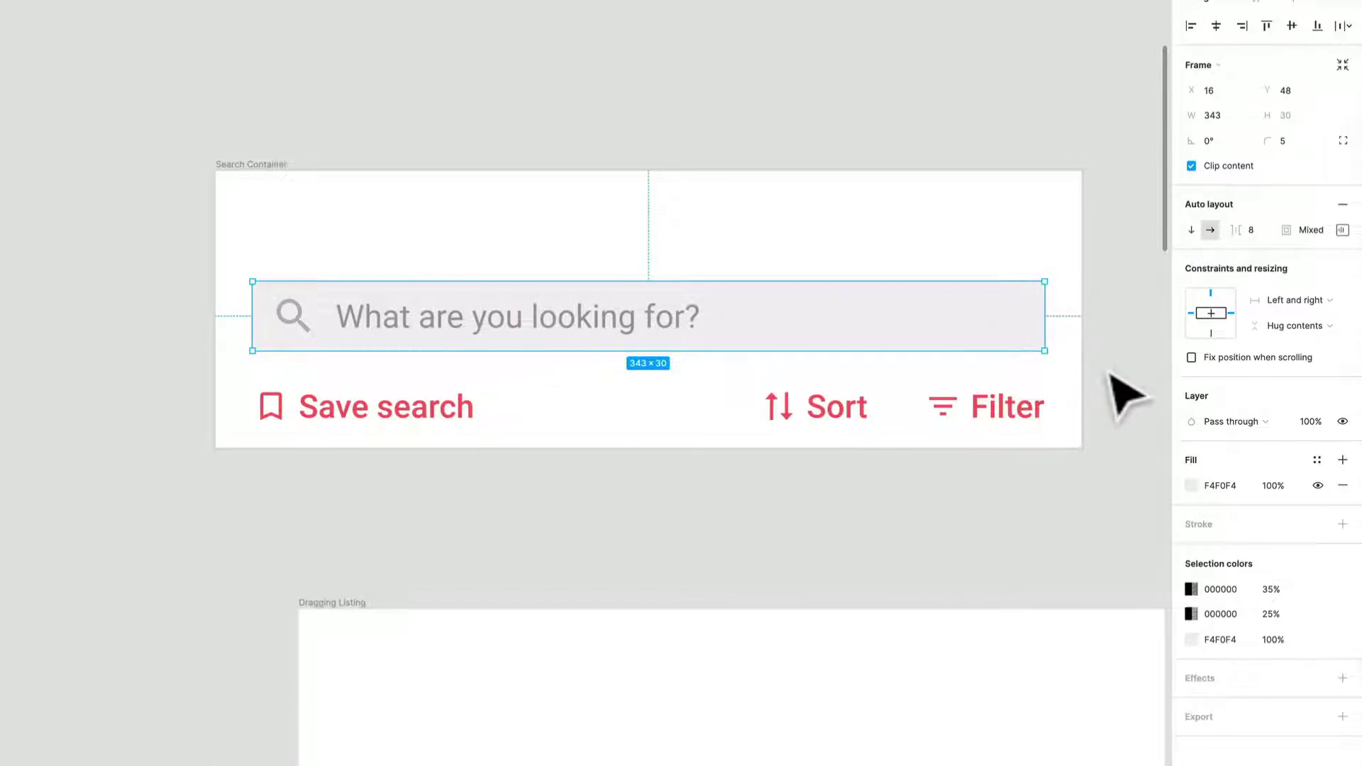
{"action": "left_click_drag", "start_coordinate": [1110, 377], "coordinate": [1046, 361]}
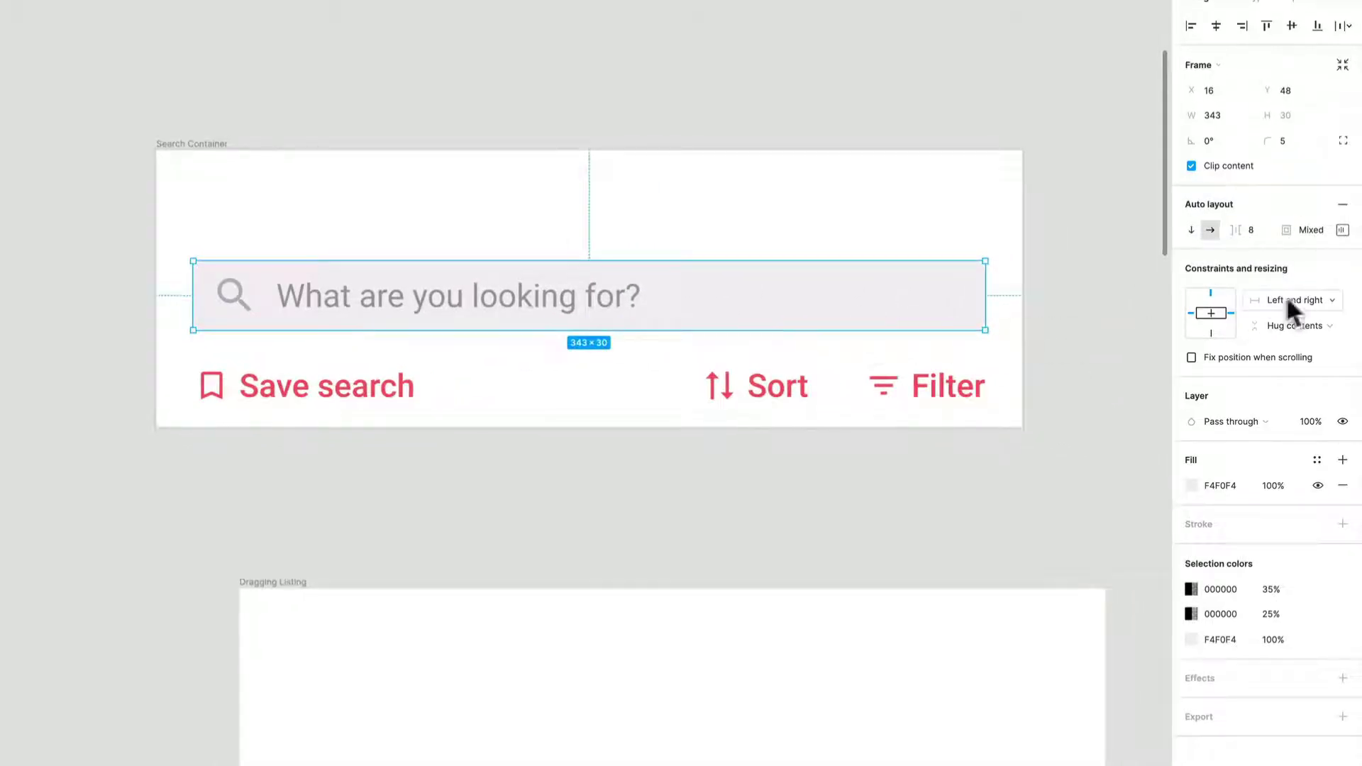
{"action": "left_click", "coordinate": [525, 562]}
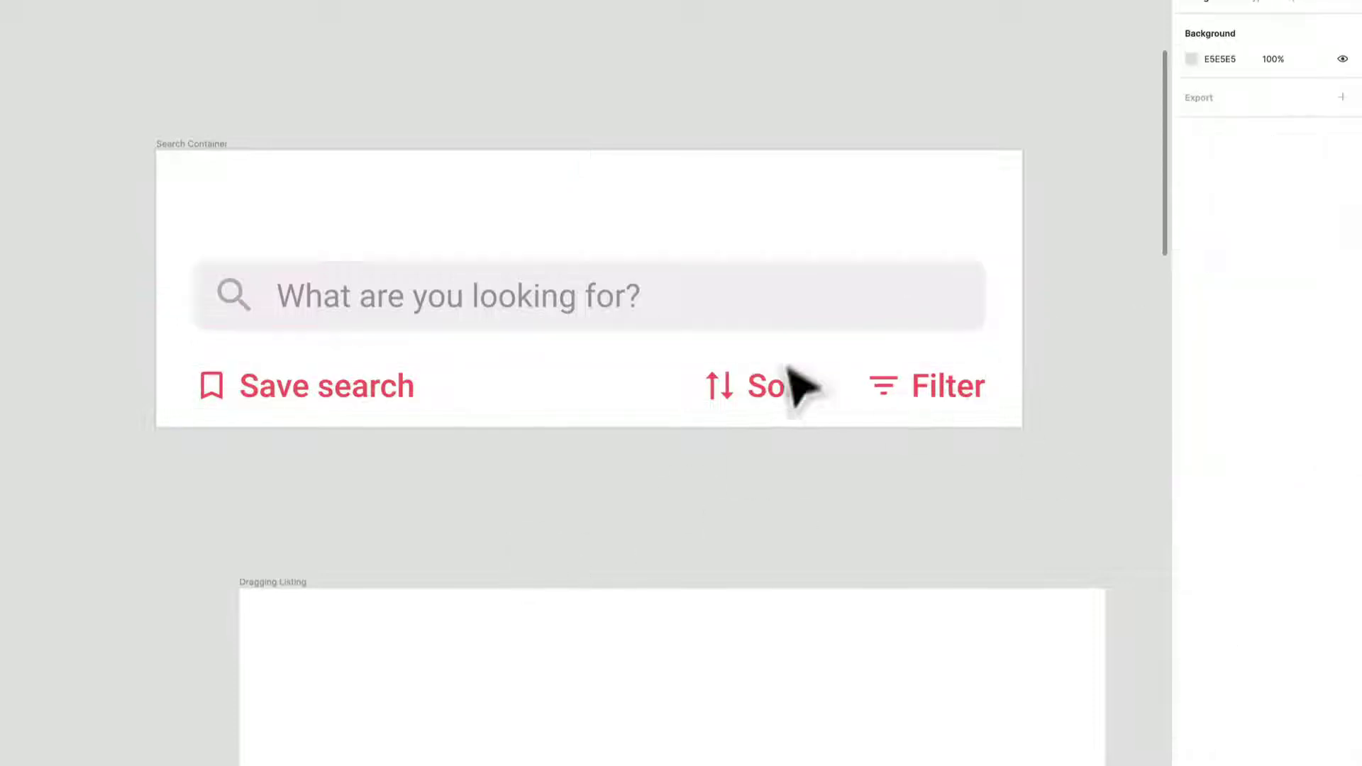
Test the constraints by widening the Search Container frame to 411, and undo the resize
{"action": "left_click", "coordinate": [201, 142]}
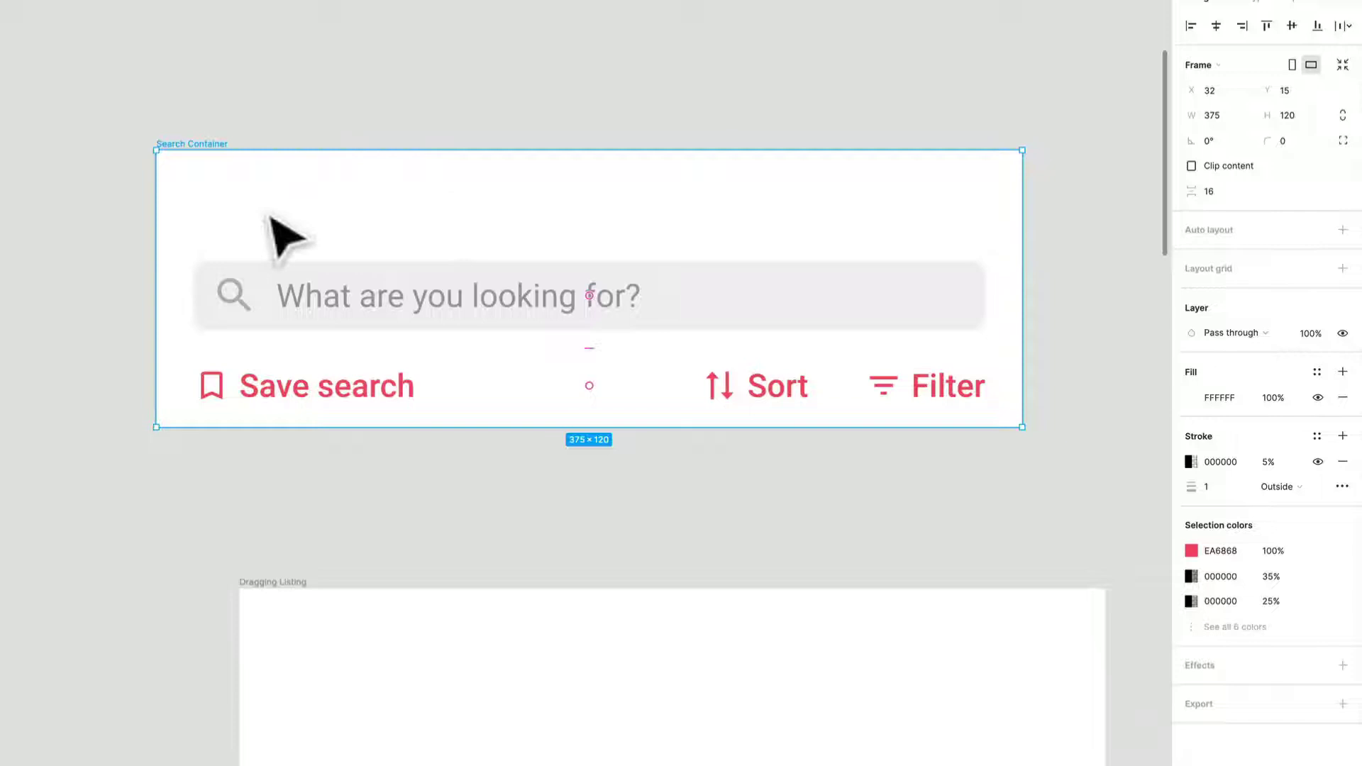
{"action": "left_click_drag", "start_coordinate": [1022, 263], "coordinate": [1057, 276]}
{"action": "left_click_drag", "start_coordinate": [957, 276], "coordinate": [1125, 291]}
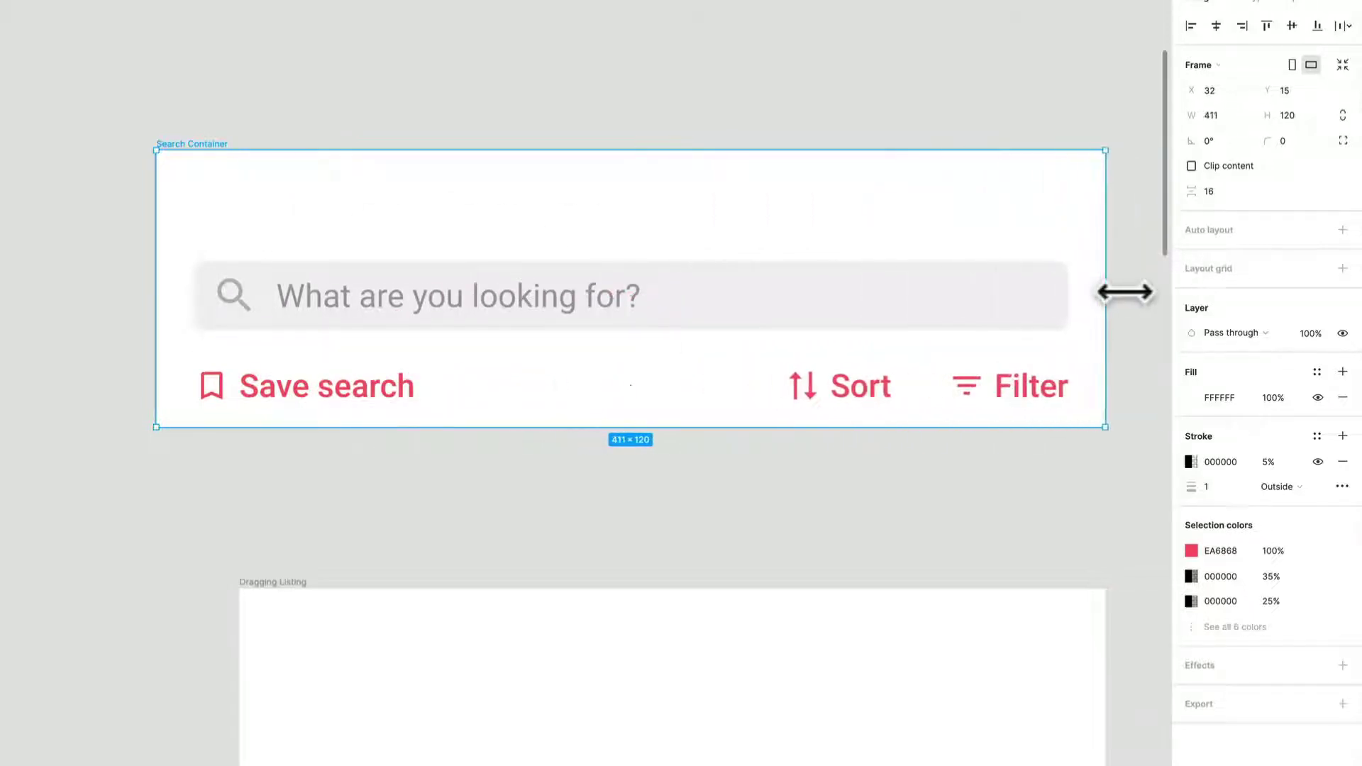
{"action": "key", "text": "super+z"}
{"action": "left_click", "coordinate": [624, 93]}
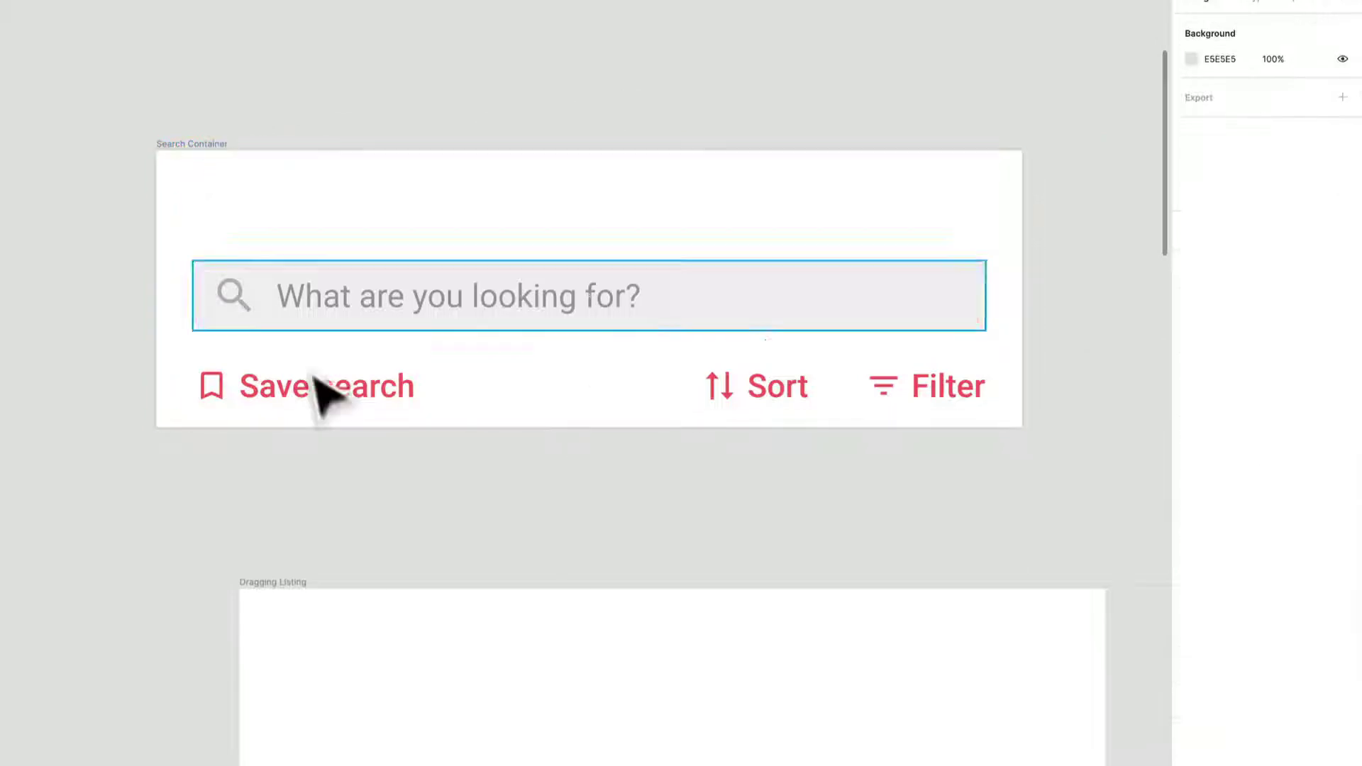
Inspect the Advanced Search row by selecting its Save Search group, its label and bookmark icon, and the group holding Sort and Filter
{"action": "left_click", "coordinate": [334, 403]}
{"action": "scroll", "coordinate": [330, 403], "scroll_direction": "up", "scroll_amount": 5}
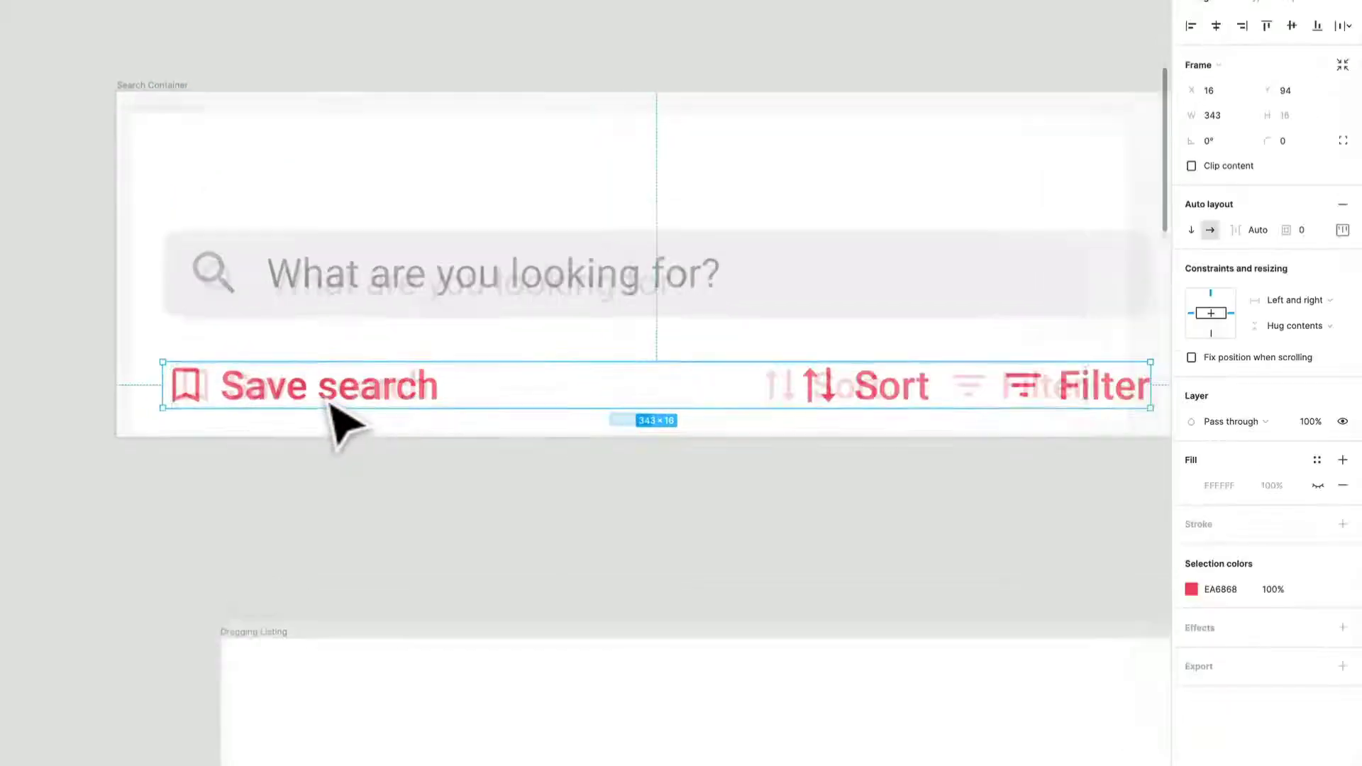
{"action": "double_click", "coordinate": [307, 385]}
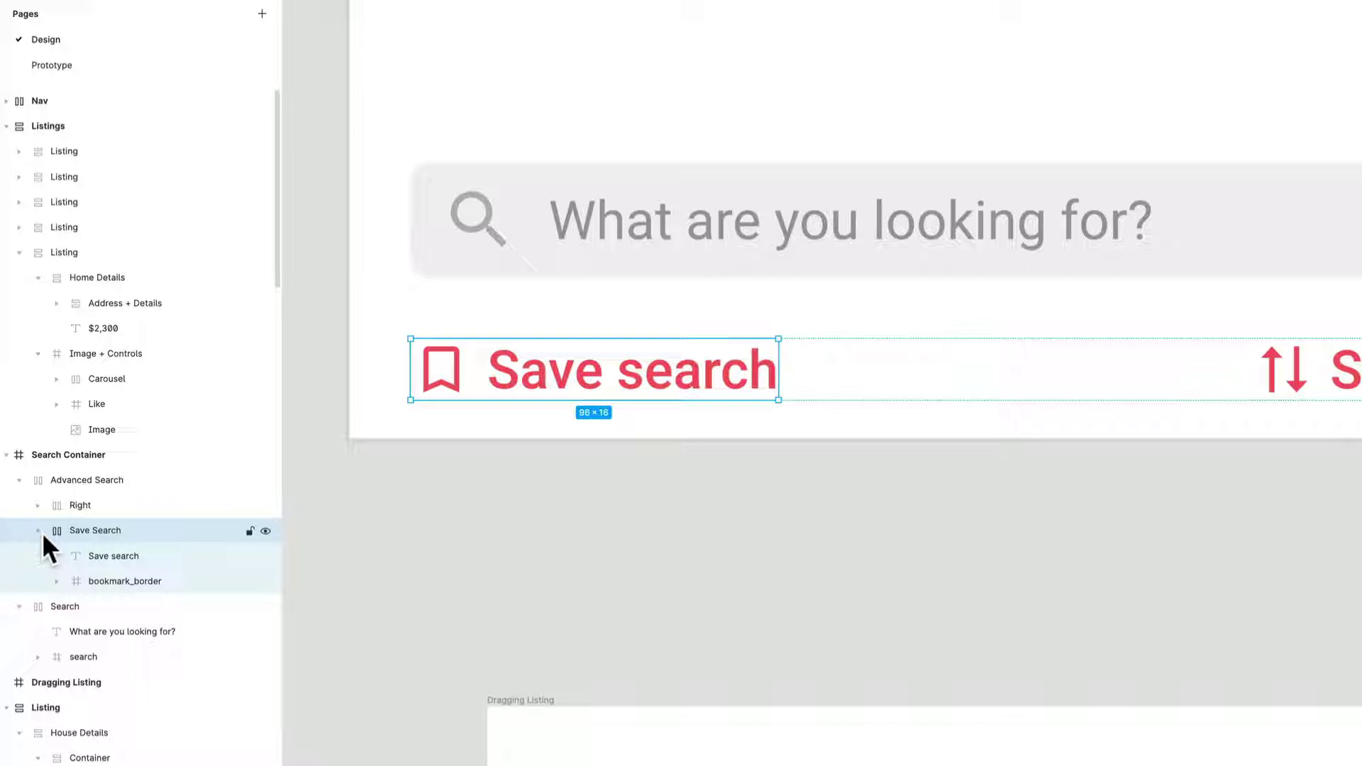
{"action": "left_click", "coordinate": [139, 559]}
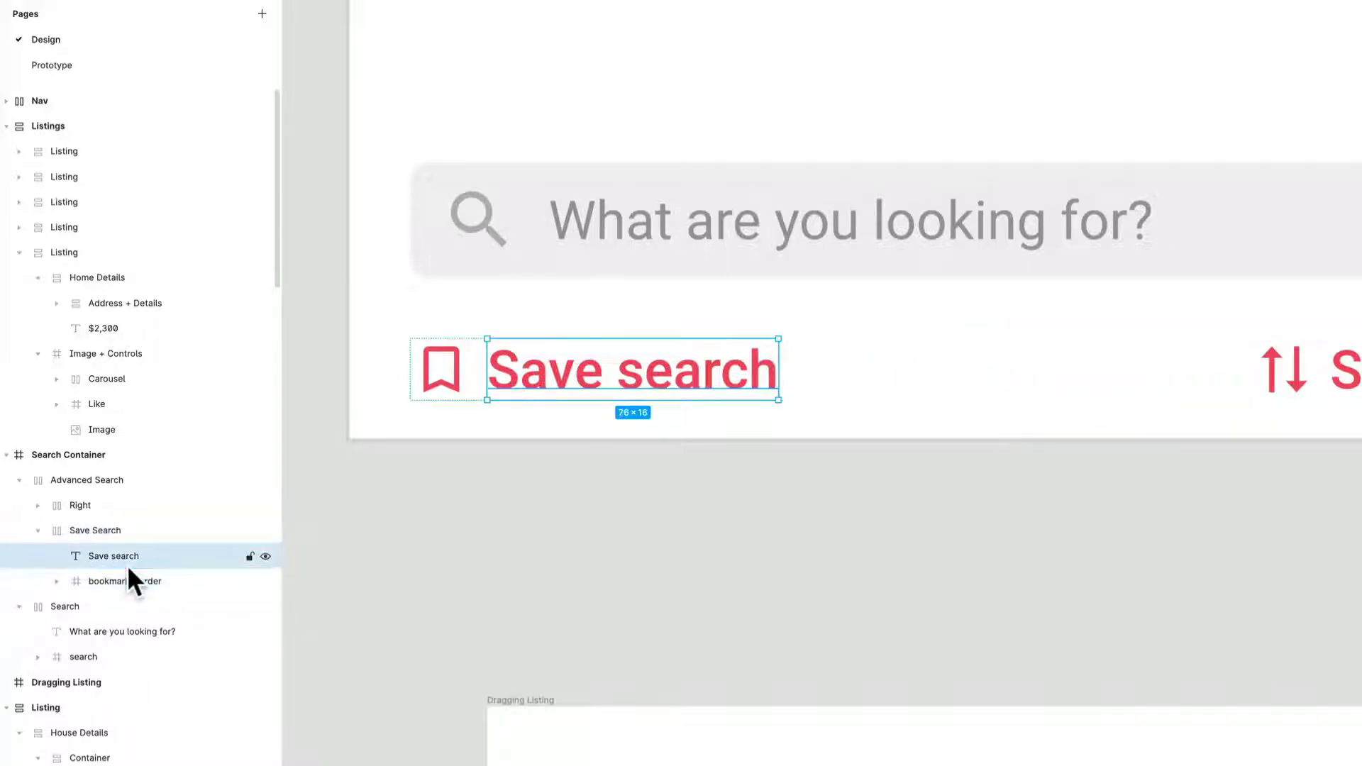
{"action": "left_click", "coordinate": [131, 584]}
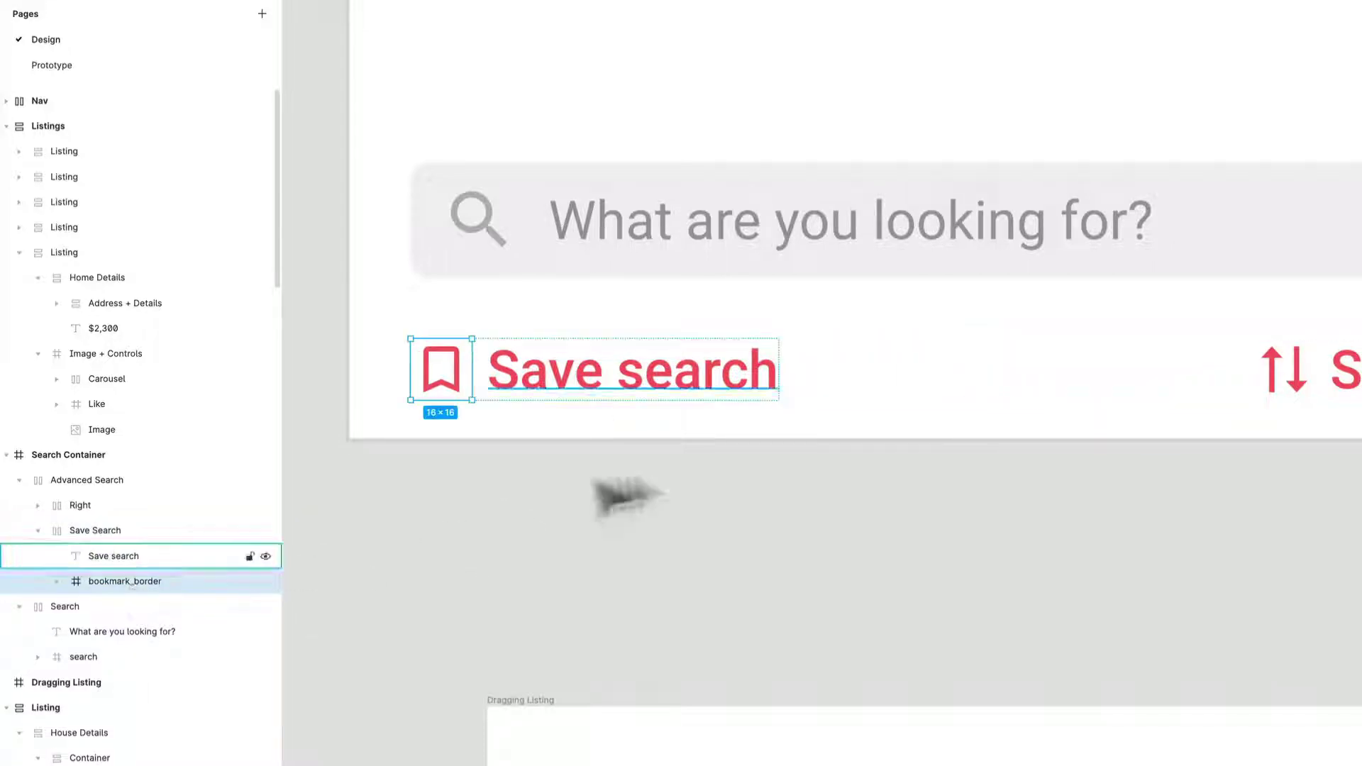
{"action": "left_click_drag", "start_coordinate": [1082, 515], "coordinate": [511, 450]}
{"action": "left_click", "coordinate": [606, 391]}
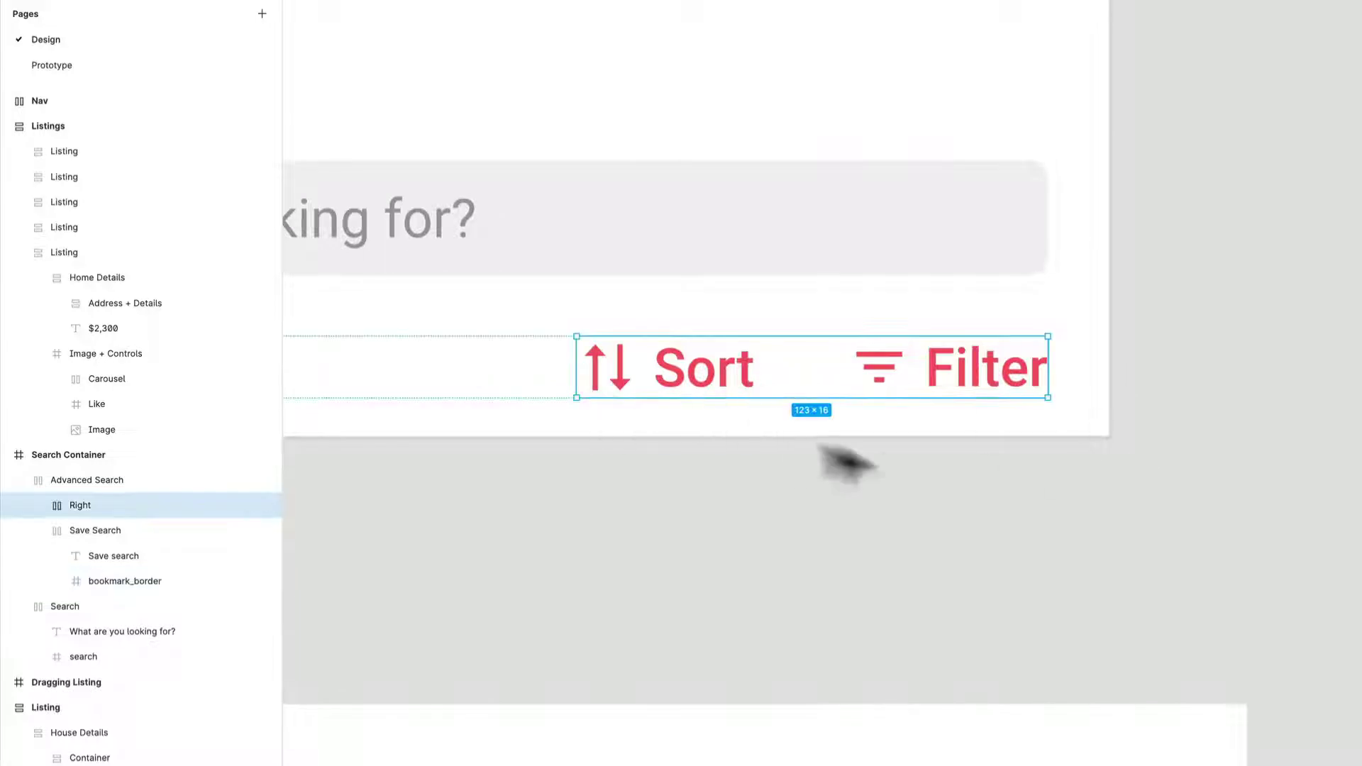
{"action": "scroll", "coordinate": [668, 392], "scroll_direction": "down", "scroll_amount": 5}
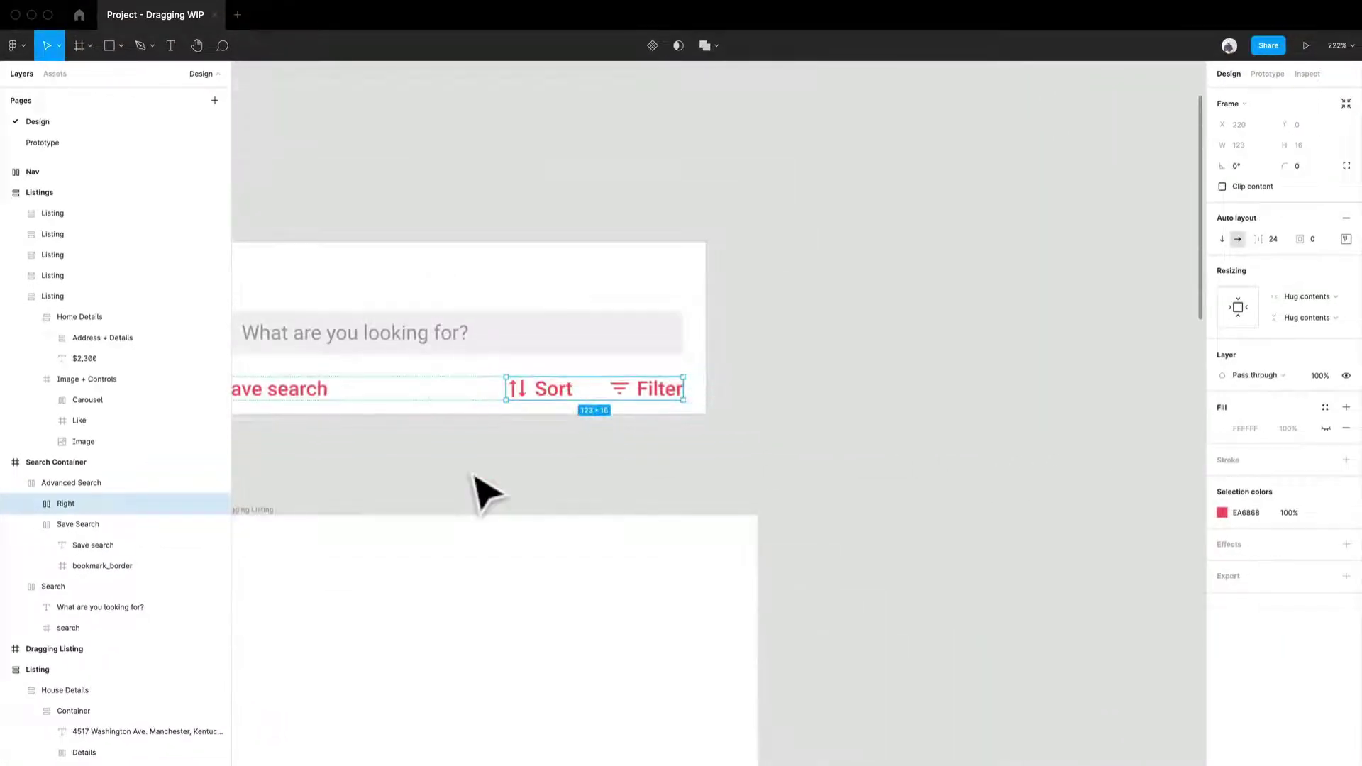
{"action": "left_click", "coordinate": [476, 477]}
Try placing the Search Container at the top of the Dragging Listing frame, and undo the move
{"action": "left_click_drag", "start_coordinate": [554, 456], "coordinate": [809, 420]}
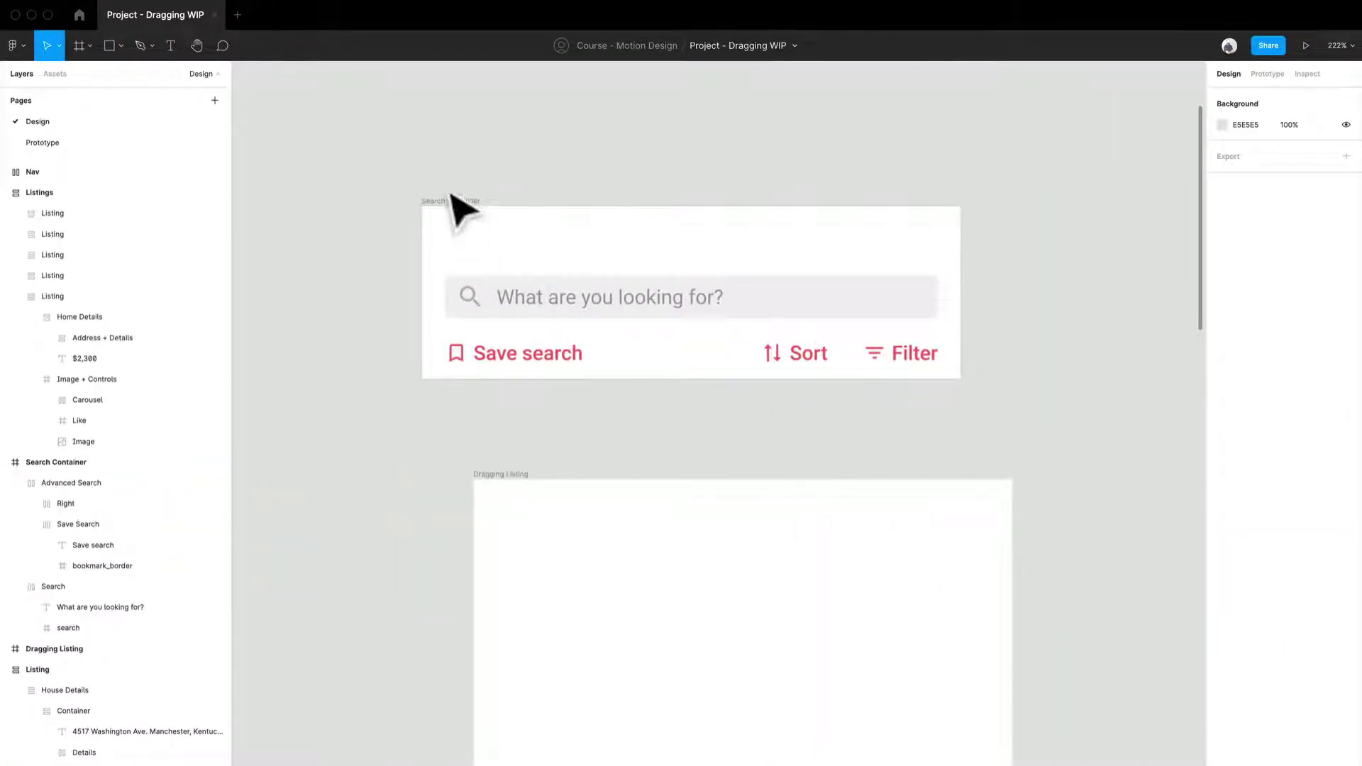
{"action": "left_click_drag", "start_coordinate": [459, 215], "coordinate": [517, 487]}
{"action": "left_click", "coordinate": [664, 320]}
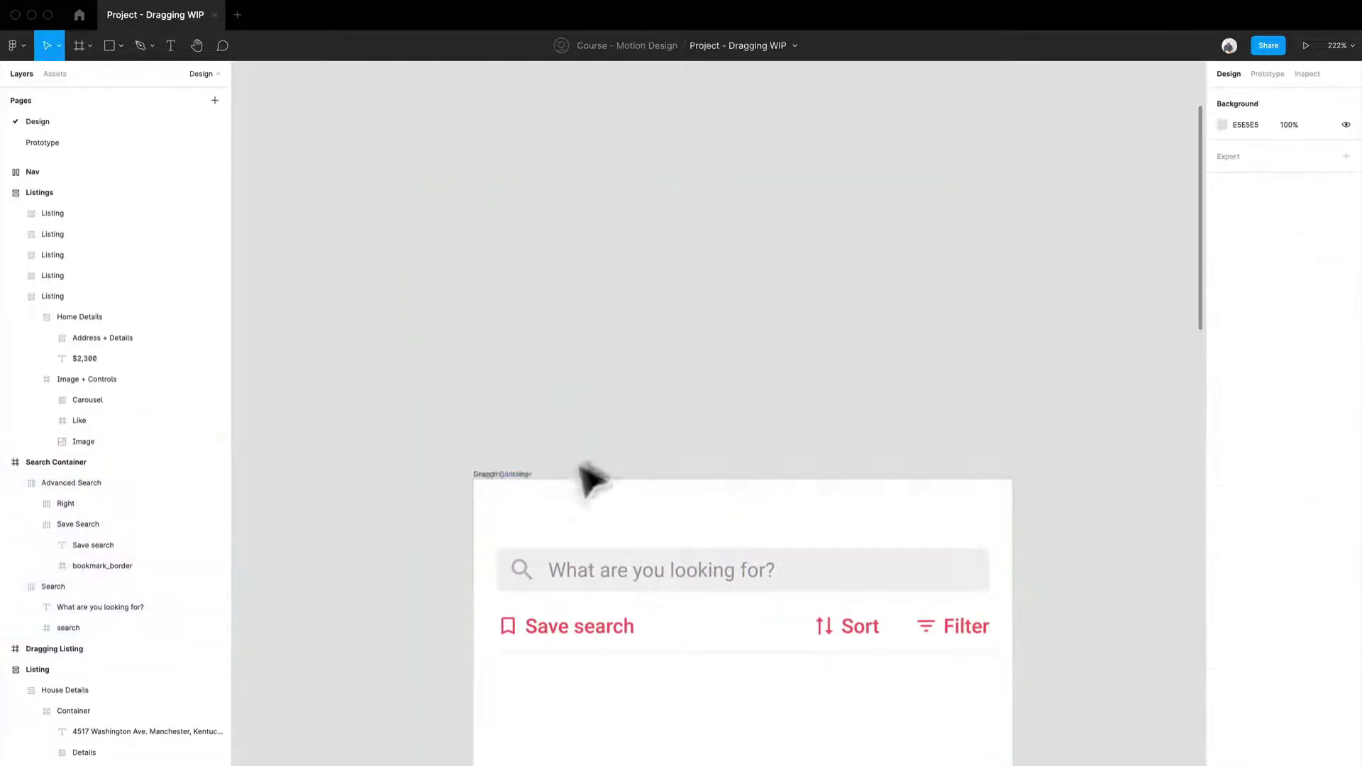
{"action": "left_click", "coordinate": [531, 518]}
{"action": "left_click_drag", "start_coordinate": [525, 521], "coordinate": [532, 304]}
{"action": "key", "text": "super+z"}
{"action": "key", "text": "Escape"}
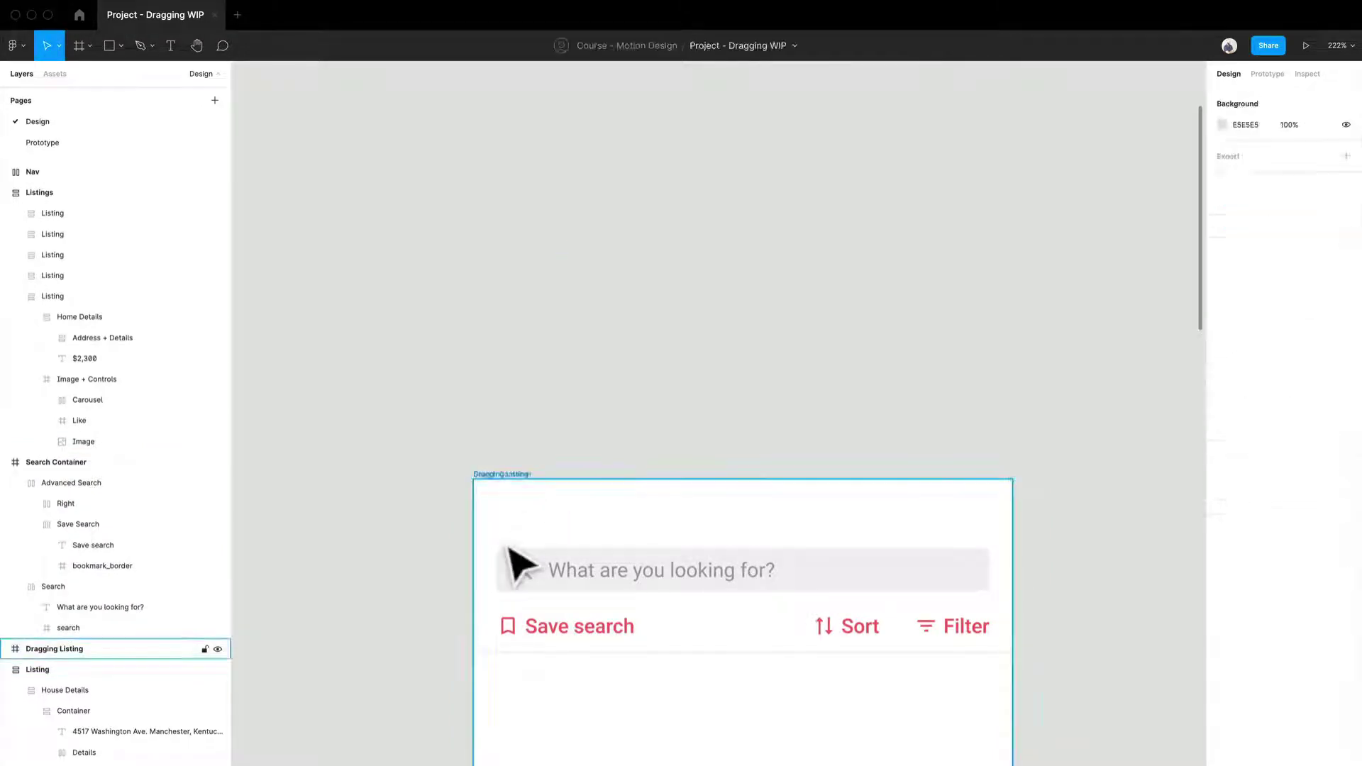
{"action": "left_click", "coordinate": [509, 553]}
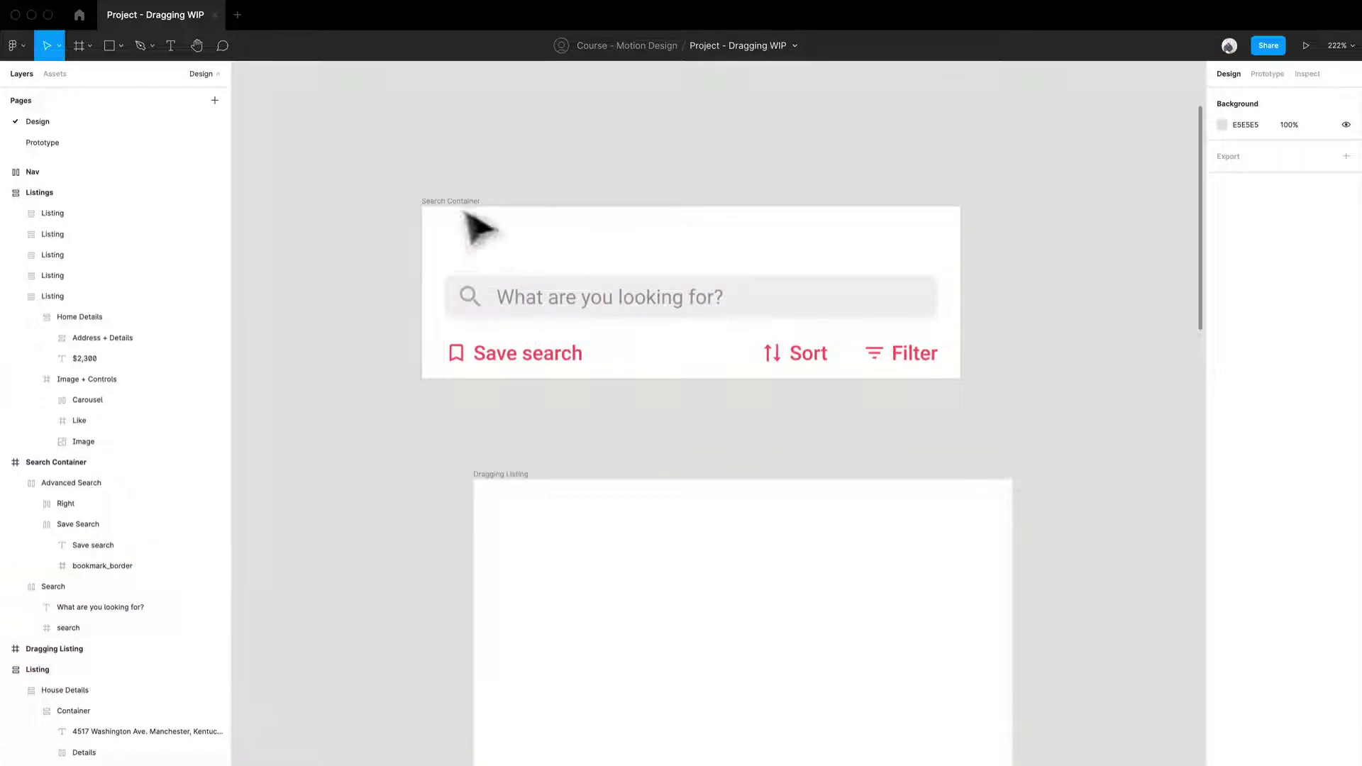
{"action": "left_click", "coordinate": [450, 211]}
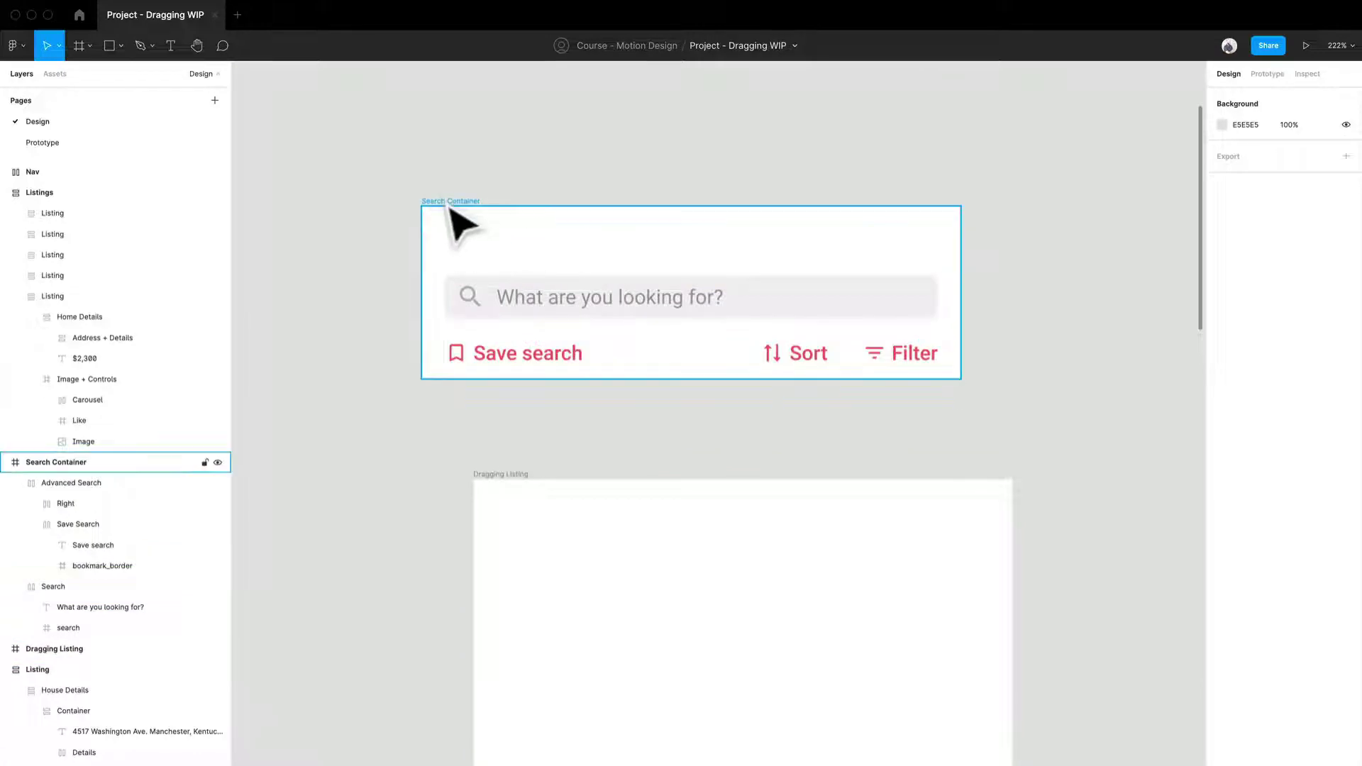
Move the Search Container into the Dragging Listing frame, flush with its top edge, and inspect the container's stroke
{"action": "left_click_drag", "start_coordinate": [449, 207], "coordinate": [522, 493]}
{"action": "scroll", "coordinate": [546, 564], "scroll_direction": "up", "scroll_amount": 5}
{"action": "left_click", "coordinate": [801, 325]}
{"action": "scroll", "coordinate": [800, 324], "scroll_direction": "down", "scroll_amount": 2}
{"action": "left_click_drag", "start_coordinate": [800, 324], "coordinate": [559, 250]}
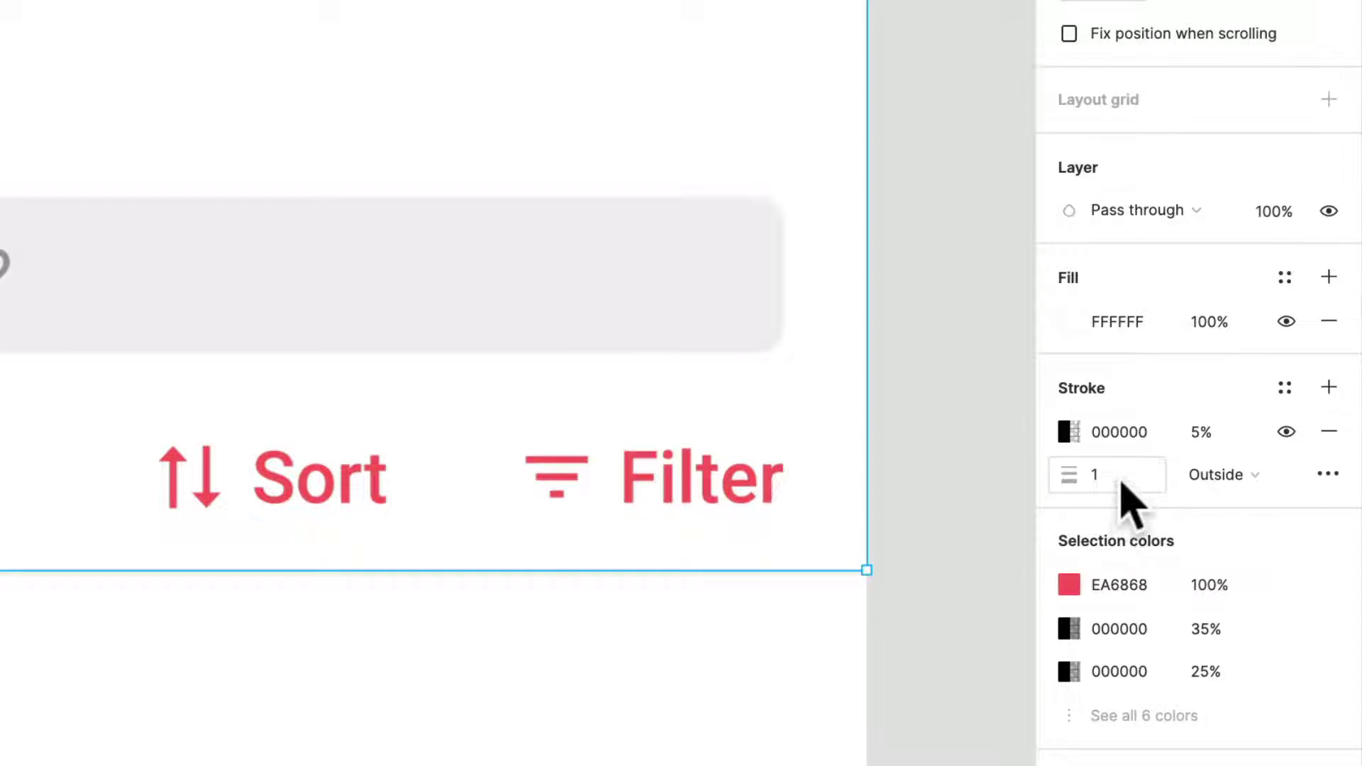
{"action": "left_click", "coordinate": [298, 659]}
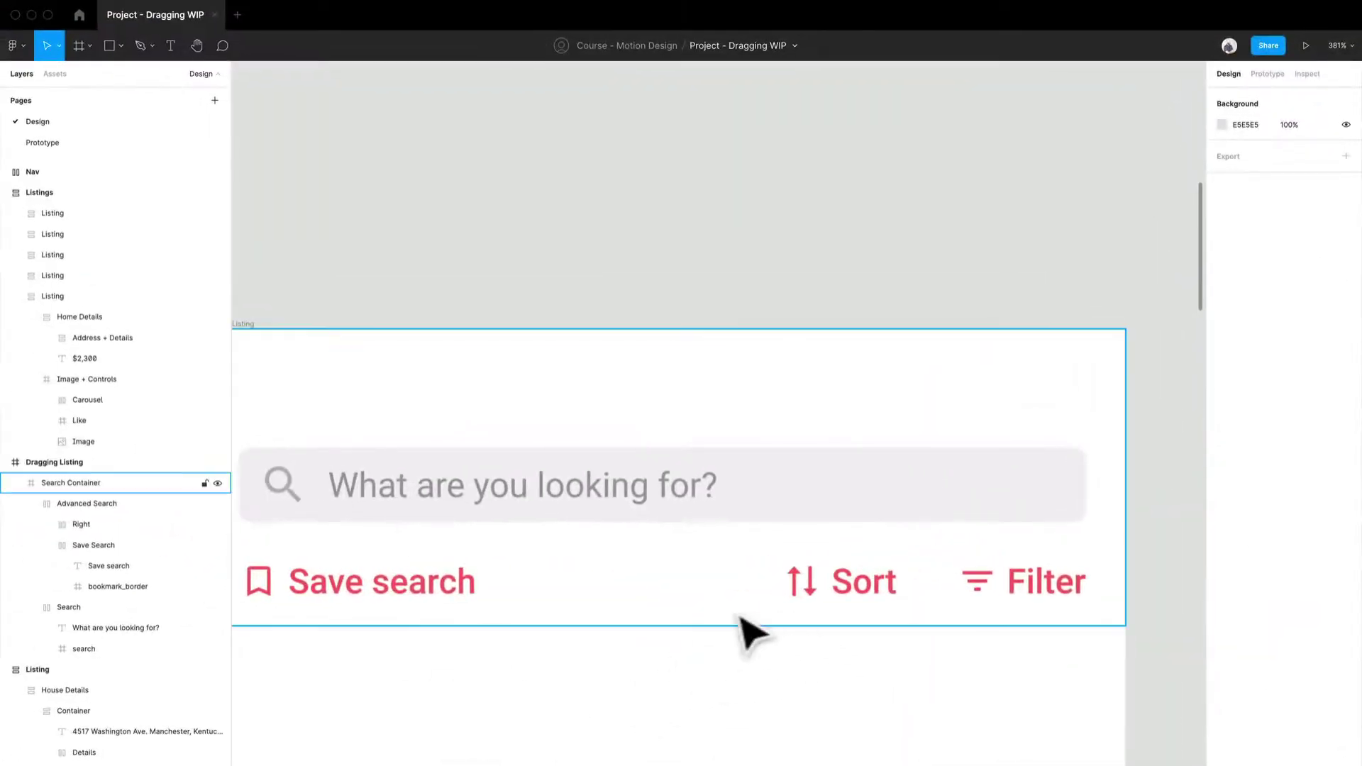
{"action": "scroll", "coordinate": [745, 657], "scroll_direction": "up", "scroll_amount": 6}
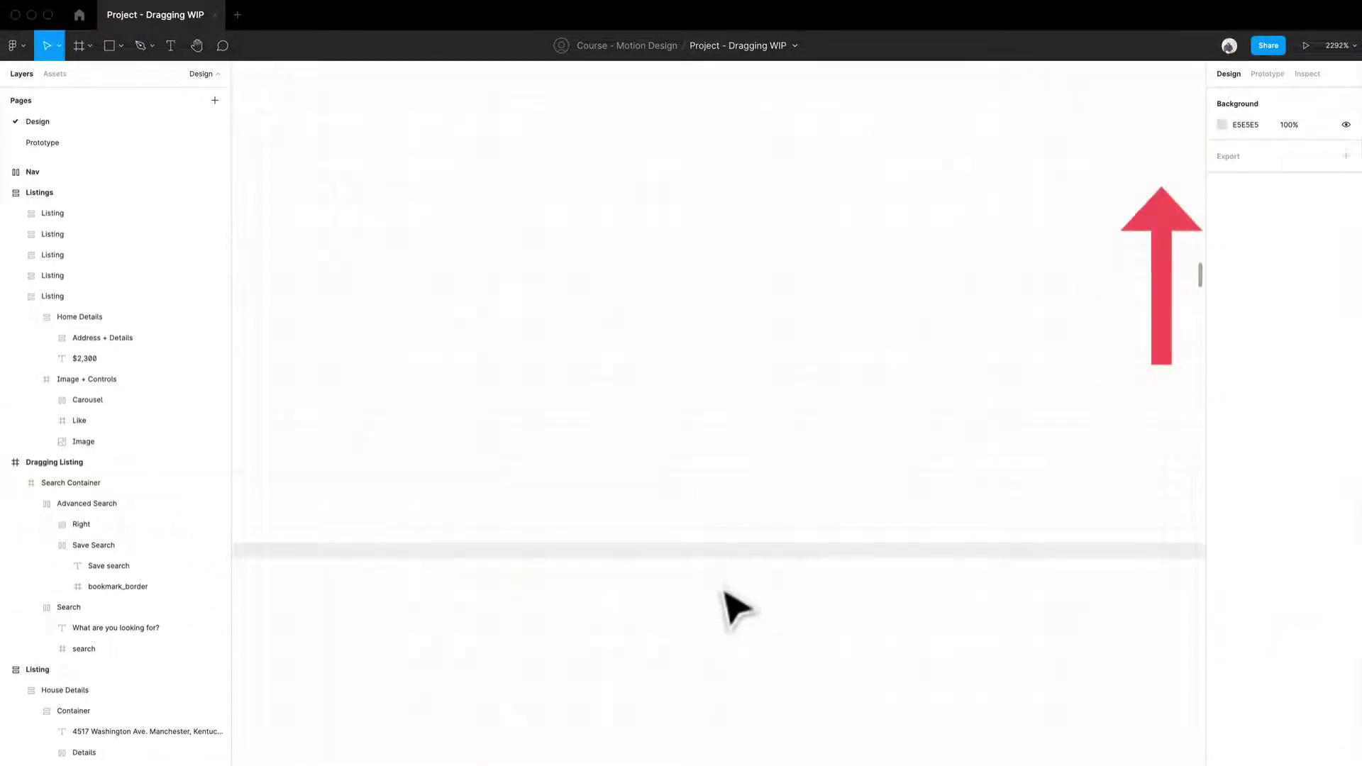
{"action": "scroll", "coordinate": [738, 609], "scroll_direction": "down", "scroll_amount": 10}
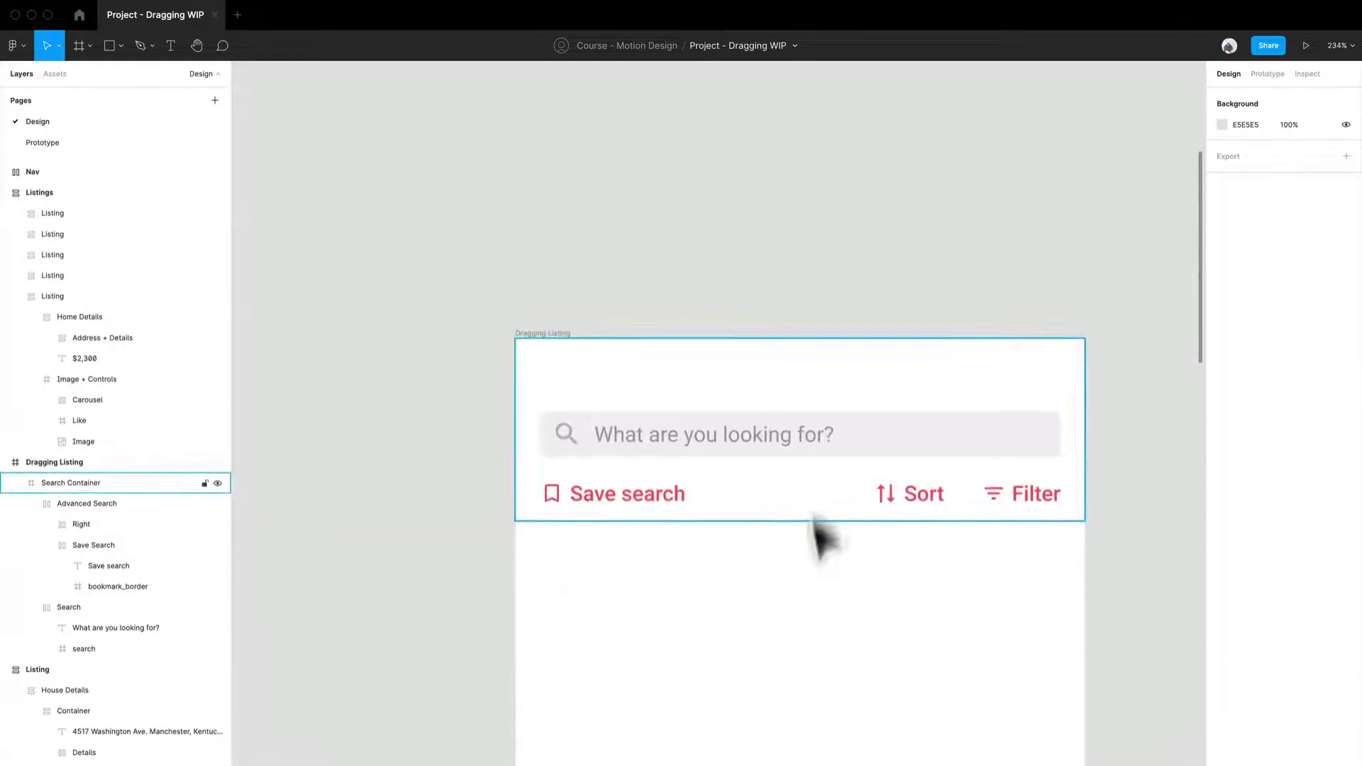
{"action": "scroll", "coordinate": [617, 329], "scroll_direction": "down", "scroll_amount": 8}
{"action": "scroll", "coordinate": [705, 444], "scroll_direction": "up", "scroll_amount": 3}
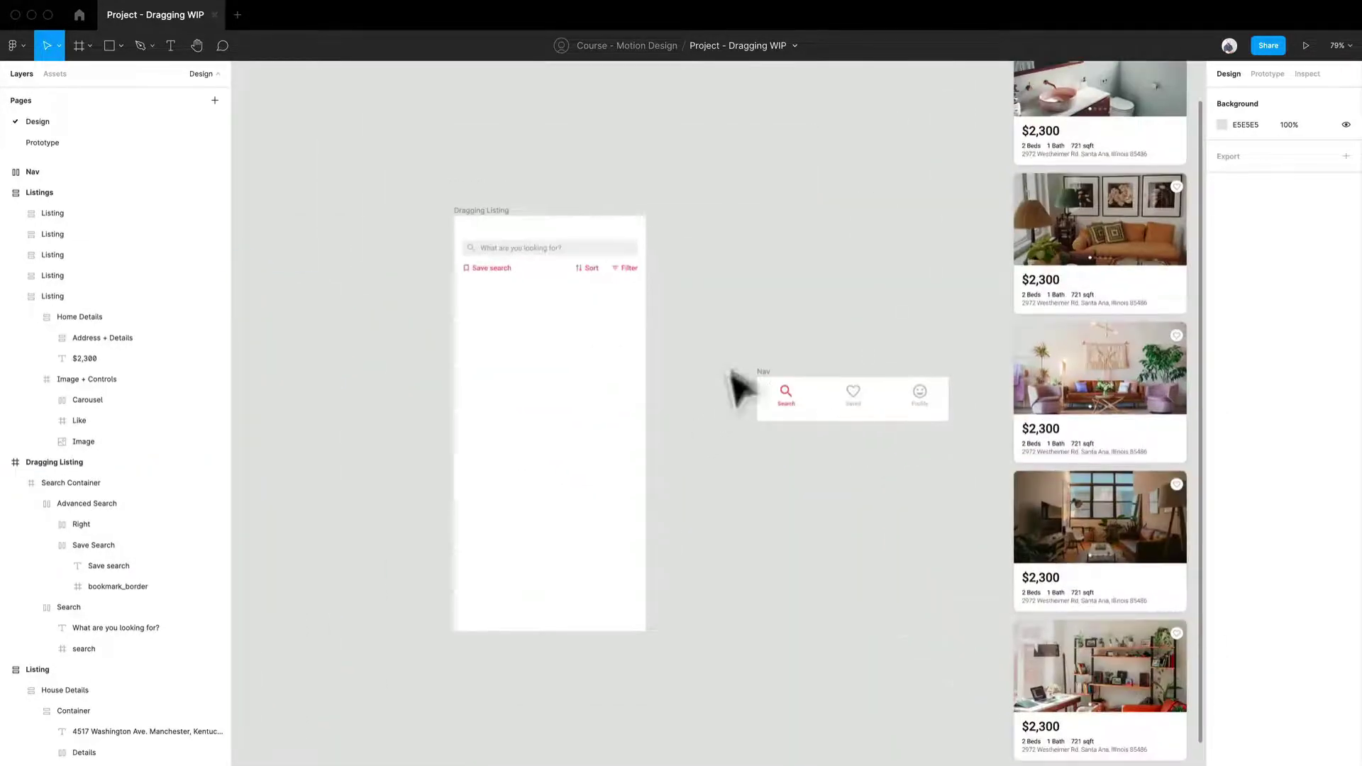
Move the Nav frame into the Dragging Listing frame and align it with the frame's bottom edge at X 0, Y 725
{"action": "scroll", "coordinate": [669, 456], "scroll_direction": "up", "scroll_amount": 3}
{"action": "left_click_drag", "start_coordinate": [812, 358], "coordinate": [408, 584]}
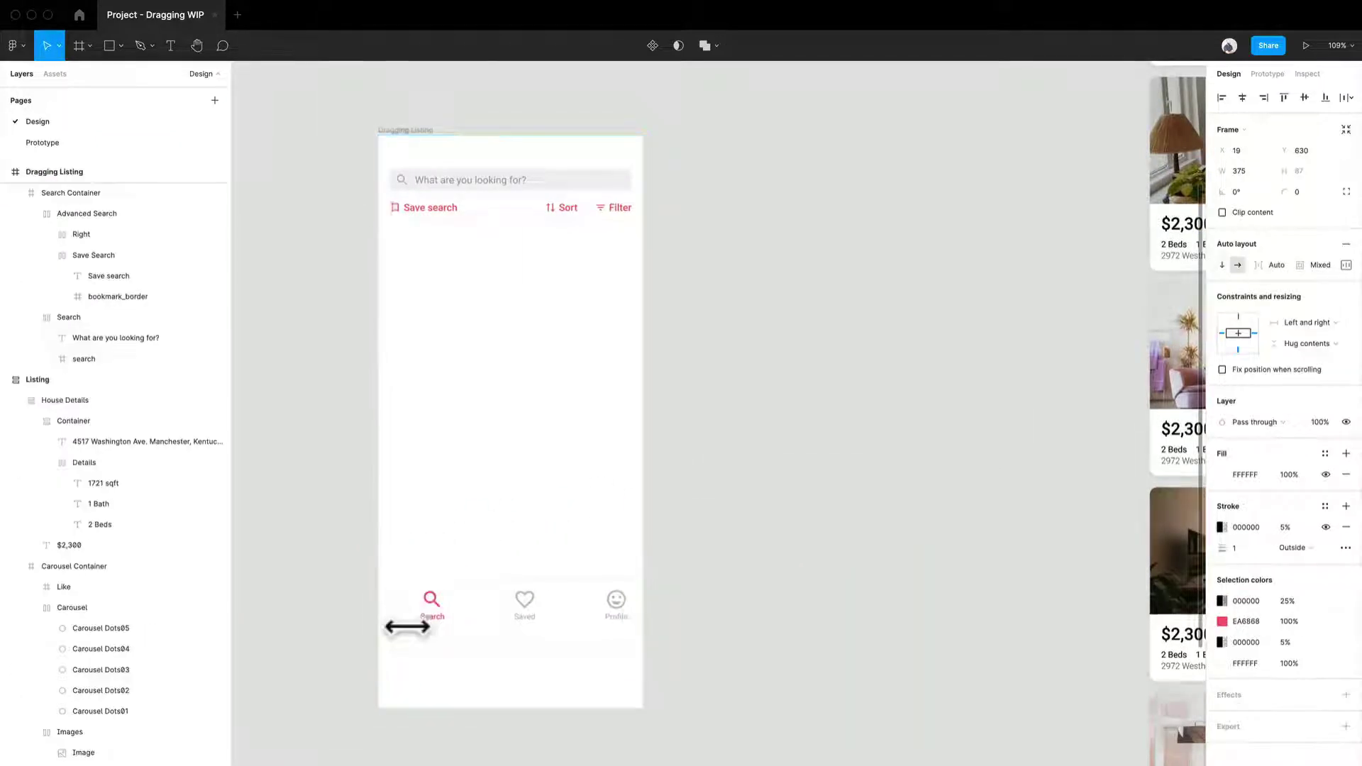
{"action": "scroll", "coordinate": [401, 619], "scroll_direction": "up", "scroll_amount": 8}
{"action": "left_click_drag", "start_coordinate": [613, 660], "coordinate": [598, 720]}
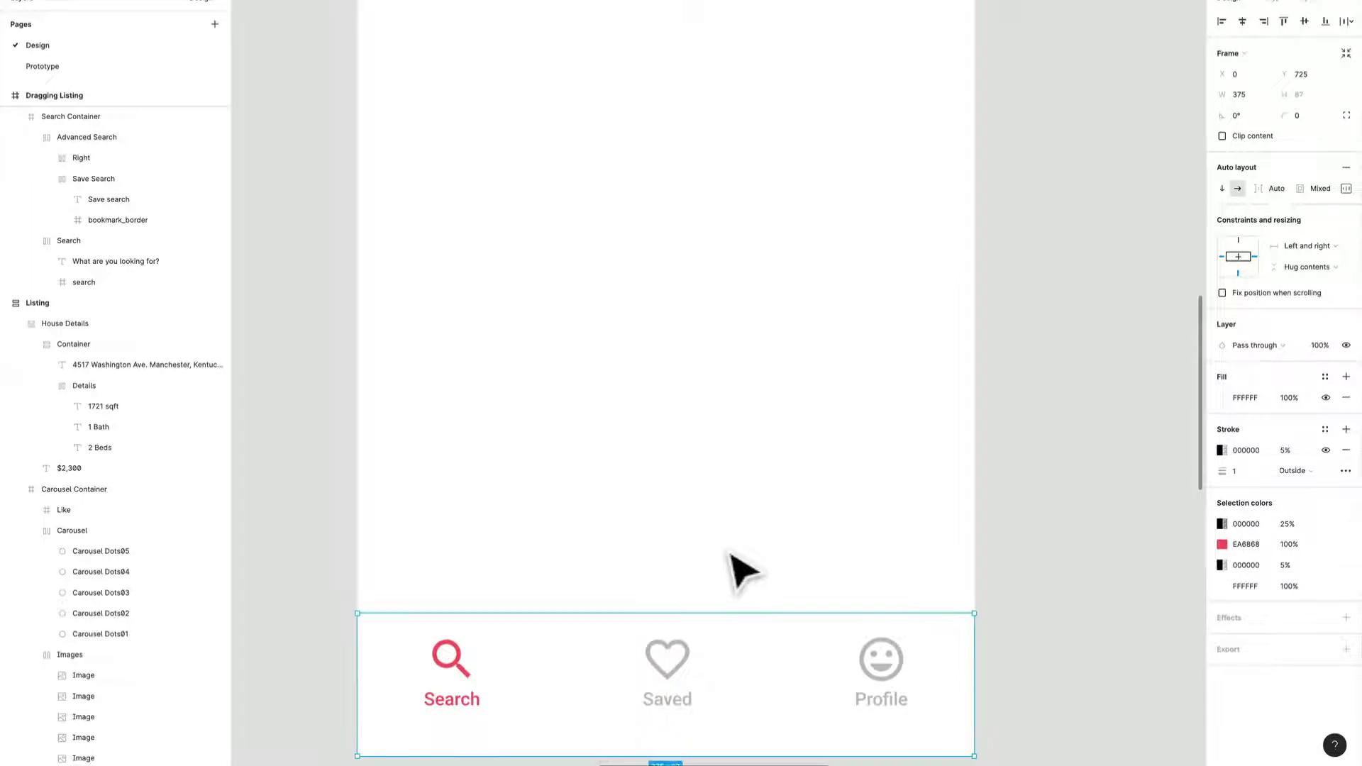
{"action": "scroll", "coordinate": [738, 568], "scroll_direction": "down", "scroll_amount": 3}
{"action": "scroll", "coordinate": [550, 617], "scroll_direction": "up", "scroll_amount": 1}
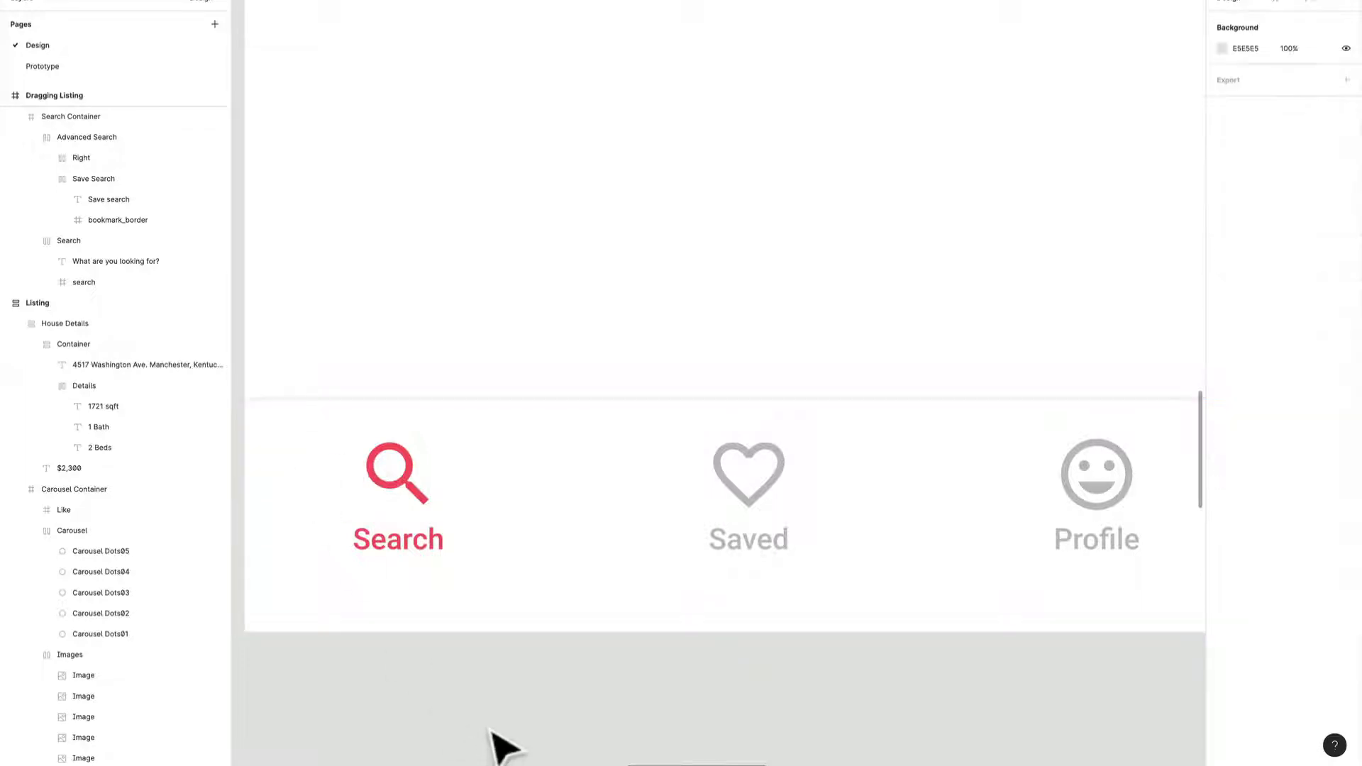
{"action": "left_click", "coordinate": [602, 589]}
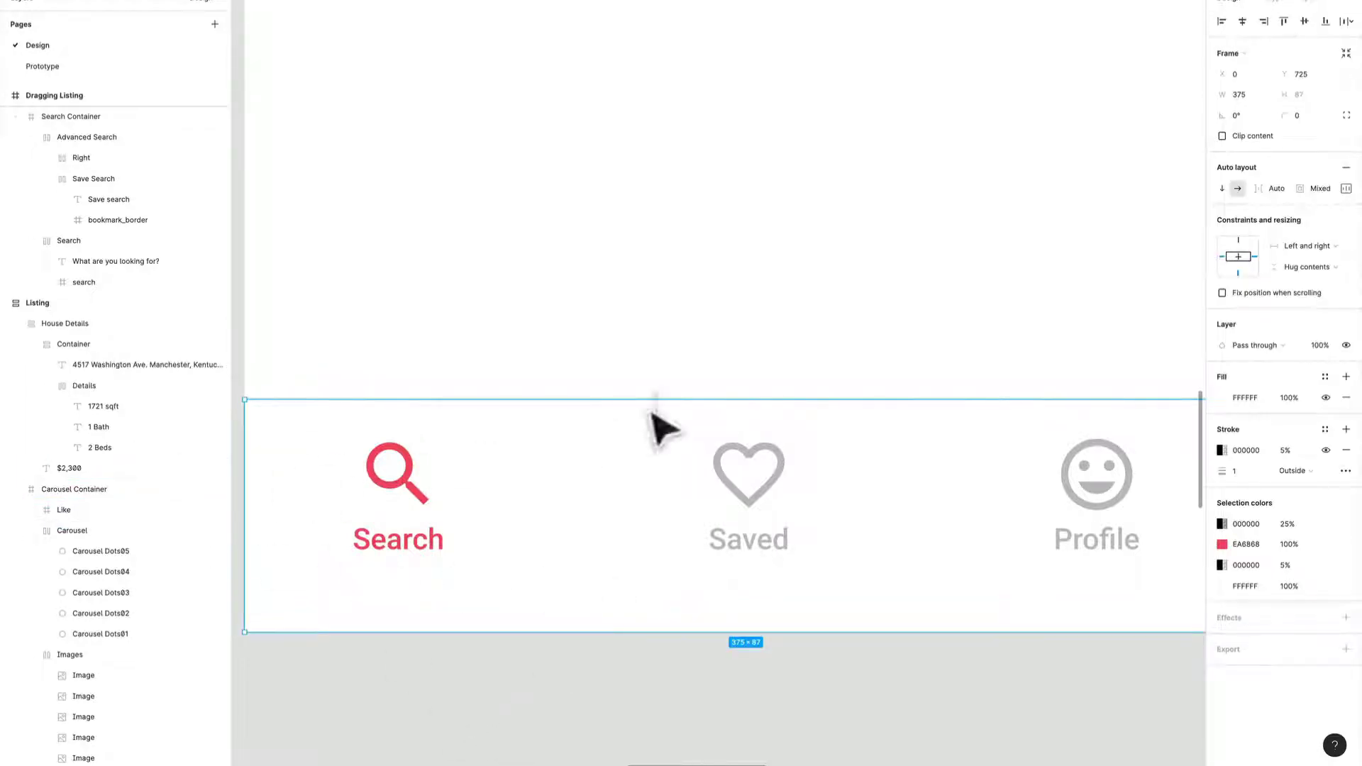
{"action": "scroll", "coordinate": [652, 414], "scroll_direction": "down", "scroll_amount": 5}
{"action": "scroll", "coordinate": [653, 414], "scroll_direction": "up", "scroll_amount": 1}
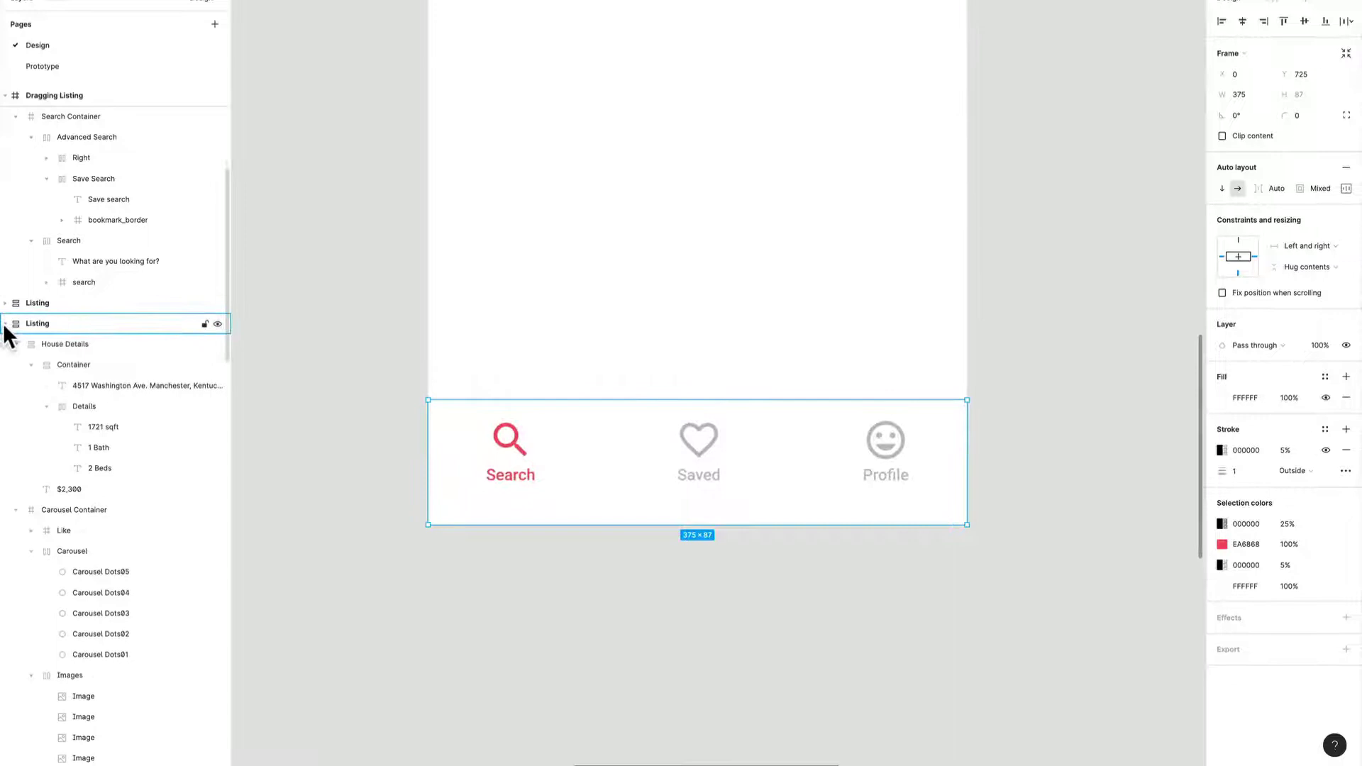
Collapse the expanded standalone Listing frames below Dragging Listing in the layer tree
{"action": "left_click", "coordinate": [5, 324]}
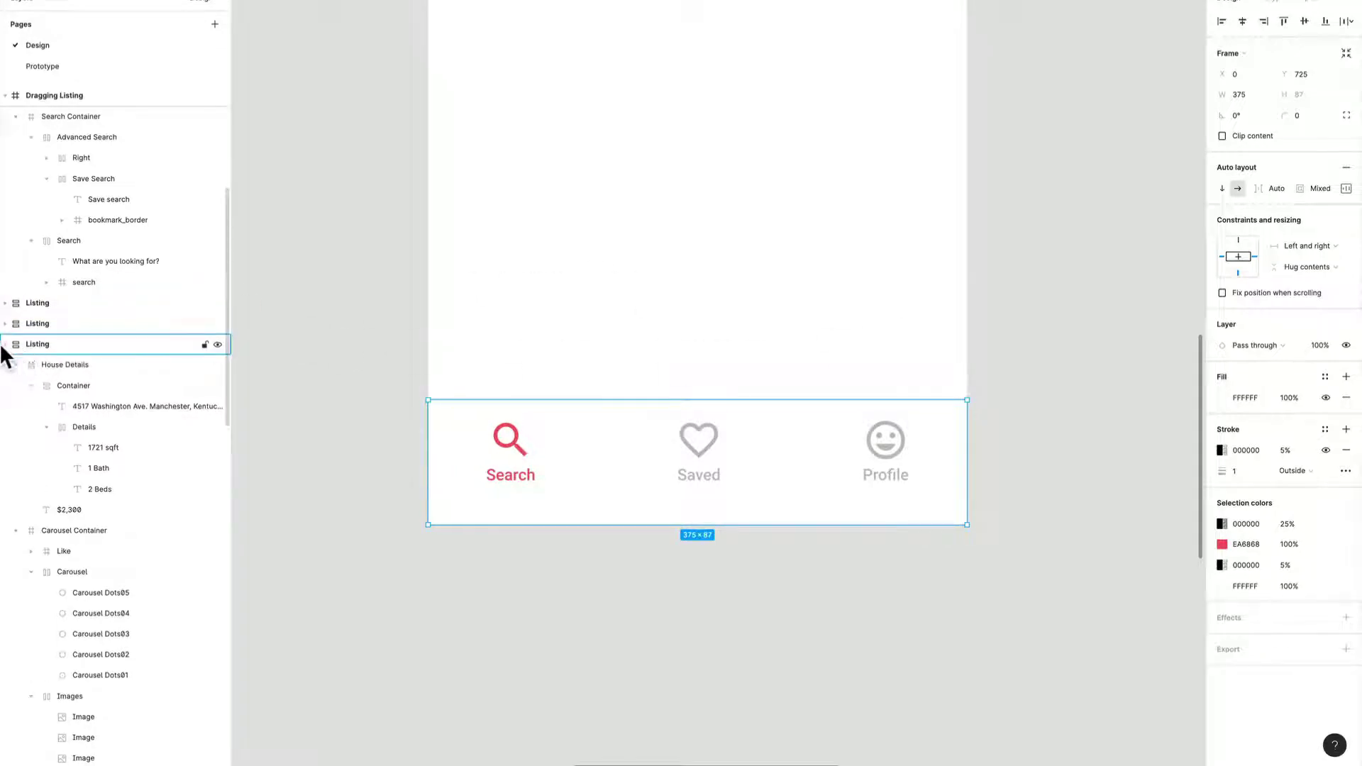
{"action": "left_click", "coordinate": [5, 344]}
{"action": "left_click", "coordinate": [5, 365]}
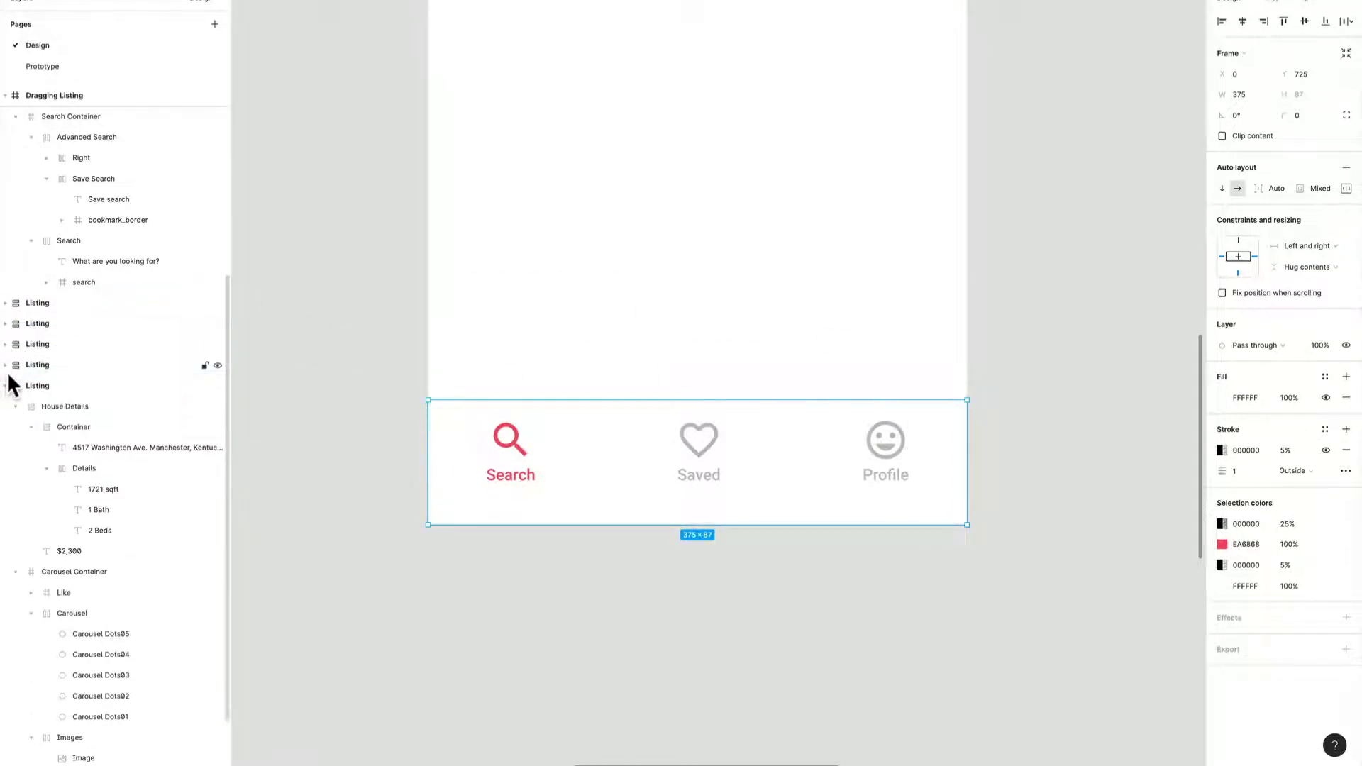
{"action": "left_click", "coordinate": [6, 385]}
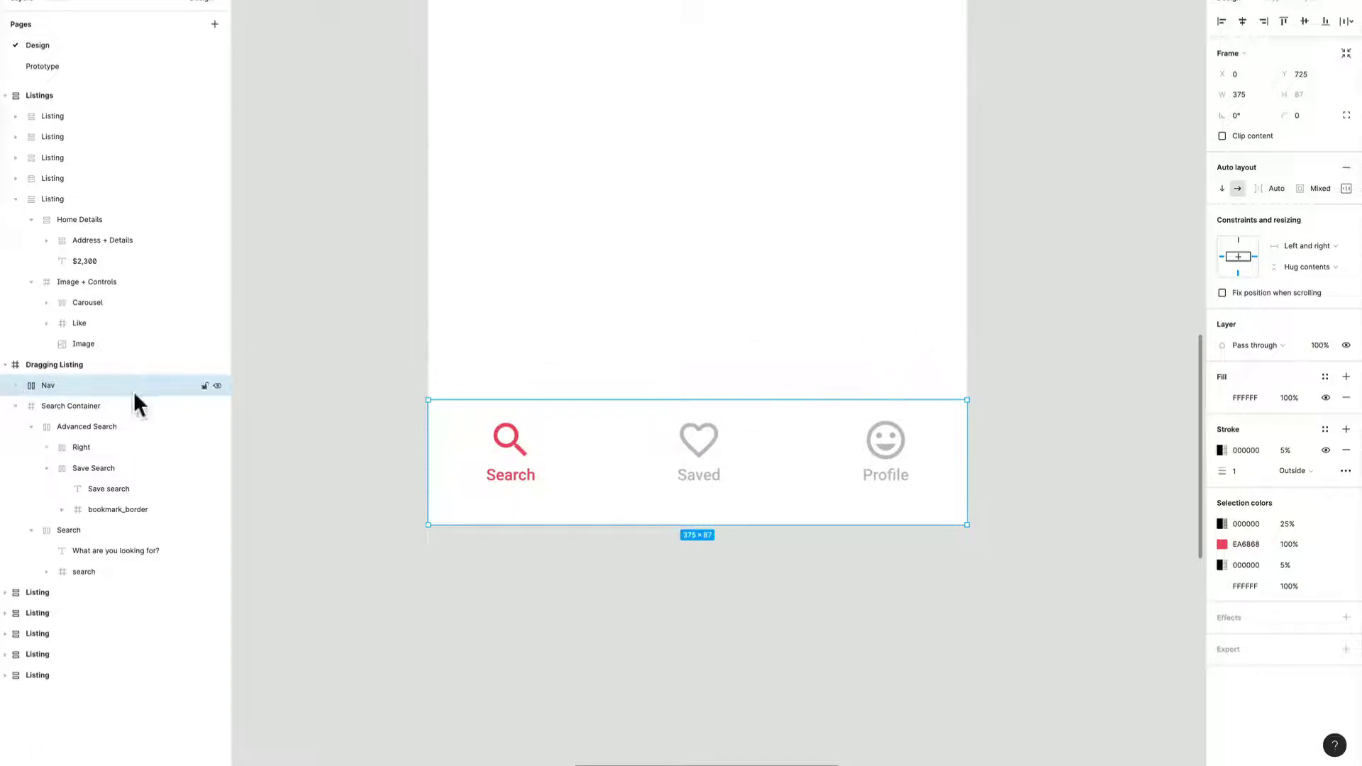
Examine the Nav frame's auto layout direction, spacing, padding and alignment settings along with its constraints
{"action": "scroll", "coordinate": [627, 496], "scroll_direction": "up", "scroll_amount": 4}
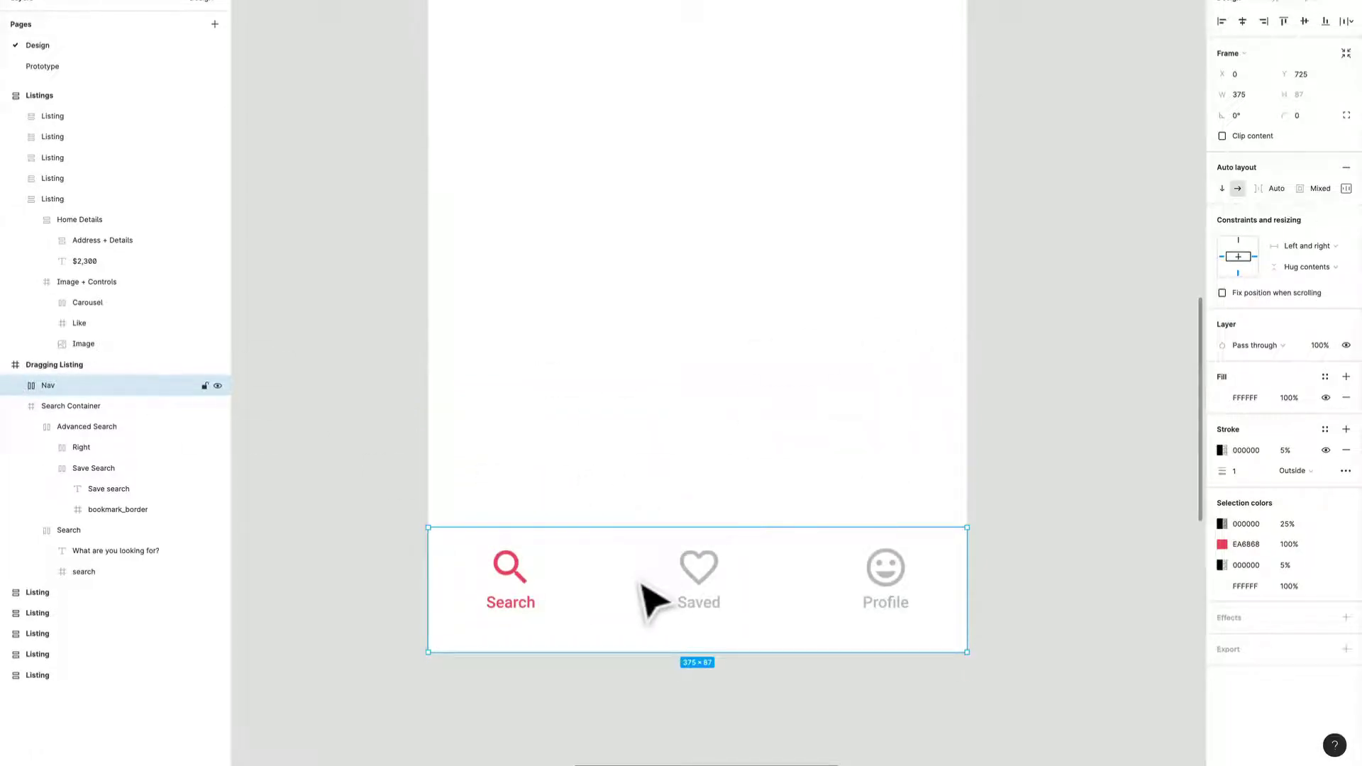
{"action": "scroll", "coordinate": [652, 600], "scroll_direction": "up", "scroll_amount": 3}
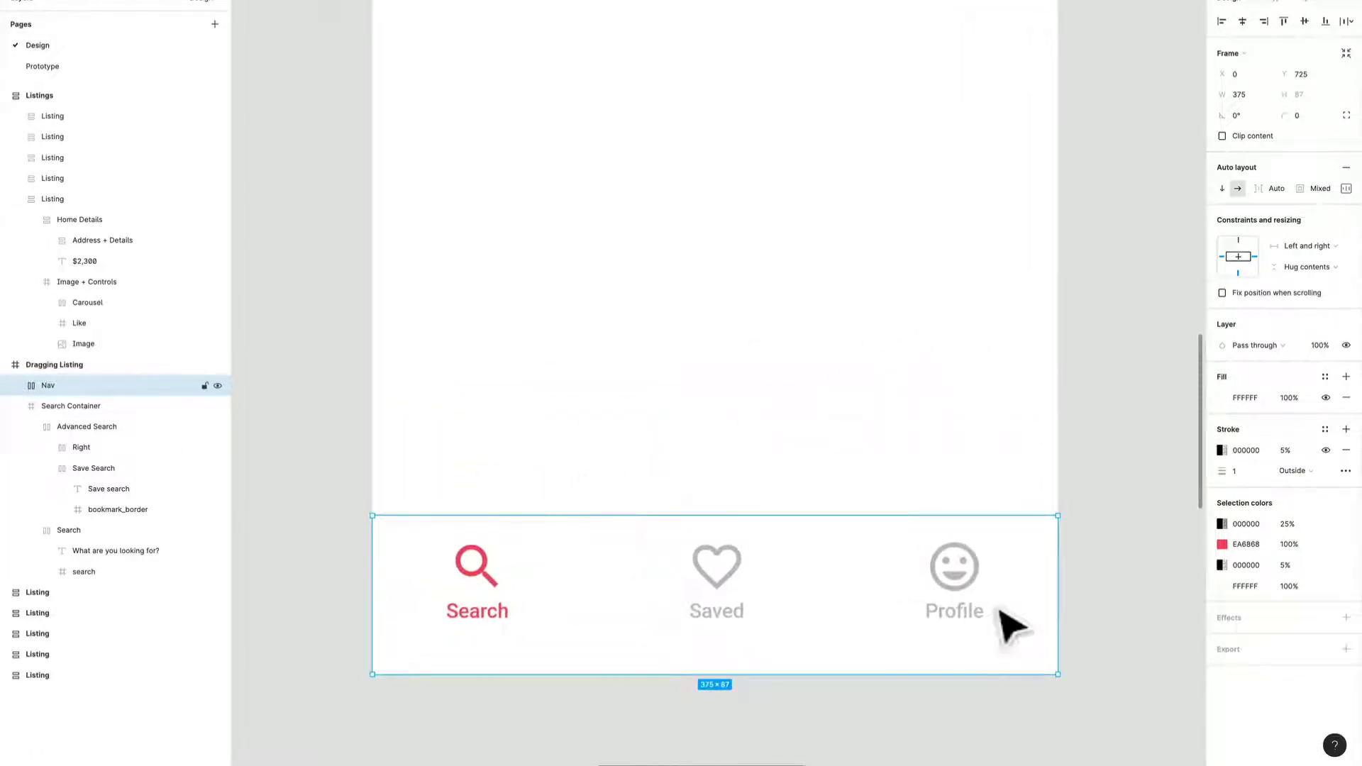
{"action": "scroll", "coordinate": [1149, 568], "scroll_direction": "up", "scroll_amount": 5}
{"action": "scroll", "coordinate": [1149, 571], "scroll_direction": "down", "scroll_amount": 4}
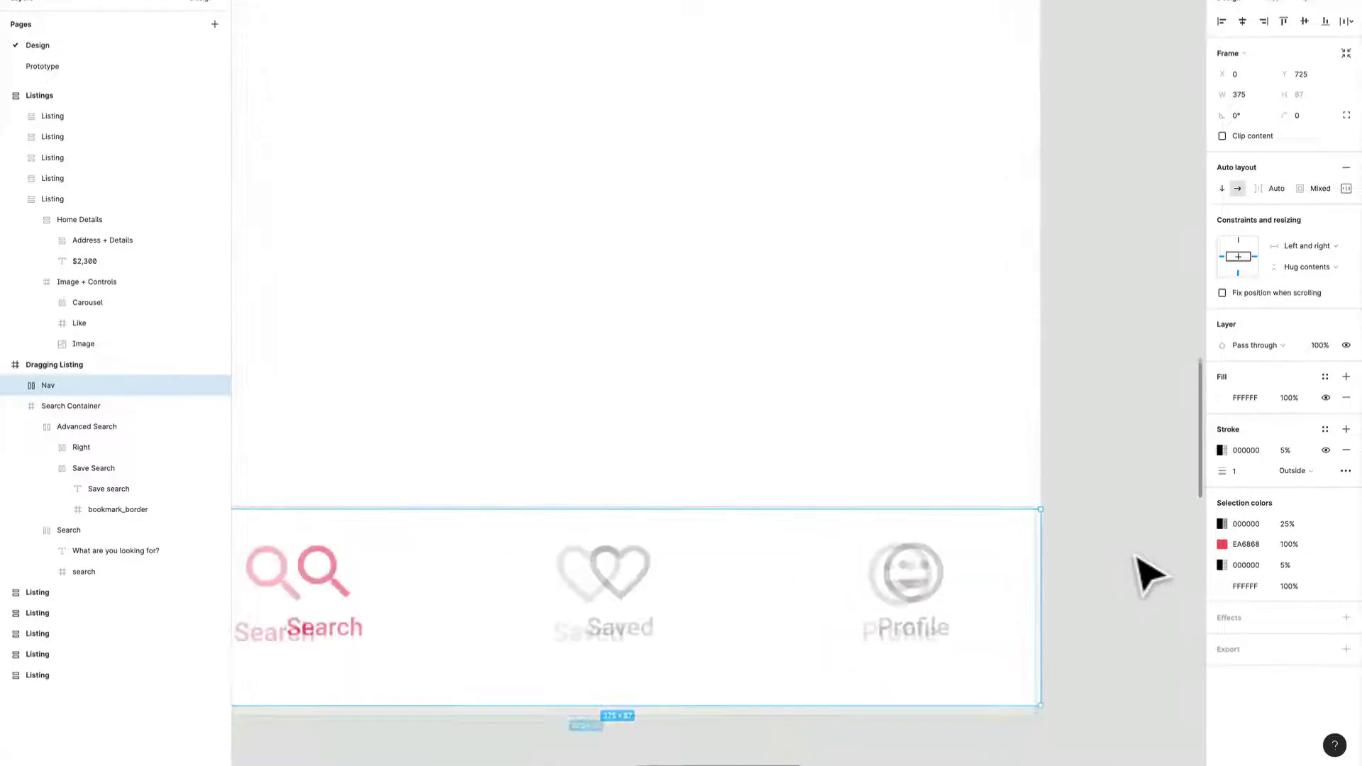
{"action": "scroll", "coordinate": [1136, 557], "scroll_direction": "down", "scroll_amount": 3}
{"action": "left_click_drag", "start_coordinate": [1140, 568], "coordinate": [1131, 570]}
{"action": "left_click_drag", "start_coordinate": [1073, 620], "coordinate": [897, 639]}
{"action": "scroll", "coordinate": [785, 629], "scroll_direction": "up", "scroll_amount": 3}
{"action": "left_click_drag", "start_coordinate": [785, 629], "coordinate": [903, 352]}
{"action": "scroll", "coordinate": [557, 381], "scroll_direction": "up", "scroll_amount": 3}
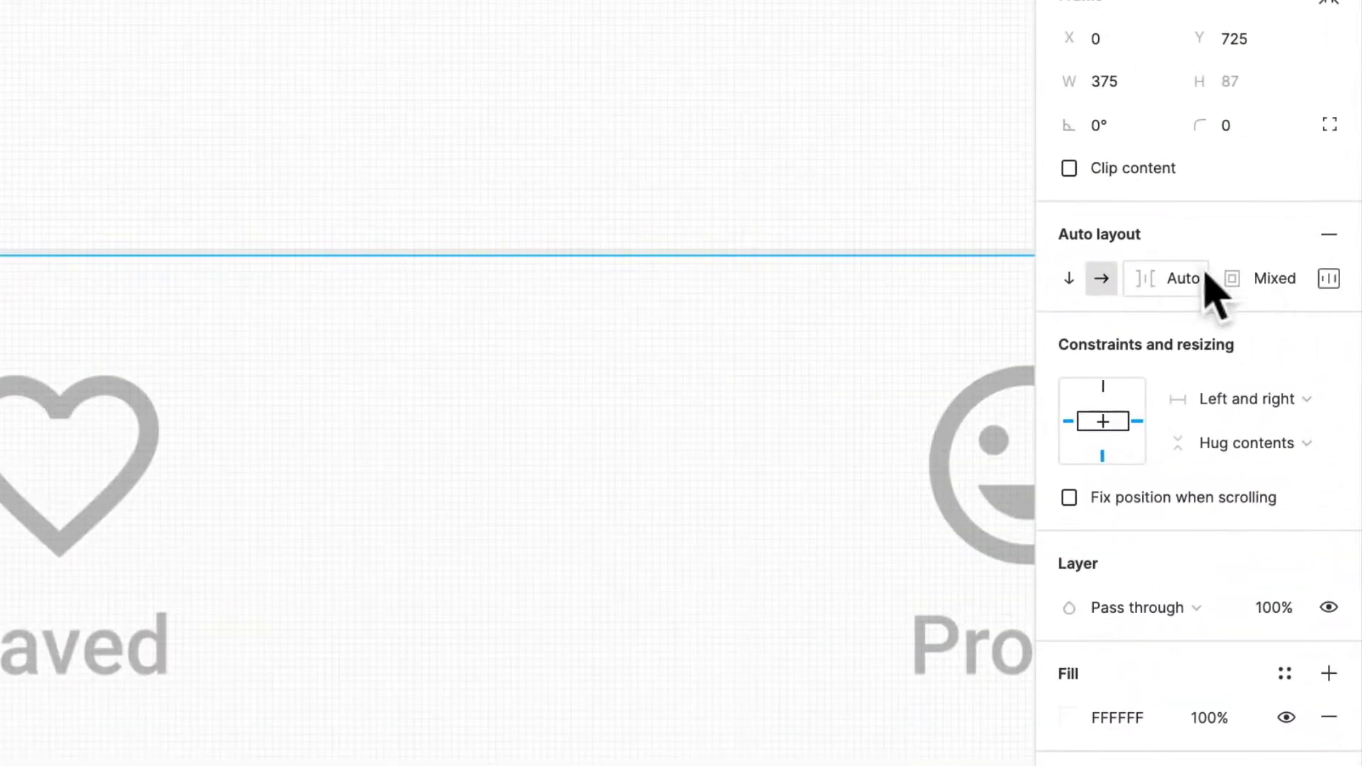
{"action": "left_click", "coordinate": [1329, 279]}
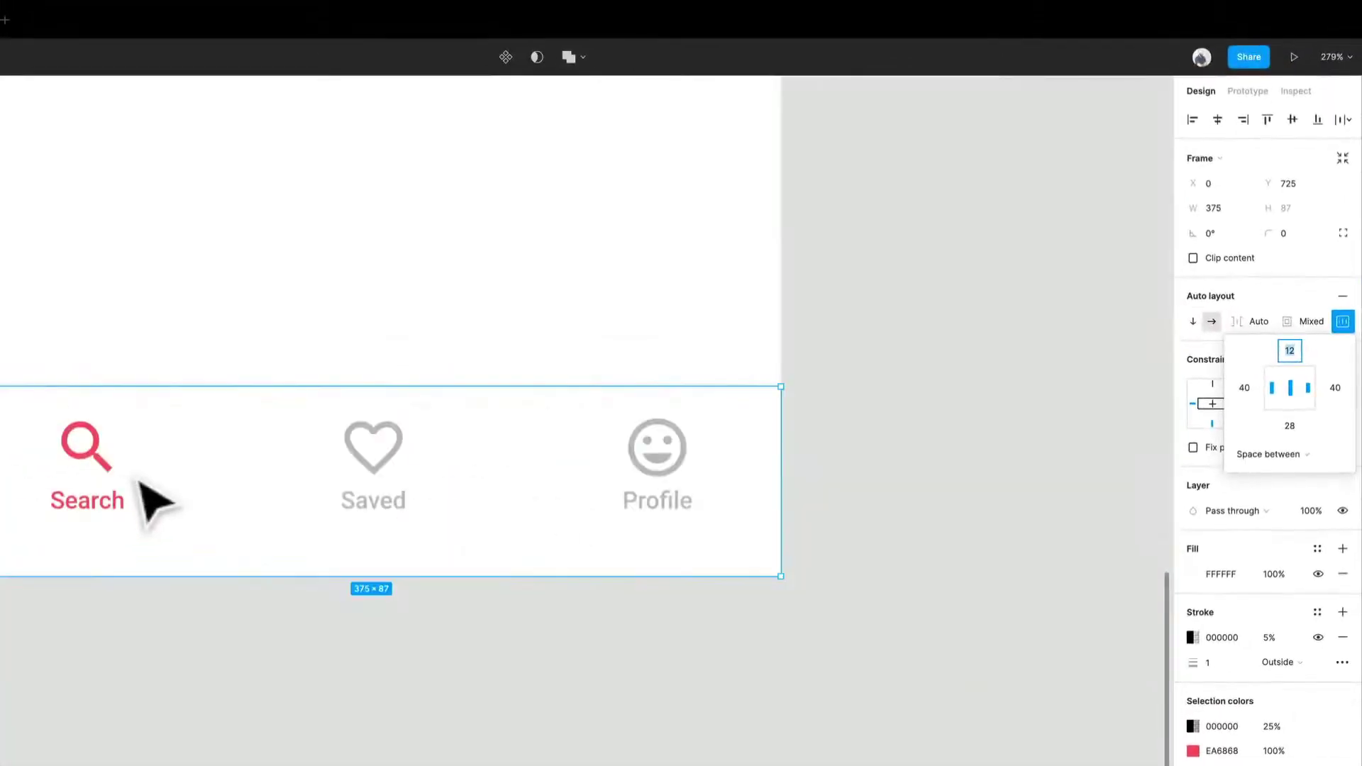
{"action": "left_click_drag", "start_coordinate": [138, 482], "coordinate": [407, 439]}
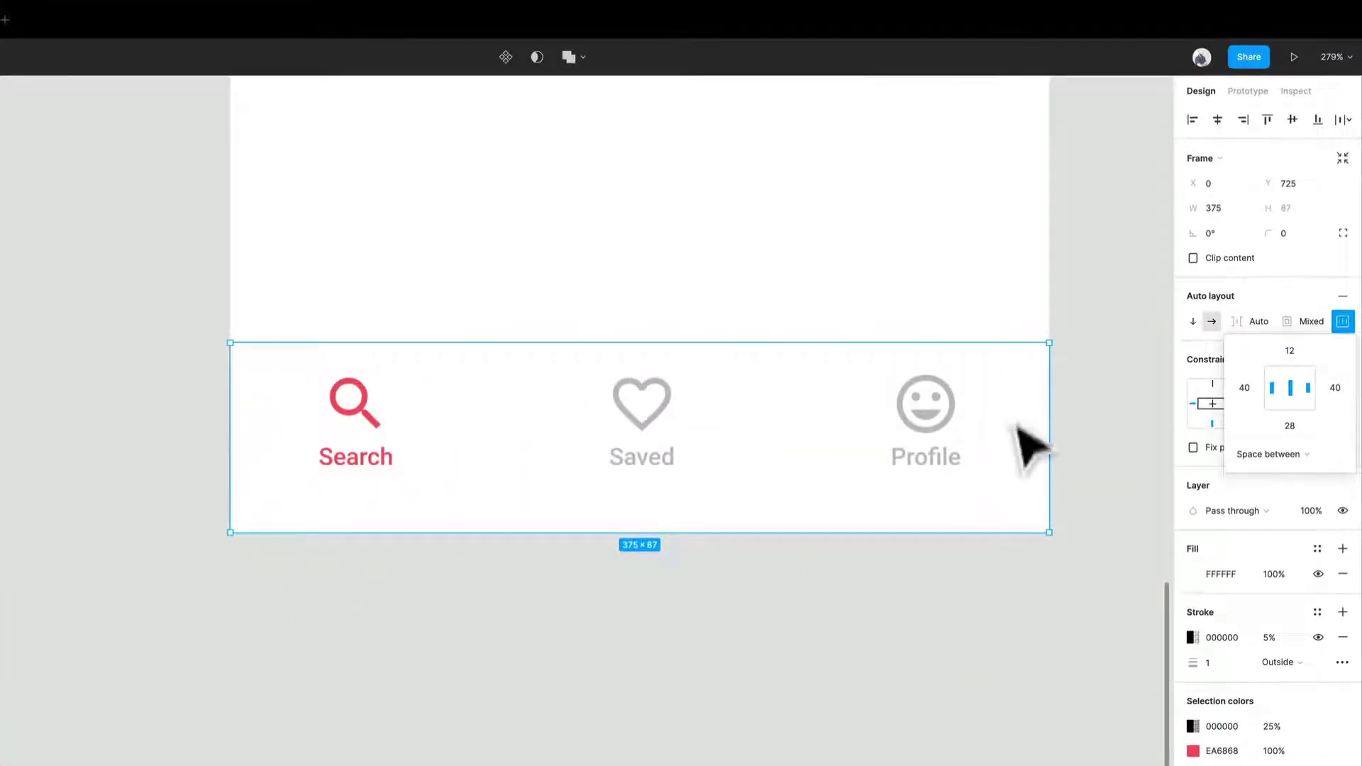
Inspect the Saved nav item's label, favorite_border icon and auto layout settings, and reselect the Nav frame
{"action": "left_click", "coordinate": [647, 457]}
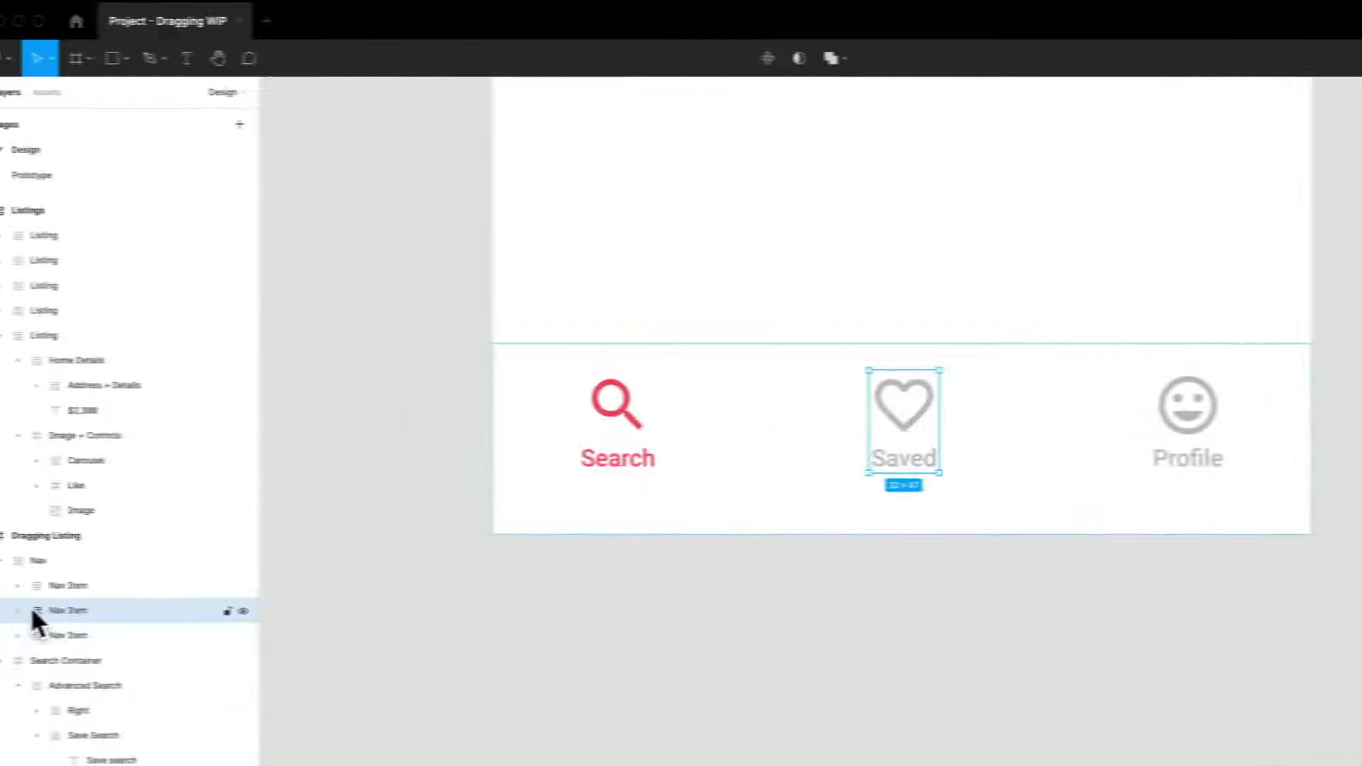
{"action": "left_click", "coordinate": [17, 610]}
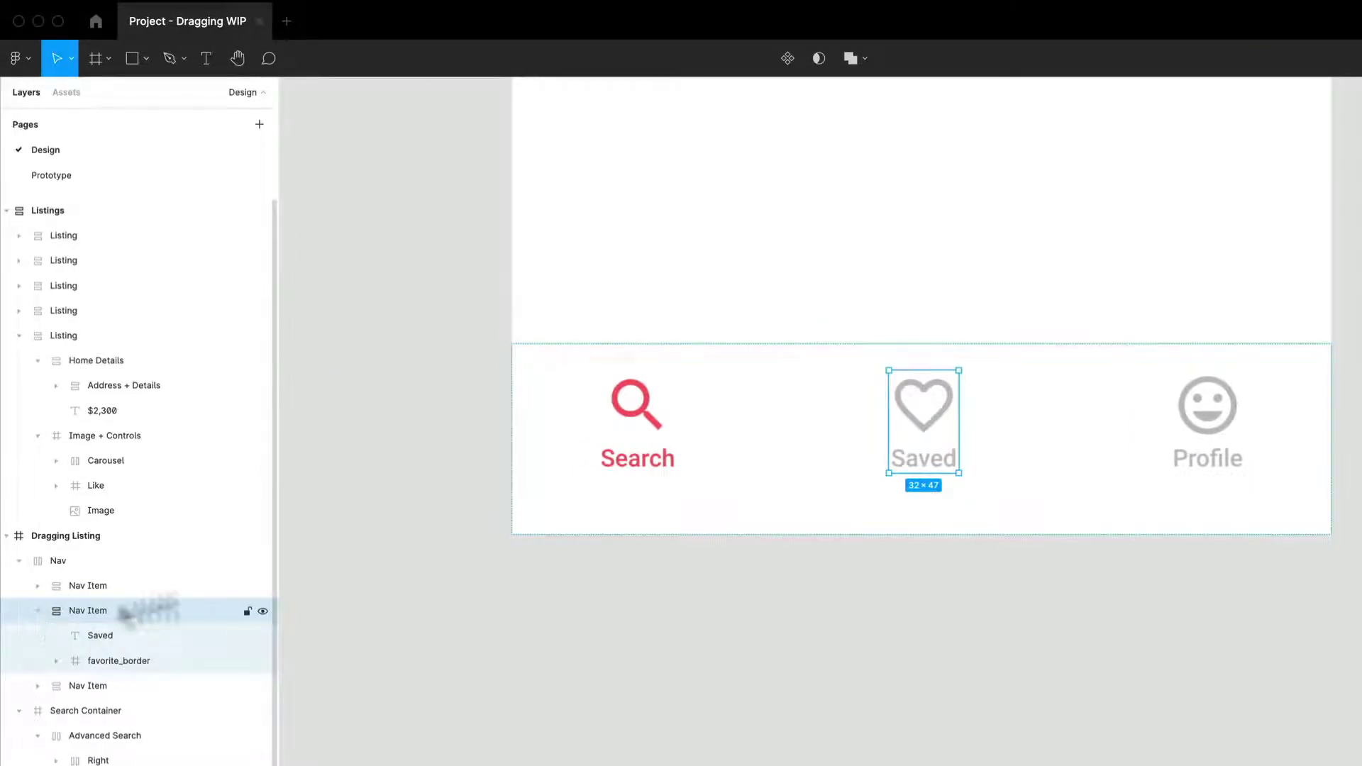
{"action": "scroll", "coordinate": [958, 440], "scroll_direction": "up", "scroll_amount": 5}
{"action": "scroll", "coordinate": [957, 419], "scroll_direction": "up", "scroll_amount": 1}
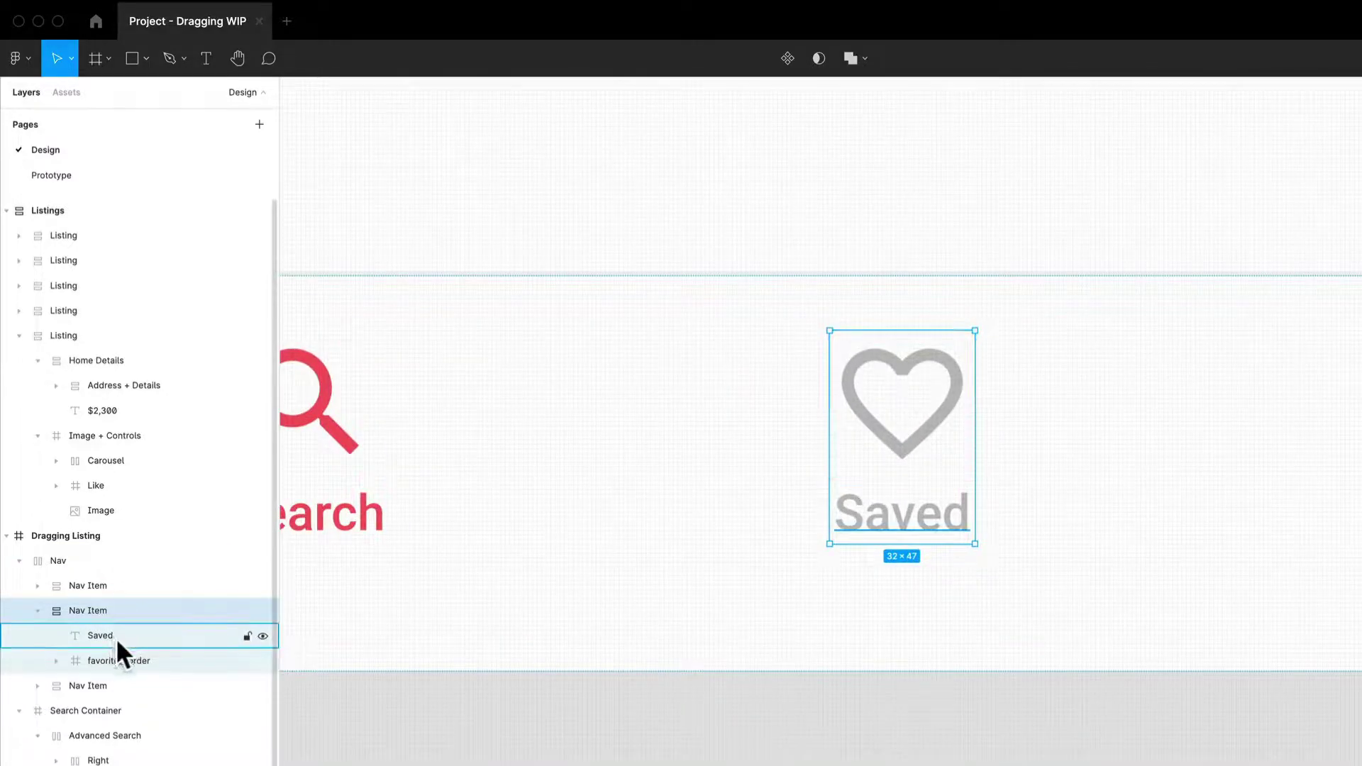
{"action": "left_click", "coordinate": [128, 656]}
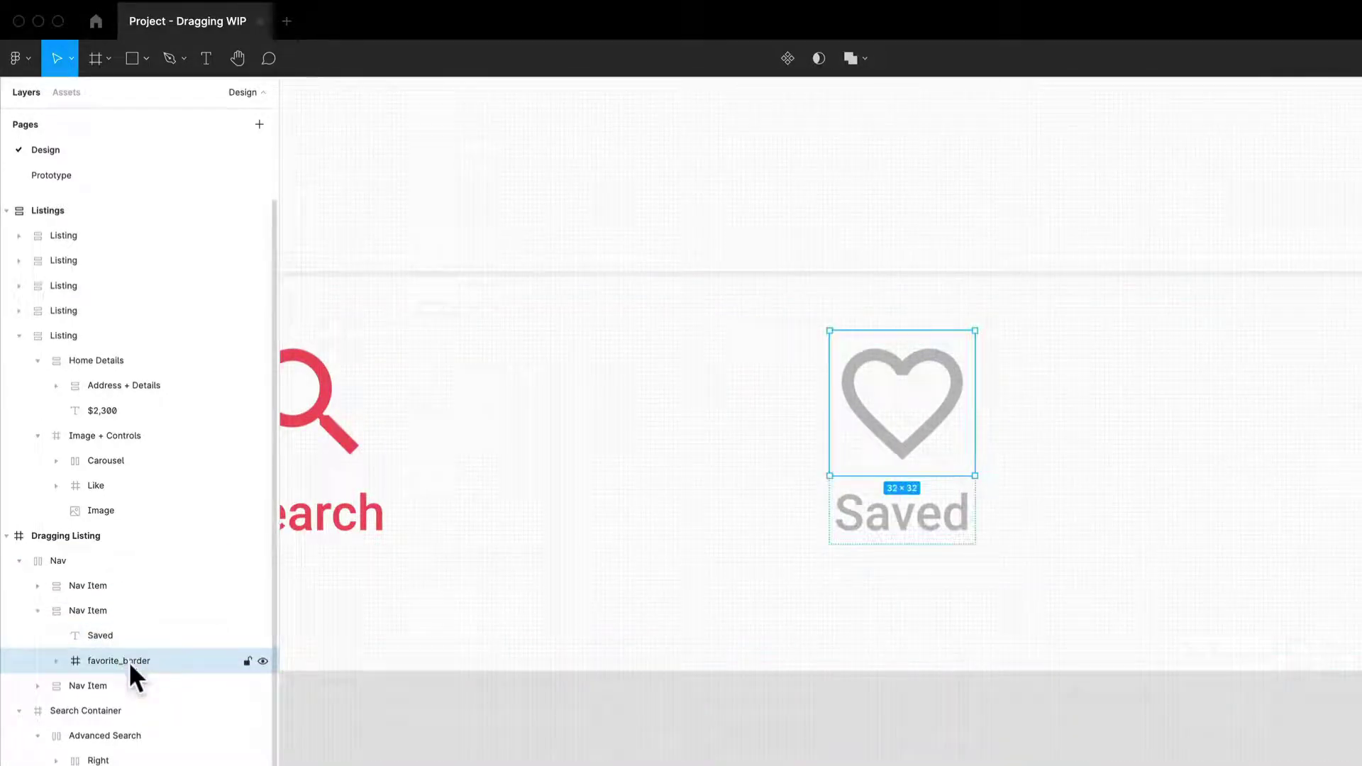
{"action": "left_click", "coordinate": [933, 570]}
{"action": "double_click", "coordinate": [953, 504]}
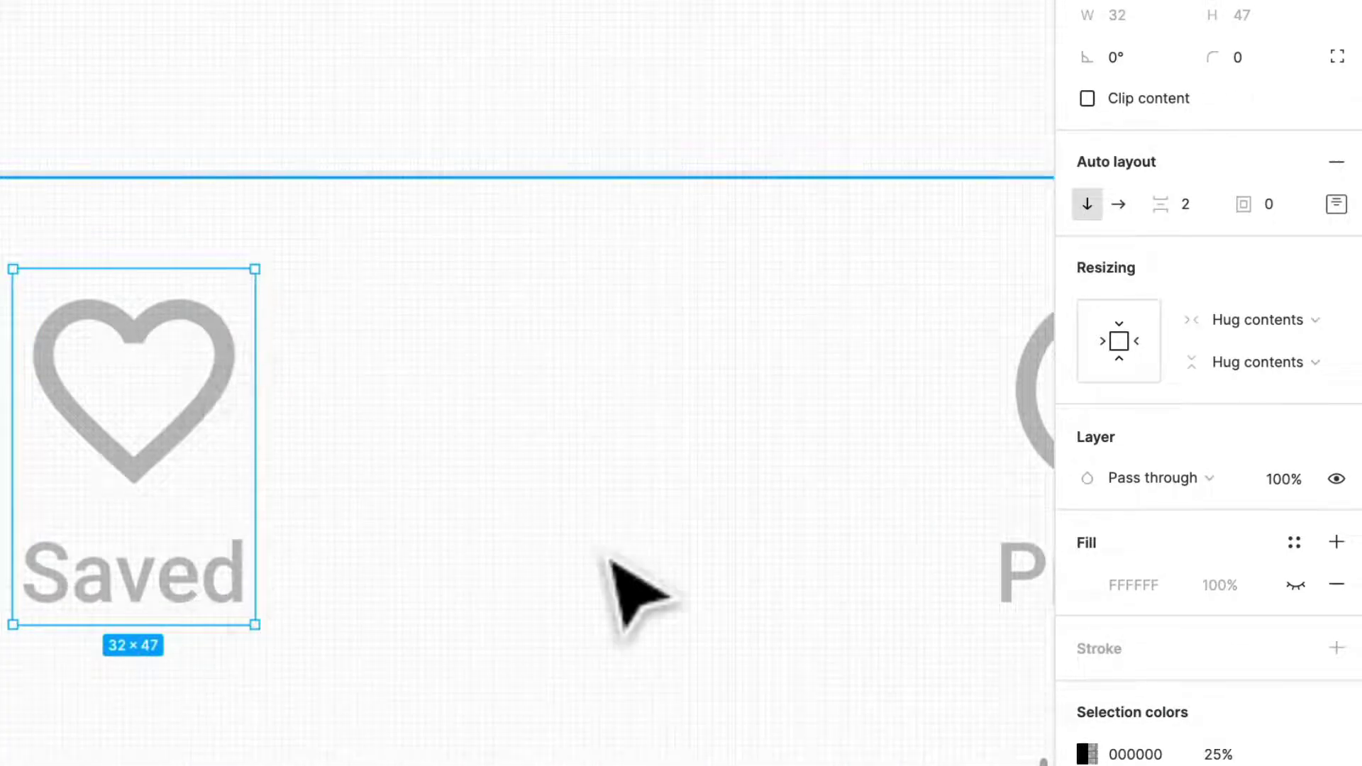
{"action": "left_click", "coordinate": [705, 599]}
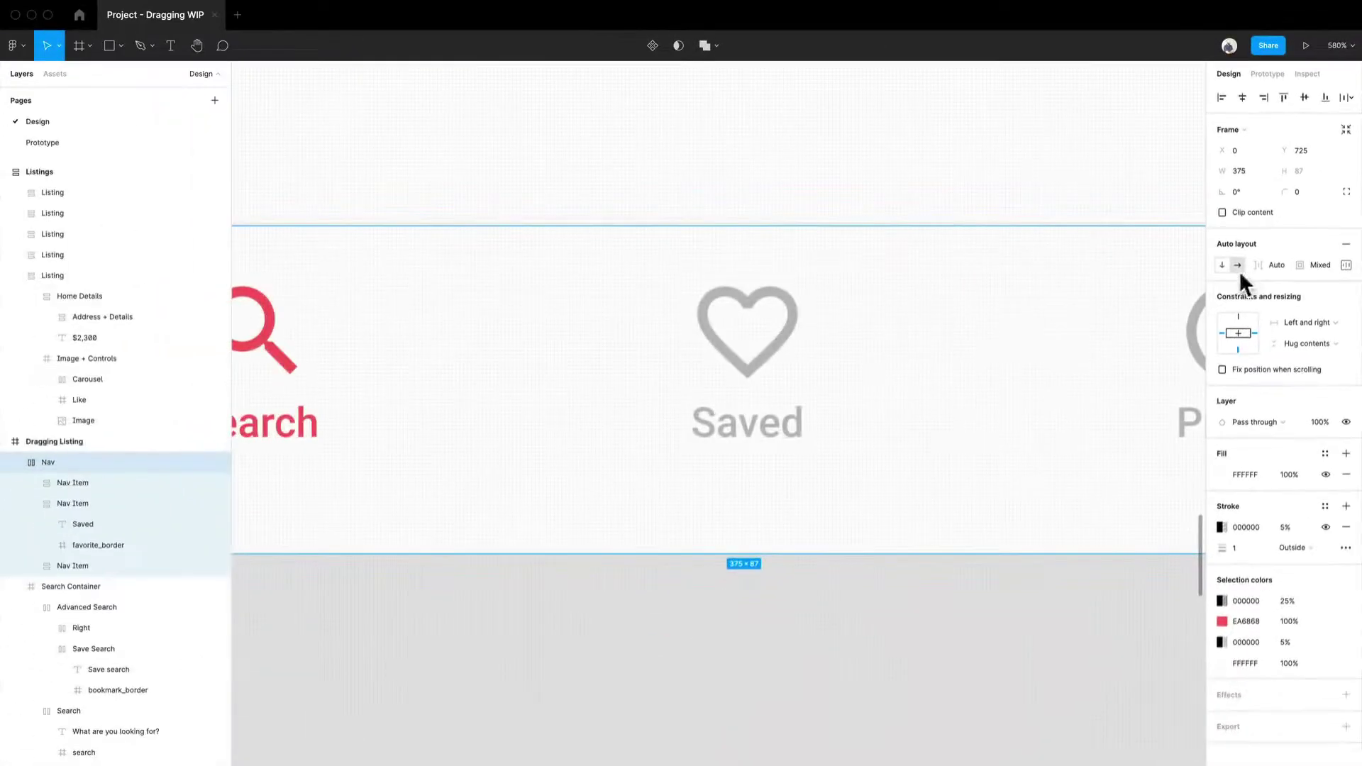
{"action": "scroll", "coordinate": [639, 381], "scroll_direction": "down", "scroll_amount": 5}
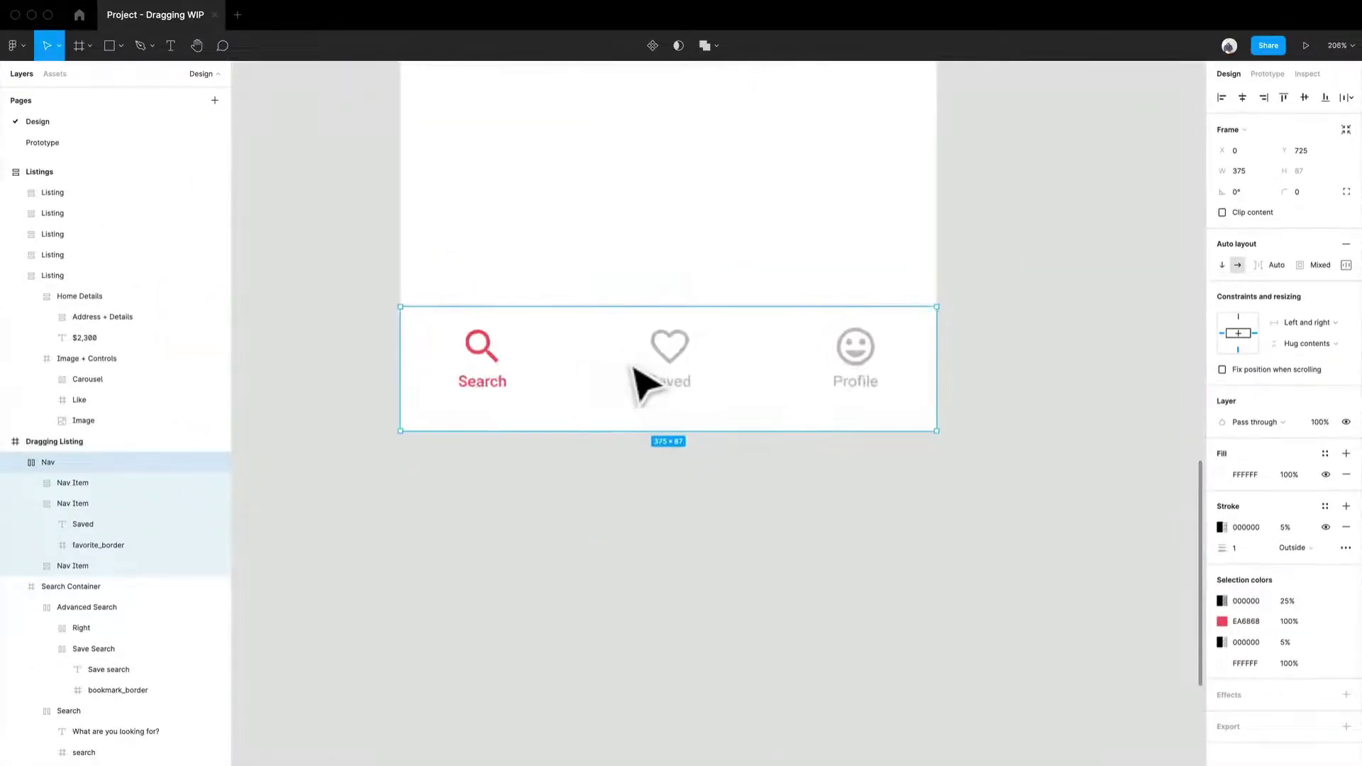
Move the Listings frame beside the Dragging Listing frame, to about X 519, Y 309
{"action": "left_click", "coordinate": [696, 559]}
{"action": "scroll", "coordinate": [611, 464], "scroll_direction": "up", "scroll_amount": 4}
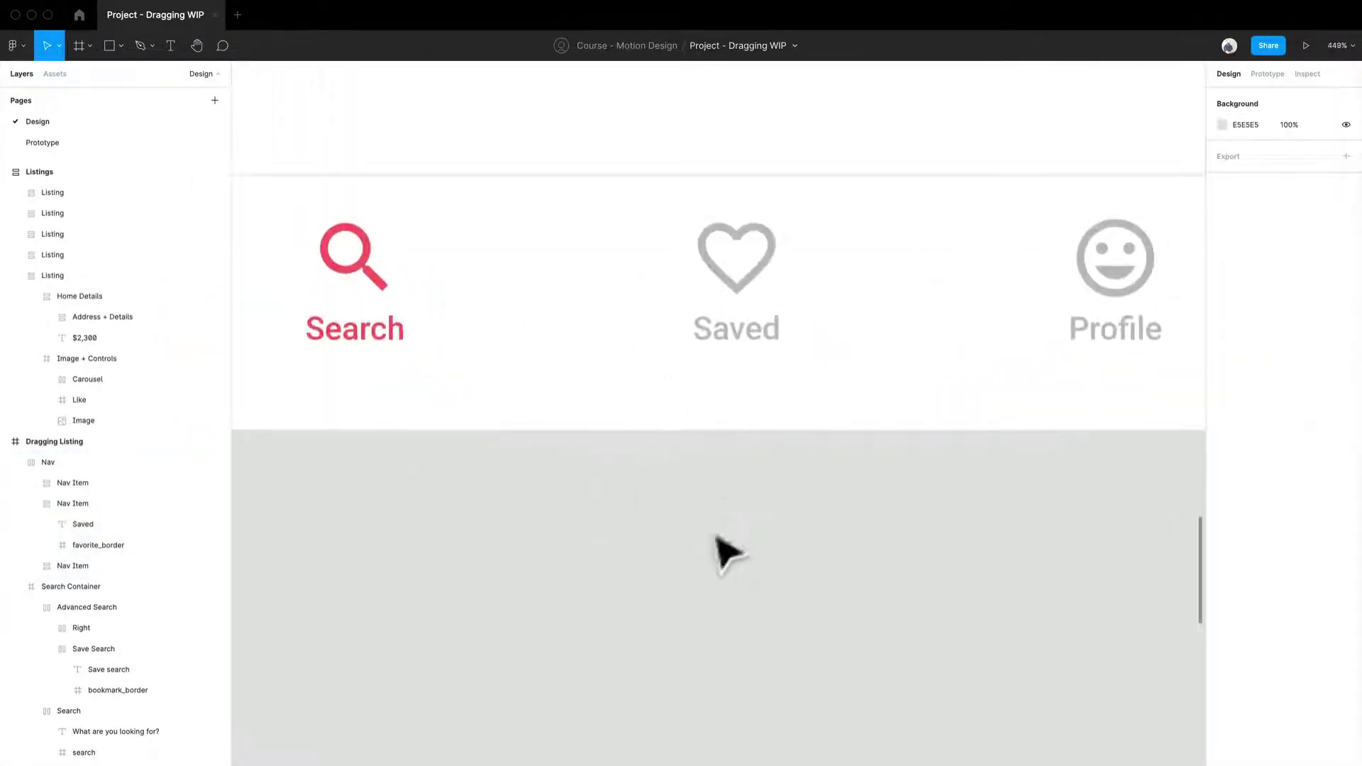
{"action": "scroll", "coordinate": [713, 535], "scroll_direction": "up", "scroll_amount": 2}
{"action": "scroll", "coordinate": [681, 574], "scroll_direction": "down", "scroll_amount": 6}
{"action": "scroll", "coordinate": [692, 592], "scroll_direction": "down", "scroll_amount": 10}
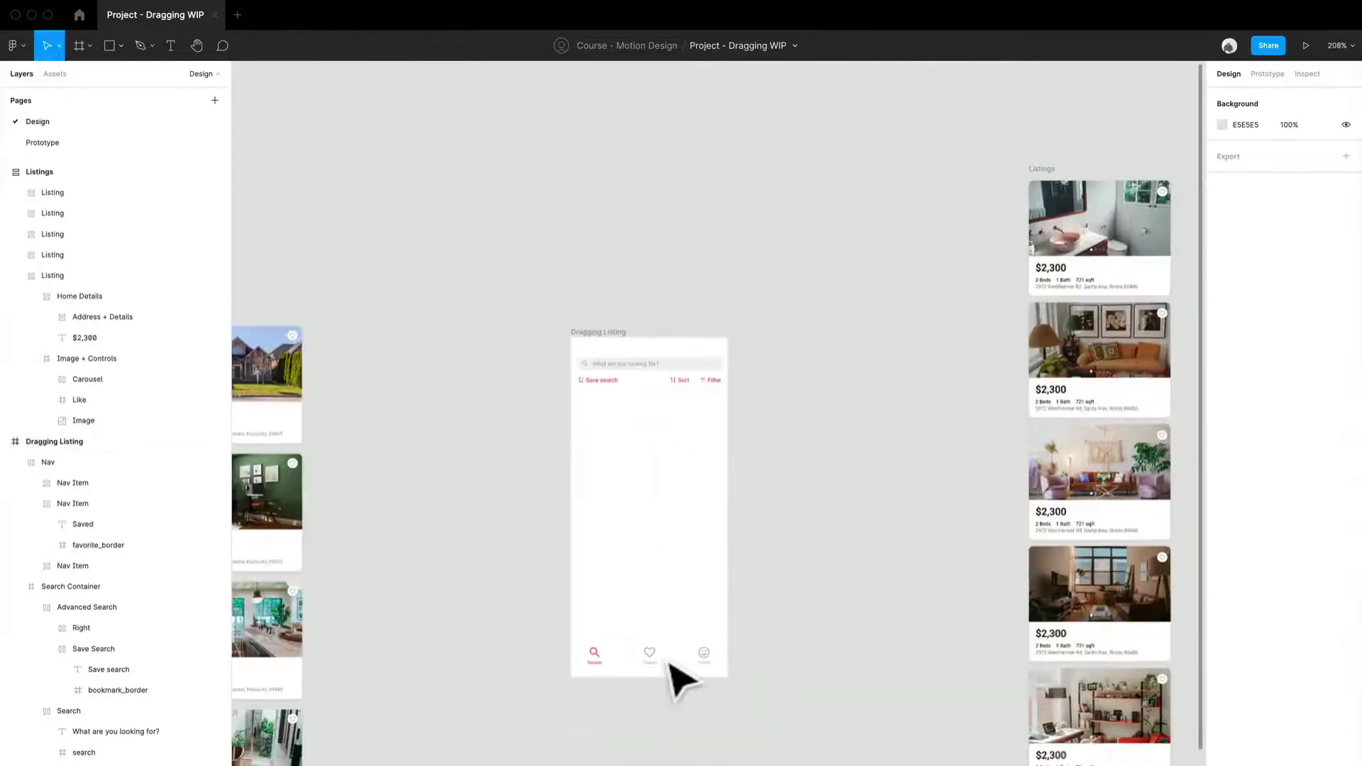
{"action": "left_click_drag", "start_coordinate": [818, 569], "coordinate": [676, 579]}
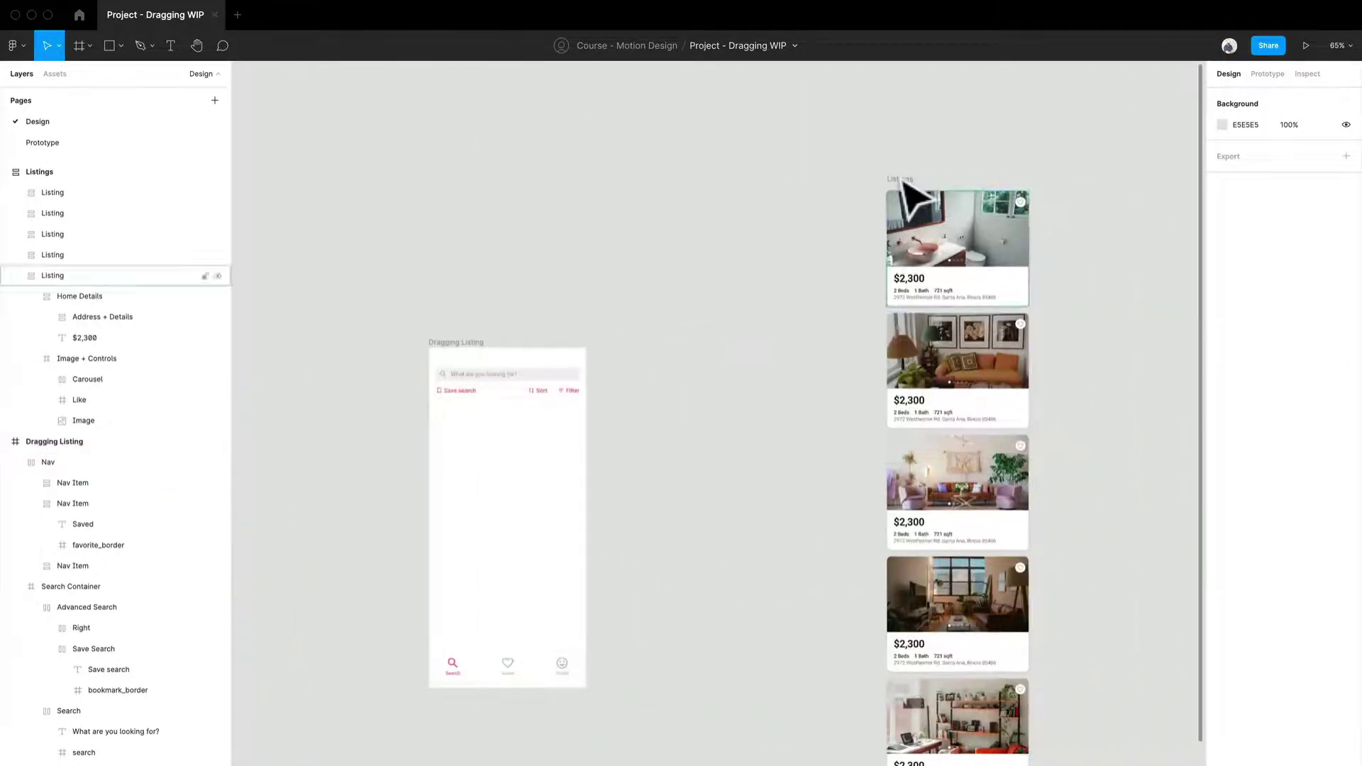
{"action": "left_click", "coordinate": [909, 197]}
{"action": "left_click_drag", "start_coordinate": [907, 198], "coordinate": [989, 298]}
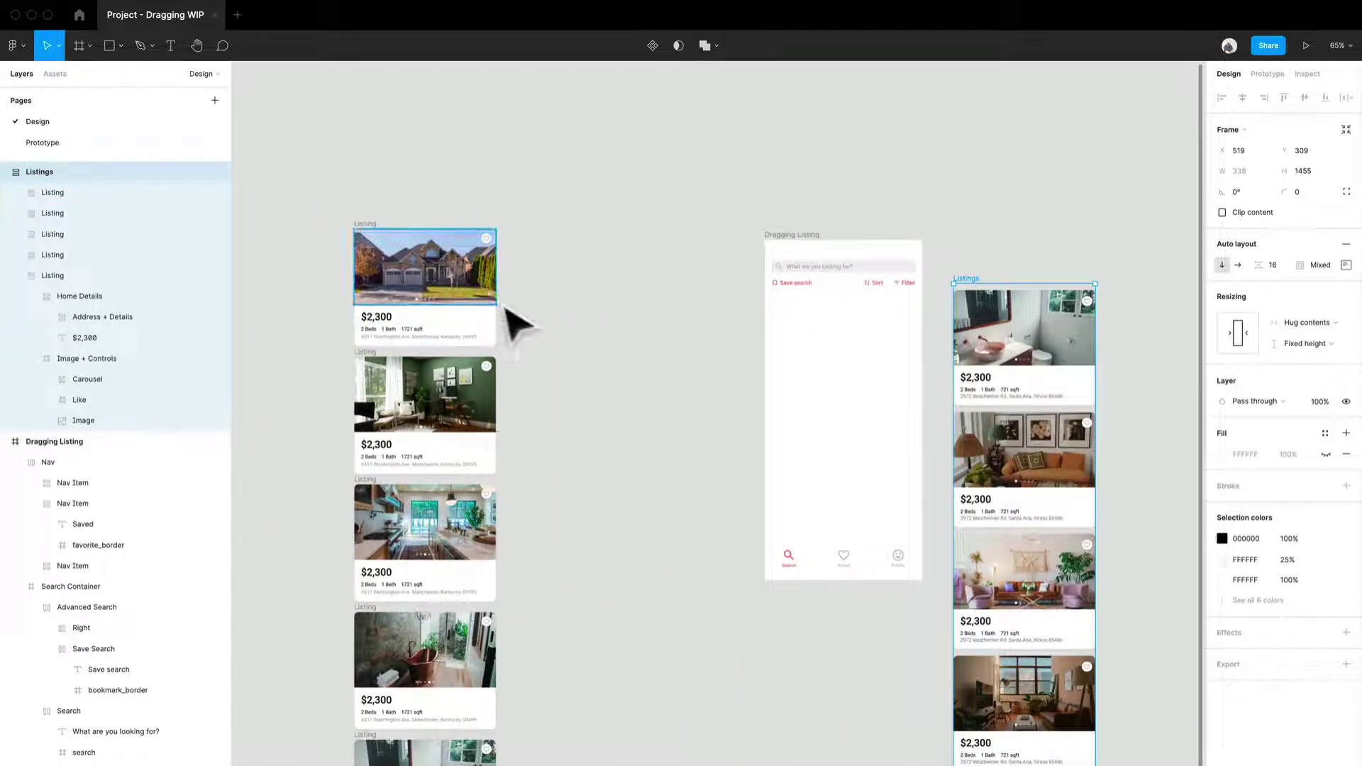
Inspect the first listing's Image + Controls frame and its Image layer, including size, constraints and fill
{"action": "scroll", "coordinate": [1086, 343], "scroll_direction": "up", "scroll_amount": 5}
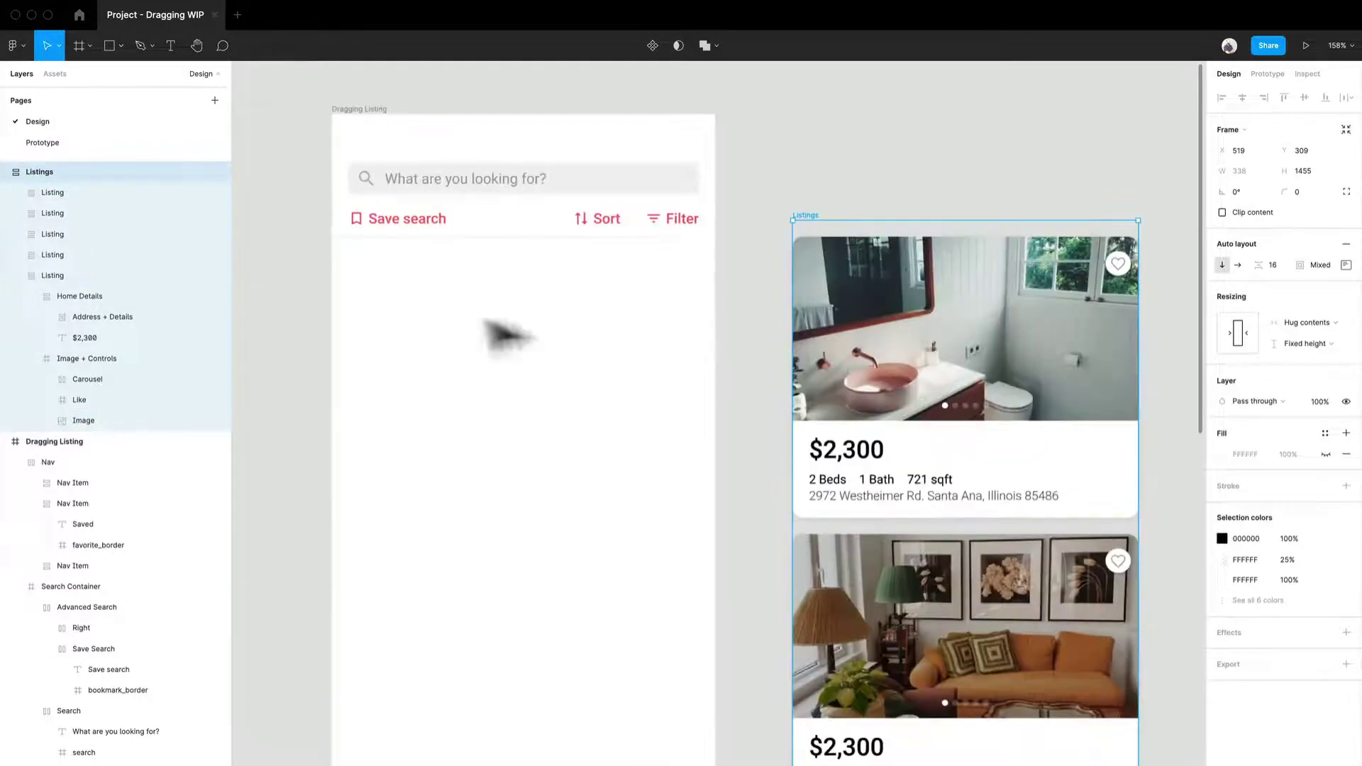
{"action": "double_click", "coordinate": [1012, 310]}
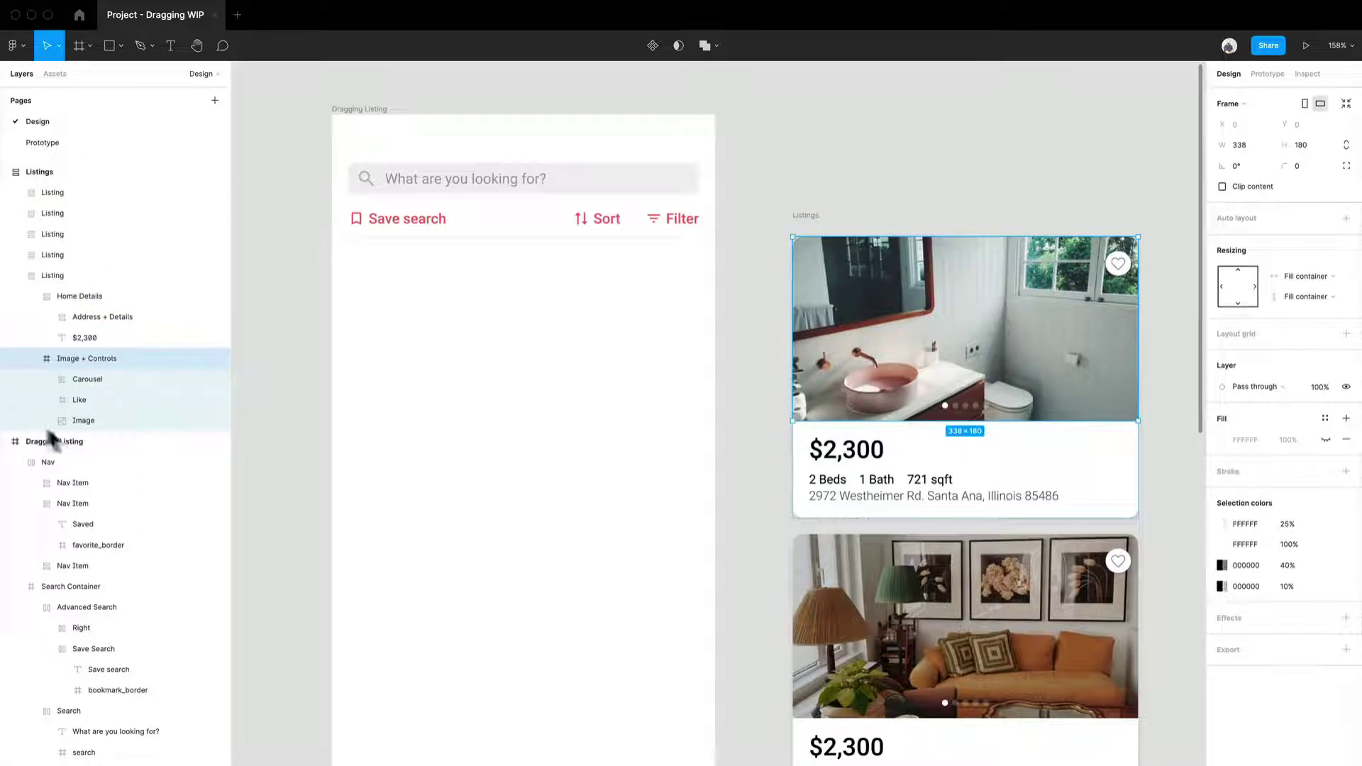
{"action": "left_click", "coordinate": [108, 423]}
{"action": "mouse_move", "coordinate": [953, 355]}
{"action": "left_mouse_down"}
{"action": "mouse_move", "coordinate": [993, 347]}
{"action": "mouse_move", "coordinate": [943, 352]}
{"action": "left_mouse_up"}
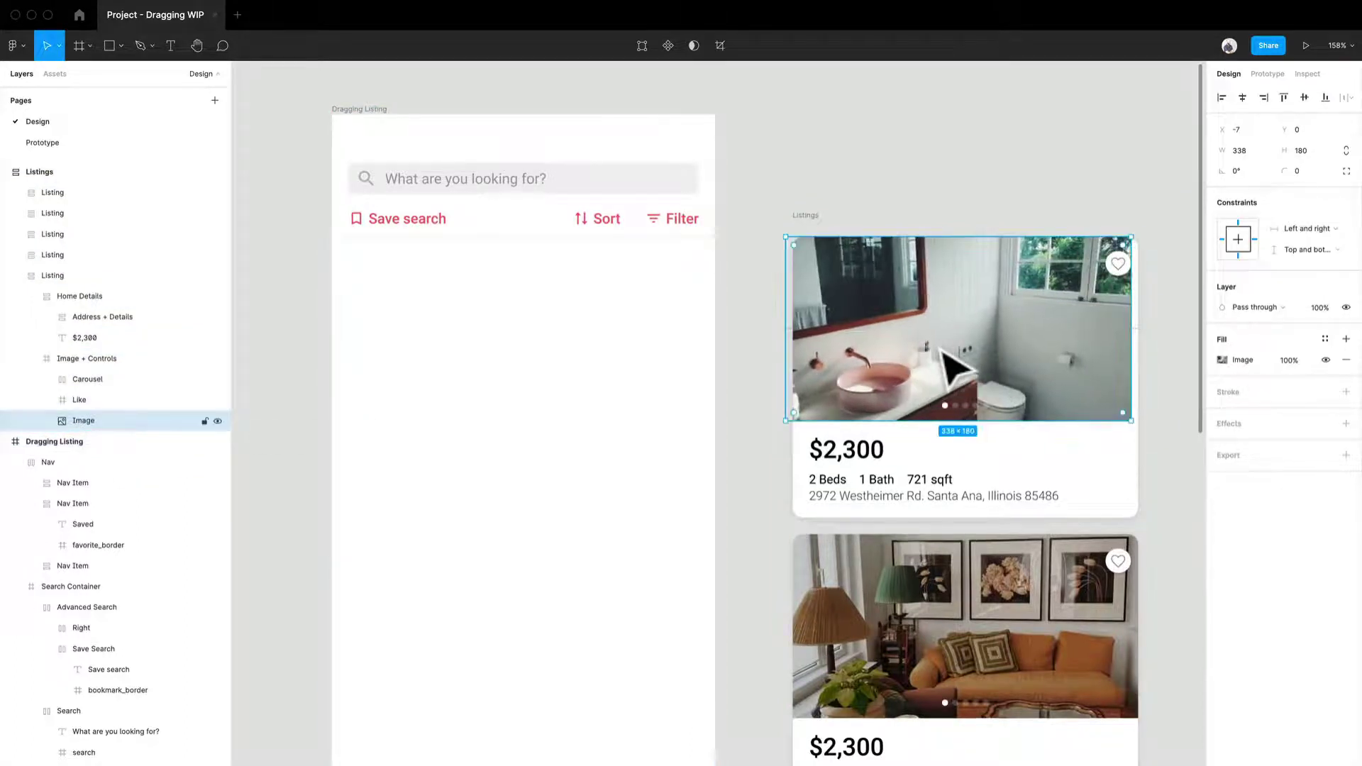
{"action": "left_click", "coordinate": [1001, 198]}
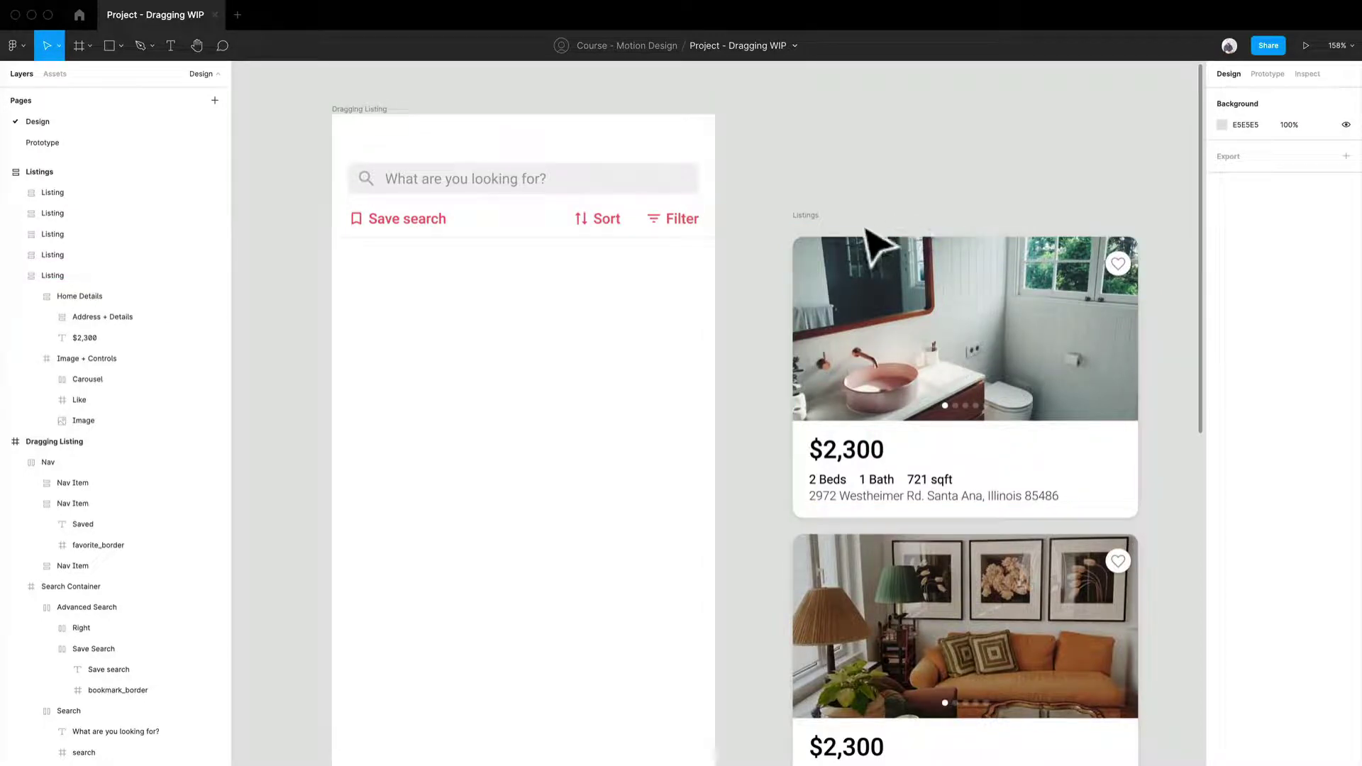
Examine the Listings frame's auto layout spacing, padding and alignment settings
{"action": "left_click", "coordinate": [821, 240]}
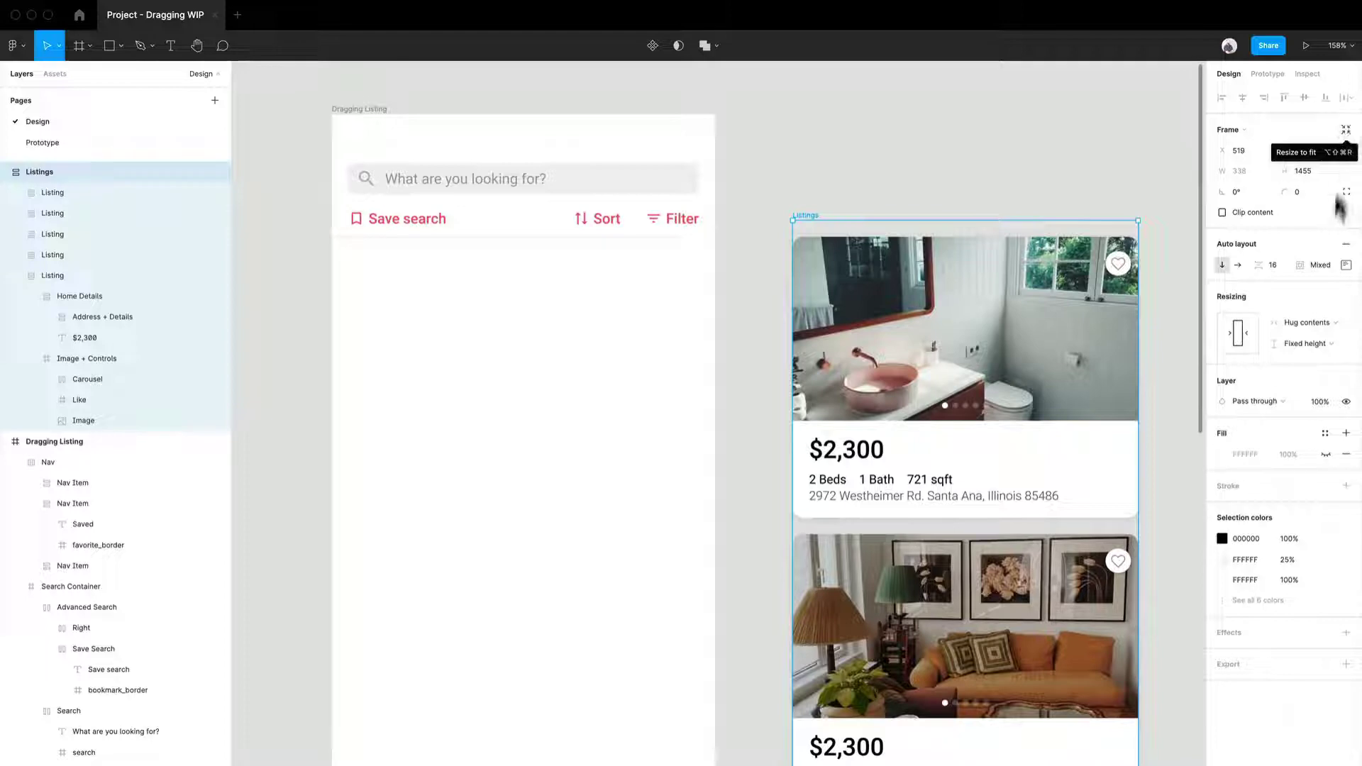
{"action": "left_click", "coordinate": [1346, 266]}
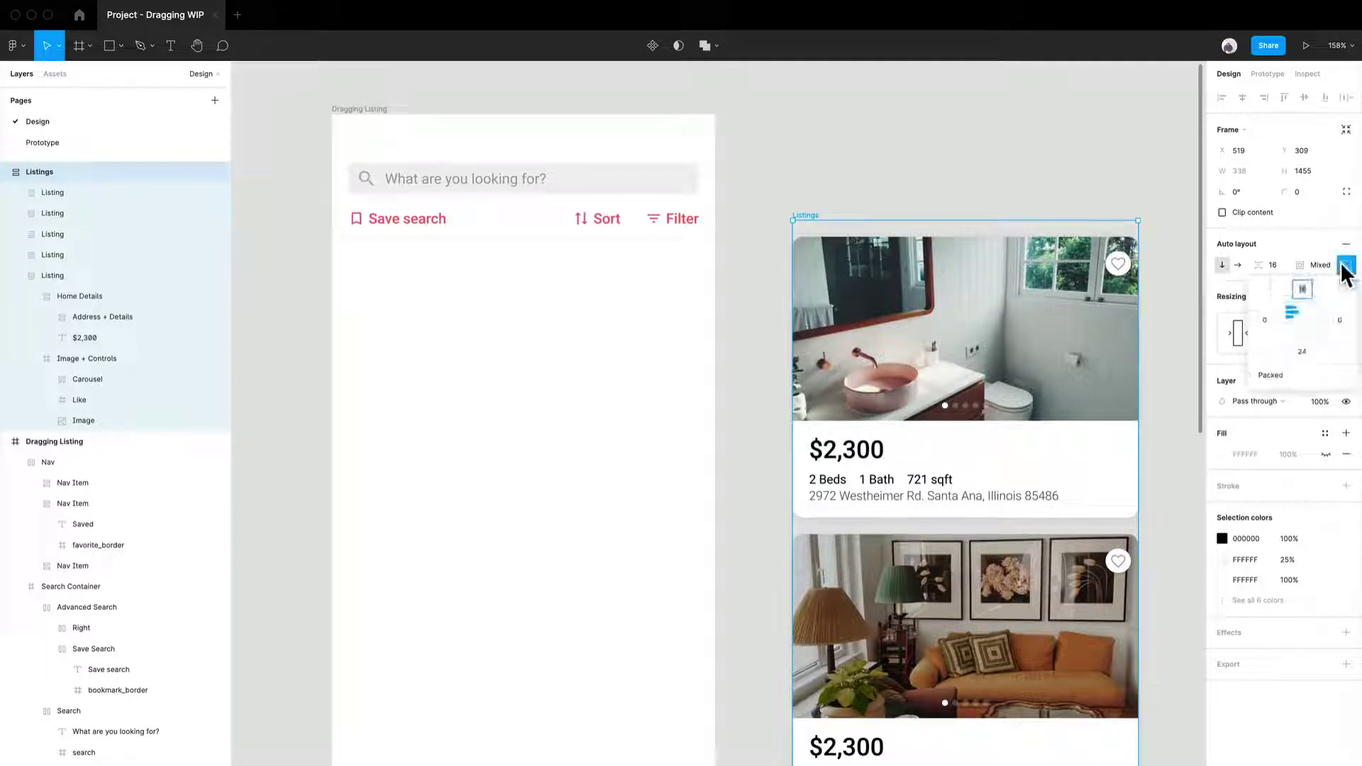
{"action": "left_click", "coordinate": [912, 143]}
Move the Listings frame into the Dragging Listing frame below the search container, at about X 21, Y 166
{"action": "left_click_drag", "start_coordinate": [840, 165], "coordinate": [895, 208]}
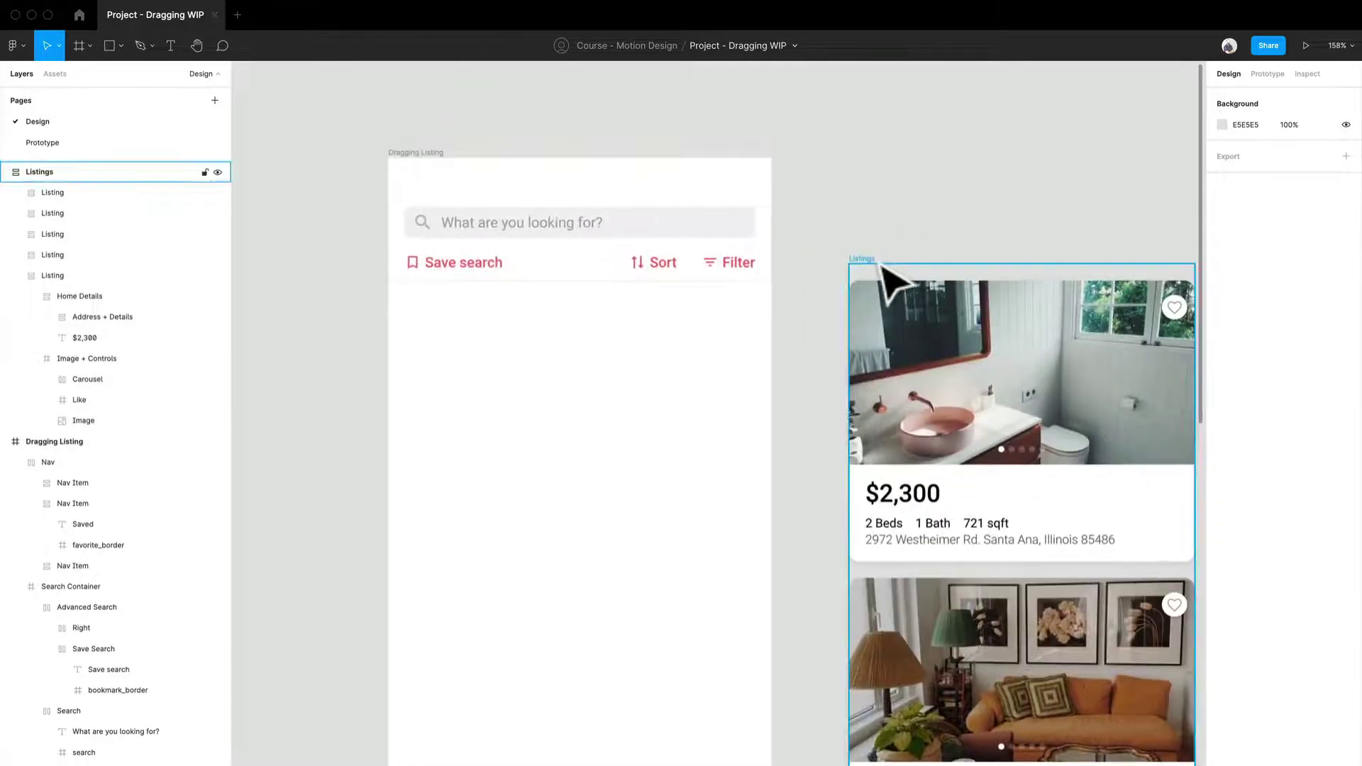
{"action": "left_click_drag", "start_coordinate": [891, 281], "coordinate": [440, 328]}
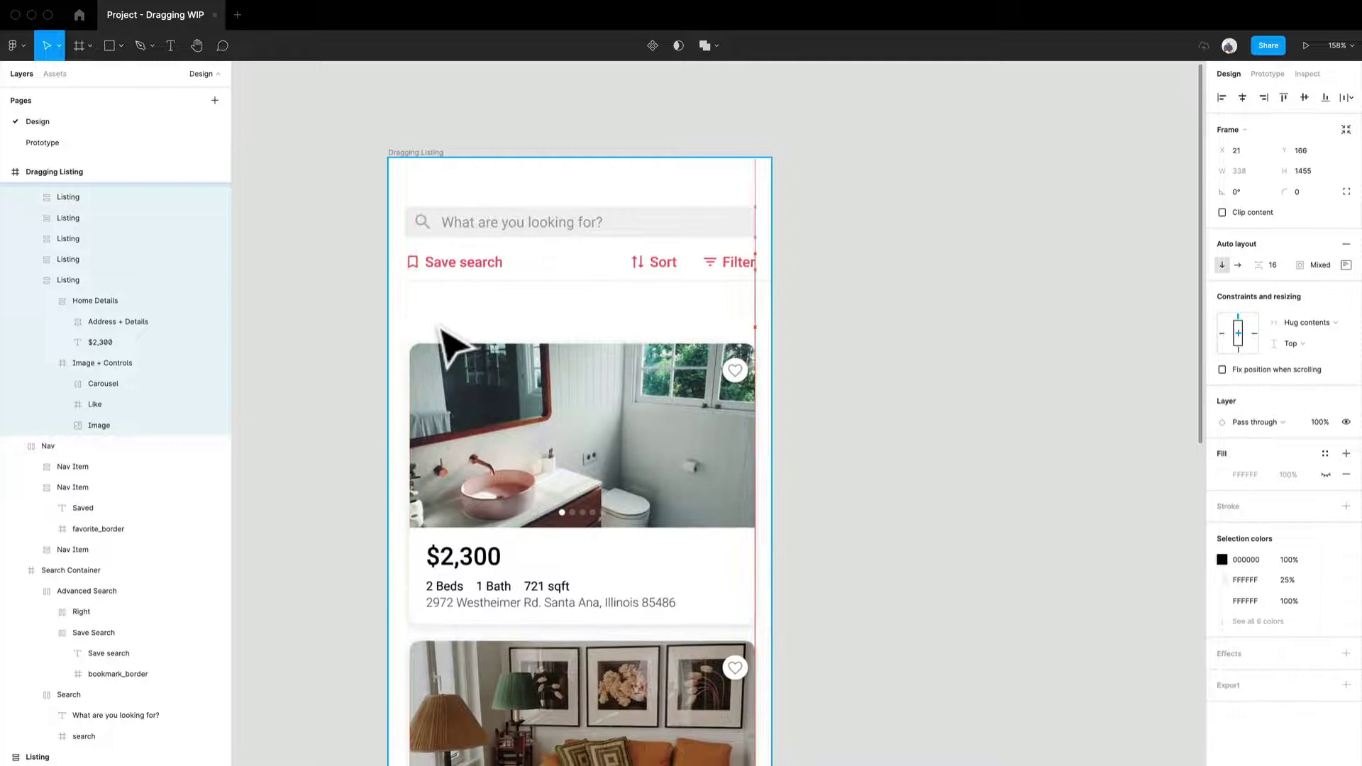
{"action": "scroll", "coordinate": [491, 394], "scroll_direction": "up", "scroll_amount": 5}
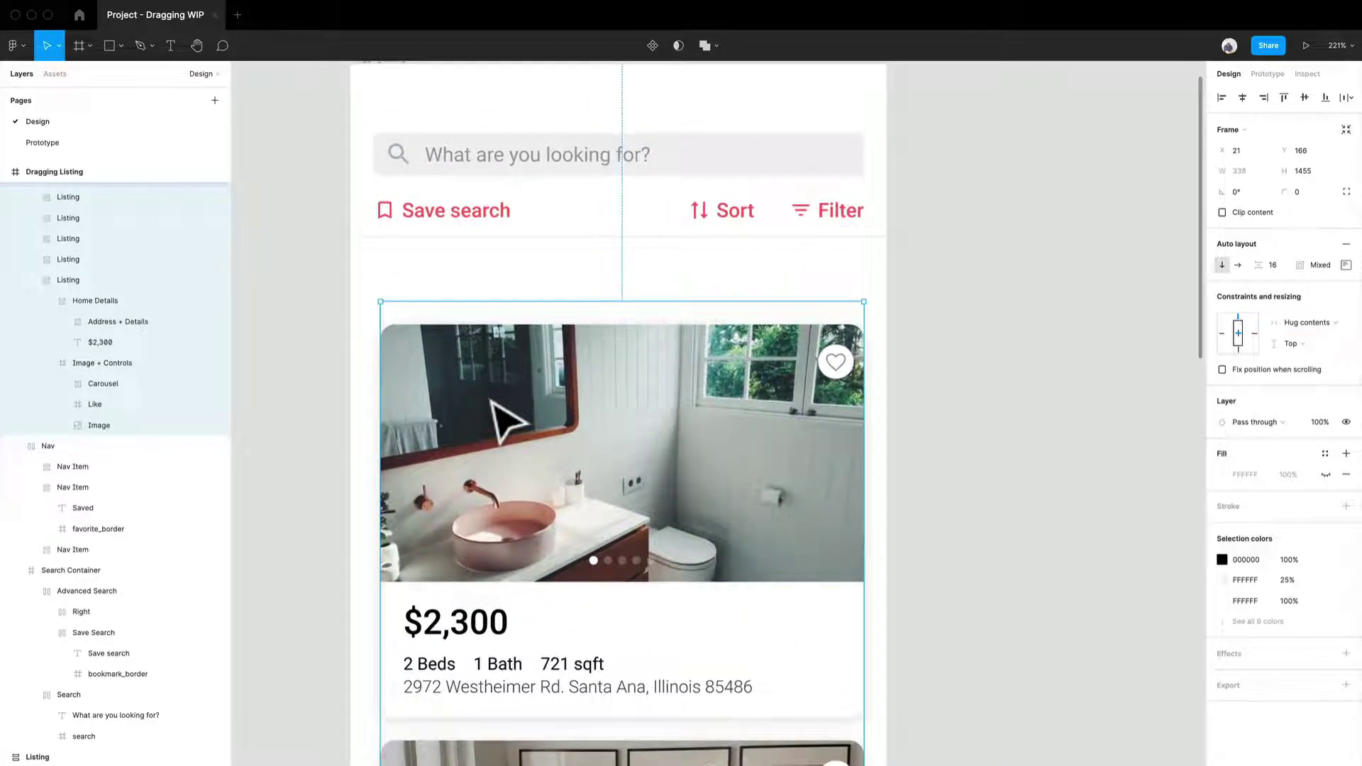
Show the layout grid and align the Listings frame's left edge with the first column at X 16, Y 165
{"action": "key", "text": "ctrl+g"}
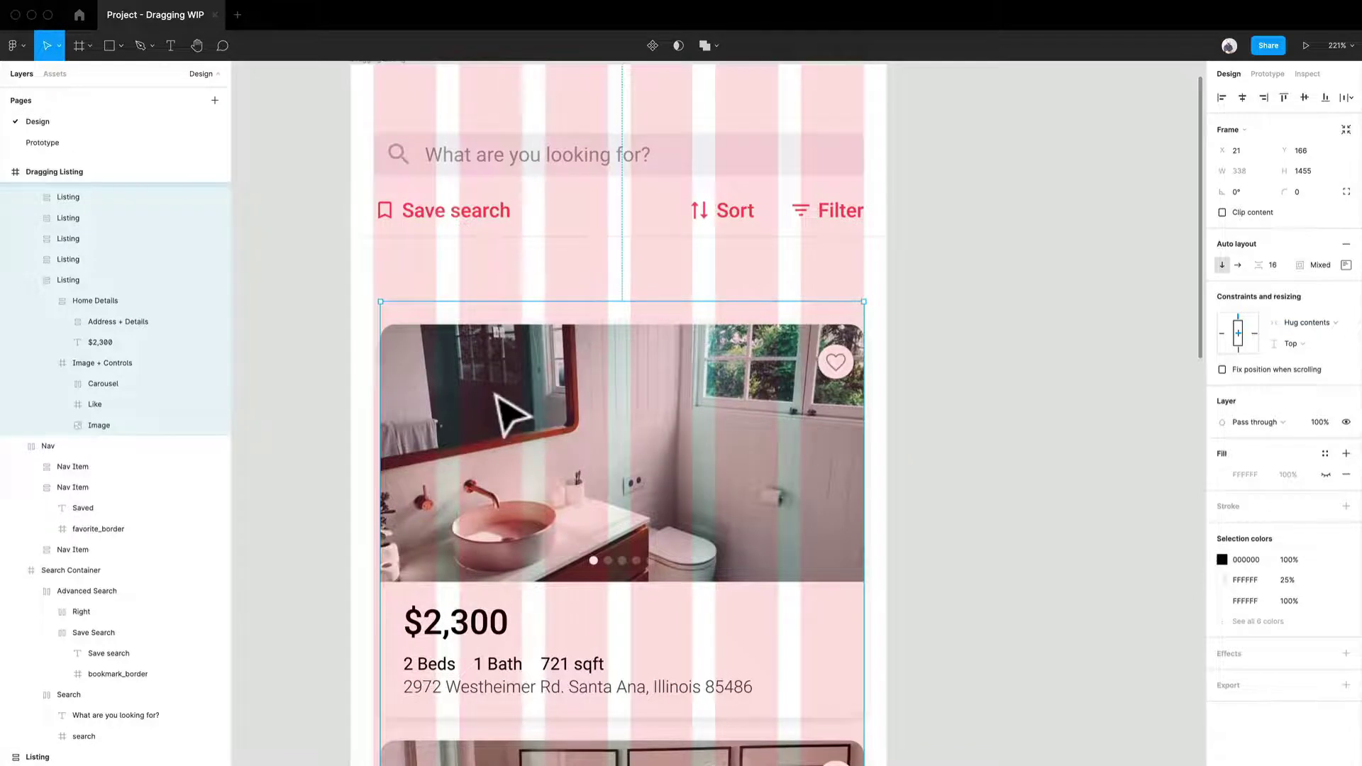
{"action": "scroll", "coordinate": [496, 395], "scroll_direction": "up", "scroll_amount": 8}
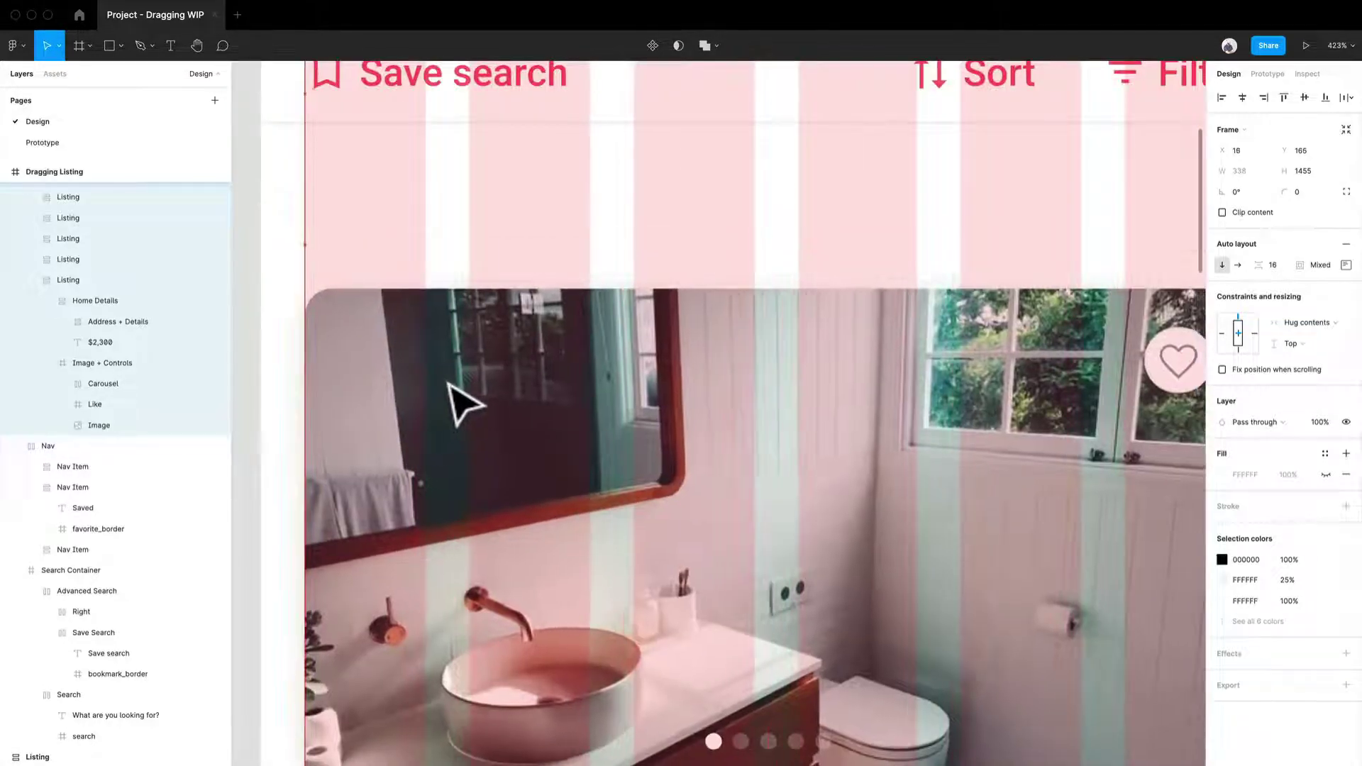
{"action": "scroll", "coordinate": [529, 384], "scroll_direction": "down", "scroll_amount": 1}
{"action": "left_click_drag", "start_coordinate": [737, 422], "coordinate": [518, 411]}
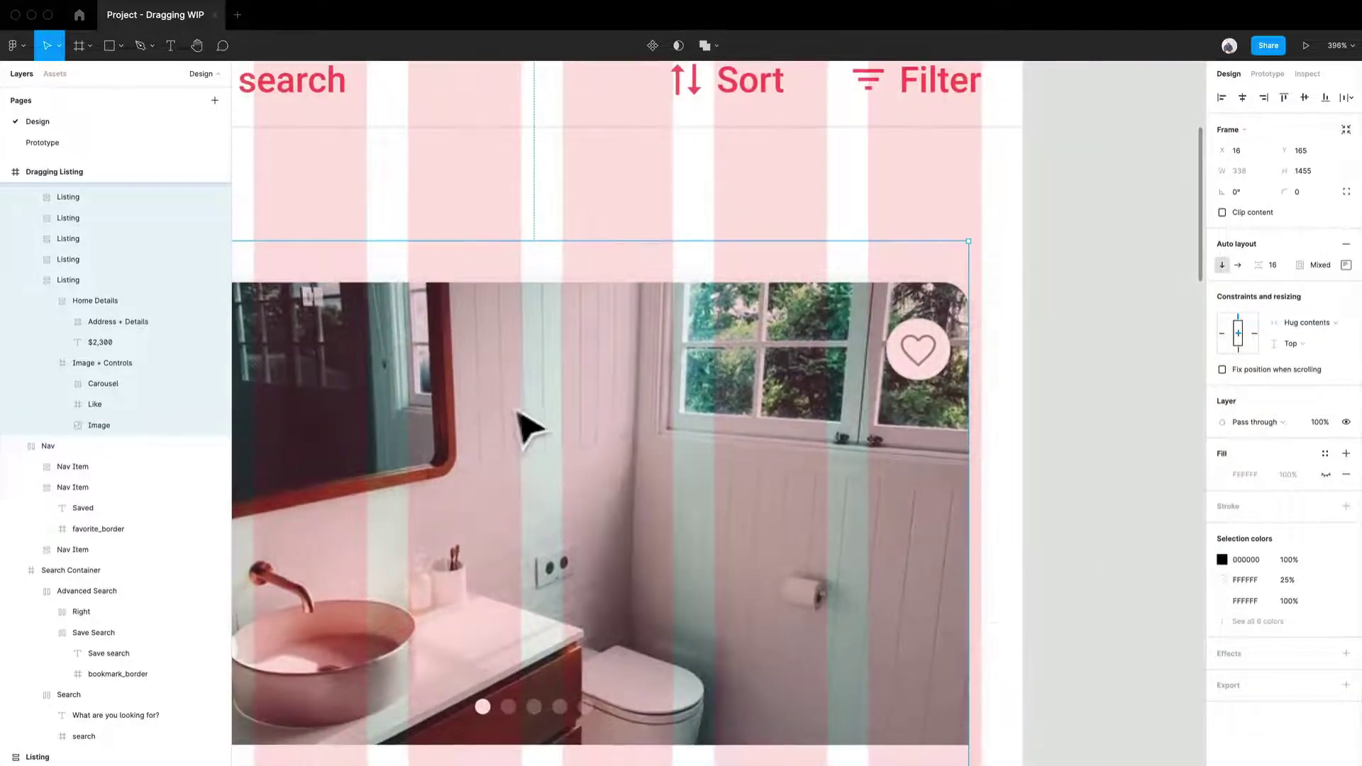
{"action": "scroll", "coordinate": [989, 286], "scroll_direction": "down", "scroll_amount": 7}
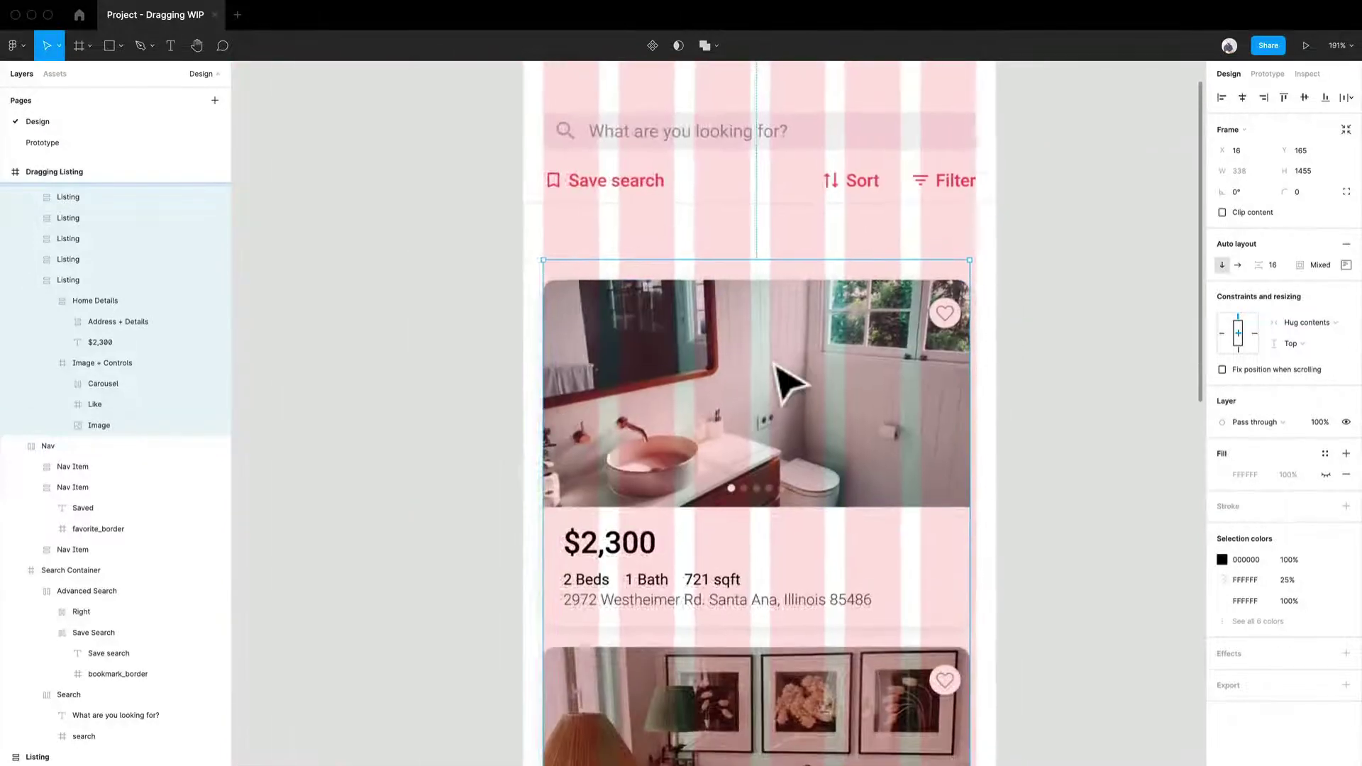
{"action": "scroll", "coordinate": [891, 476], "scroll_direction": "down", "scroll_amount": 1}
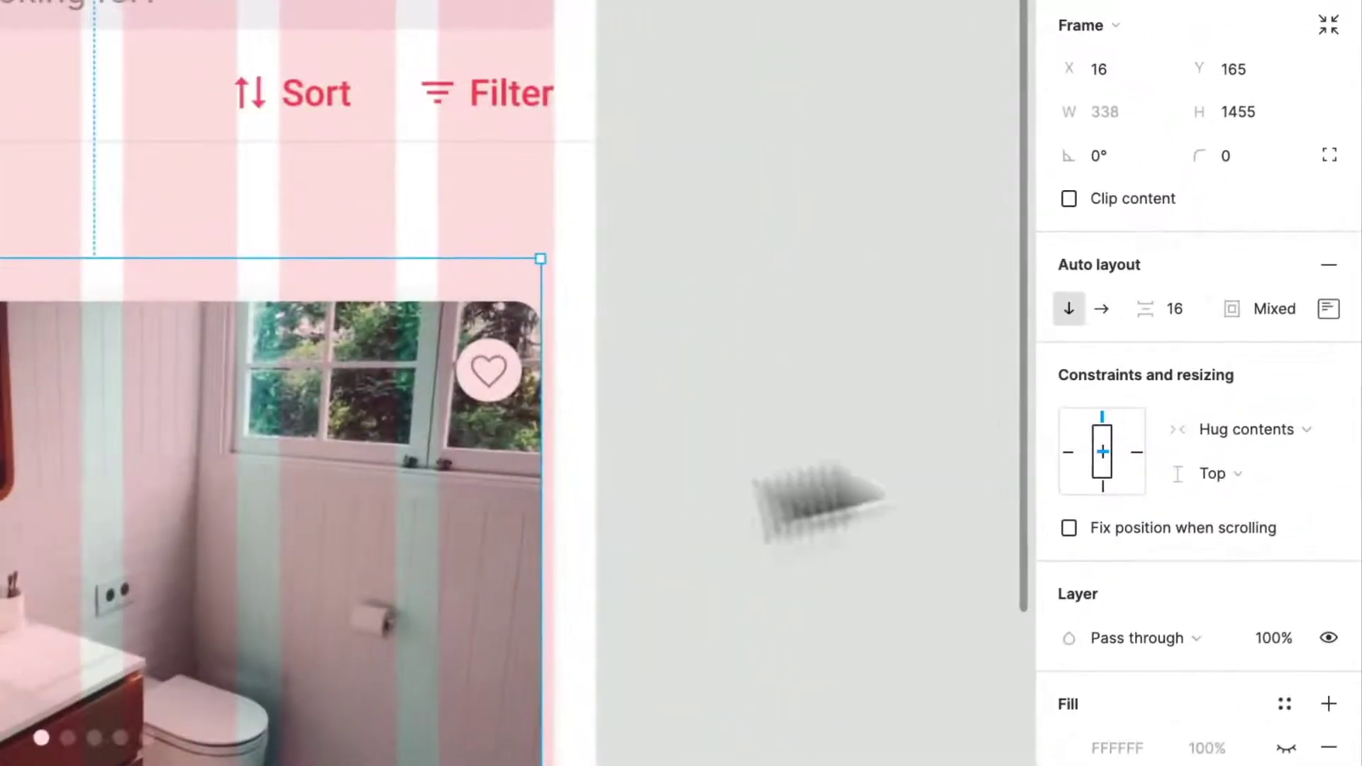
Set the horizontal resizing of all five Listing cards inside the Listings frame to Fill container
{"action": "left_click_drag", "start_coordinate": [606, 369], "coordinate": [317, 367]}
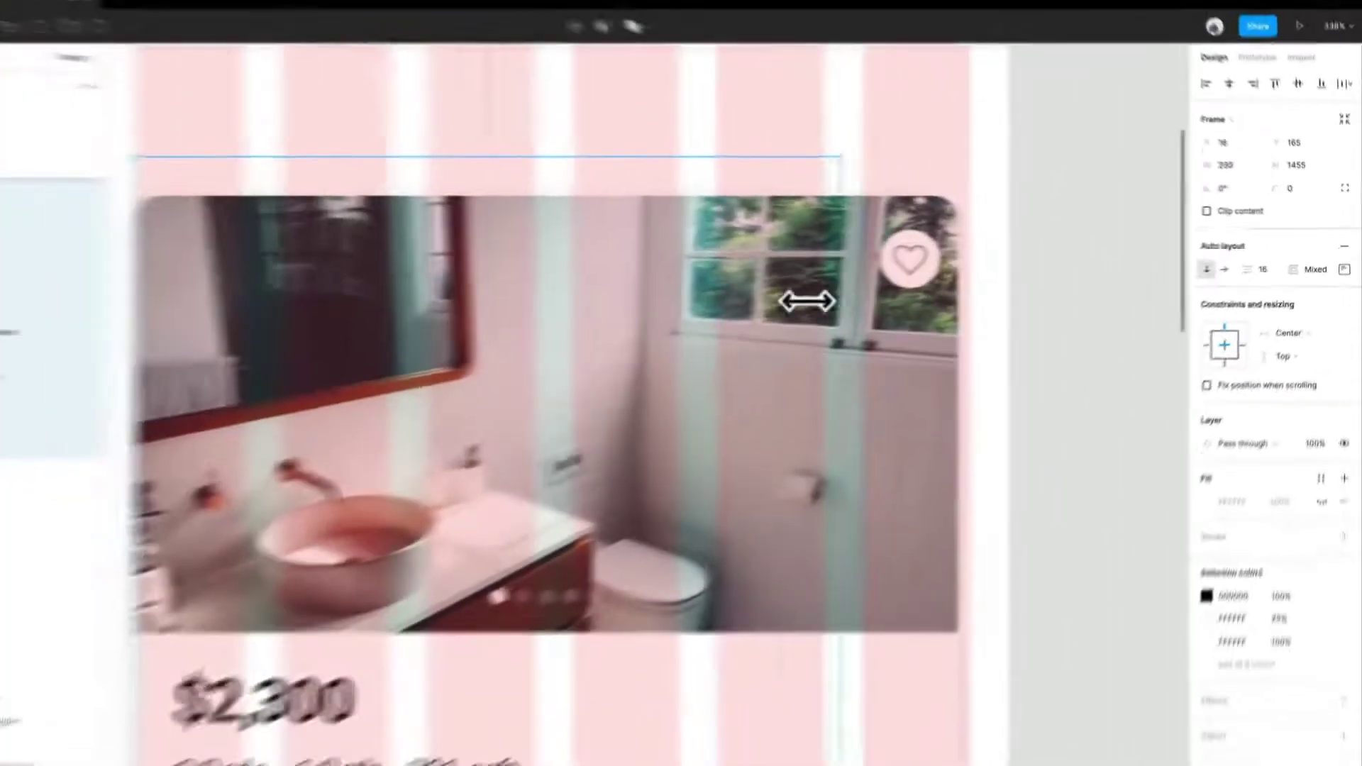
{"action": "left_click_drag", "start_coordinate": [808, 301], "coordinate": [1013, 296]}
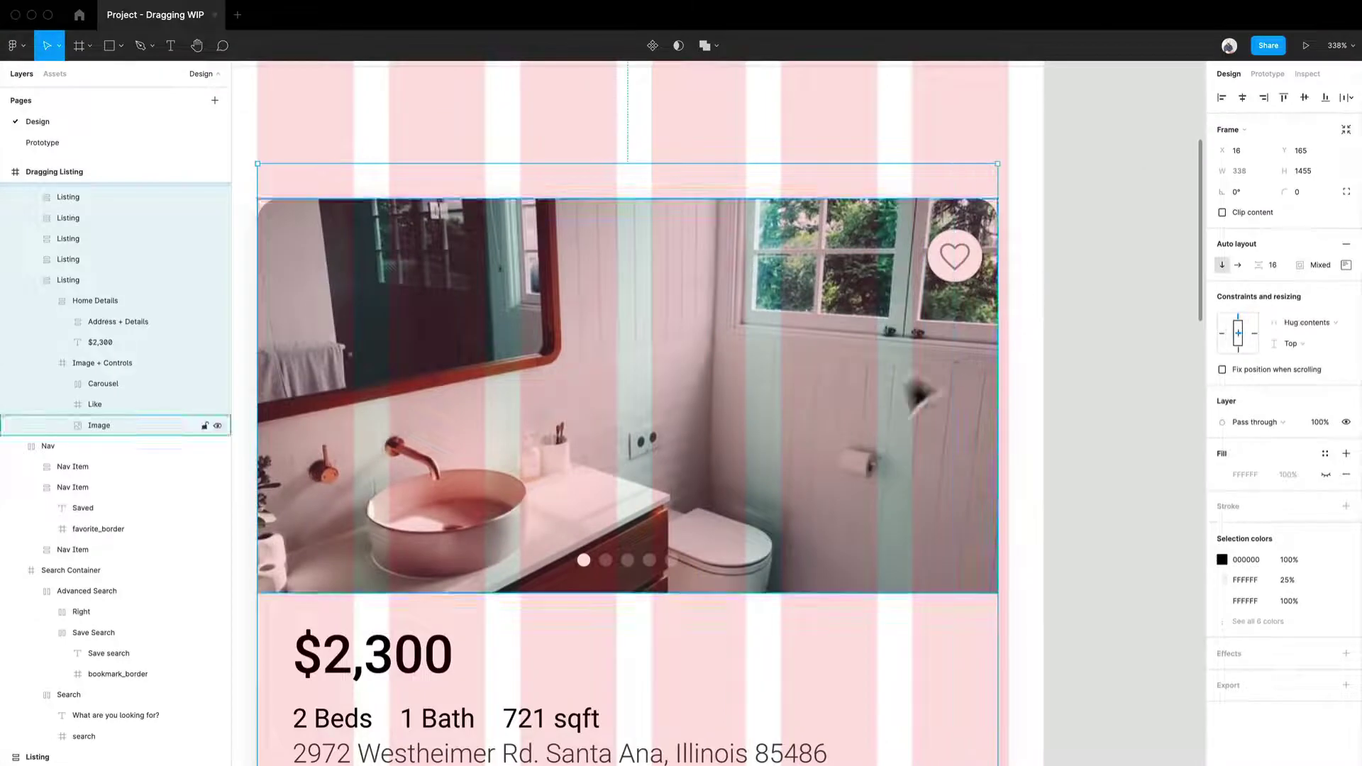
{"action": "left_click", "coordinate": [853, 420]}
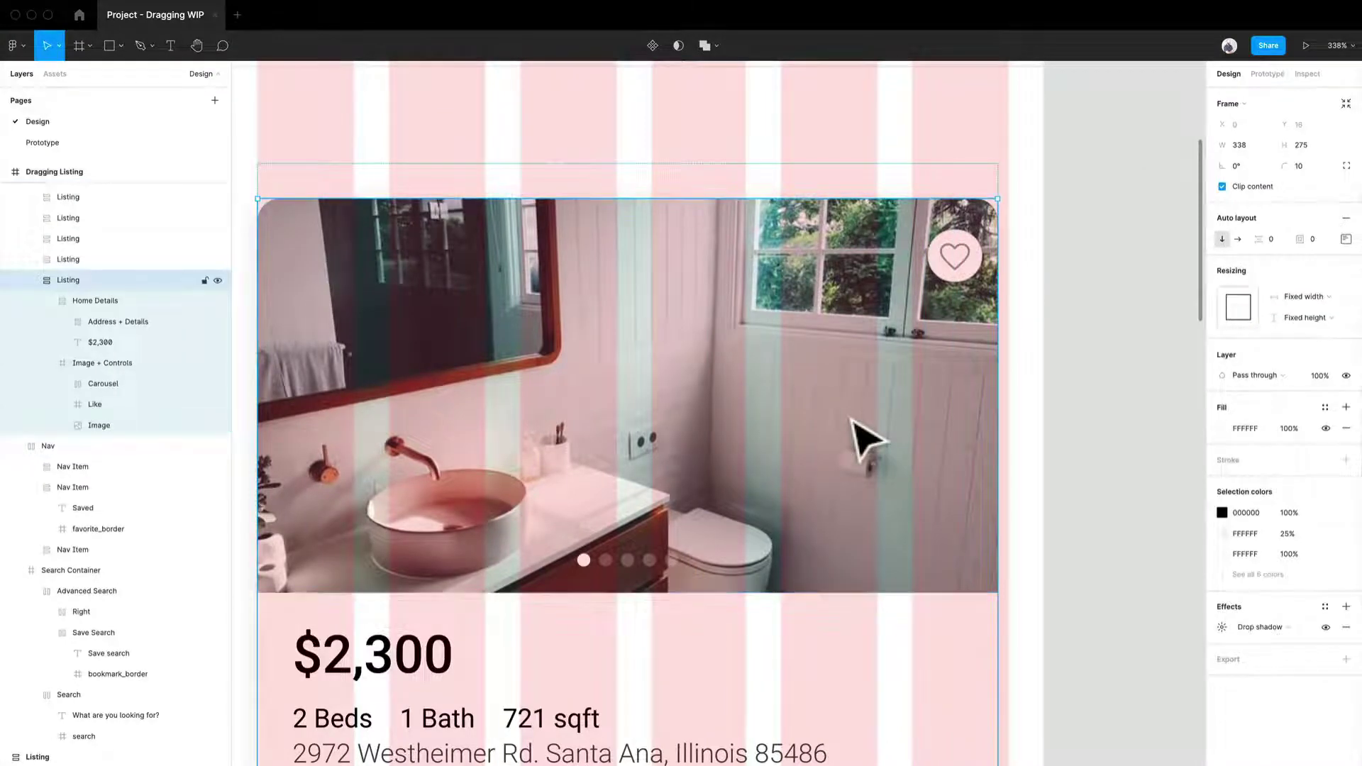
{"action": "scroll", "coordinate": [855, 422], "scroll_direction": "down", "scroll_amount": 3}
{"action": "key", "text": "super+a"}
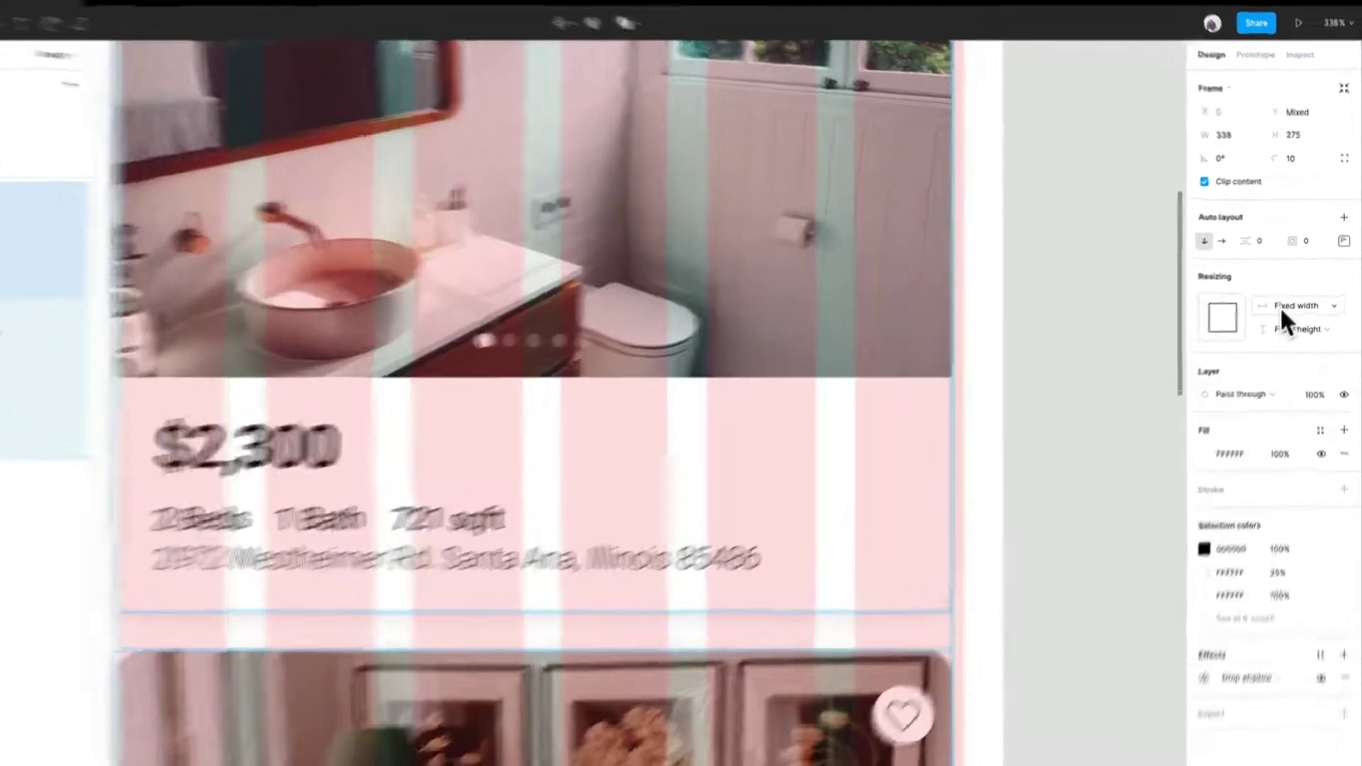
{"action": "left_click", "coordinate": [1304, 296]}
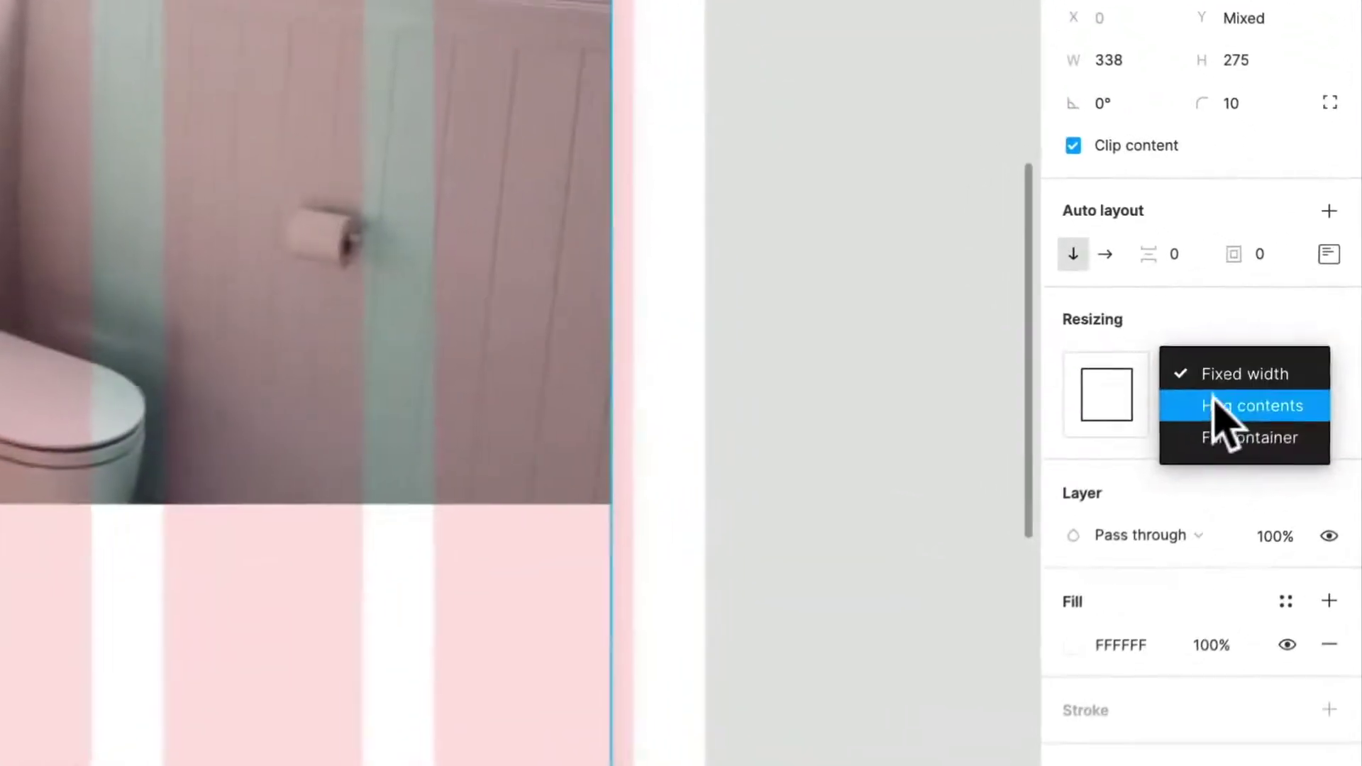
{"action": "left_click", "coordinate": [1216, 430]}
{"action": "left_click", "coordinate": [853, 459]}
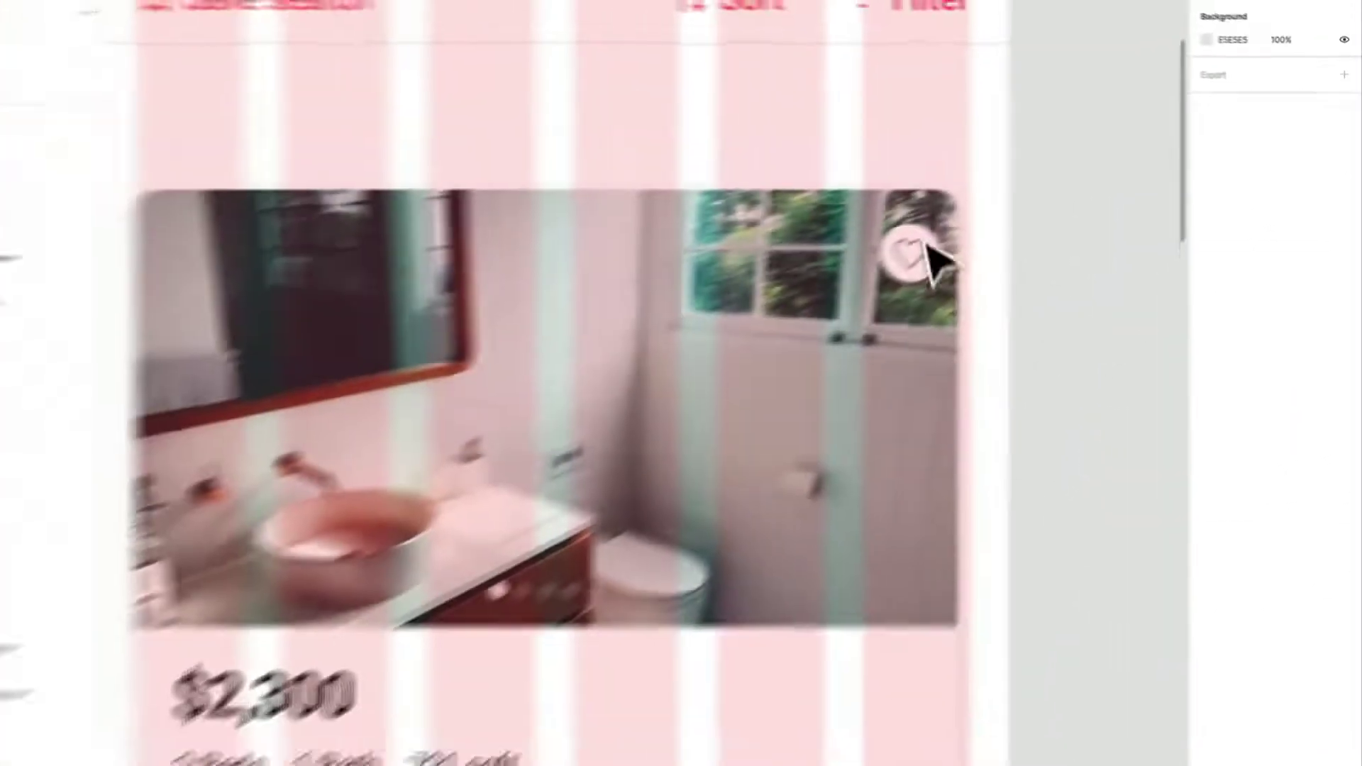
Widen the Listings frame to 343 so its right edge meets the last grid column
{"action": "left_click", "coordinate": [989, 207]}
{"action": "left_click_drag", "start_coordinate": [1011, 197], "coordinate": [1026, 253]}
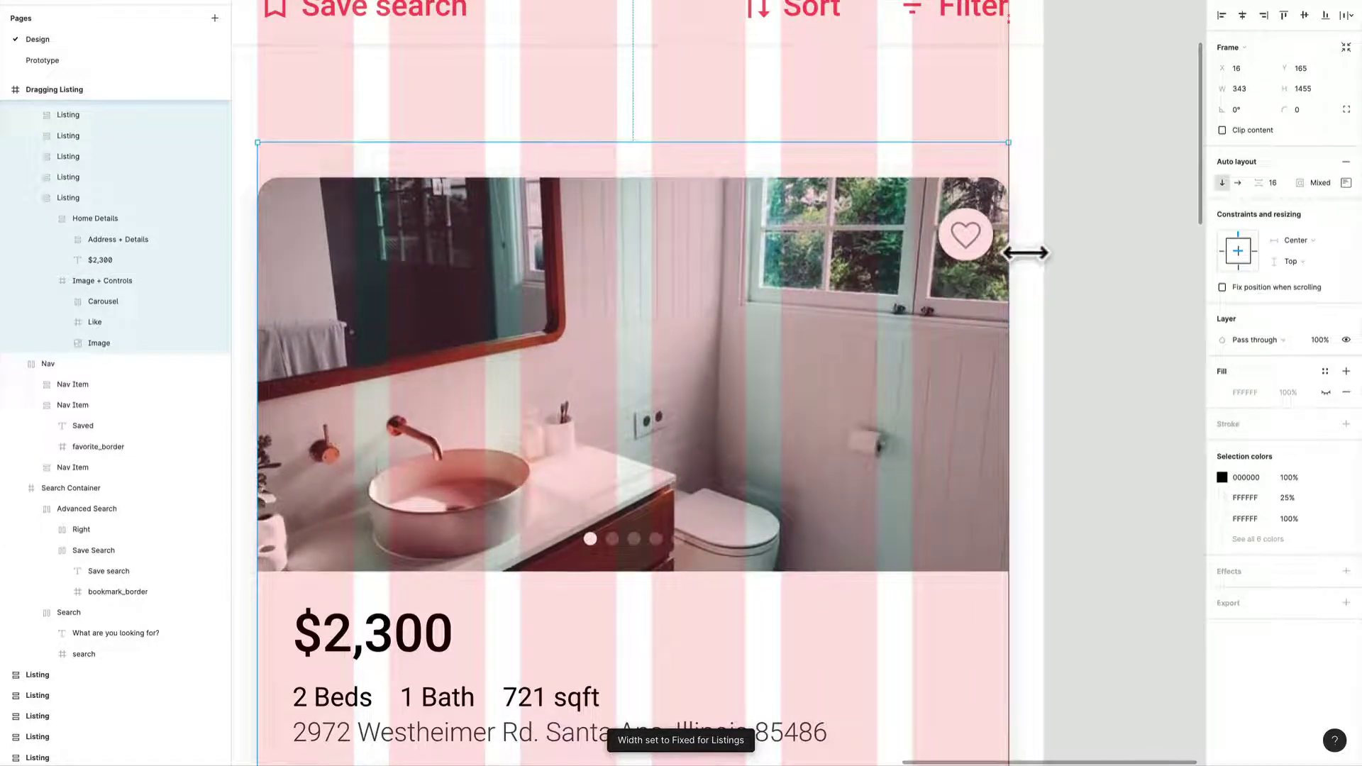
{"action": "scroll", "coordinate": [937, 238], "scroll_direction": "down", "scroll_amount": 2}
{"action": "scroll", "coordinate": [940, 234], "scroll_direction": "up", "scroll_amount": 3}
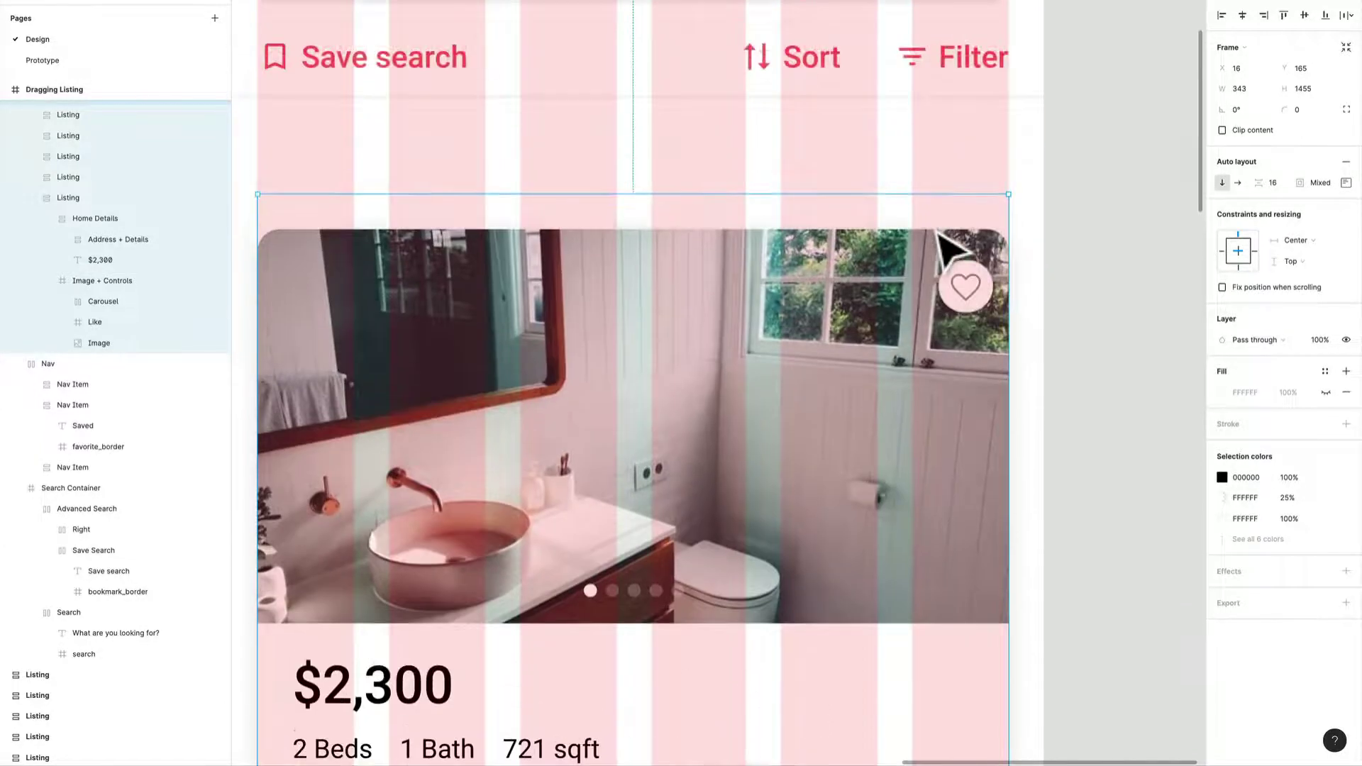
Send the Listings frame to the back of Dragging Listing, behind the Nav and Search Container frames
{"action": "scroll", "coordinate": [938, 232], "scroll_direction": "down", "scroll_amount": 1}
{"action": "scroll", "coordinate": [645, 501], "scroll_direction": "down", "scroll_amount": 3}
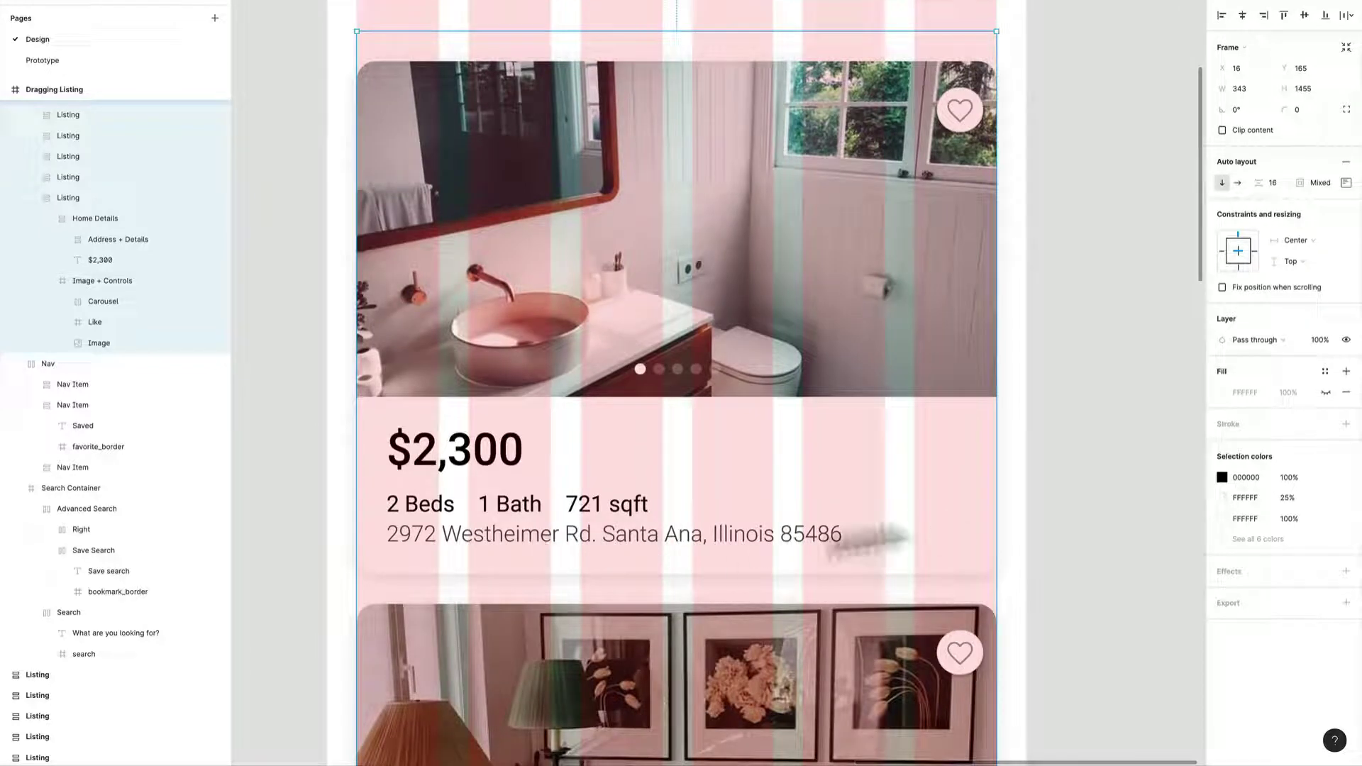
{"action": "scroll", "coordinate": [816, 539], "scroll_direction": "down", "scroll_amount": 2}
{"action": "scroll", "coordinate": [578, 426], "scroll_direction": "down", "scroll_amount": 5}
{"action": "scroll", "coordinate": [568, 588], "scroll_direction": "up", "scroll_amount": 5}
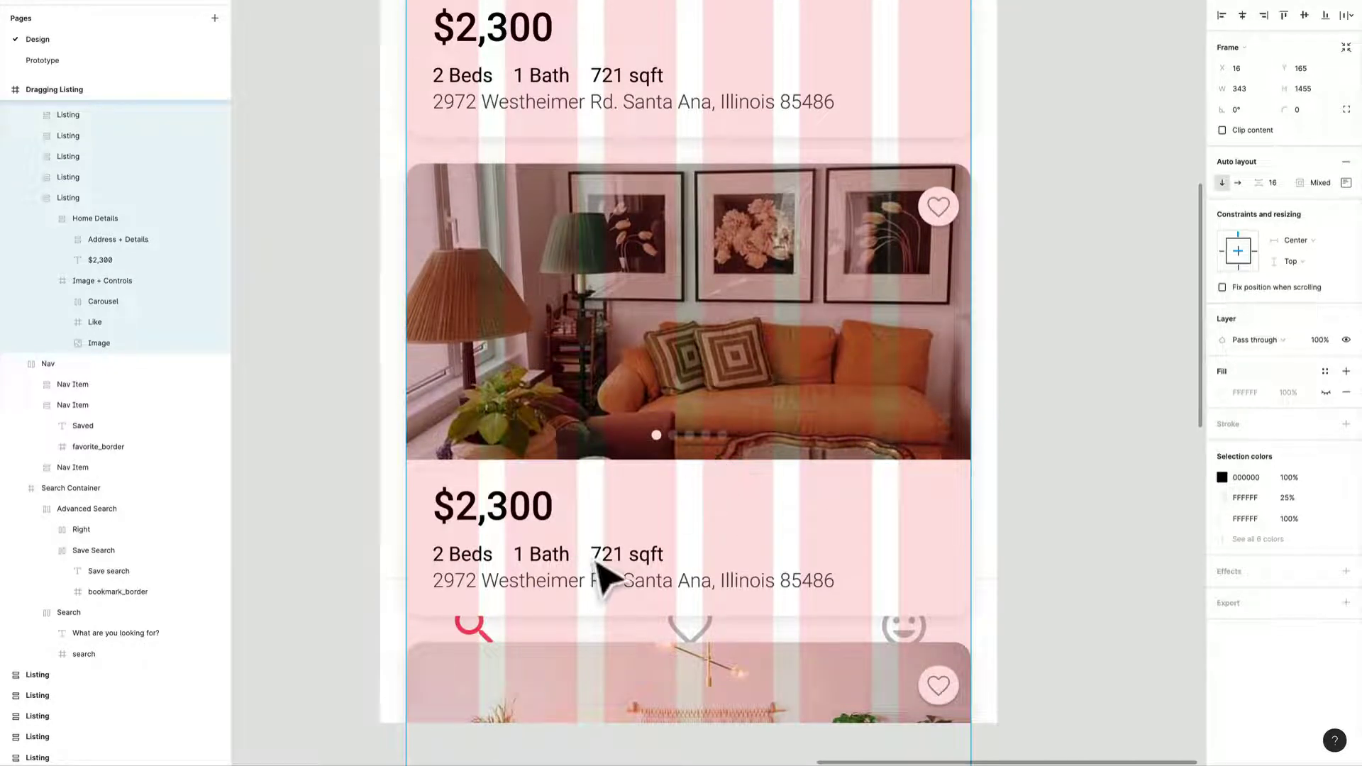
{"action": "scroll", "coordinate": [706, 255], "scroll_direction": "up", "scroll_amount": 5}
{"action": "right_click", "coordinate": [706, 247]}
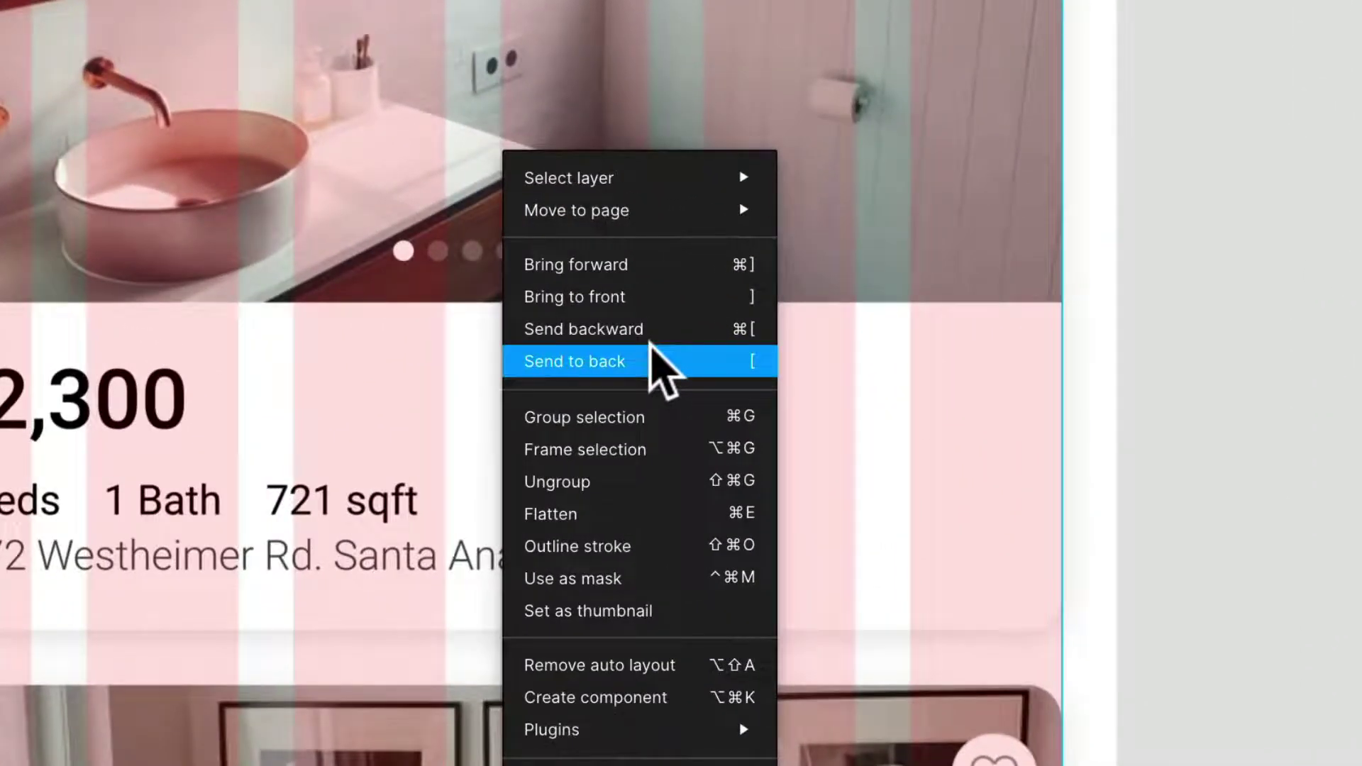
{"action": "left_click", "coordinate": [663, 362]}
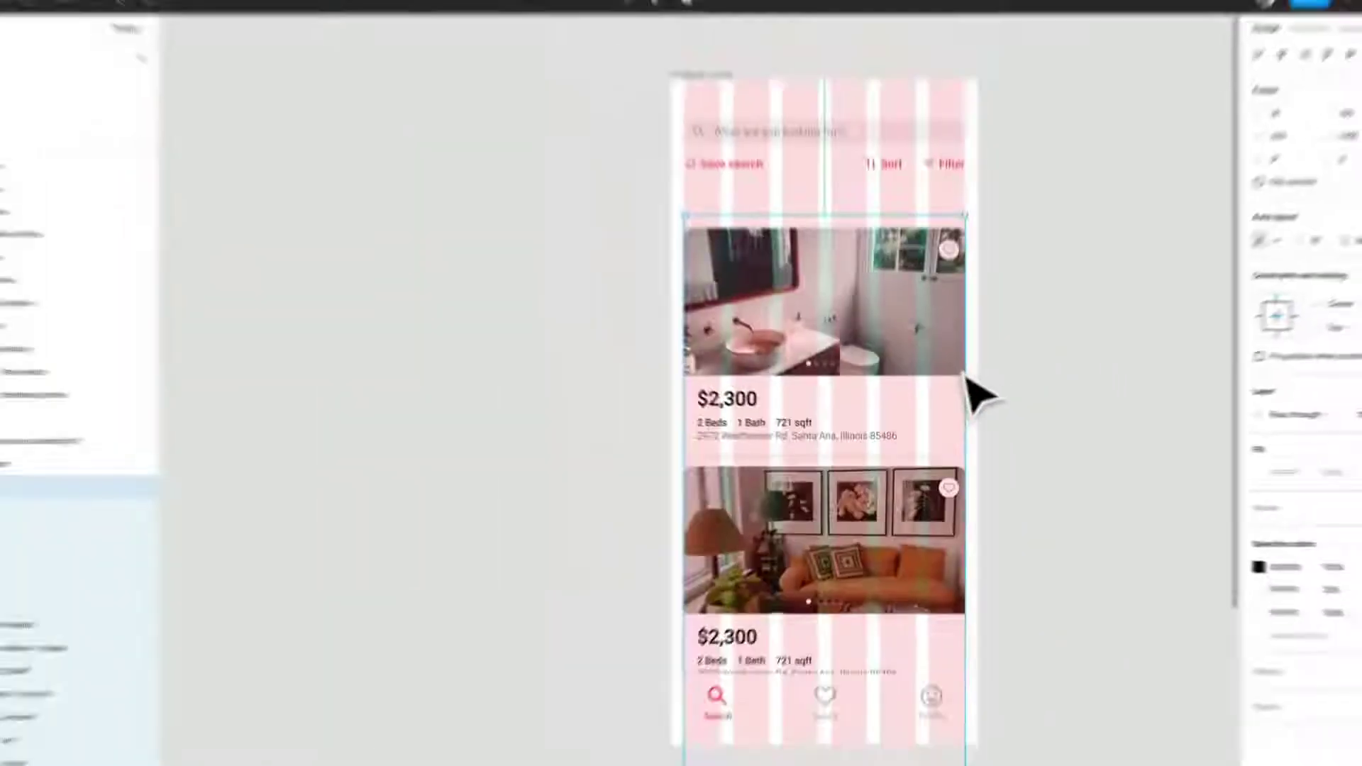
Move the Listings frame up to Y 120, directly beneath the search container, and deselect it
{"action": "scroll", "coordinate": [1057, 436], "scroll_direction": "up", "scroll_amount": 1}
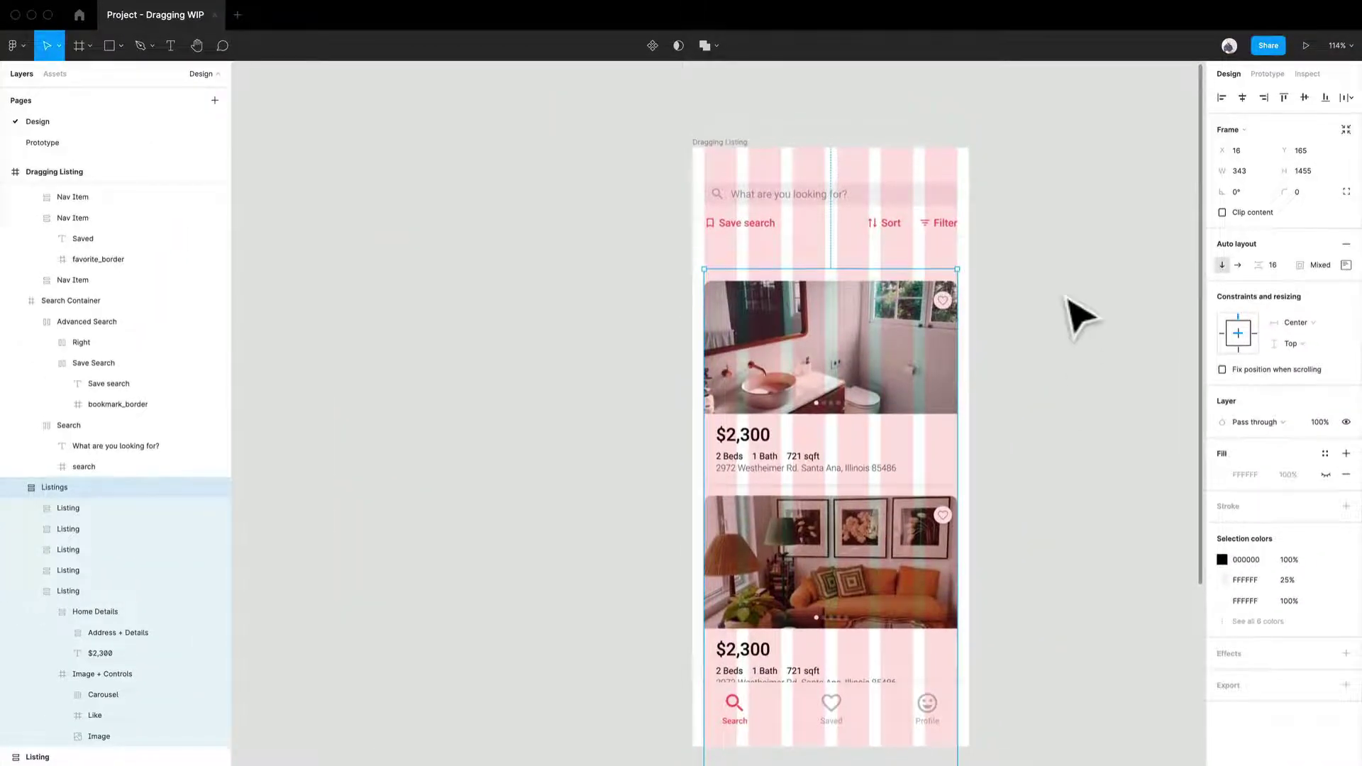
{"action": "scroll", "coordinate": [1075, 315], "scroll_direction": "up", "scroll_amount": 5}
{"action": "left_click_drag", "start_coordinate": [721, 405], "coordinate": [718, 330]}
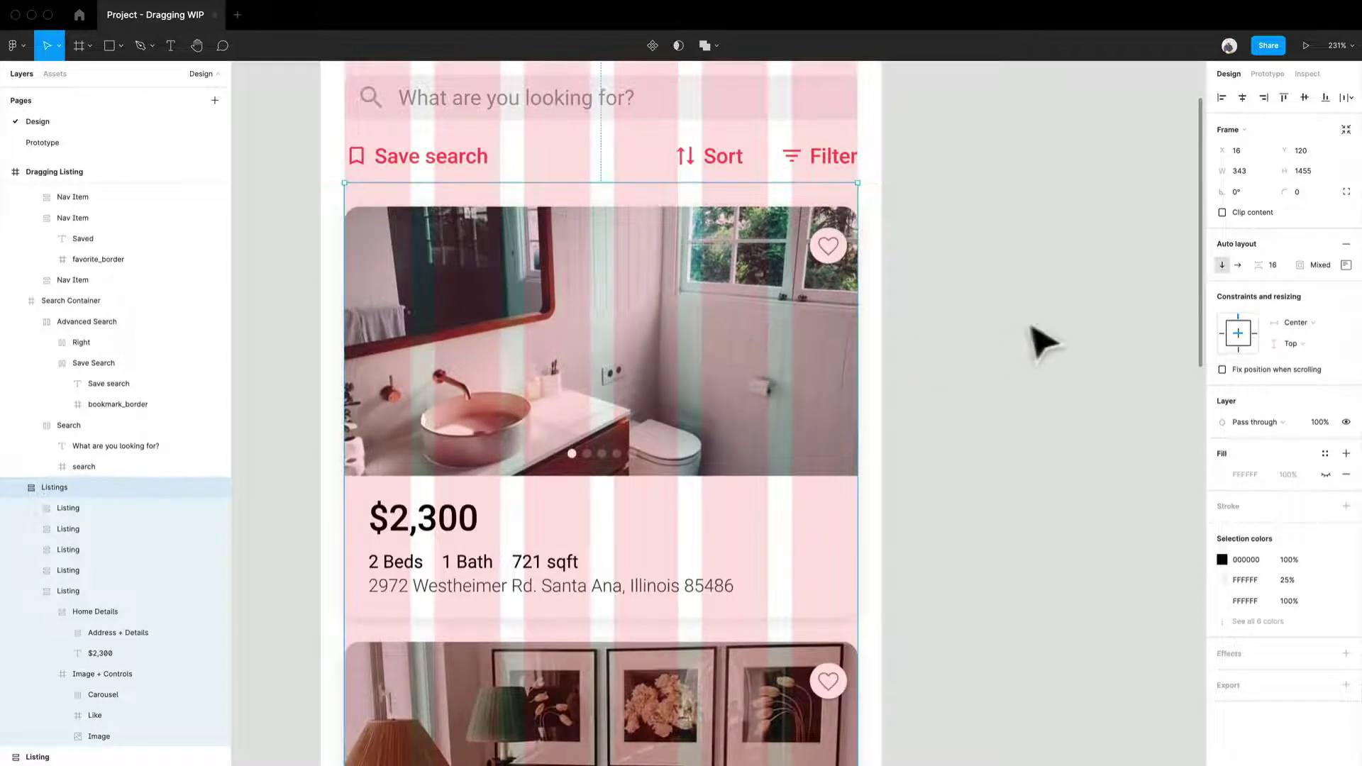
{"action": "left_click", "coordinate": [1045, 344]}
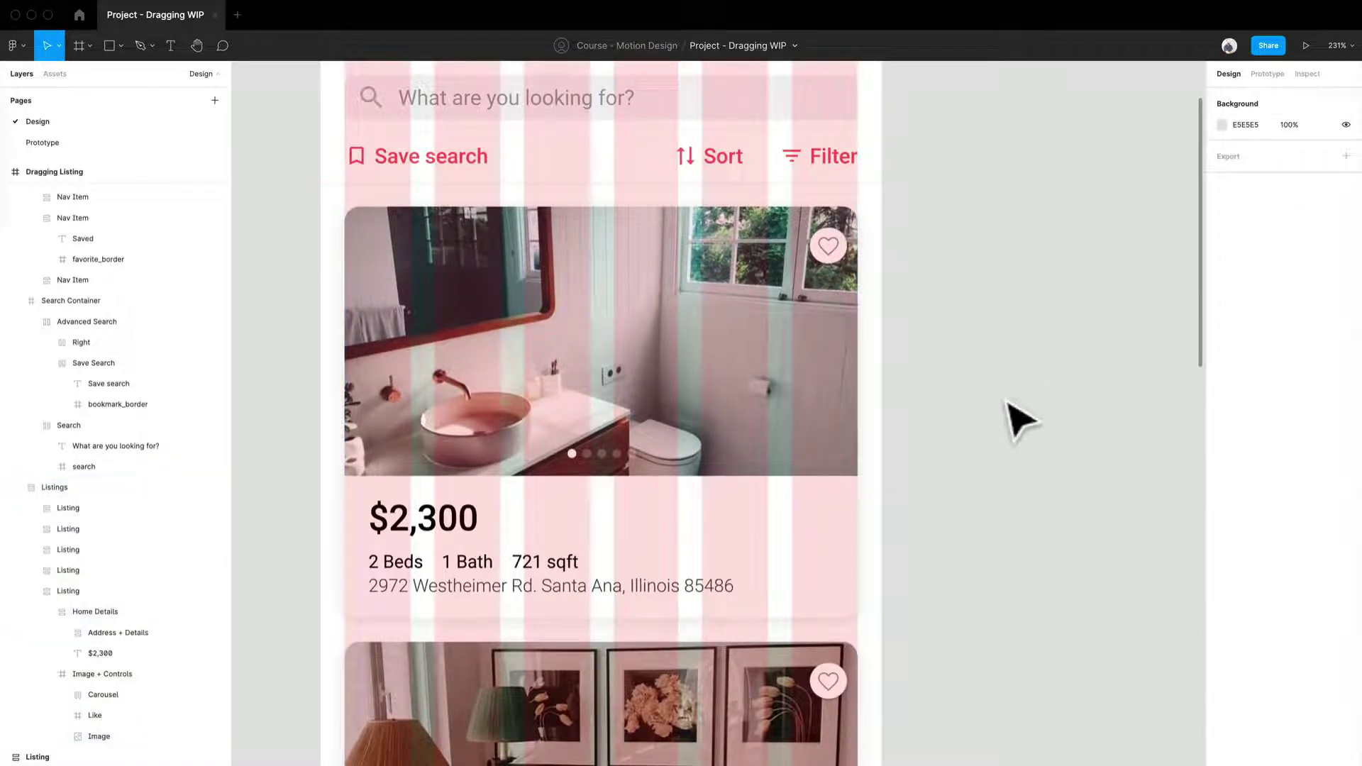
Hide the layout grid over the Dragging Listing frame
{"action": "scroll", "coordinate": [1021, 418], "scroll_direction": "up", "scroll_amount": 3}
{"action": "scroll", "coordinate": [1022, 419], "scroll_direction": "down", "scroll_amount": 1}
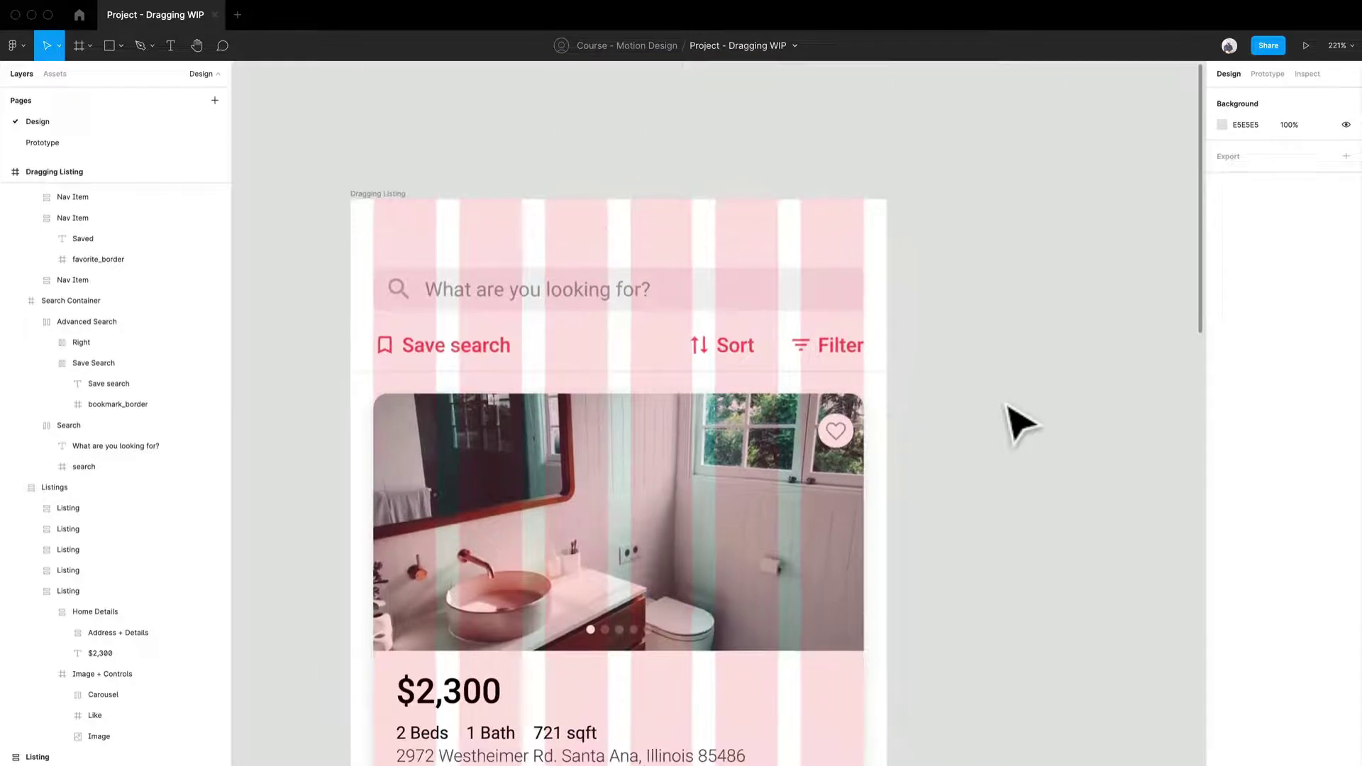
{"action": "key", "text": "shift+g"}
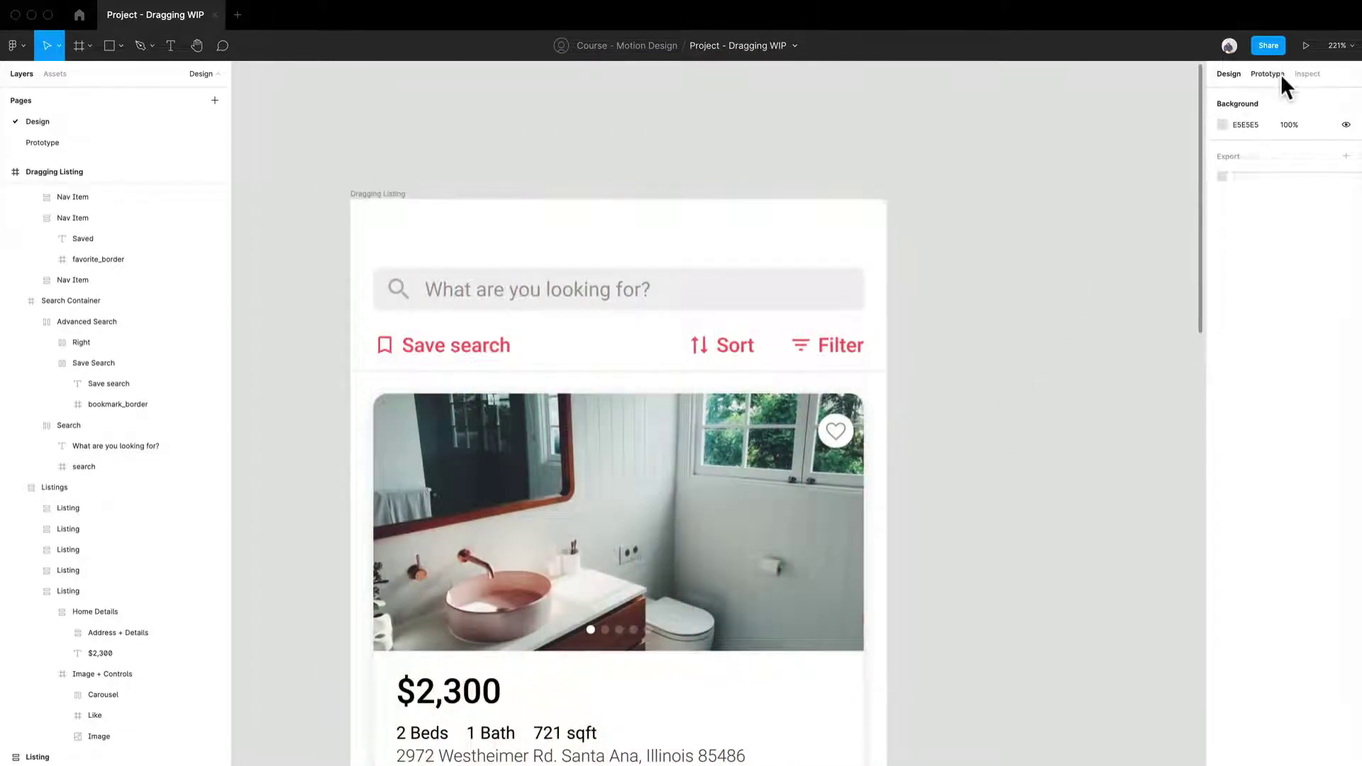
Add a prototype flow starting point to the Dragging Listing frame and name it Listings
{"action": "left_click", "coordinate": [1280, 74]}
{"action": "left_click", "coordinate": [395, 207]}
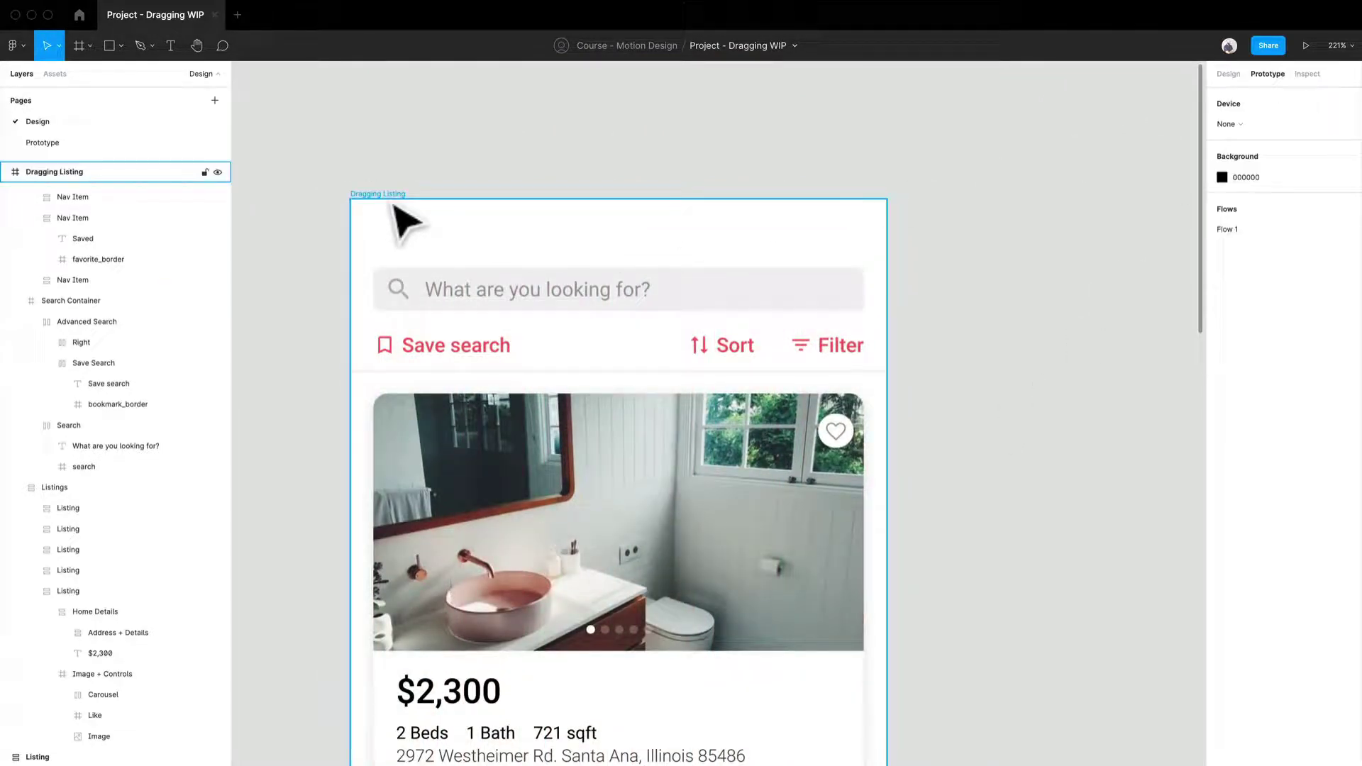
{"action": "key", "text": "Escape"}
{"action": "scroll", "coordinate": [967, 404], "scroll_direction": "down", "scroll_amount": 4}
{"action": "scroll", "coordinate": [861, 402], "scroll_direction": "down", "scroll_amount": 2}
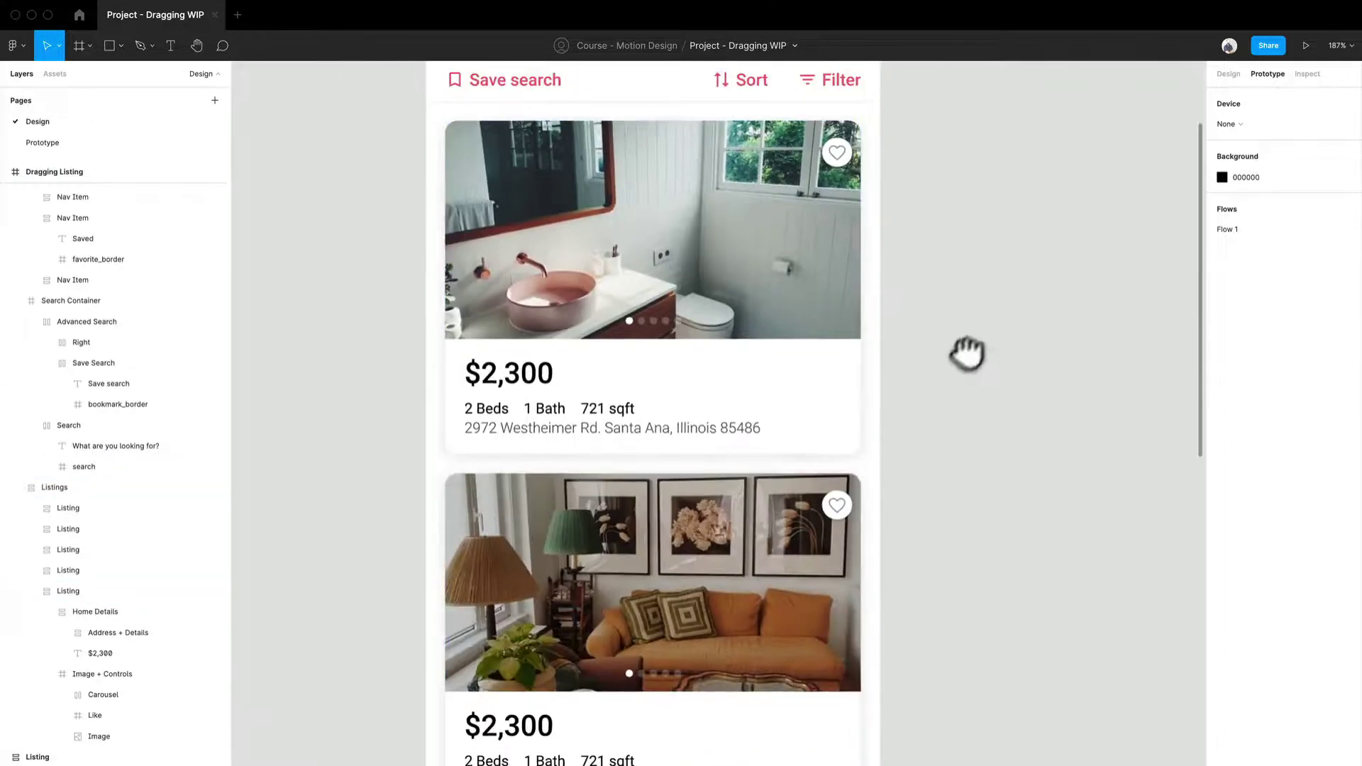
{"action": "scroll", "coordinate": [967, 352], "scroll_direction": "up", "scroll_amount": 3}
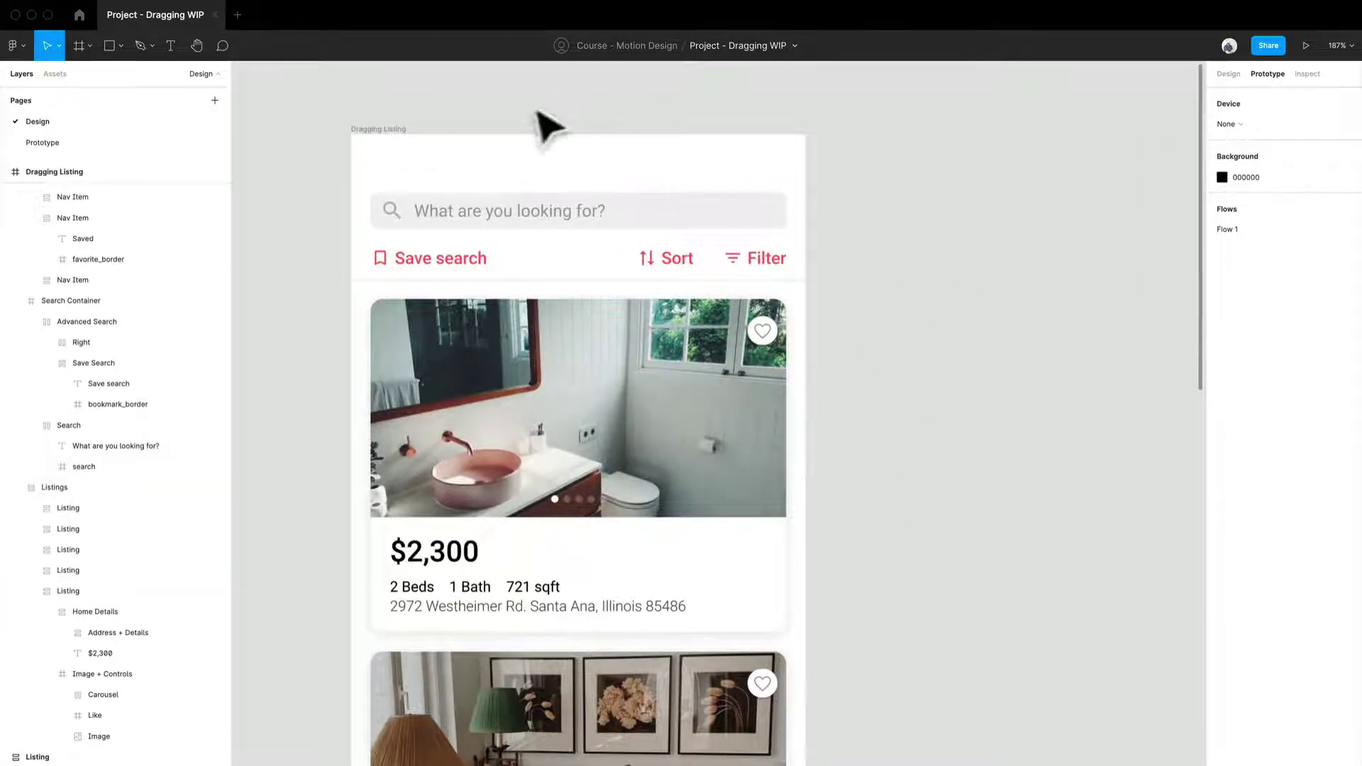
{"action": "left_click", "coordinate": [409, 140]}
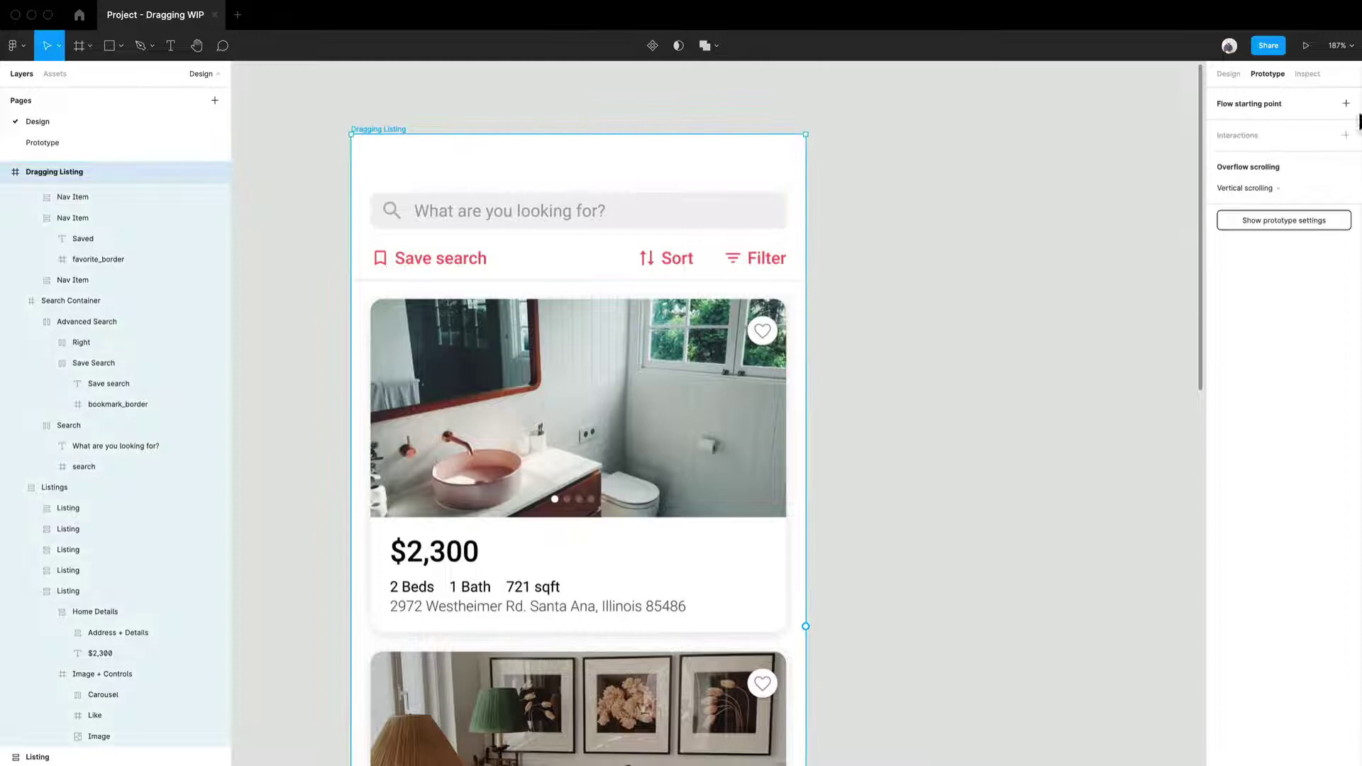
{"action": "left_click", "coordinate": [1346, 104]}
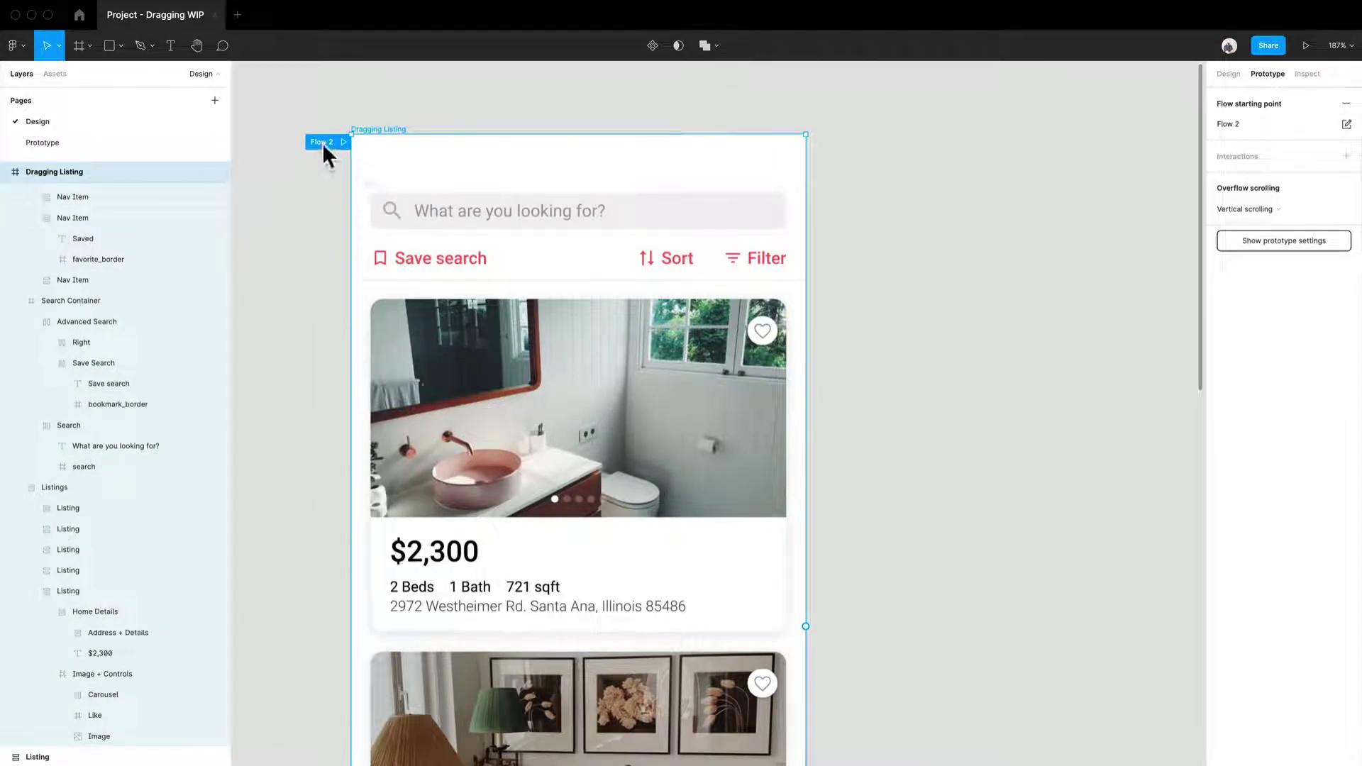
{"action": "double_click", "coordinate": [322, 143]}
{"action": "type", "text": "Lis"}
{"action": "type", "text": "tings"}
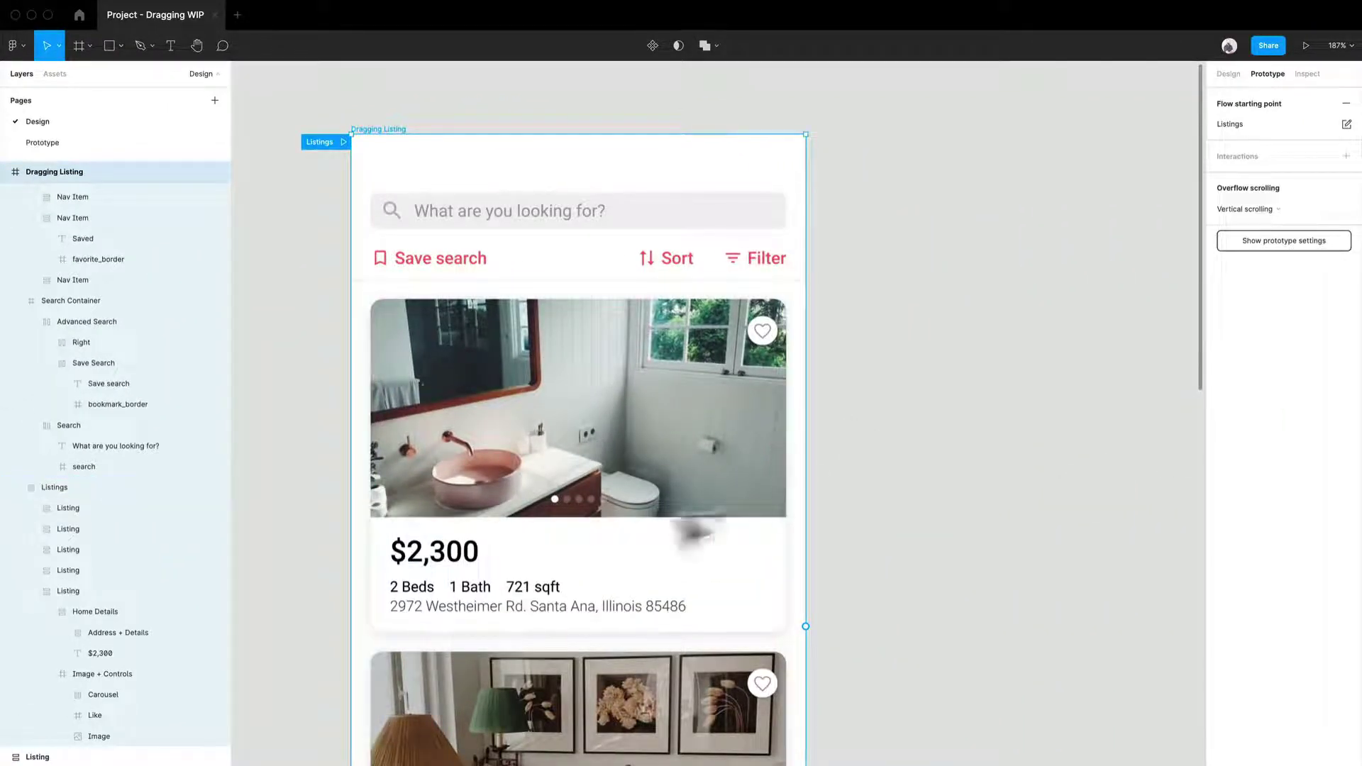
Set the prototype's device to iPhone 11 Pro
{"action": "scroll", "coordinate": [915, 628], "scroll_direction": "down", "scroll_amount": 5}
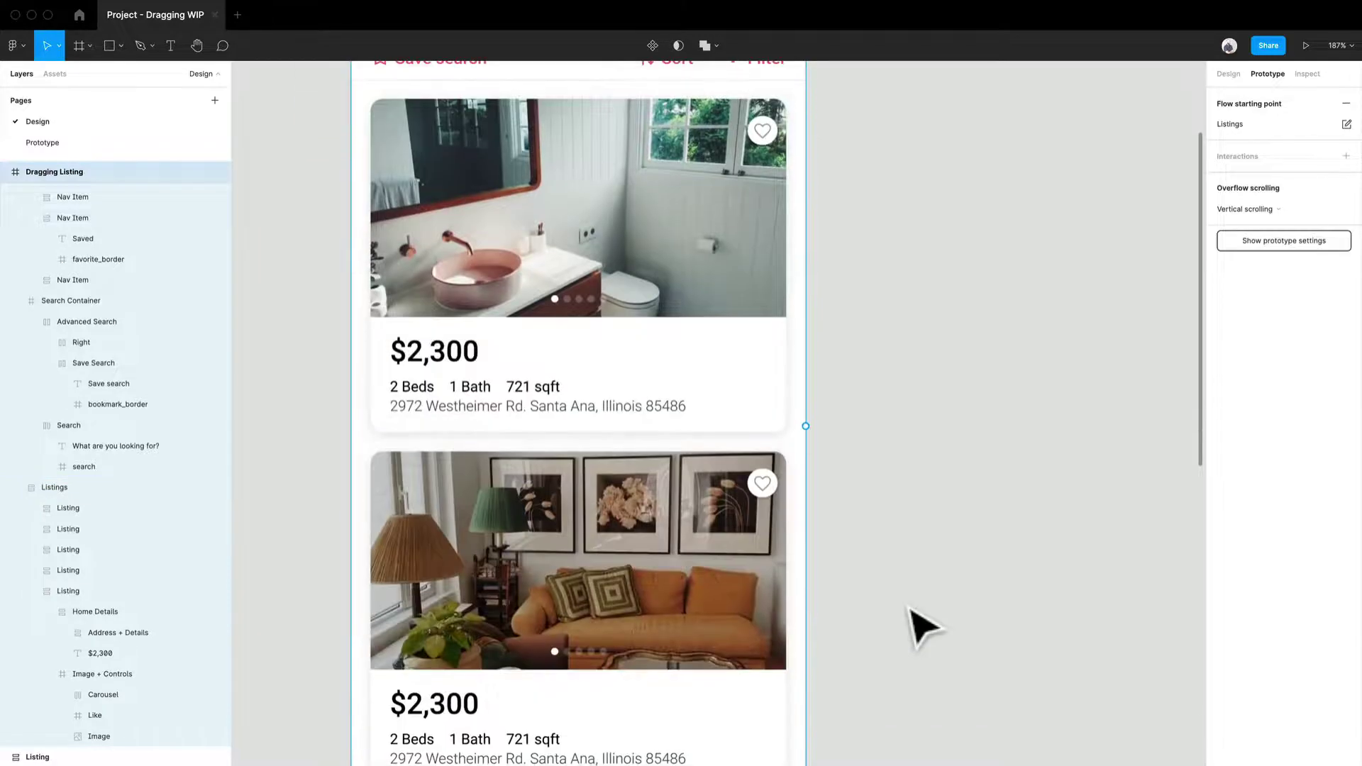
{"action": "left_click", "coordinate": [922, 500]}
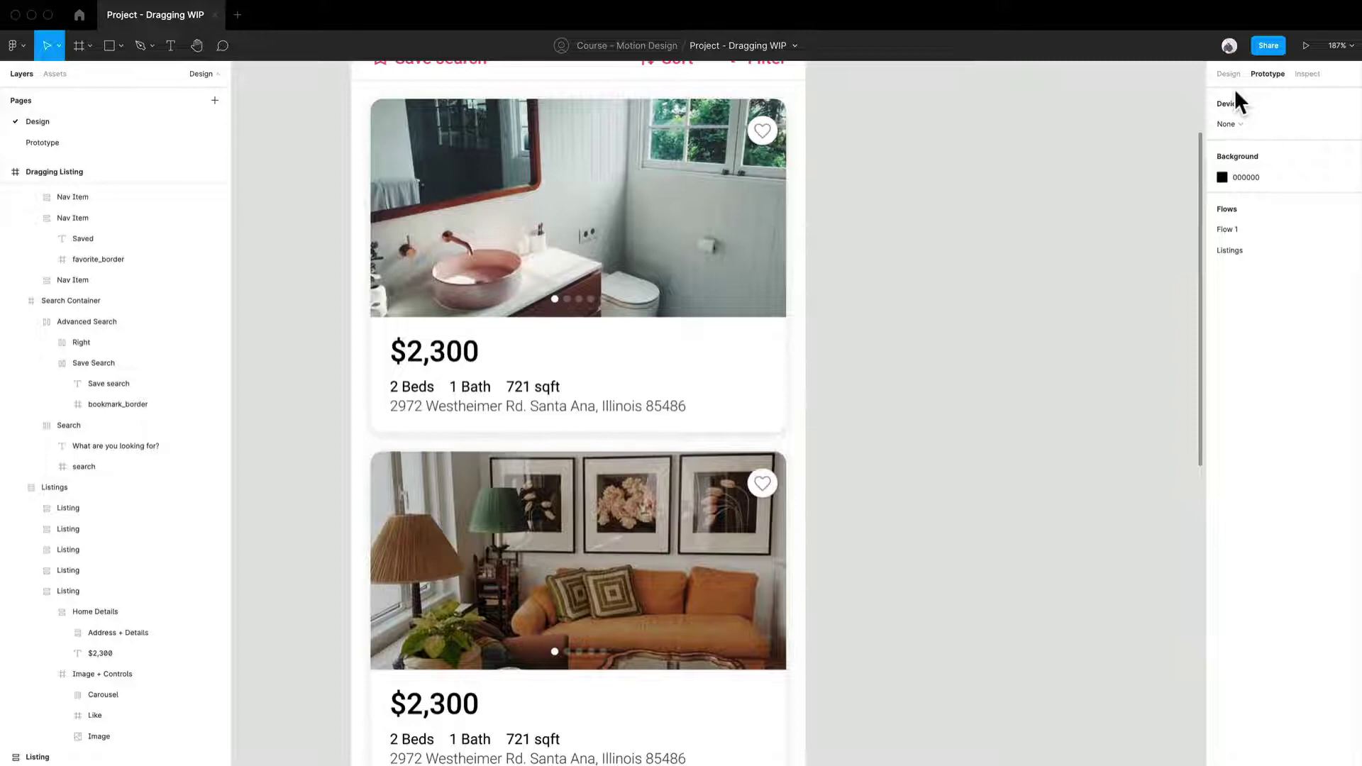
{"action": "scroll", "coordinate": [1063, 271], "scroll_direction": "up", "scroll_amount": 2}
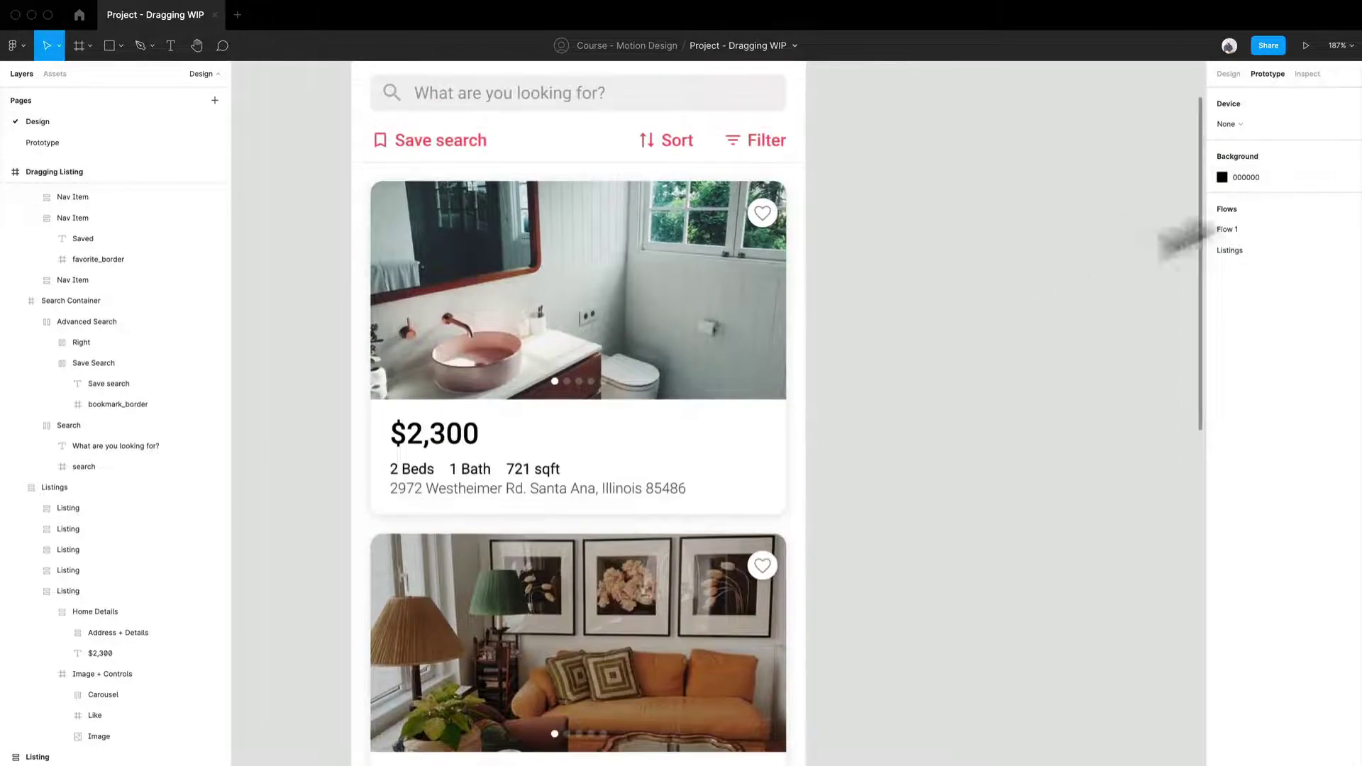
{"action": "left_click", "coordinate": [1271, 126]}
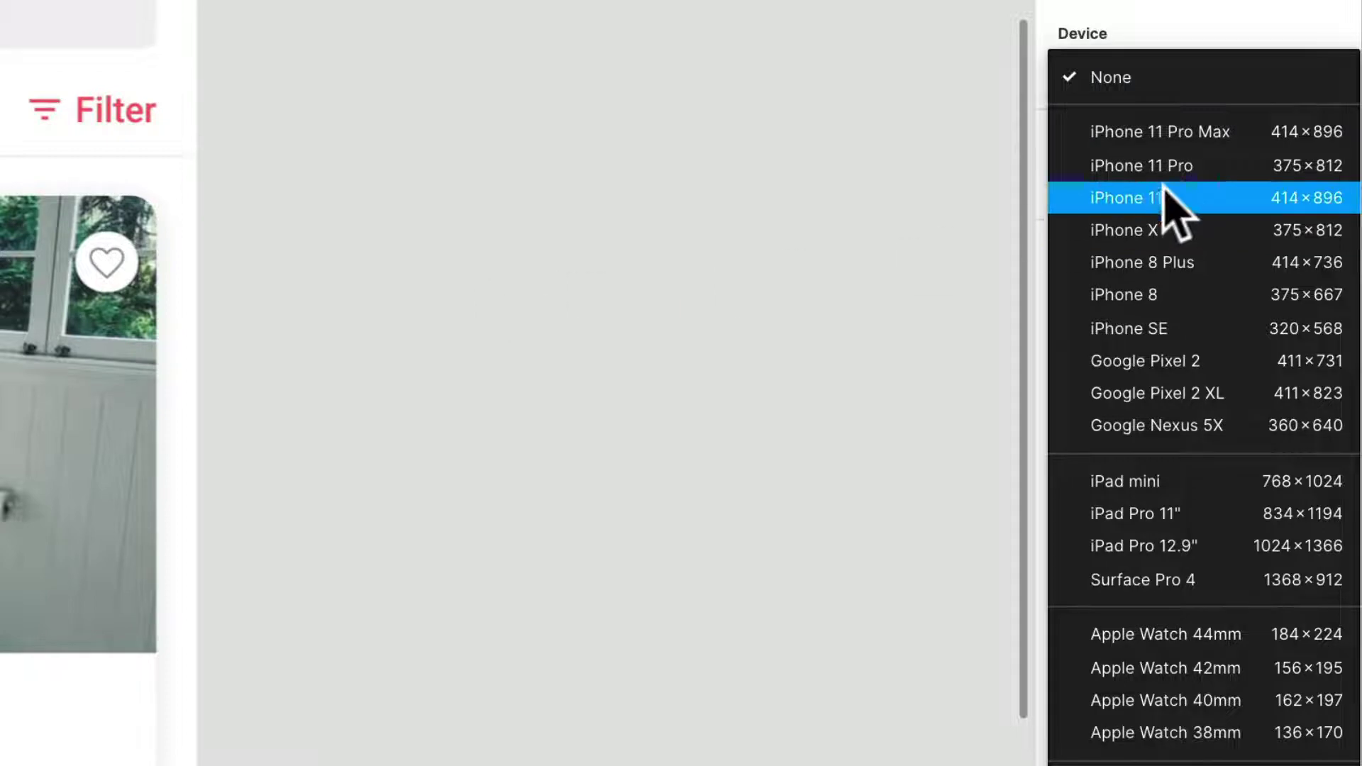
{"action": "left_click", "coordinate": [1176, 167]}
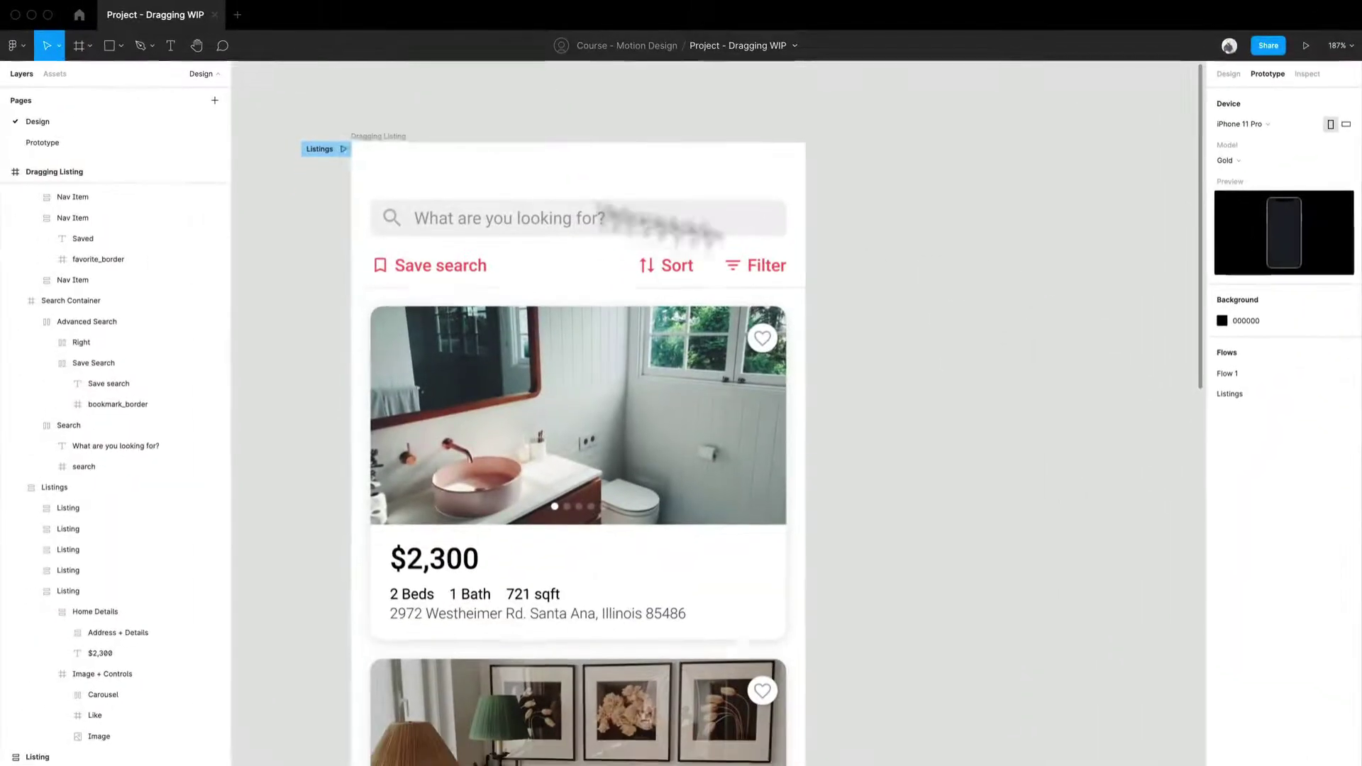
Open the prototype preview, switch to the Listings flow and test scrolling its screen
{"action": "left_click", "coordinate": [382, 146]}
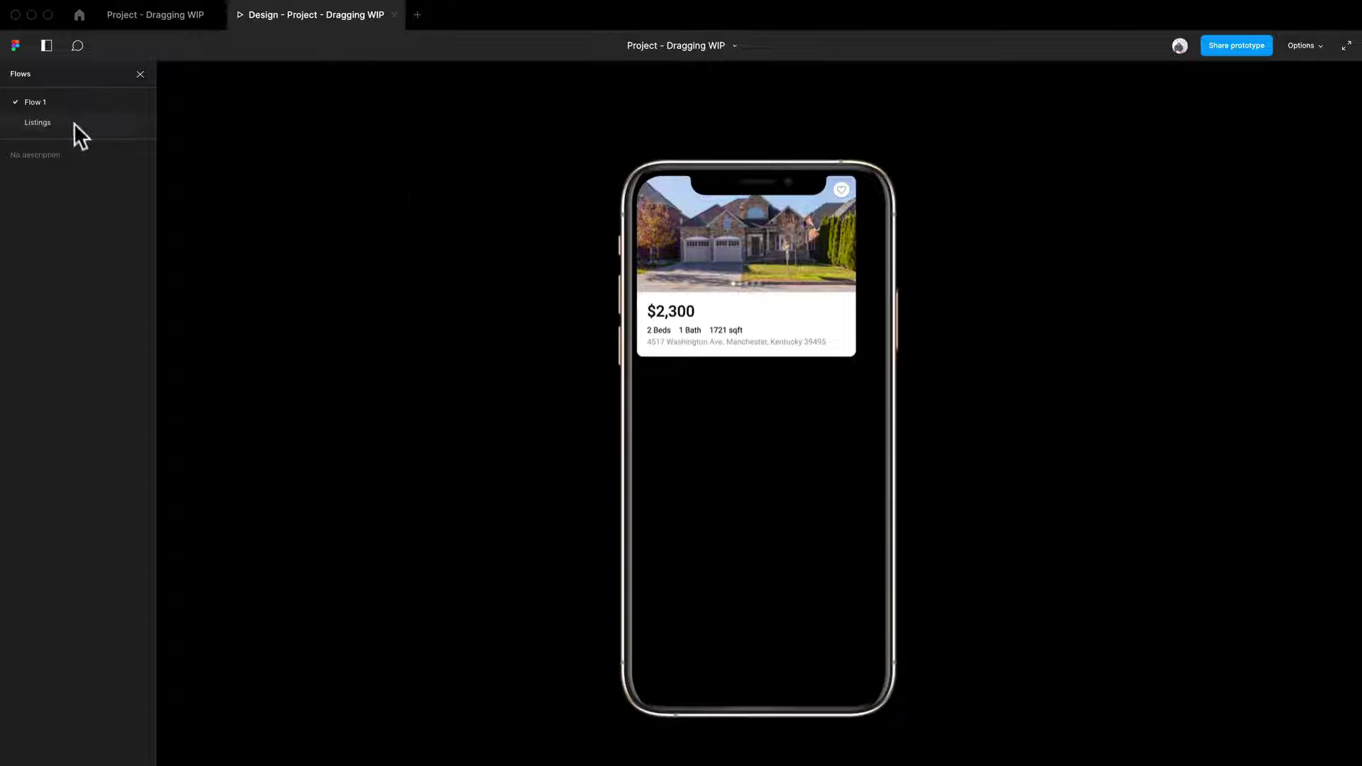
{"action": "left_click", "coordinate": [65, 121]}
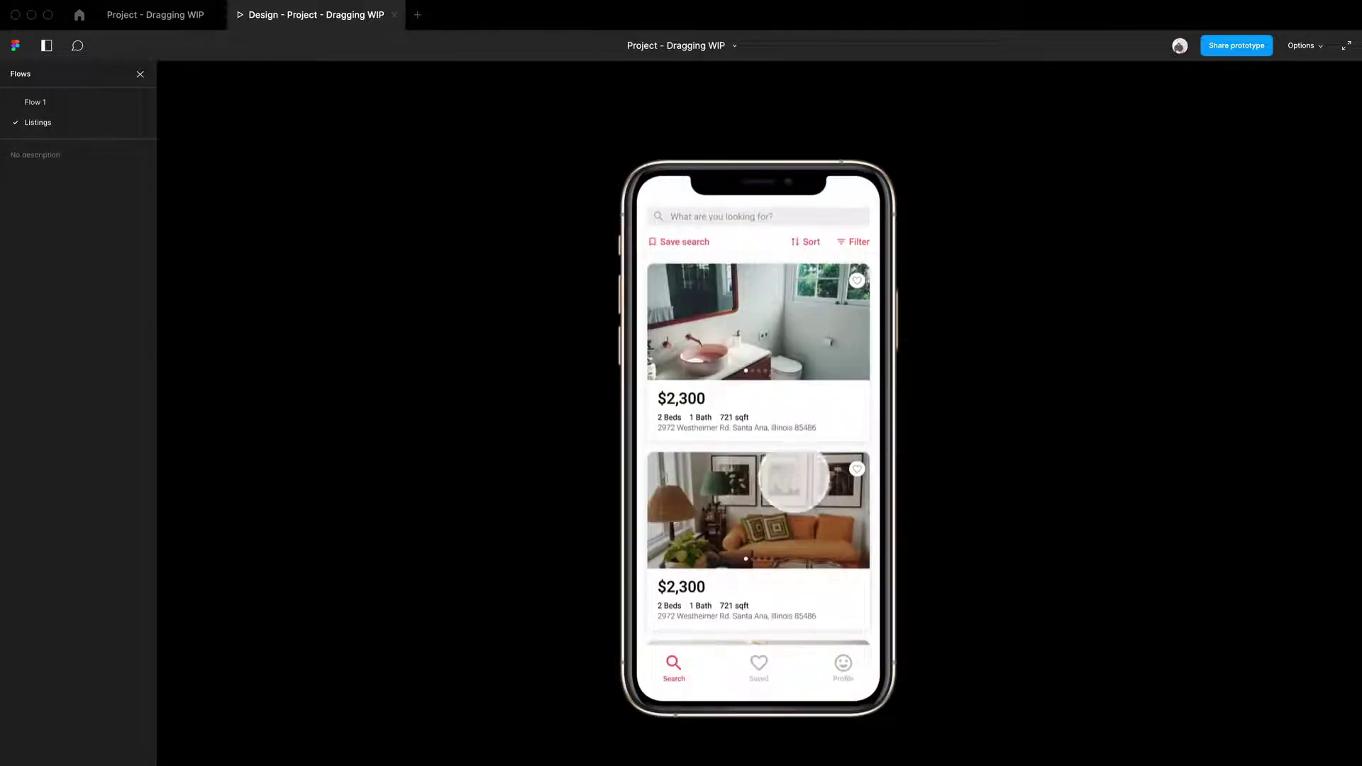
{"action": "mouse_move", "coordinate": [794, 482]}
{"action": "left_mouse_down"}
{"action": "mouse_move", "coordinate": [827, 293]}
{"action": "mouse_move", "coordinate": [833, 657]}
{"action": "mouse_move", "coordinate": [883, 265]}
{"action": "mouse_move", "coordinate": [837, 380]}
{"action": "mouse_move", "coordinate": [831, 646]}
{"action": "mouse_move", "coordinate": [816, 266]}
{"action": "mouse_move", "coordinate": [813, 612]}
{"action": "mouse_move", "coordinate": [824, 276]}
{"action": "mouse_move", "coordinate": [858, 601]}
{"action": "mouse_move", "coordinate": [805, 330]}
{"action": "mouse_move", "coordinate": [815, 289]}
{"action": "mouse_move", "coordinate": [809, 577]}
{"action": "mouse_move", "coordinate": [786, 260]}
{"action": "mouse_move", "coordinate": [756, 287]}
{"action": "mouse_move", "coordinate": [784, 327]}
{"action": "mouse_move", "coordinate": [801, 487]}
{"action": "mouse_move", "coordinate": [812, 478]}
{"action": "mouse_move", "coordinate": [796, 493]}
{"action": "mouse_move", "coordinate": [791, 420]}
{"action": "mouse_move", "coordinate": [789, 489]}
{"action": "left_mouse_up"}
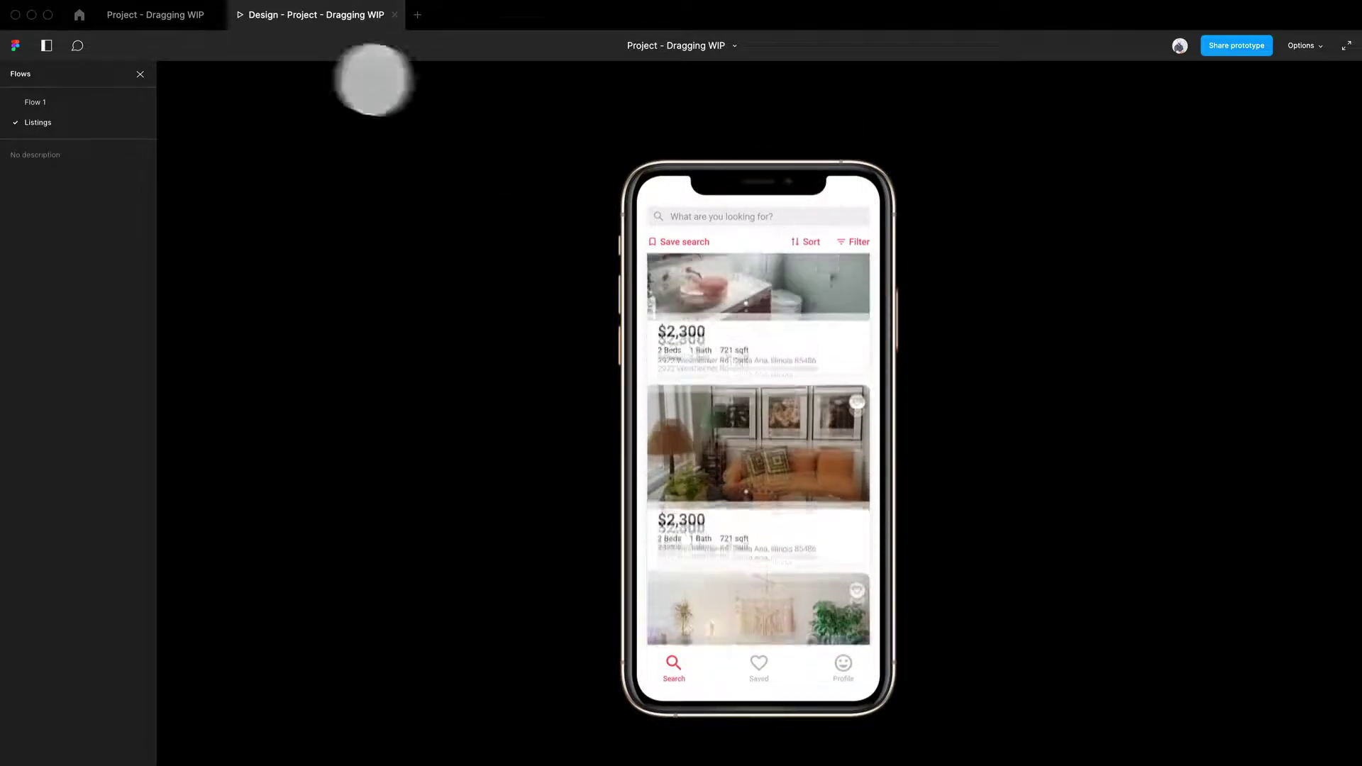
Return to the design file and fix the Search Container's position when scrolling
{"action": "left_click", "coordinate": [157, 16]}
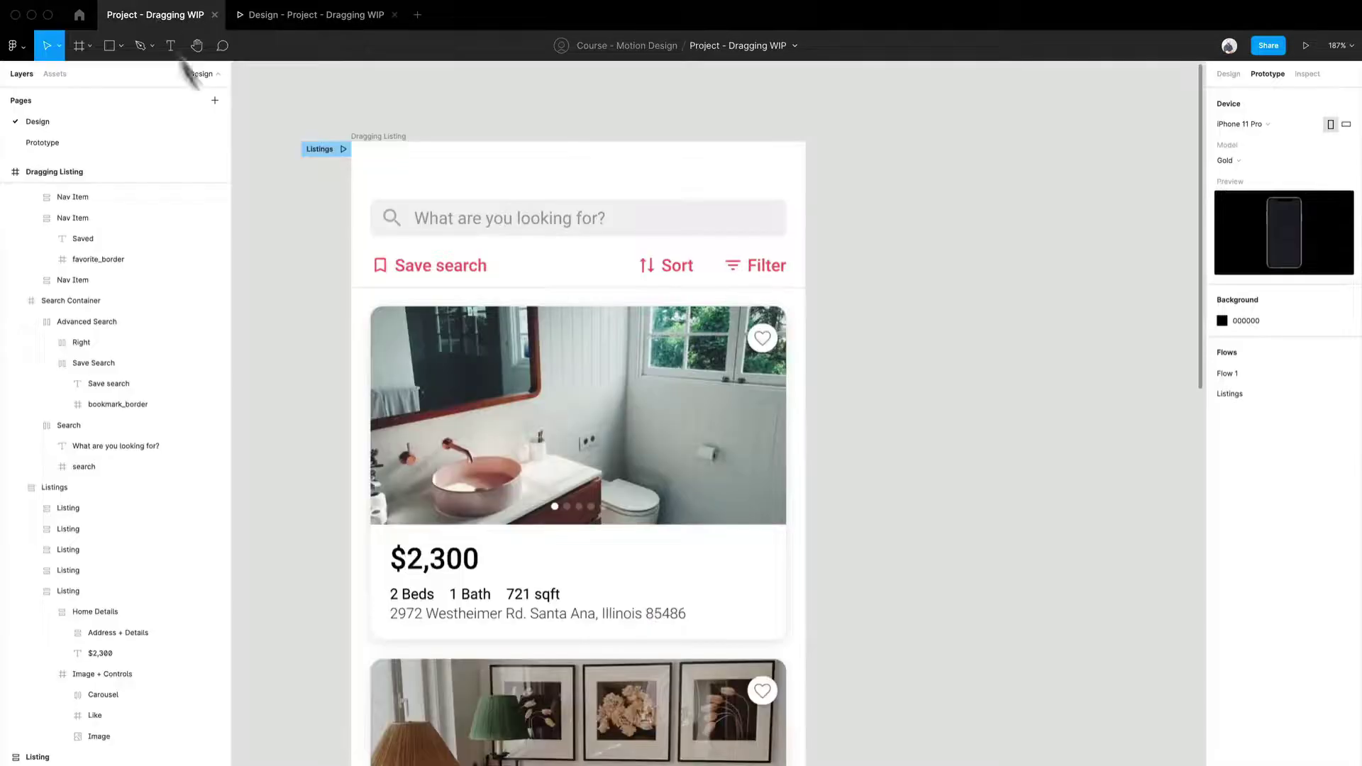
{"action": "left_click", "coordinate": [713, 217]}
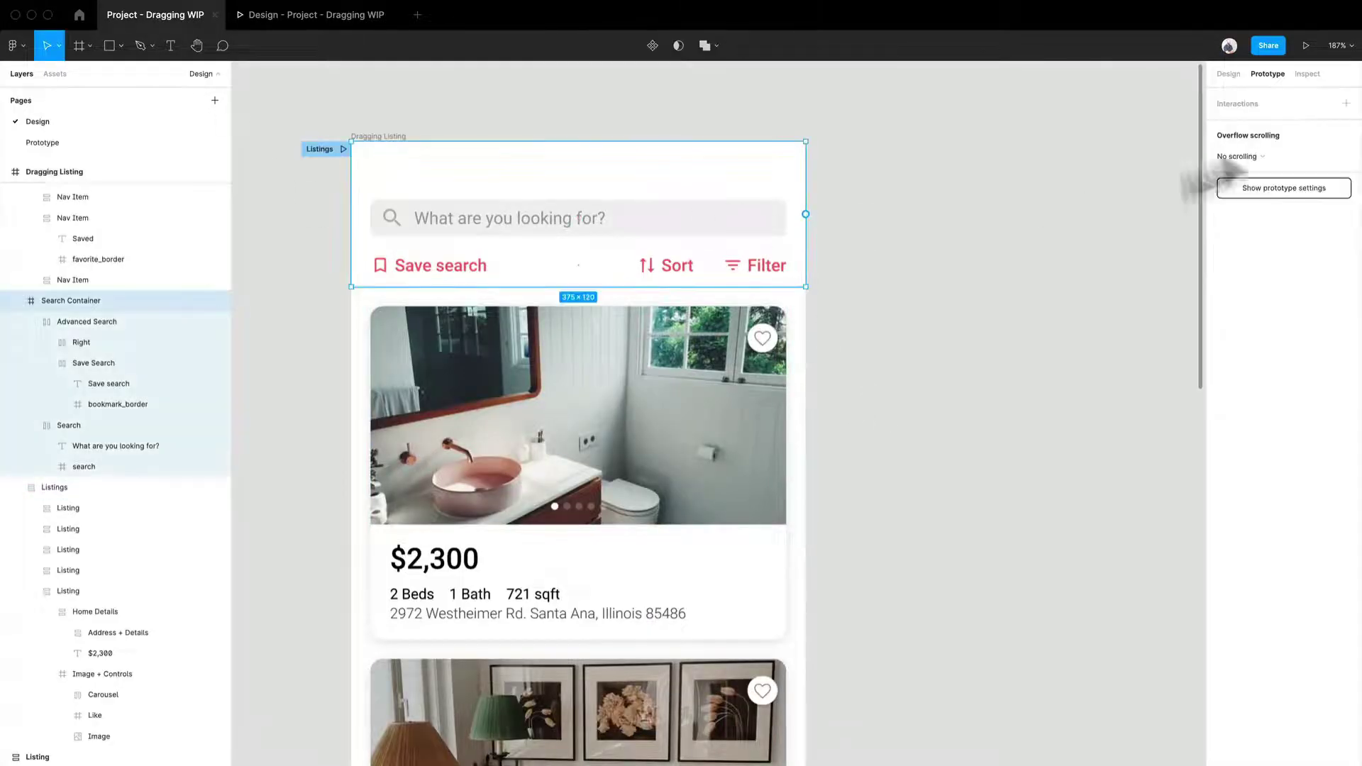
{"action": "left_click", "coordinate": [1221, 76]}
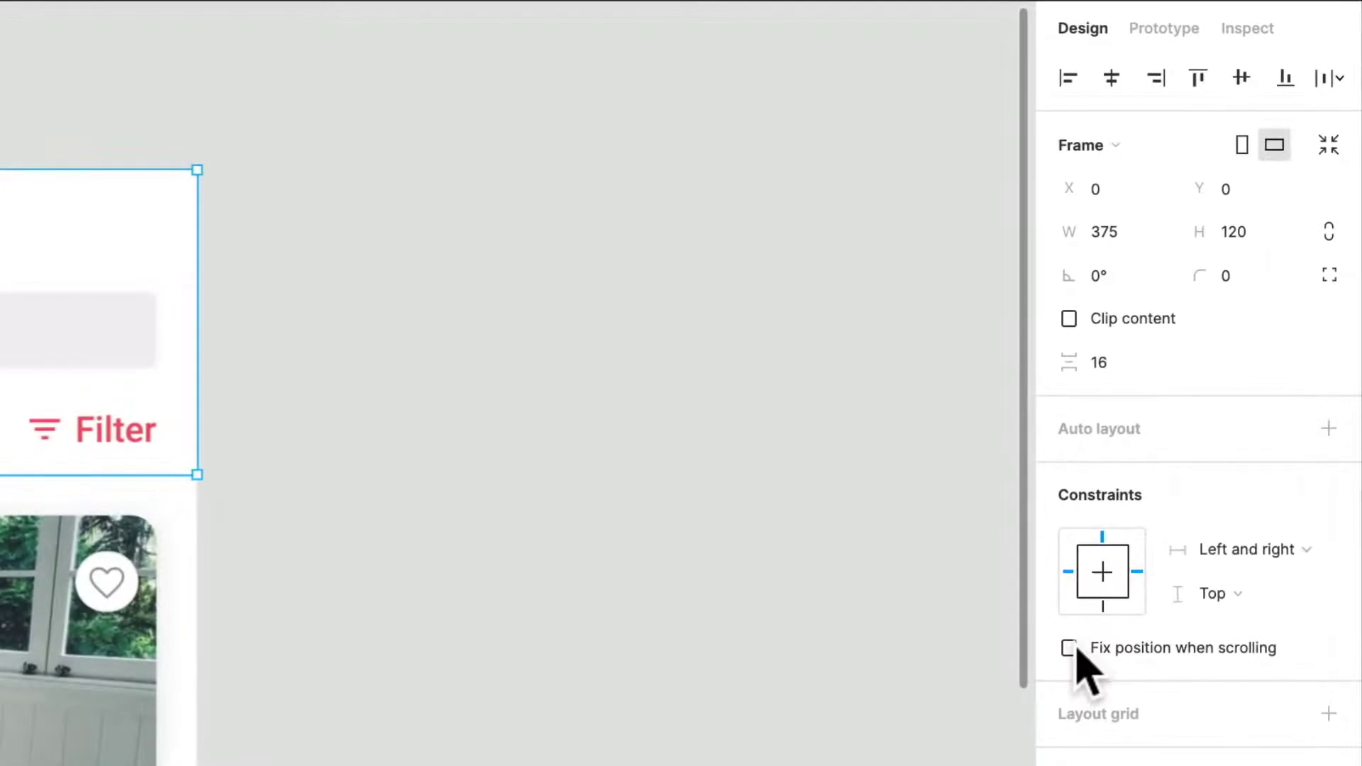
{"action": "left_click", "coordinate": [1070, 648]}
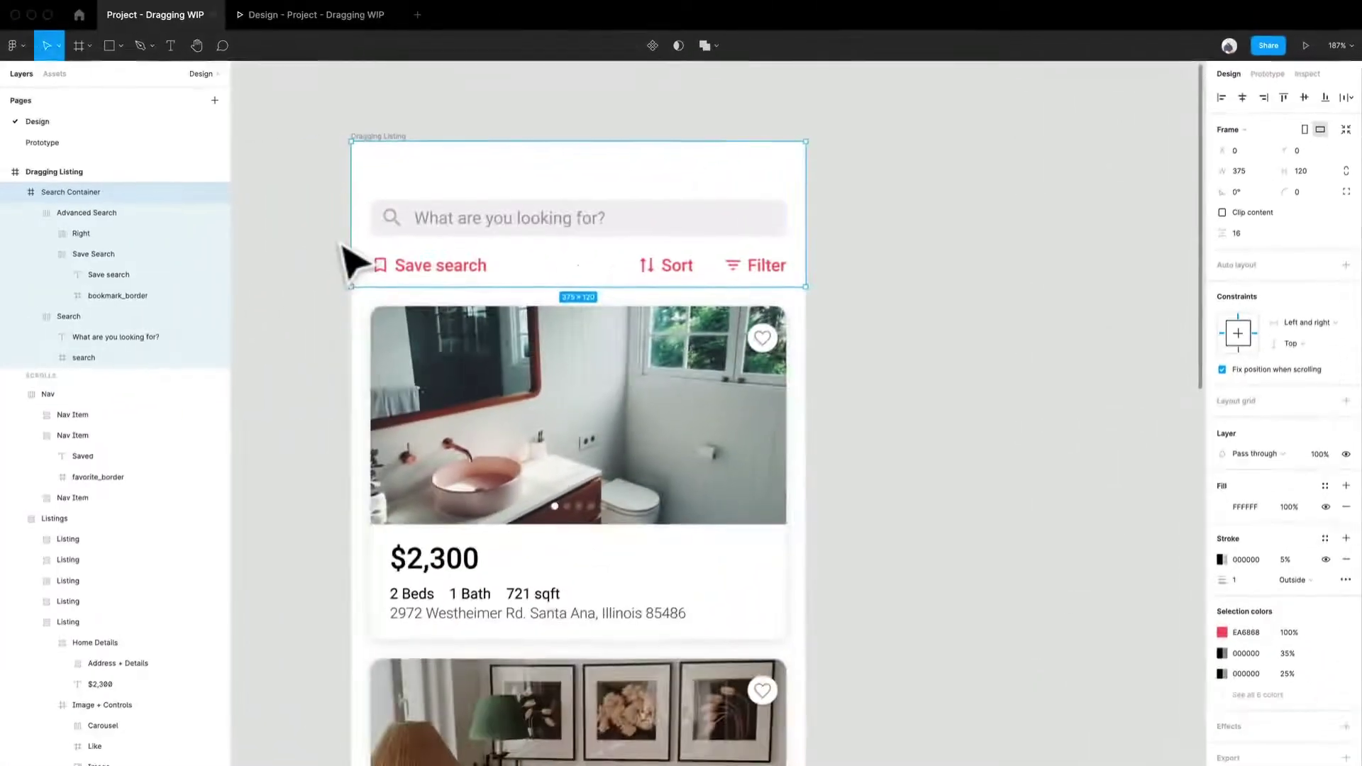
Fix the Nav frame's position when scrolling and deselect it
{"action": "scroll", "coordinate": [355, 263], "scroll_direction": "down", "scroll_amount": 8}
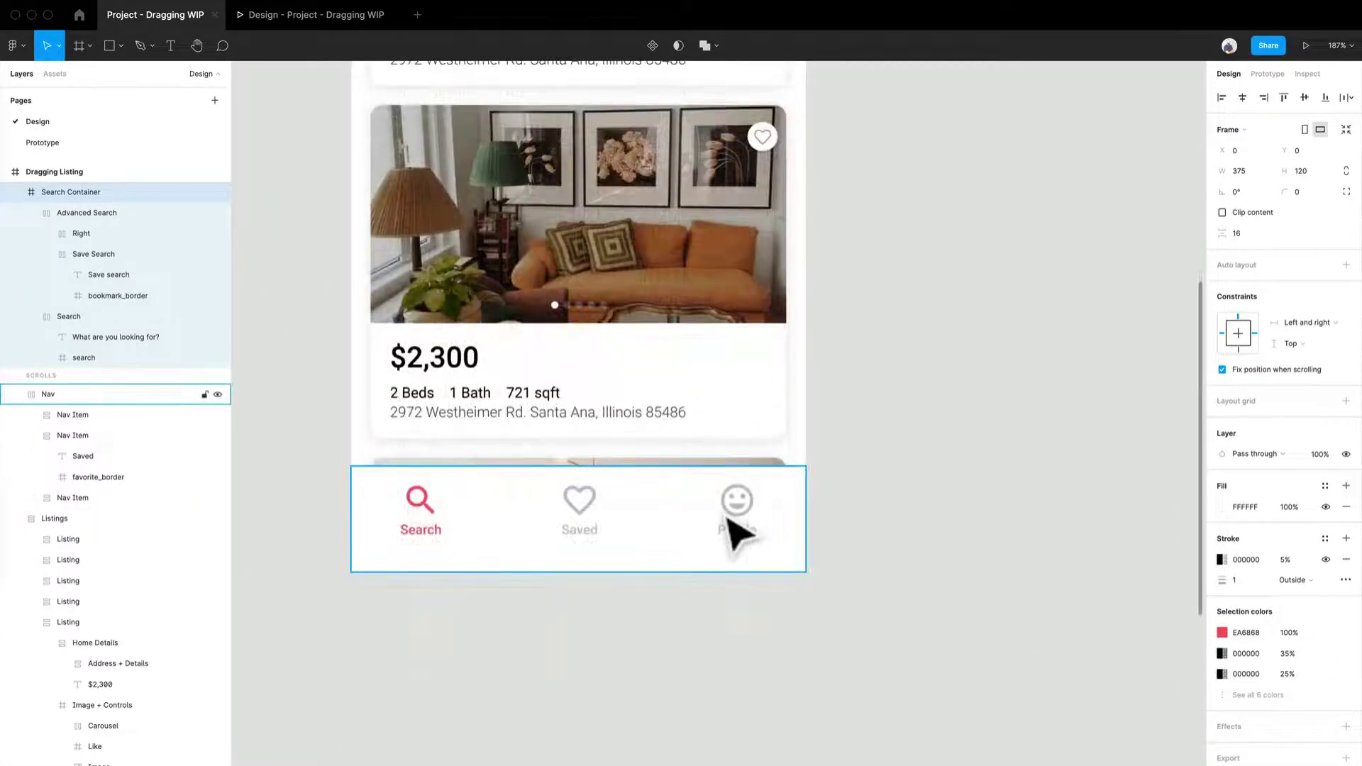
{"action": "left_click", "coordinate": [728, 518]}
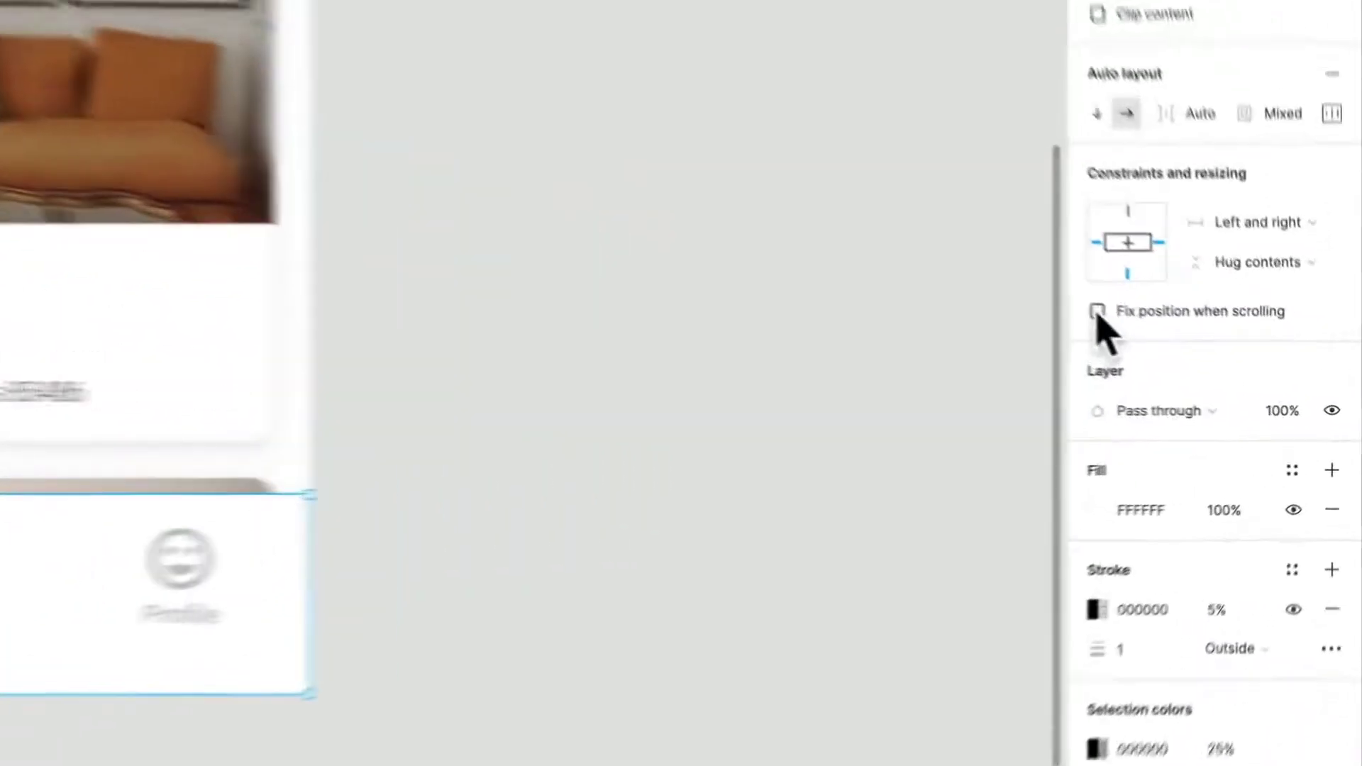
{"action": "left_click", "coordinate": [1221, 369]}
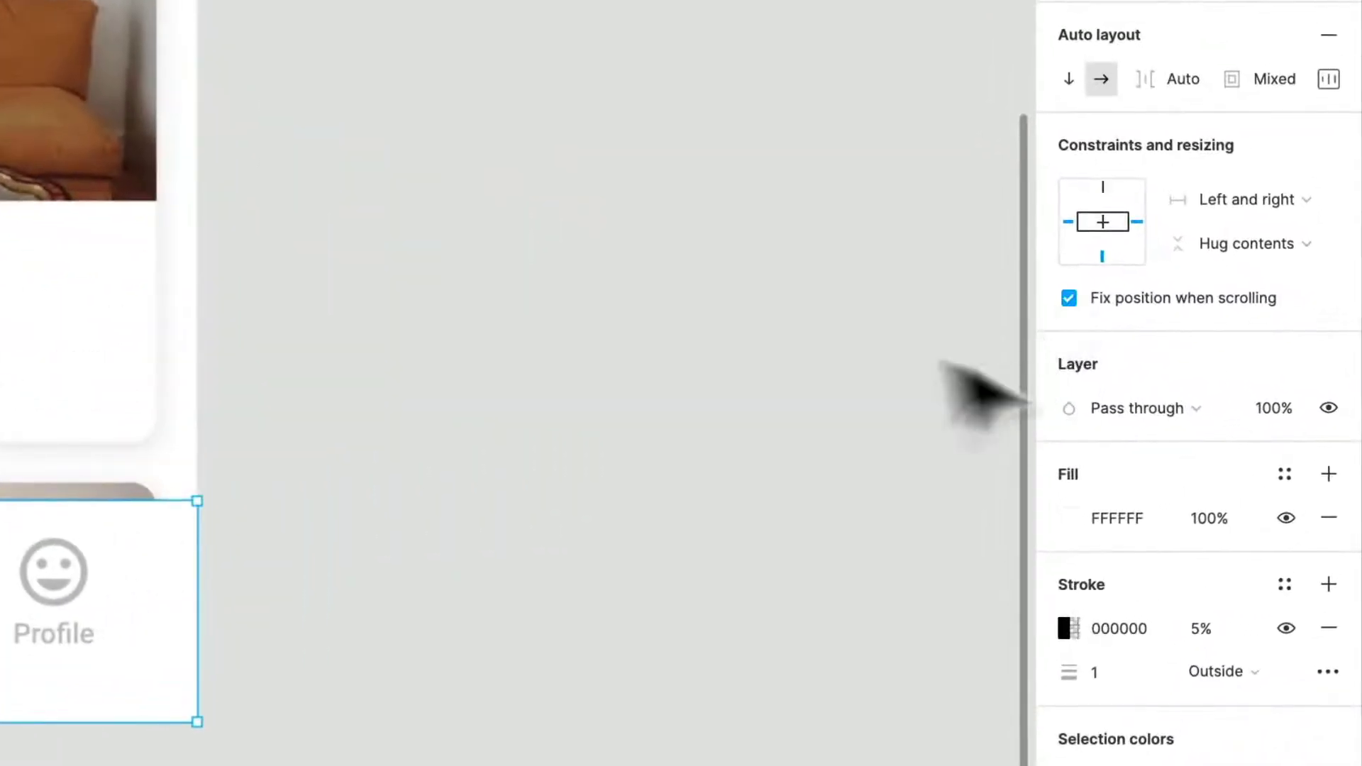
{"action": "left_click", "coordinate": [385, 400]}
Duplicate the Dragging Listing frame 54 to its right, and extend the original frame's height to about 1699 to cover all listings
{"action": "scroll", "coordinate": [385, 400], "scroll_direction": "down", "scroll_amount": 5}
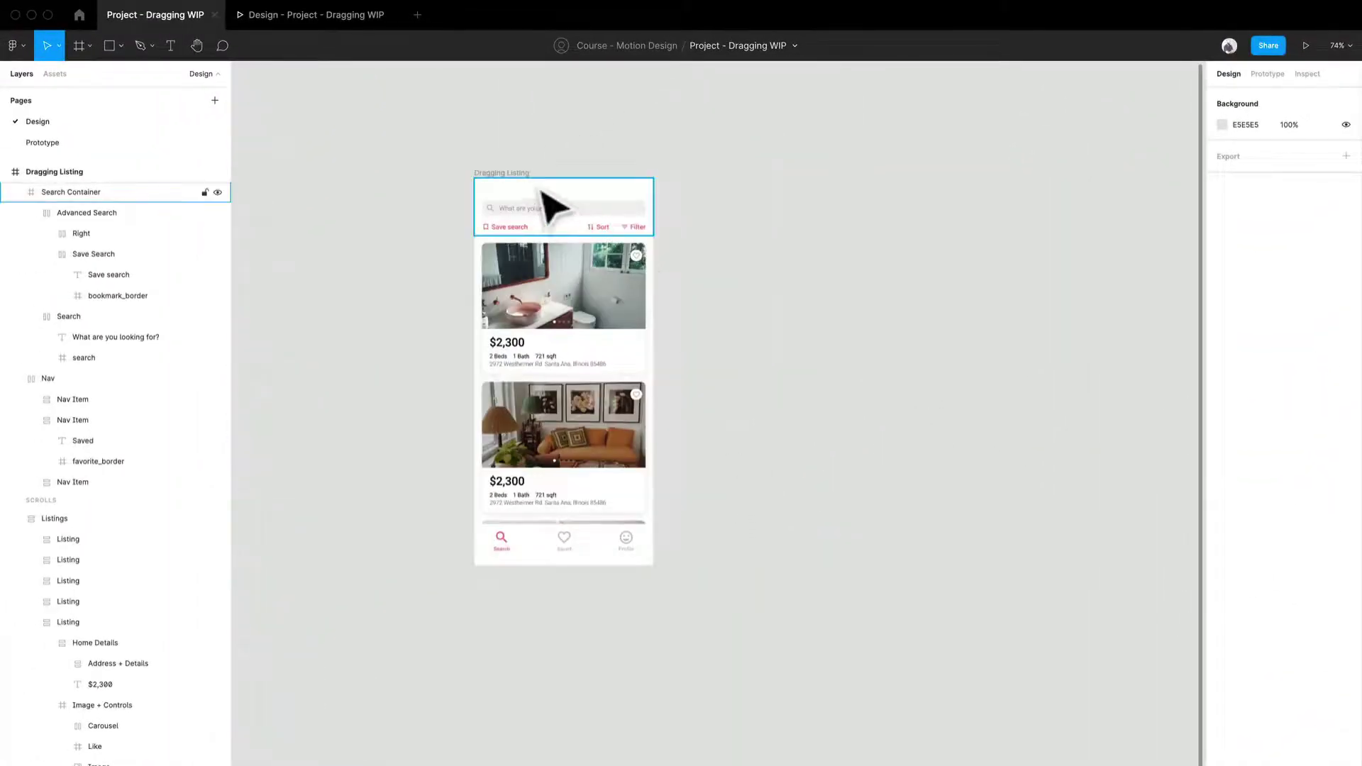
{"action": "left_click", "coordinate": [523, 185]}
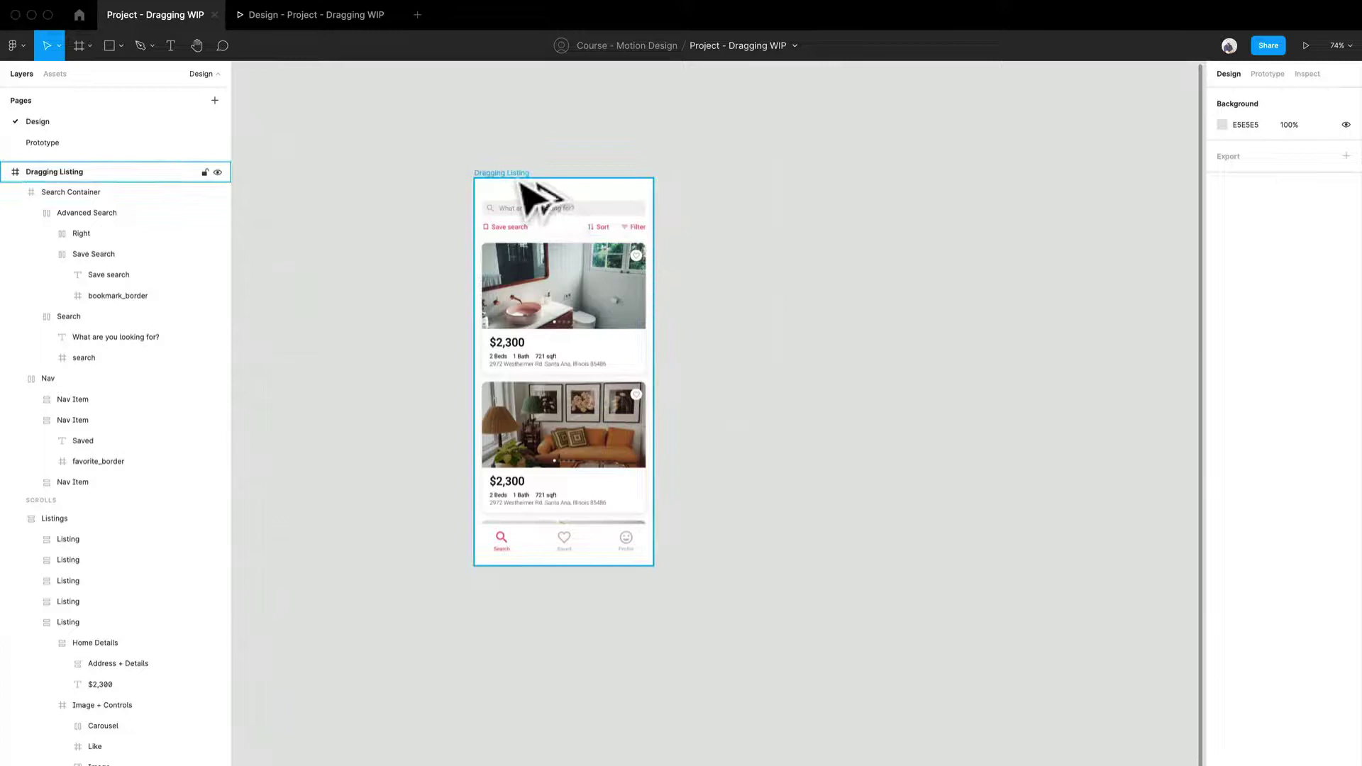
{"action": "left_click_drag", "start_coordinate": [523, 185], "coordinate": [727, 216]}
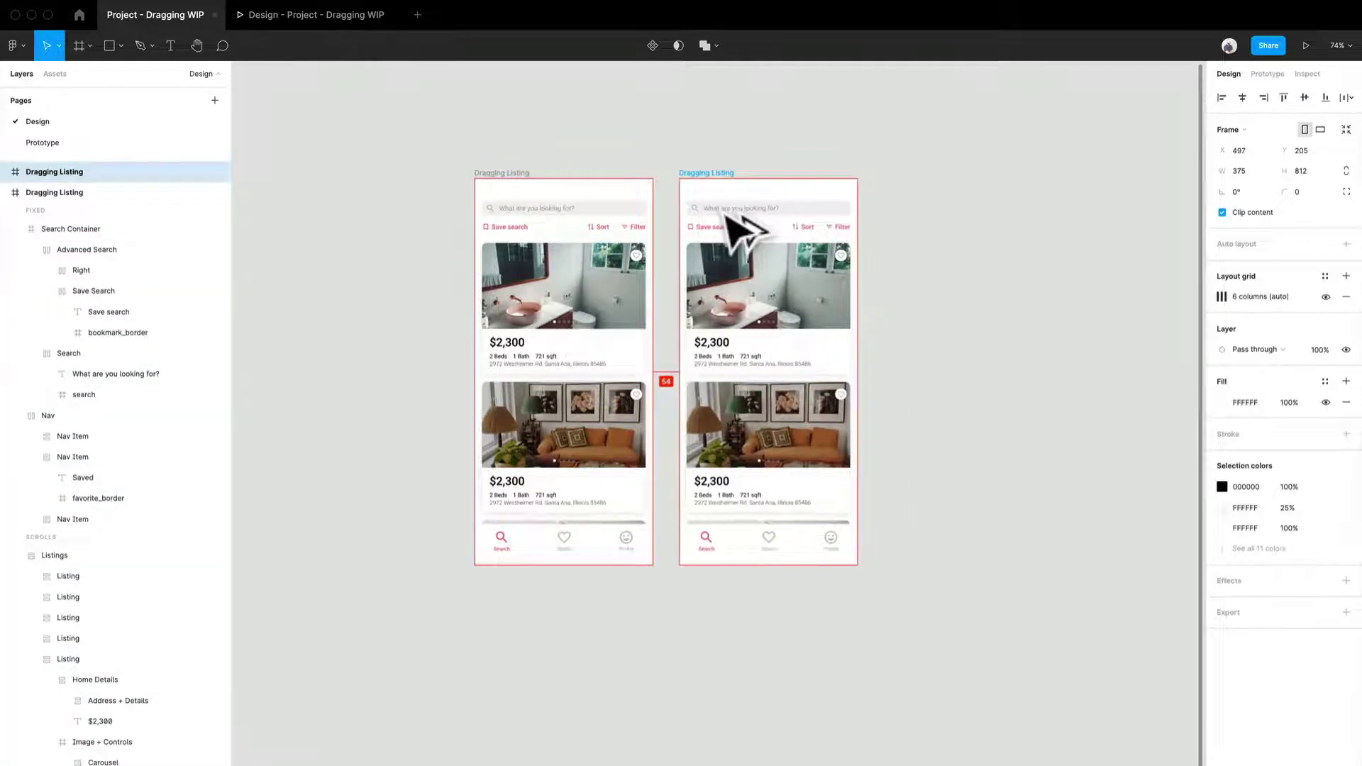
{"action": "key", "text": "Escape"}
{"action": "left_click", "coordinate": [512, 186]}
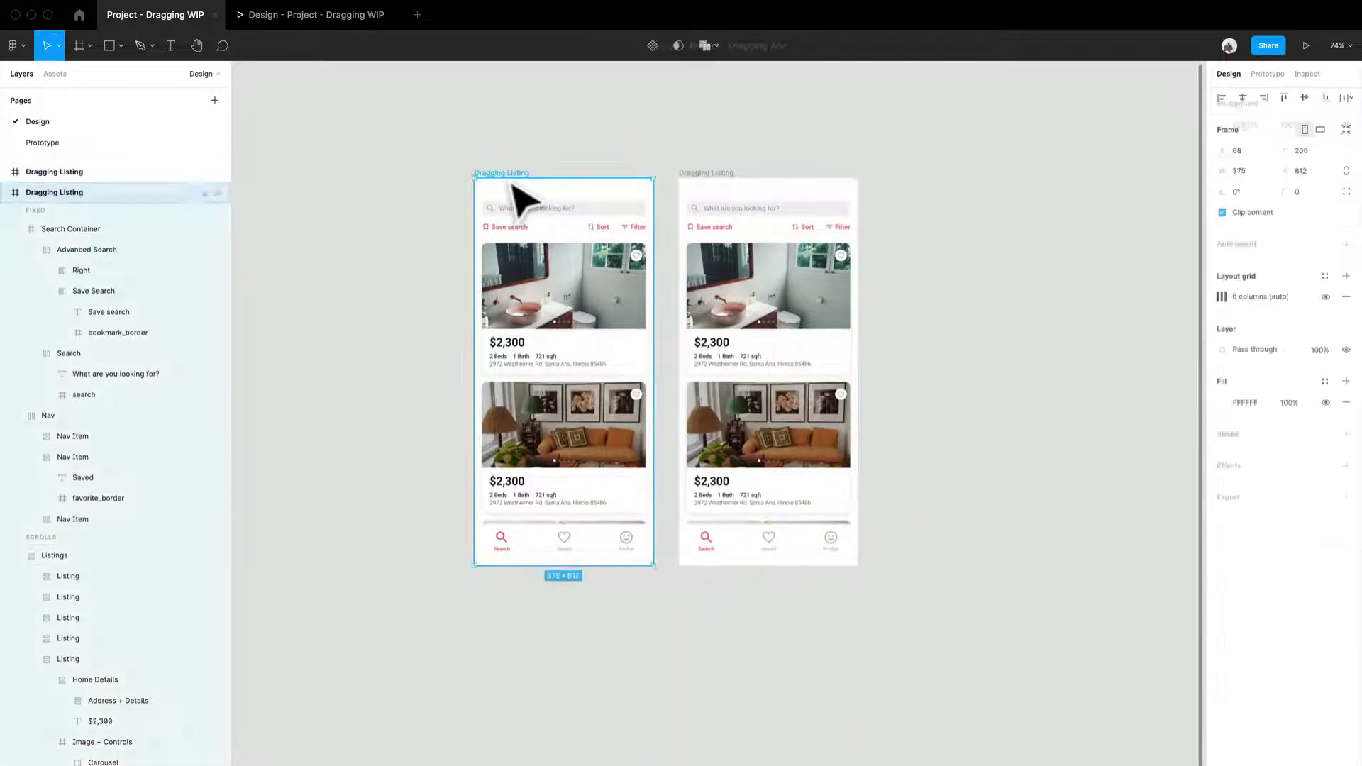
{"action": "left_click_drag", "start_coordinate": [608, 565], "coordinate": [588, 681]}
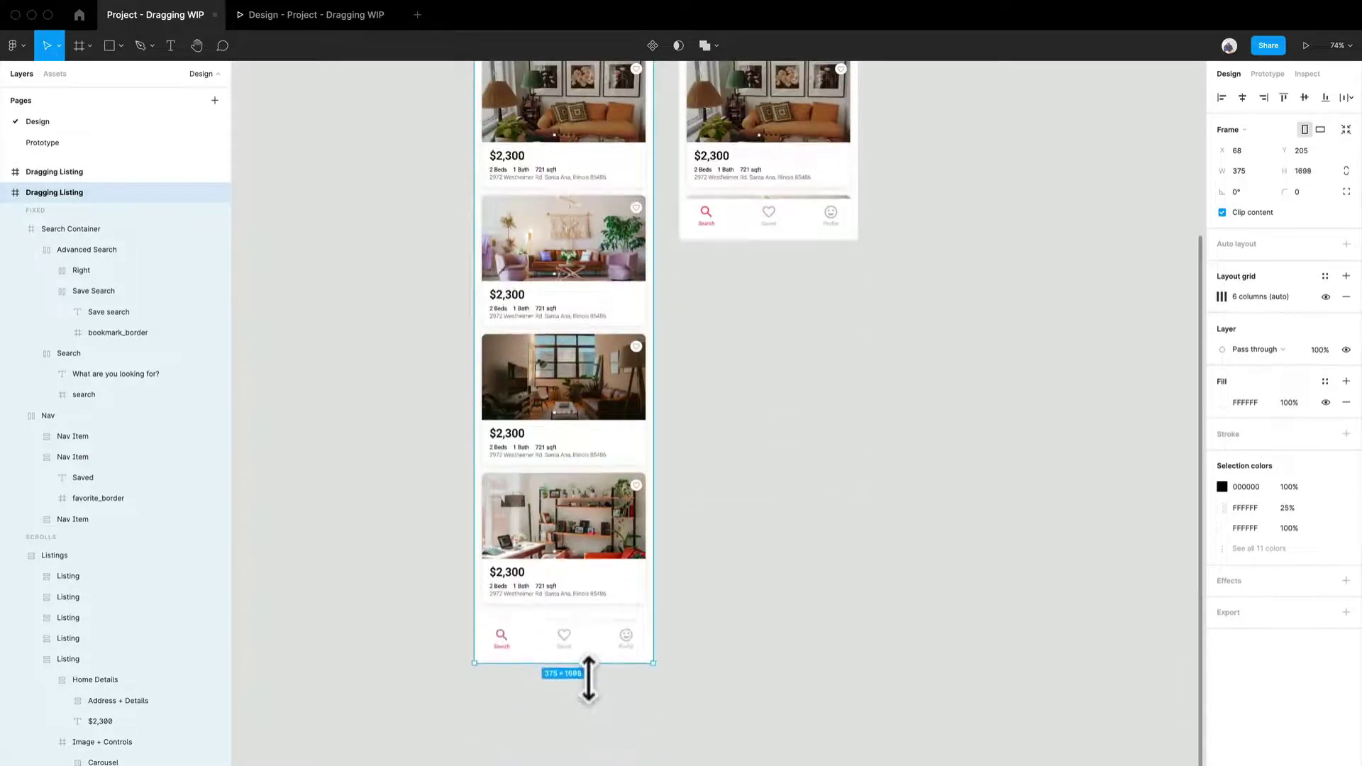
Try resizing the extended screen's Listings frame to fit its contents and stretching its edges, and undo these resizes
{"action": "left_click", "coordinate": [610, 578]}
{"action": "scroll", "coordinate": [592, 630], "scroll_direction": "up", "scroll_amount": 10}
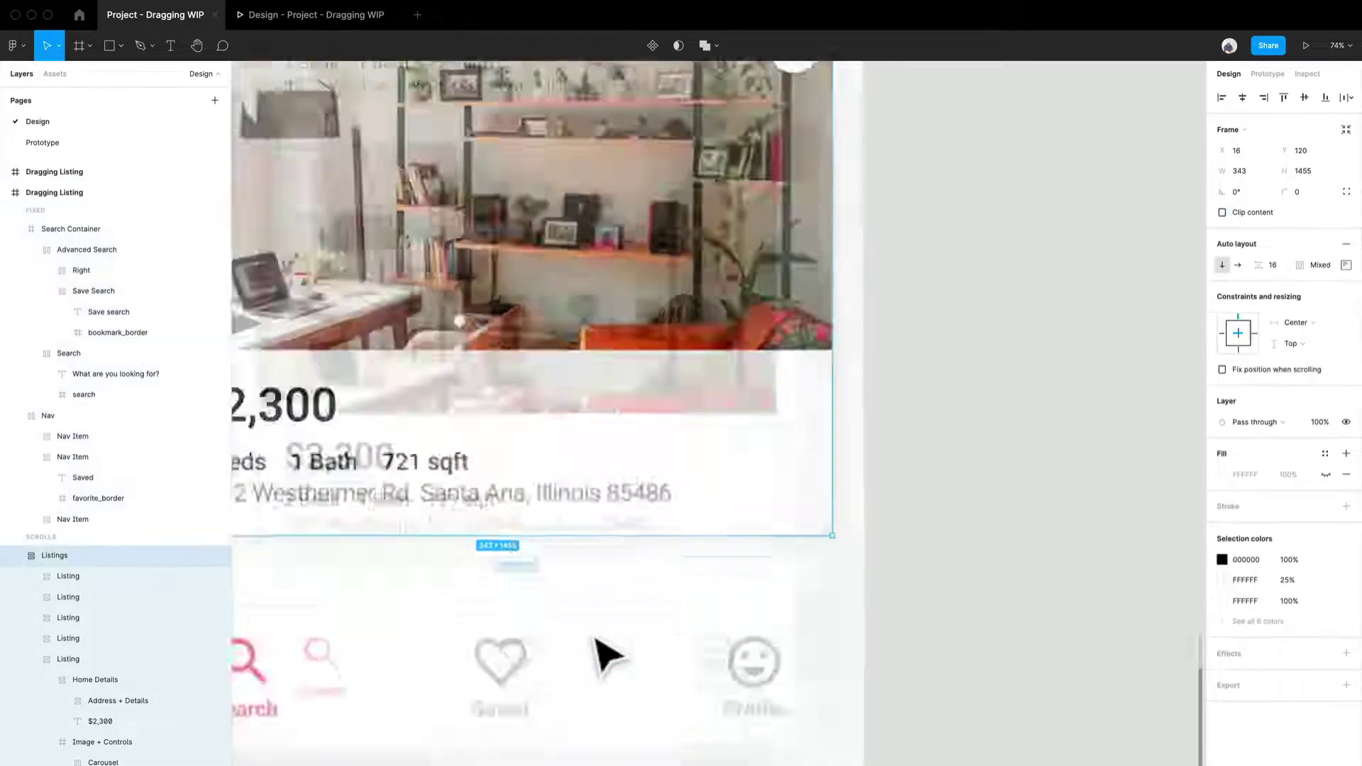
{"action": "scroll", "coordinate": [674, 468], "scroll_direction": "down", "scroll_amount": 5}
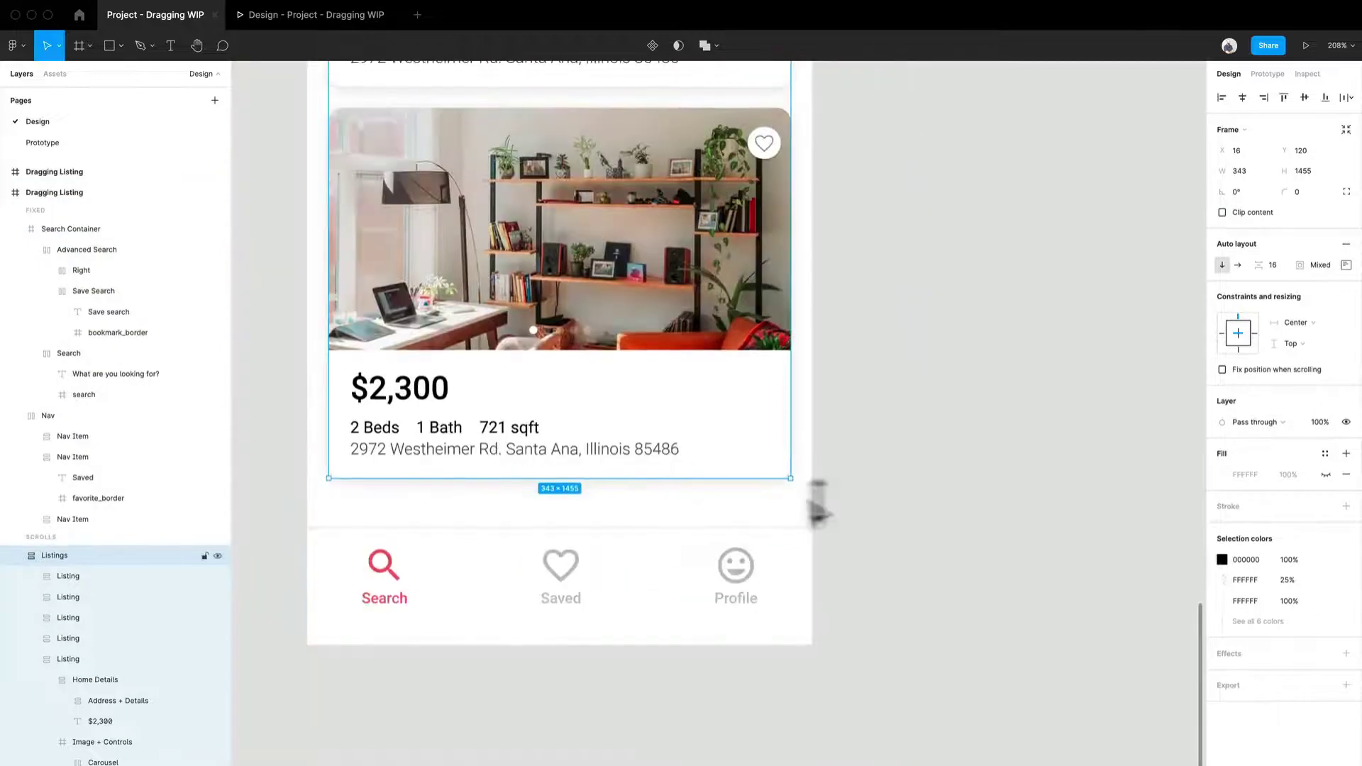
{"action": "left_click", "coordinate": [1341, 132]}
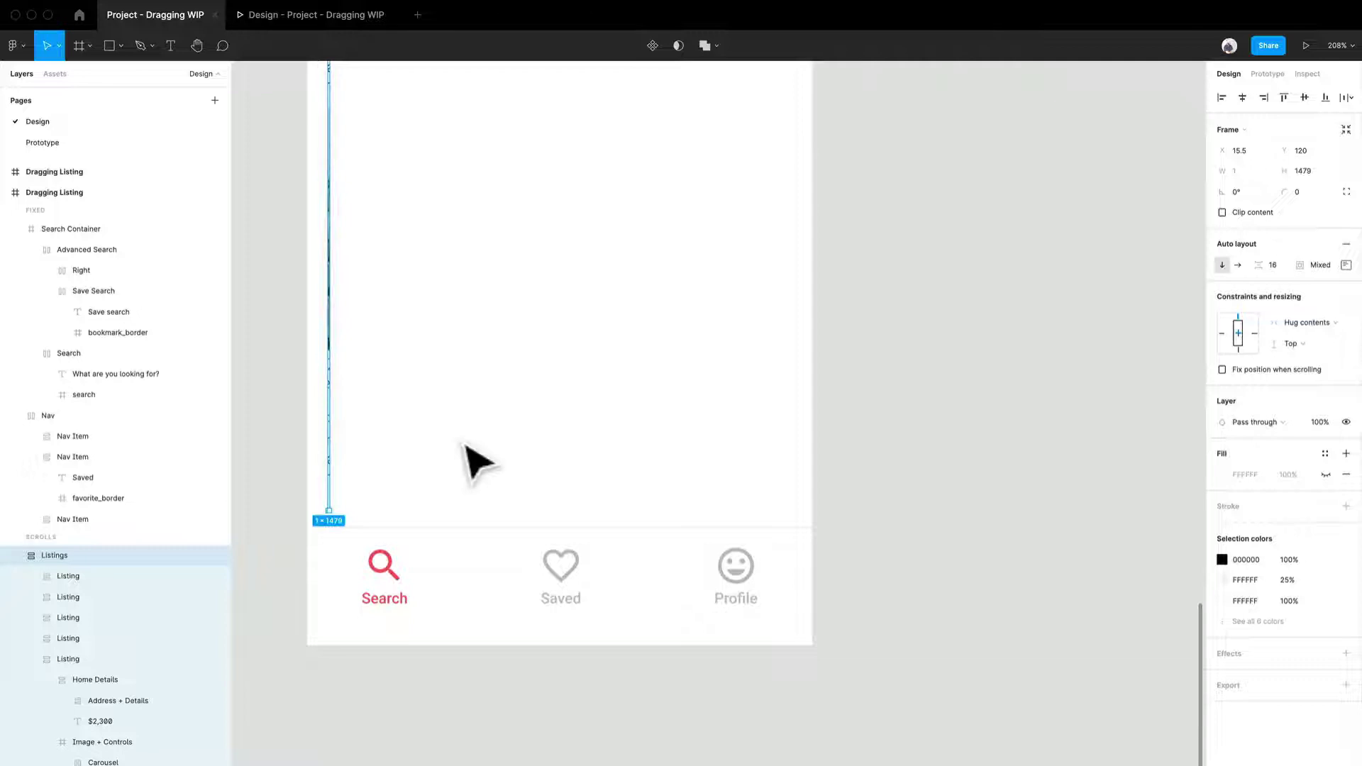
{"action": "left_click_drag", "start_coordinate": [339, 402], "coordinate": [738, 423]}
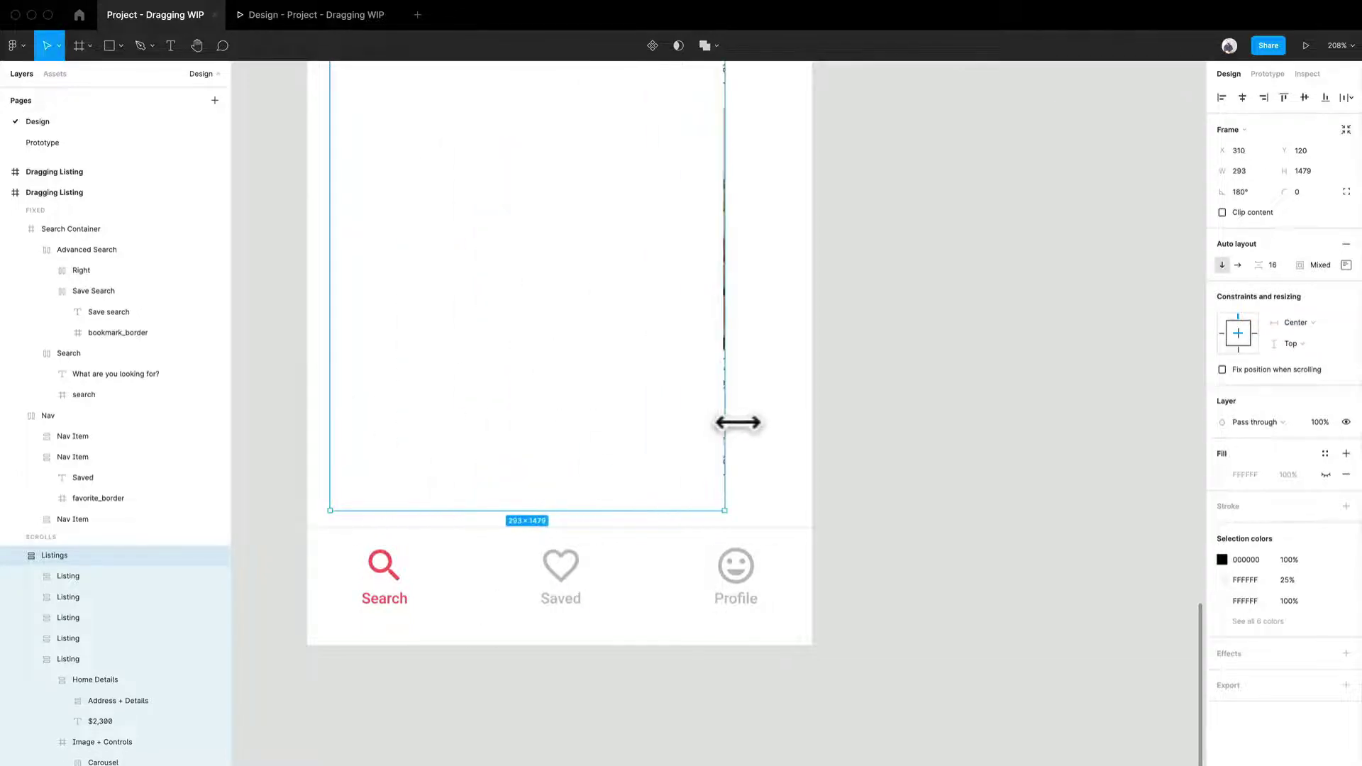
{"action": "key", "text": "super+z"}
{"action": "key", "text": "super+z"}
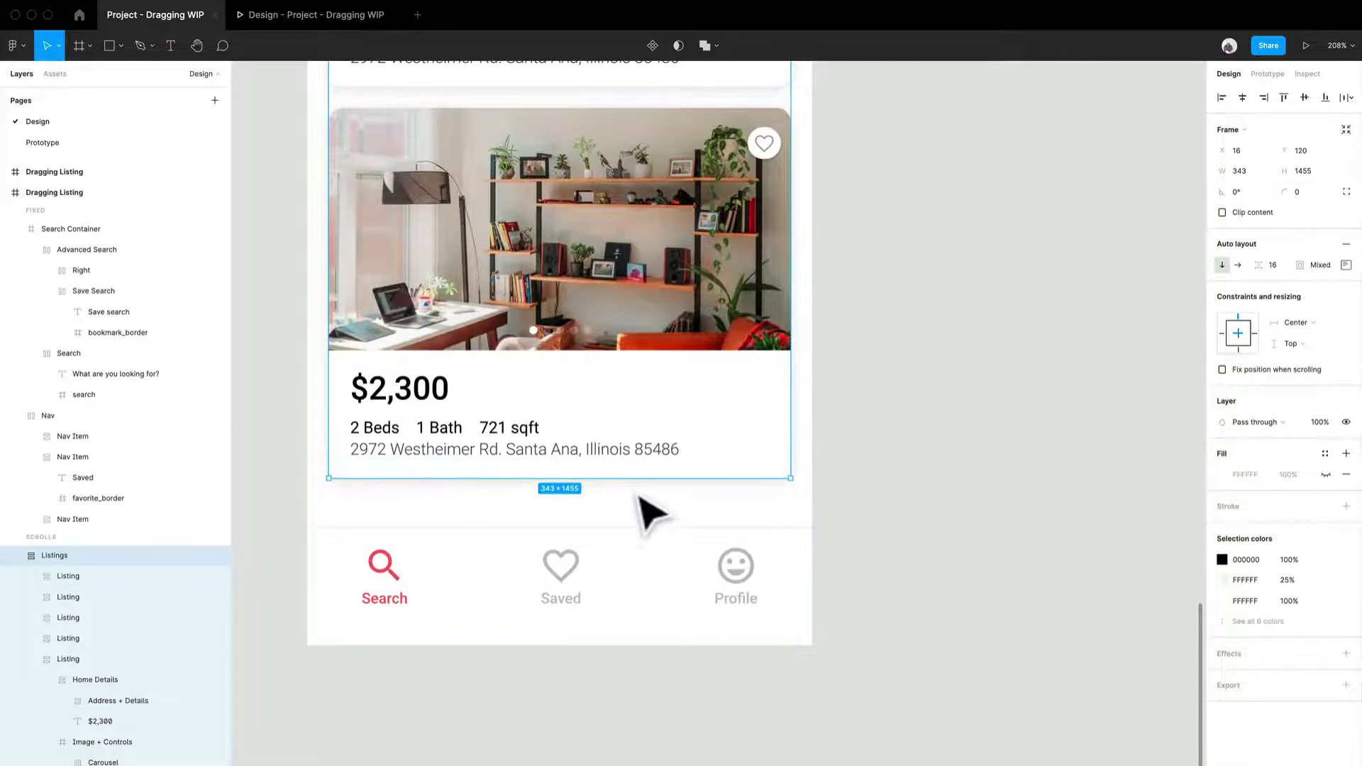
{"action": "left_click_drag", "start_coordinate": [644, 504], "coordinate": [642, 539]}
{"action": "key", "text": "super+z"}
{"action": "left_click", "coordinate": [896, 543]}
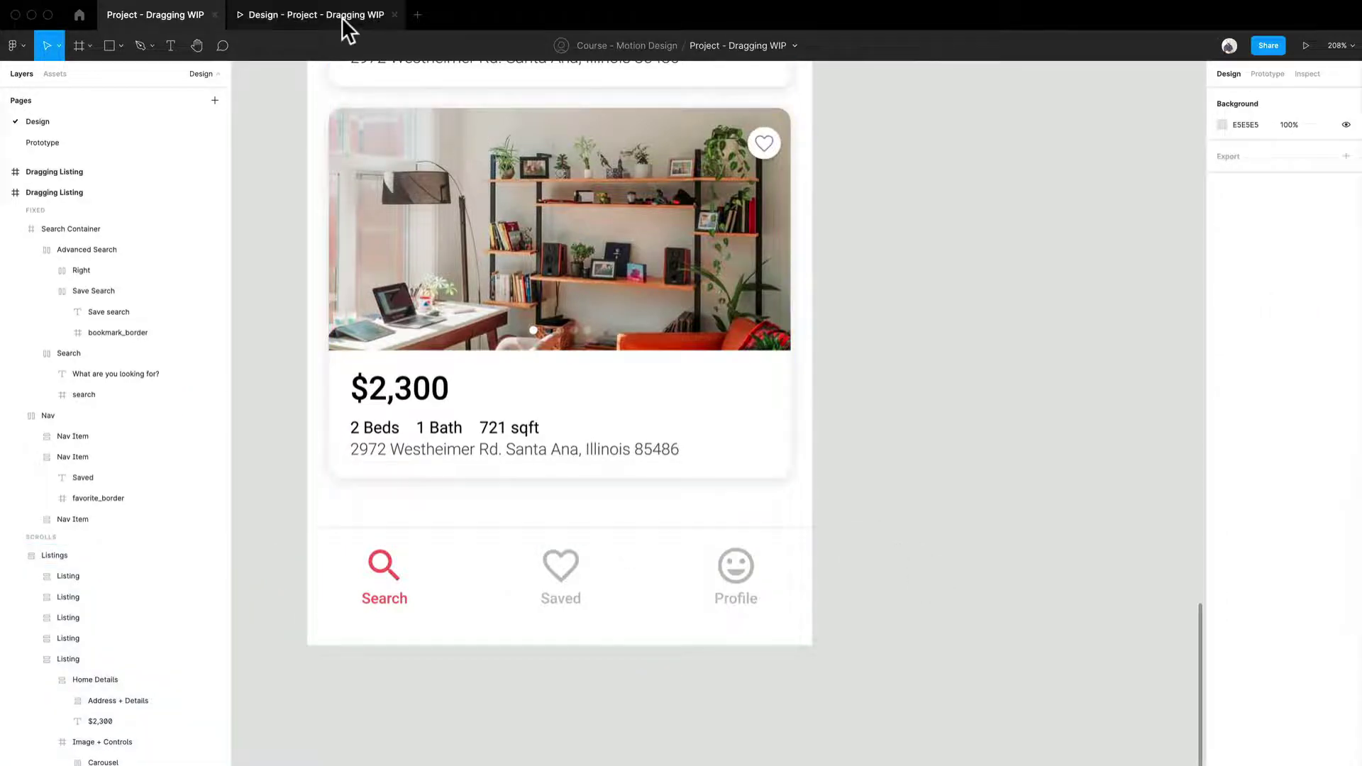
Rename the extended Dragging Listing frame's flow starting point as Normal Scroll
{"action": "scroll", "coordinate": [760, 425], "scroll_direction": "down", "scroll_amount": 10}
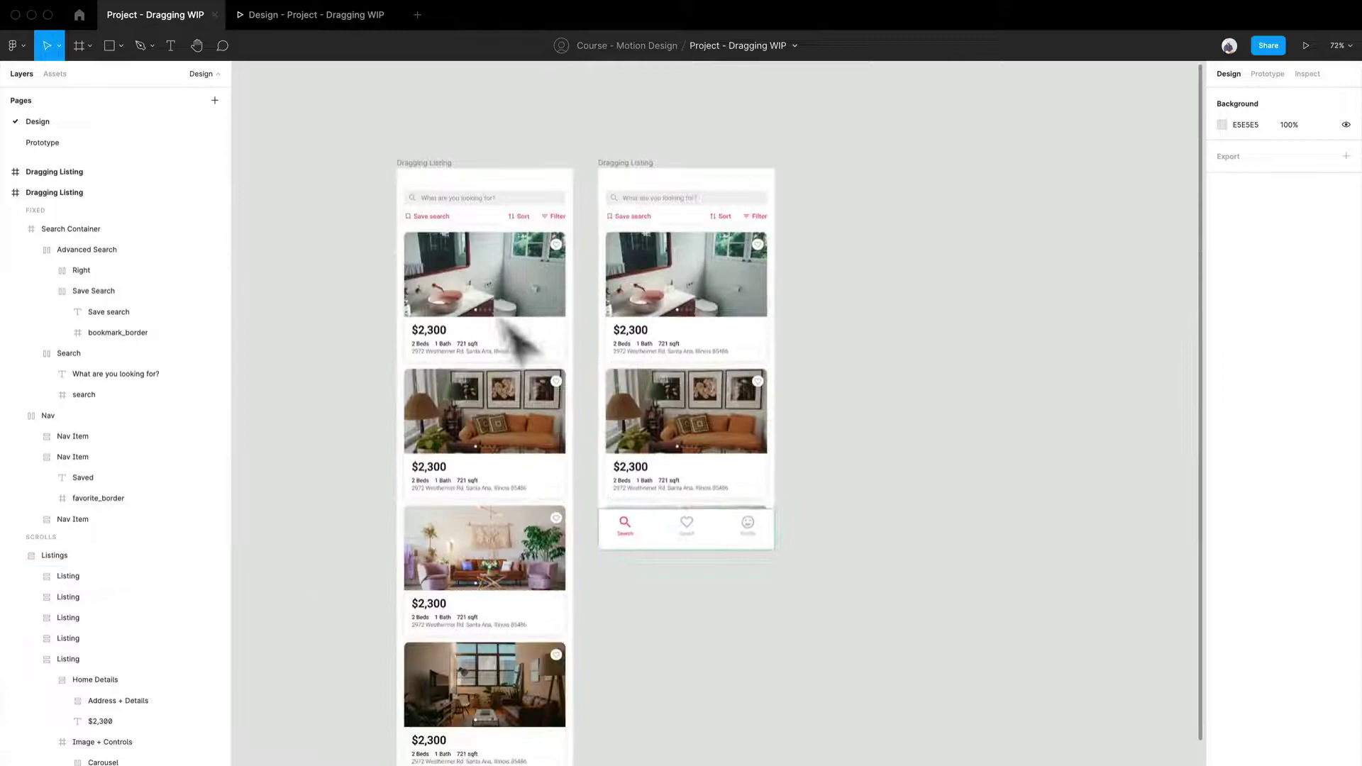
{"action": "left_click", "coordinate": [425, 163]}
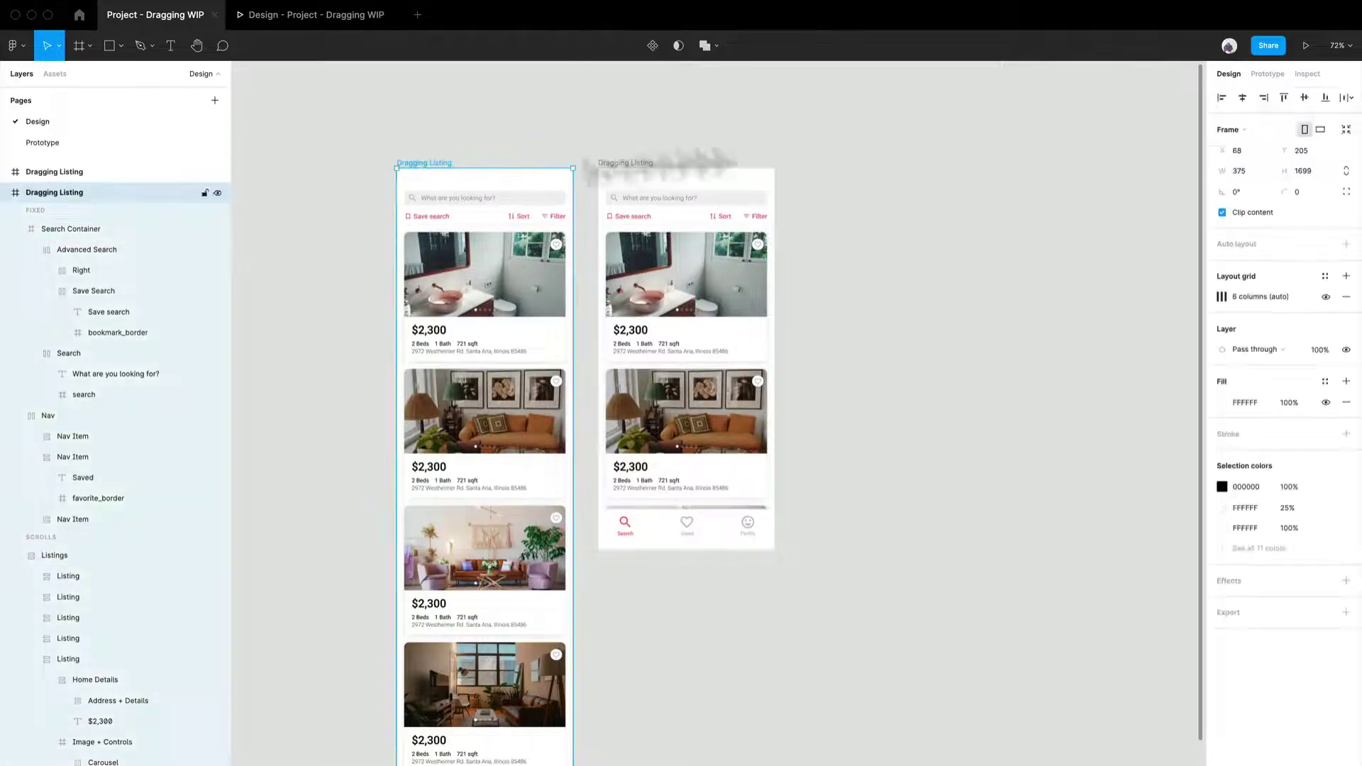
{"action": "left_click", "coordinate": [1264, 74]}
{"action": "scroll", "coordinate": [422, 203], "scroll_direction": "up", "scroll_amount": 5}
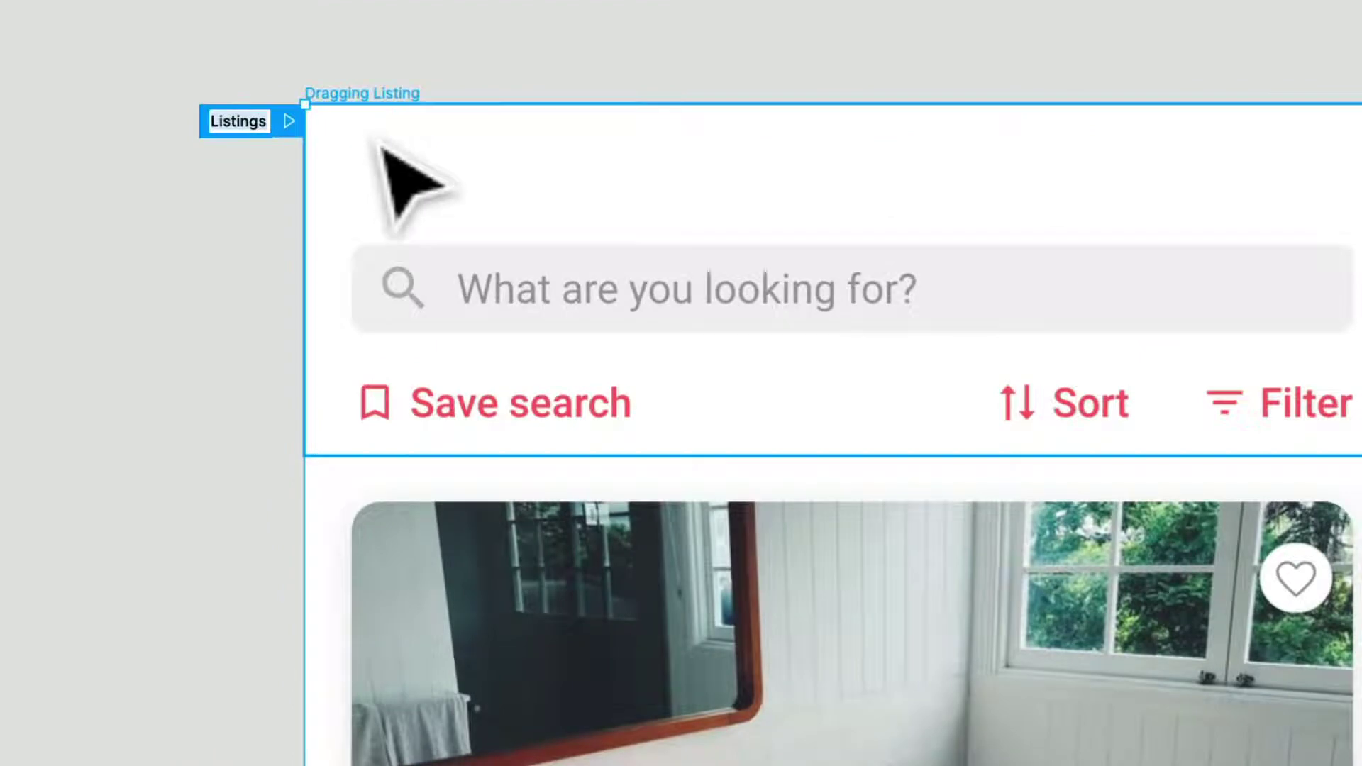
{"action": "double_click", "coordinate": [351, 153]}
{"action": "type", "text": "Normal Scroll"}
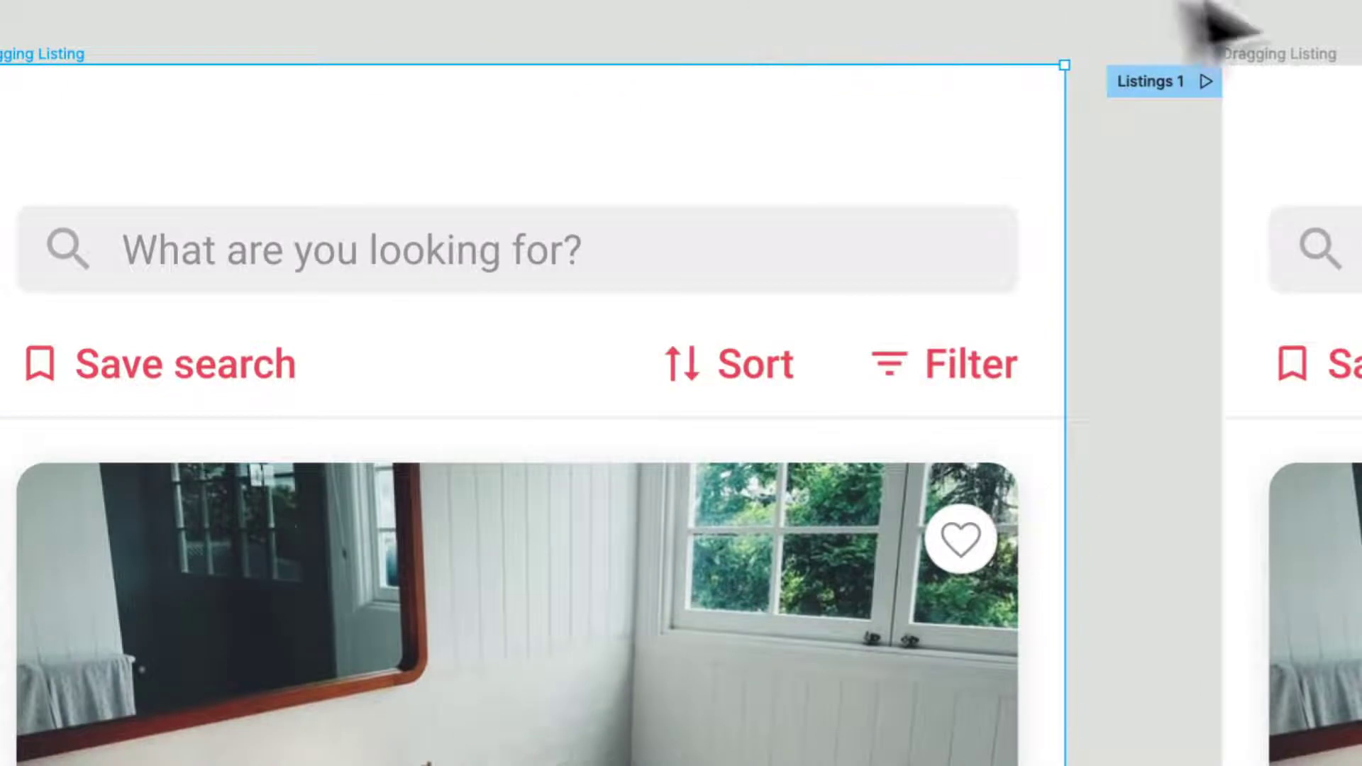
Rename the shorter Dragging Listing frame's flow starting point as Secondary Scroll and deselect it
{"action": "left_click", "coordinate": [1146, 79]}
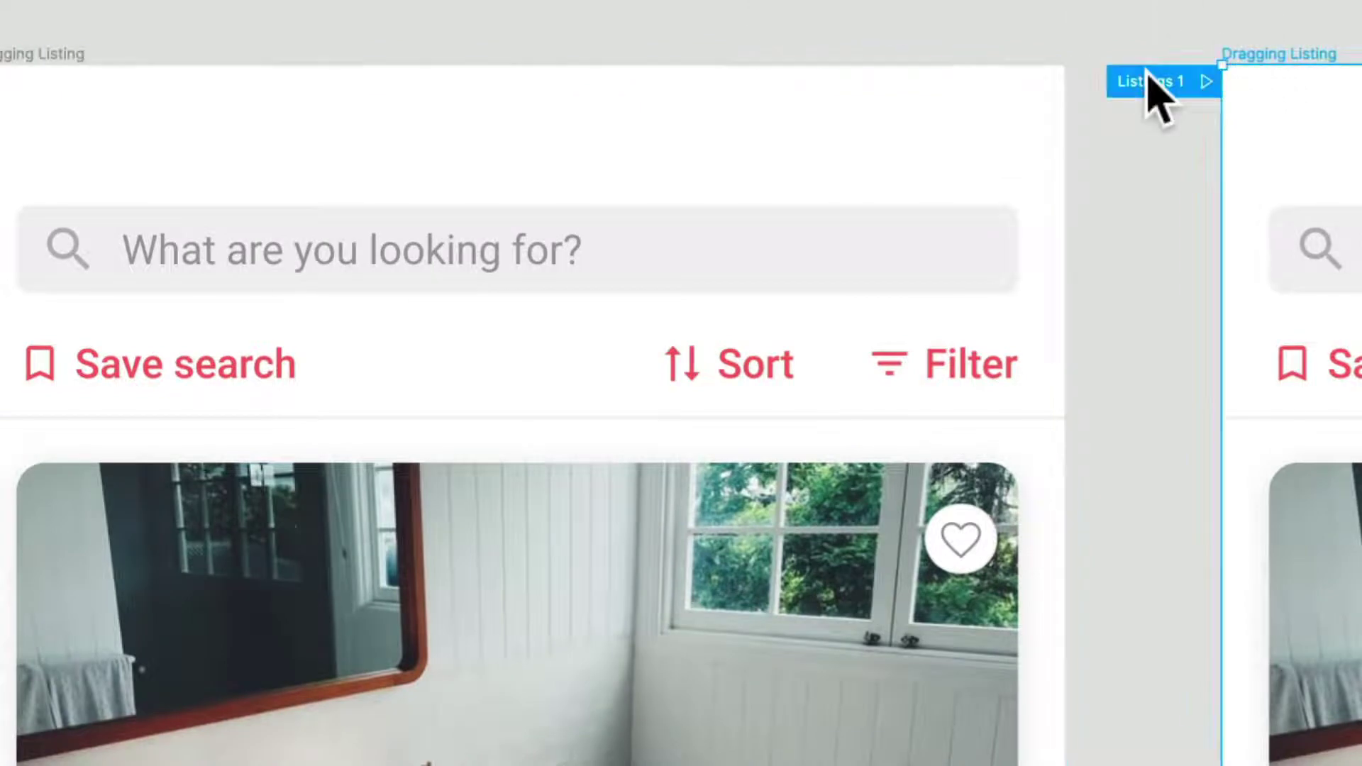
{"action": "double_click", "coordinate": [1146, 79]}
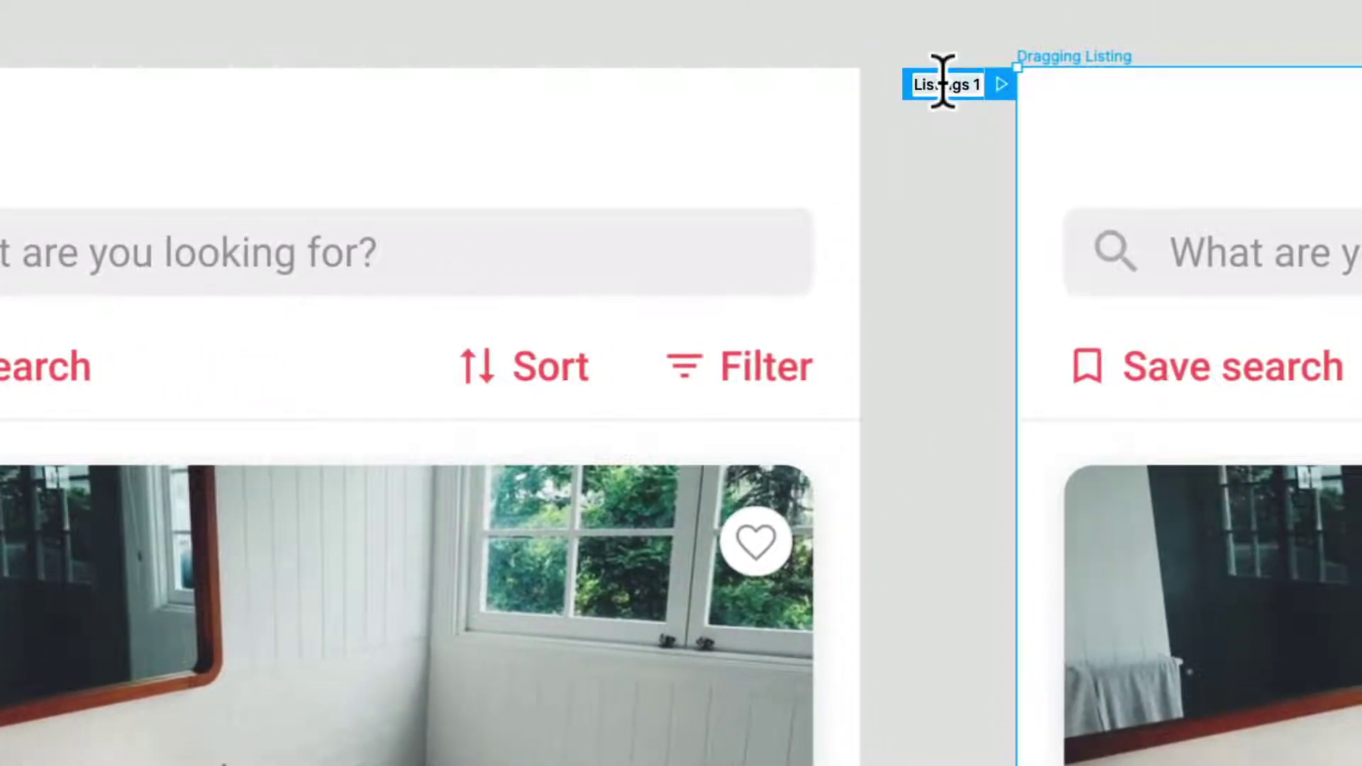
{"action": "type", "text": "Secondary"}
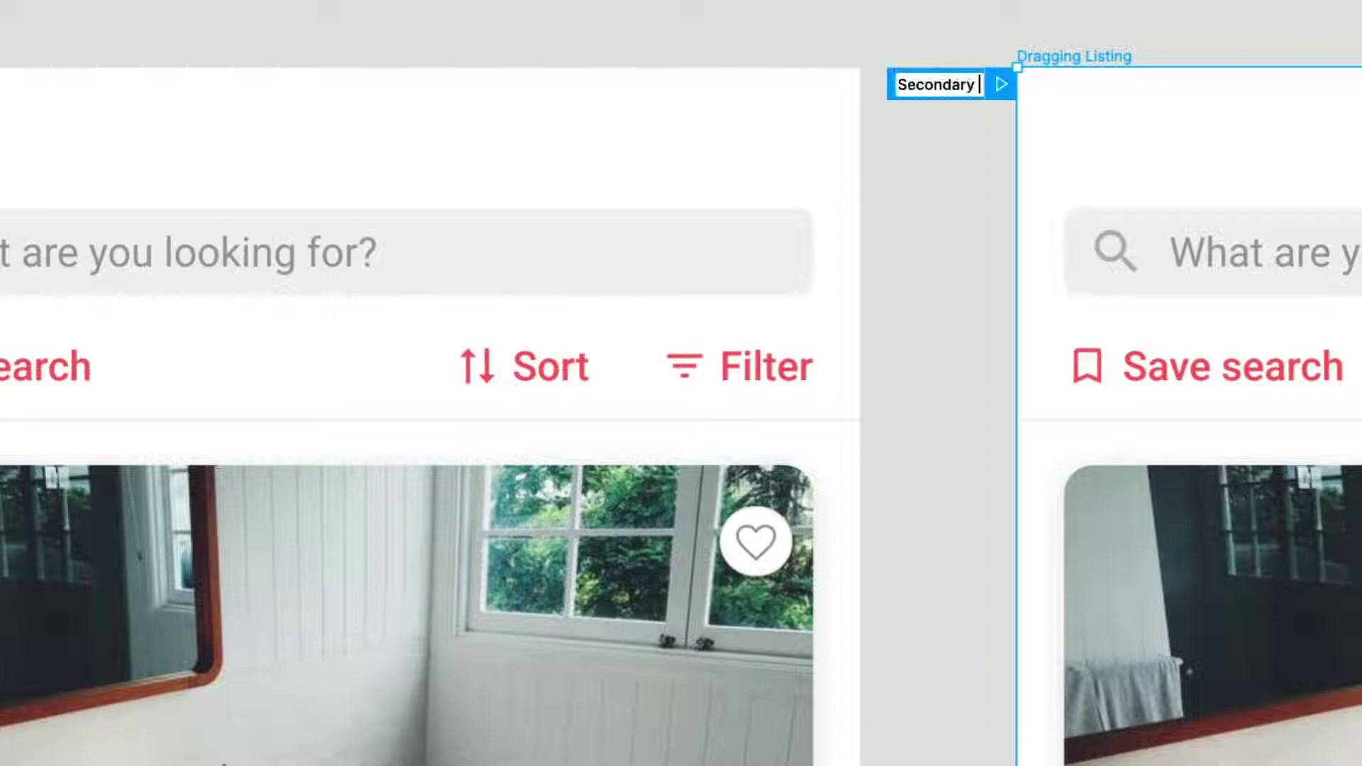
{"action": "type", "text": " Scroll"}
{"action": "key", "text": "Return"}
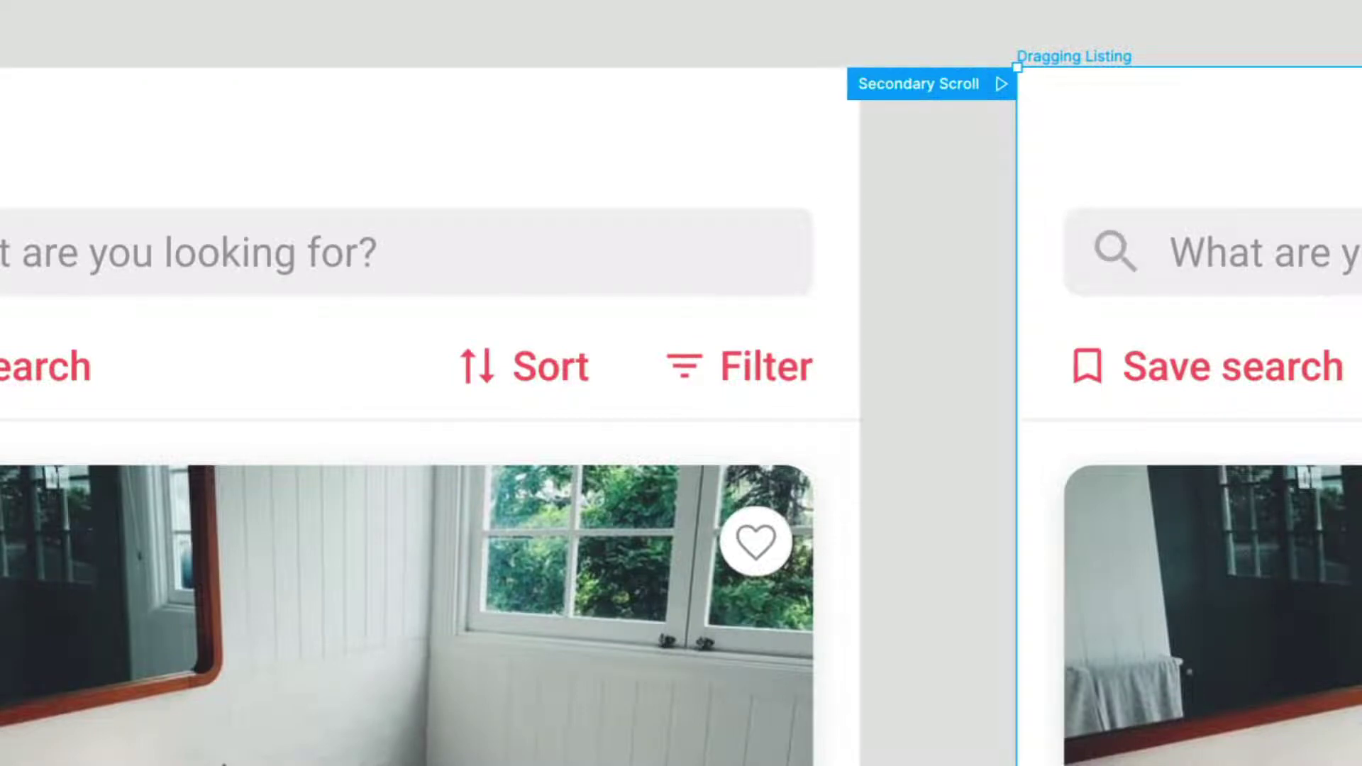
{"action": "left_click", "coordinate": [1004, 500]}
Shorten the Secondary Scroll screen's Listings frame to a height of about 582, ending just below the second listing
{"action": "scroll", "coordinate": [1004, 501], "scroll_direction": "down", "scroll_amount": 5}
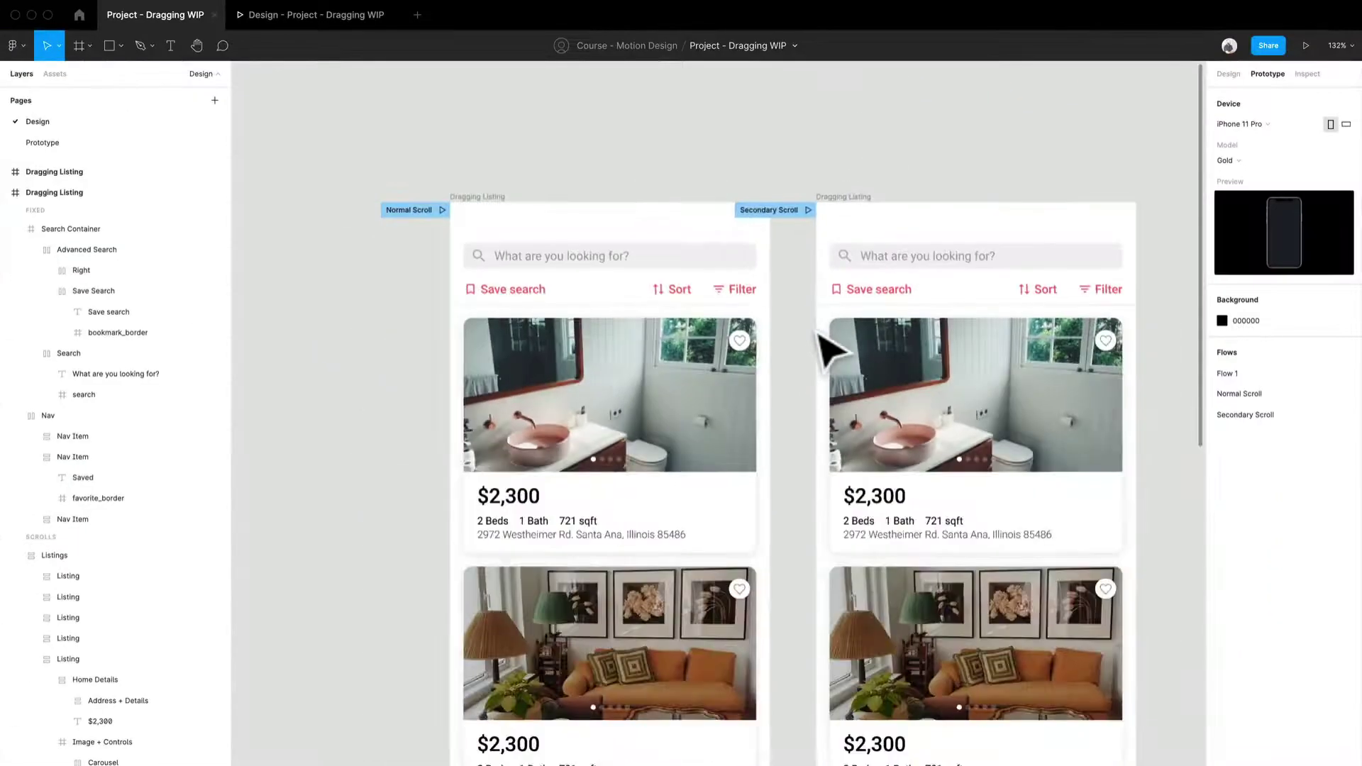
{"action": "scroll", "coordinate": [816, 332], "scroll_direction": "down", "scroll_amount": 1}
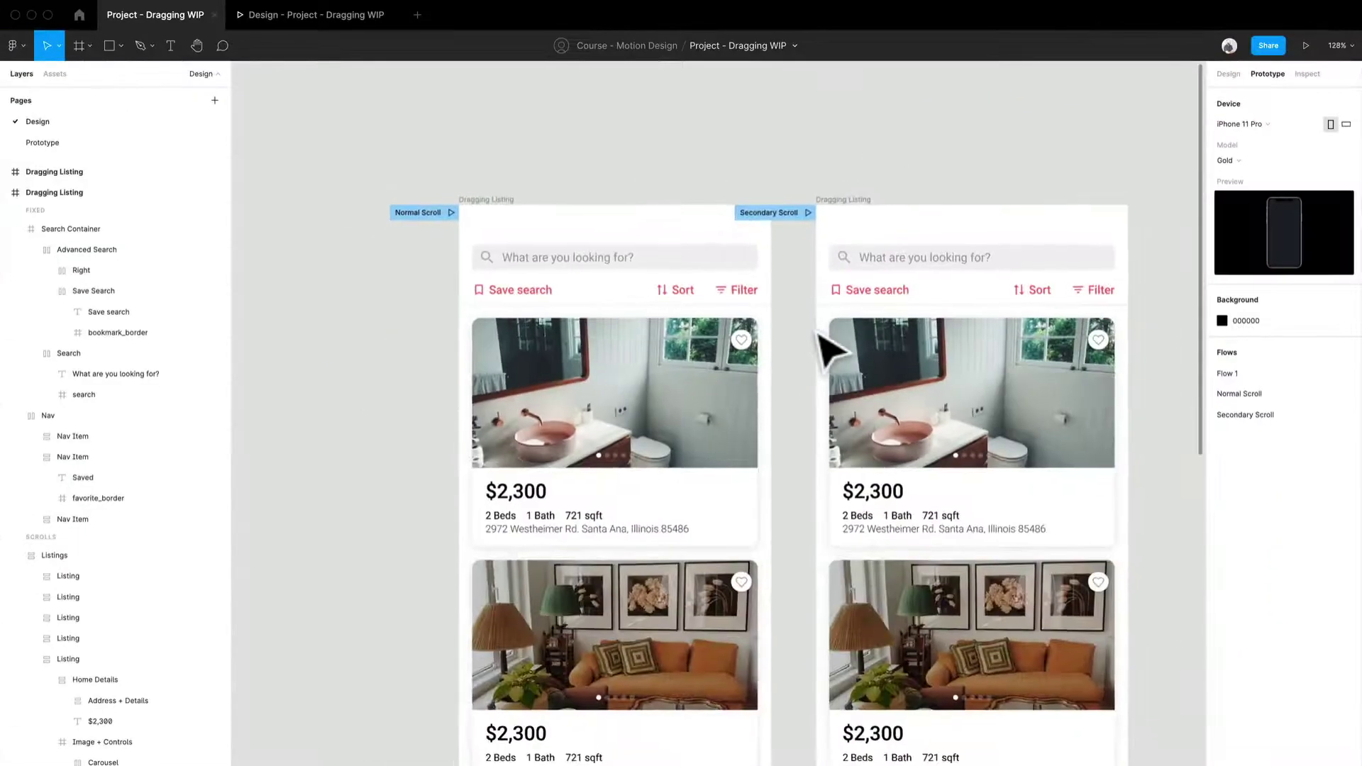
{"action": "left_click_drag", "start_coordinate": [821, 494], "coordinate": [647, 264]}
{"action": "left_click", "coordinate": [839, 365]}
{"action": "scroll", "coordinate": [827, 365], "scroll_direction": "down", "scroll_amount": 5}
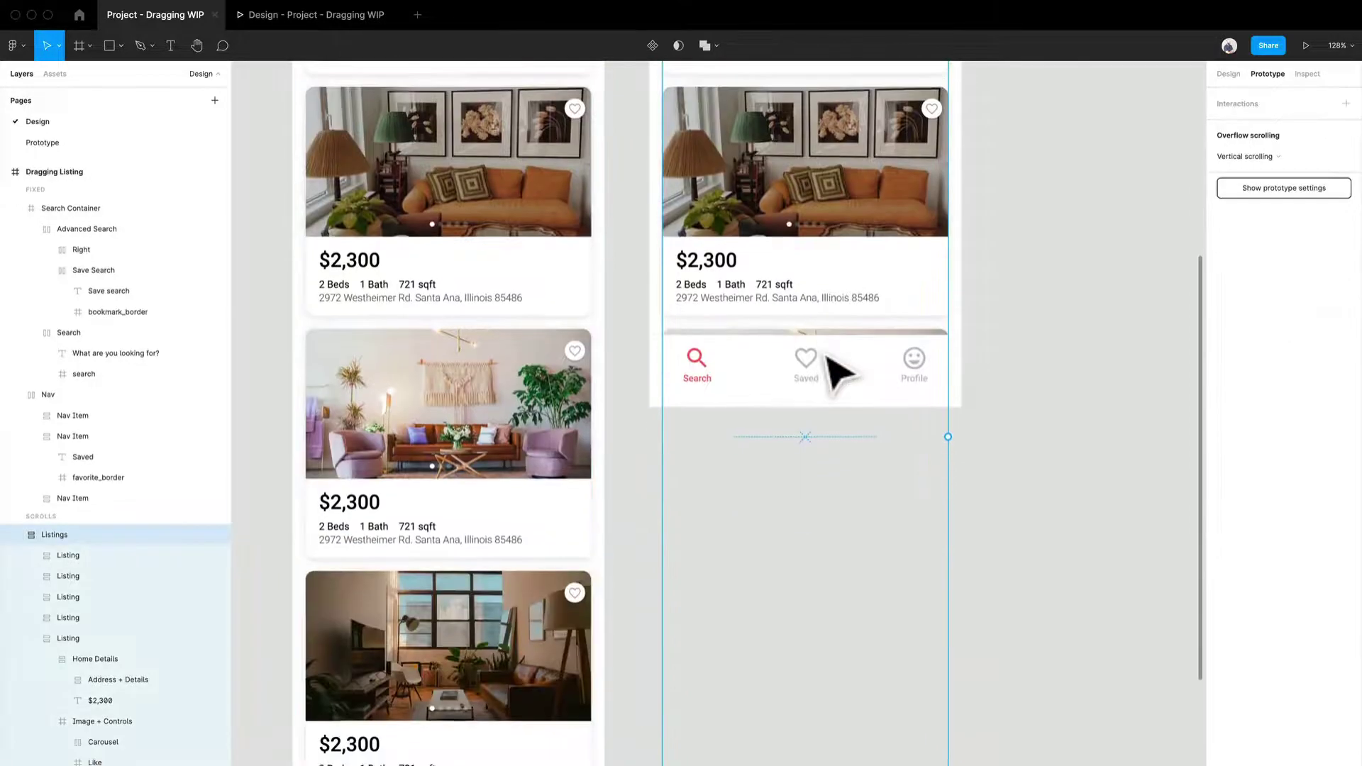
{"action": "scroll", "coordinate": [837, 371], "scroll_direction": "down", "scroll_amount": 3}
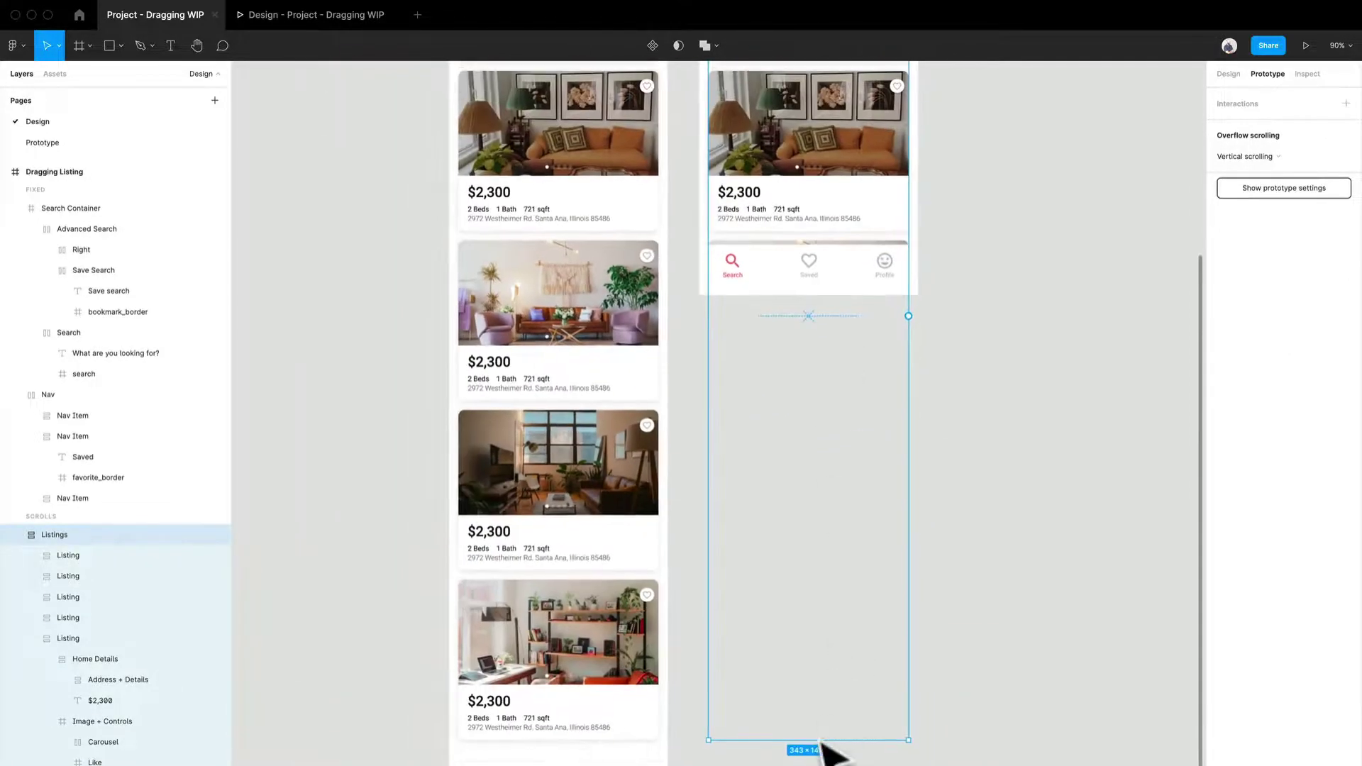
{"action": "left_click_drag", "start_coordinate": [819, 740], "coordinate": [821, 257]}
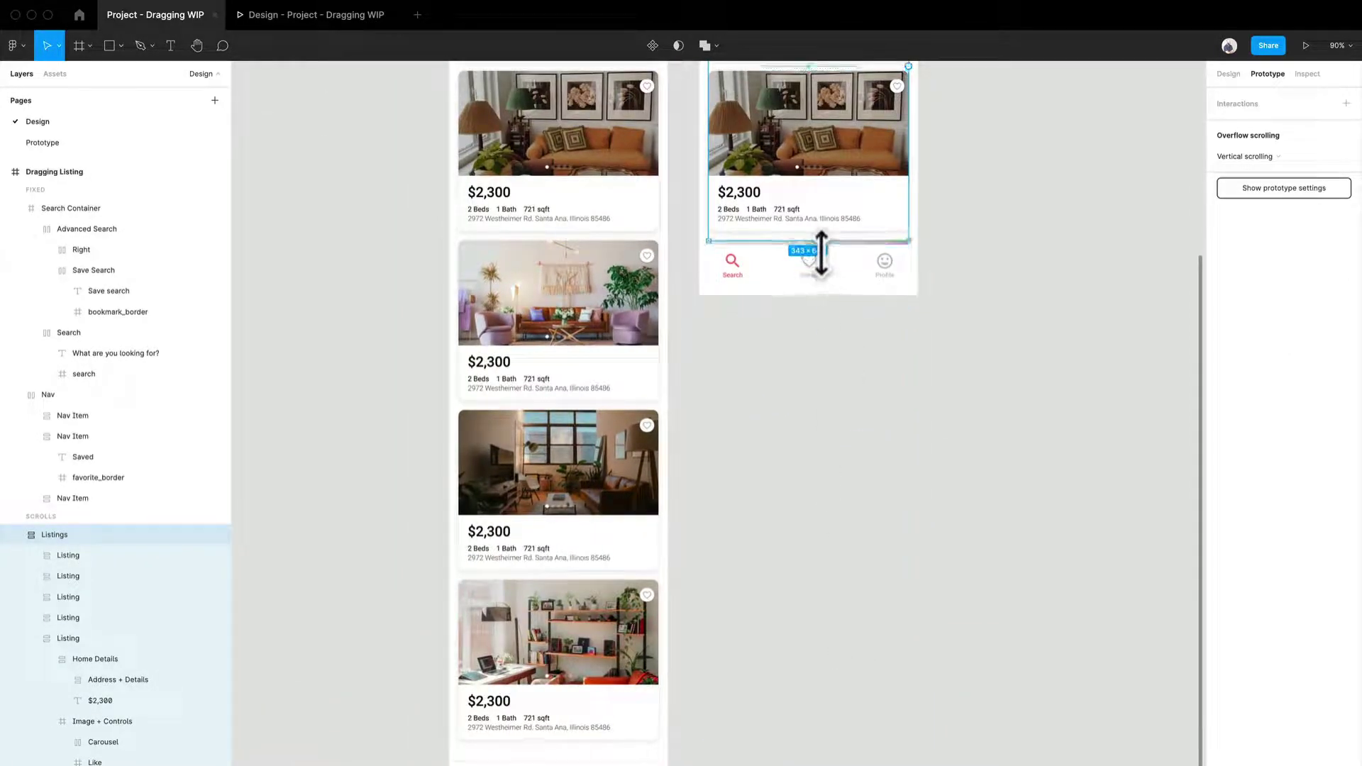
{"action": "scroll", "coordinate": [822, 249], "scroll_direction": "up", "scroll_amount": 10}
{"action": "scroll", "coordinate": [821, 248], "scroll_direction": "down", "scroll_amount": 3}
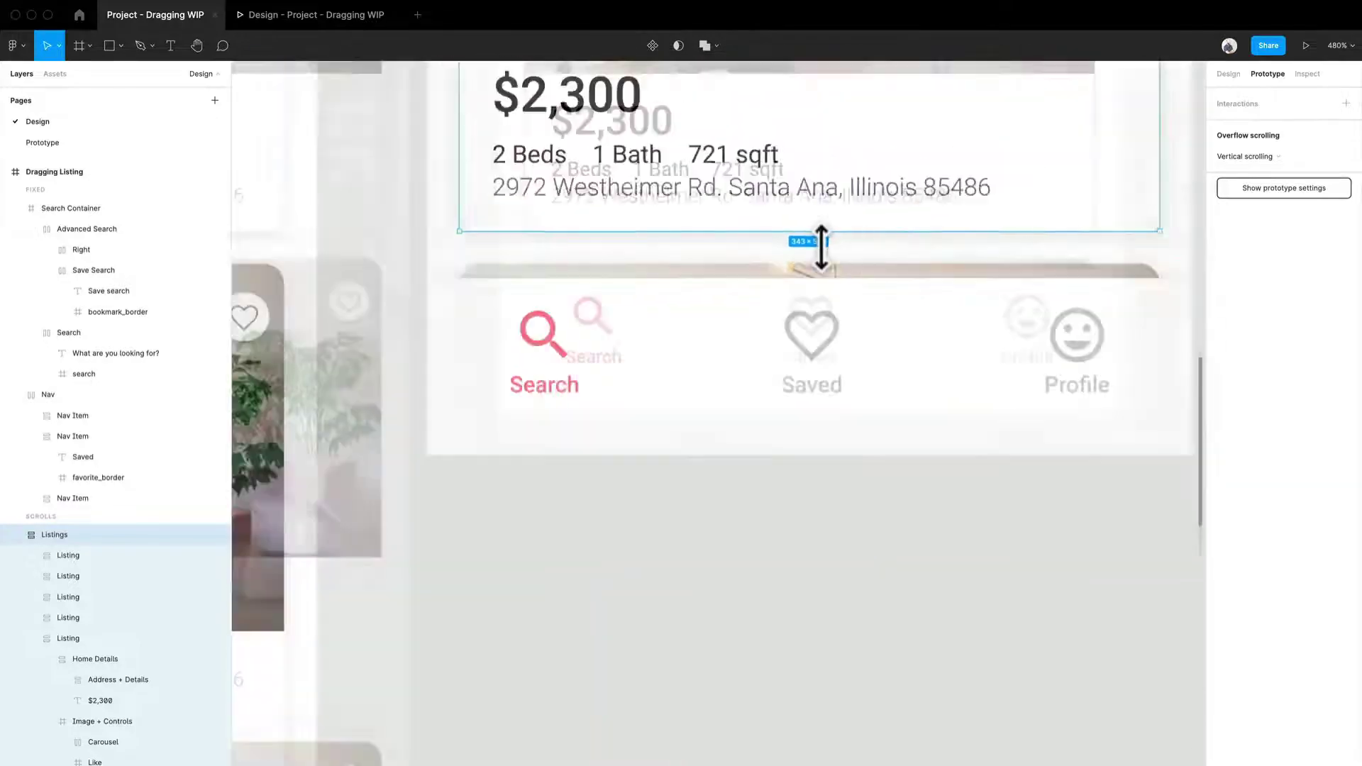
{"action": "left_click_drag", "start_coordinate": [822, 248], "coordinate": [745, 718]}
{"action": "scroll", "coordinate": [733, 518], "scroll_direction": "down", "scroll_amount": 3}
{"action": "scroll", "coordinate": [737, 528], "scroll_direction": "down", "scroll_amount": 6}
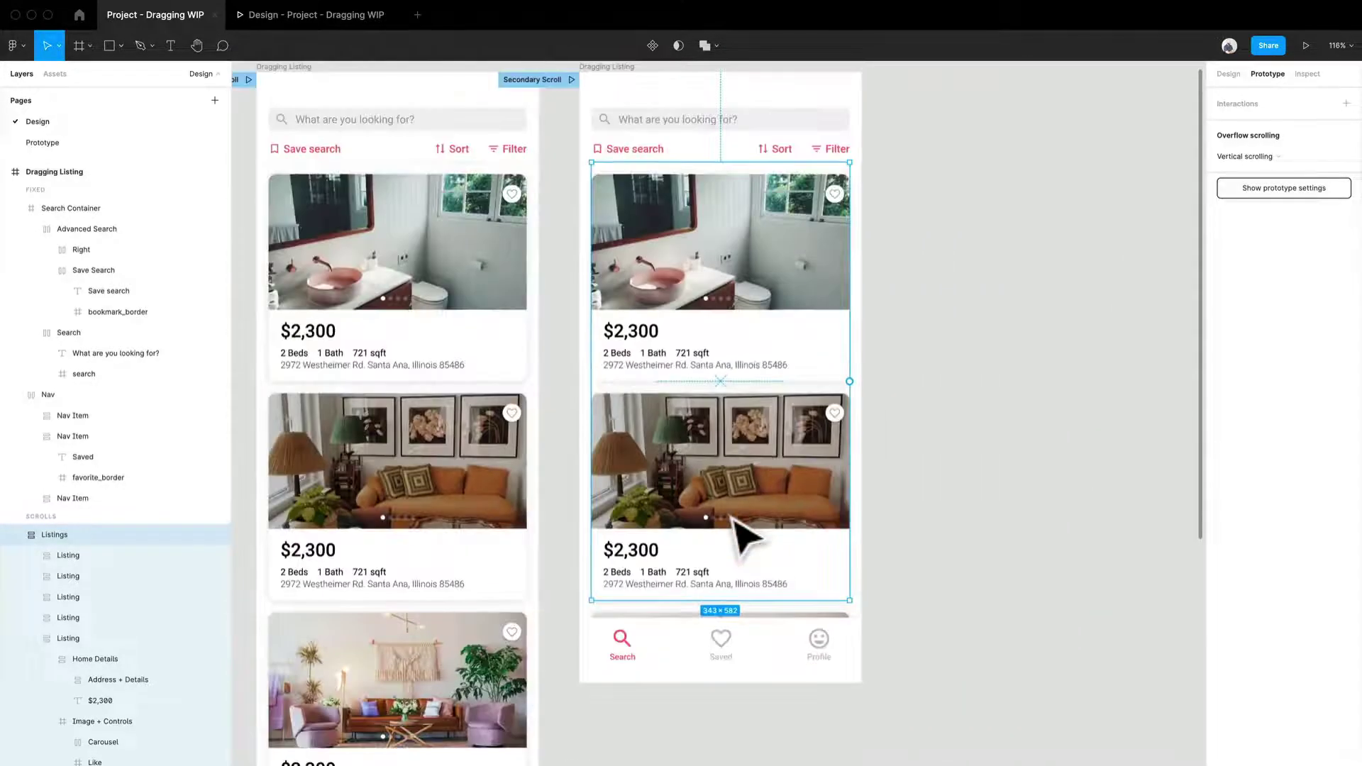
Examine the shortened Listings frame's overflow scrolling setting, and compare the Normal Scroll and Secondary Scroll screens
{"action": "scroll", "coordinate": [684, 651], "scroll_direction": "up", "scroll_amount": 4}
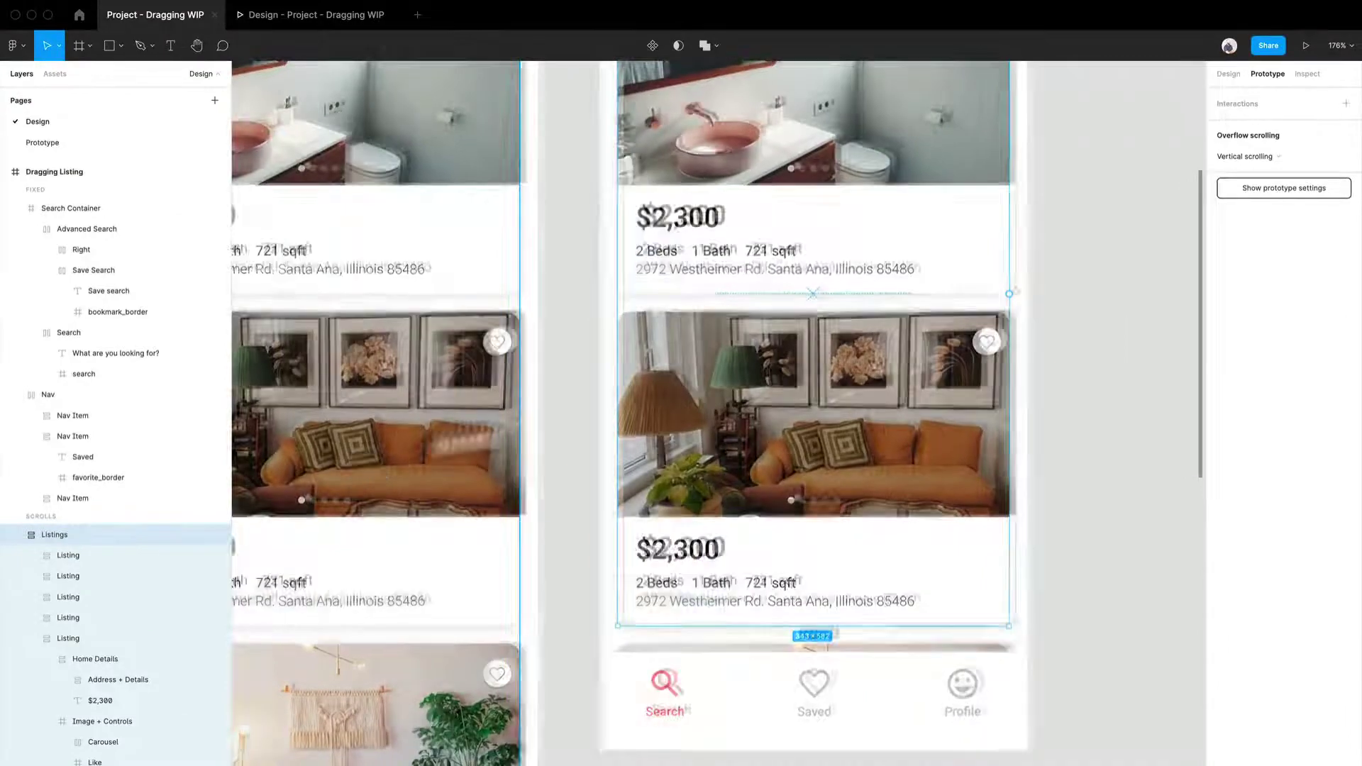
{"action": "left_click_drag", "start_coordinate": [465, 439], "coordinate": [742, 402]}
{"action": "scroll", "coordinate": [742, 402], "scroll_direction": "down", "scroll_amount": 8}
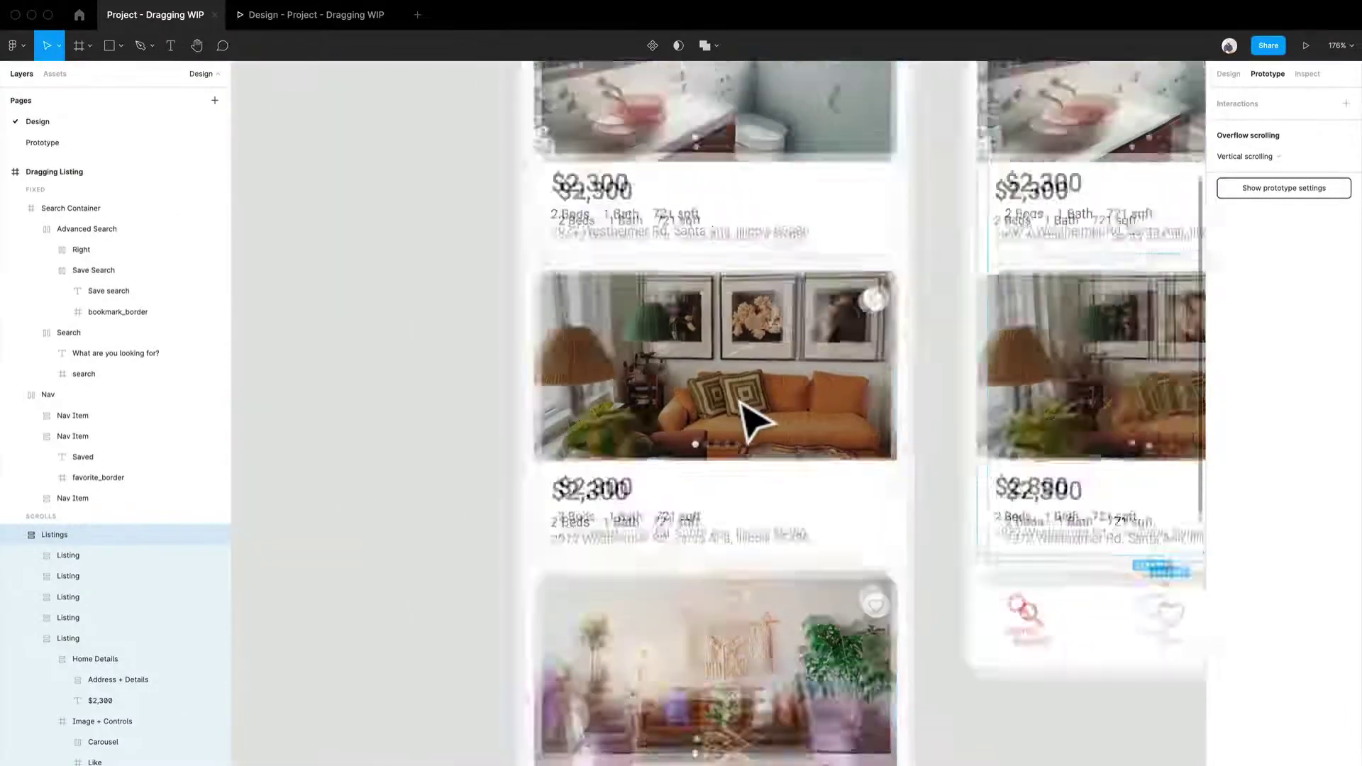
{"action": "left_click", "coordinate": [971, 640]}
{"action": "left_click_drag", "start_coordinate": [977, 653], "coordinate": [767, 597]}
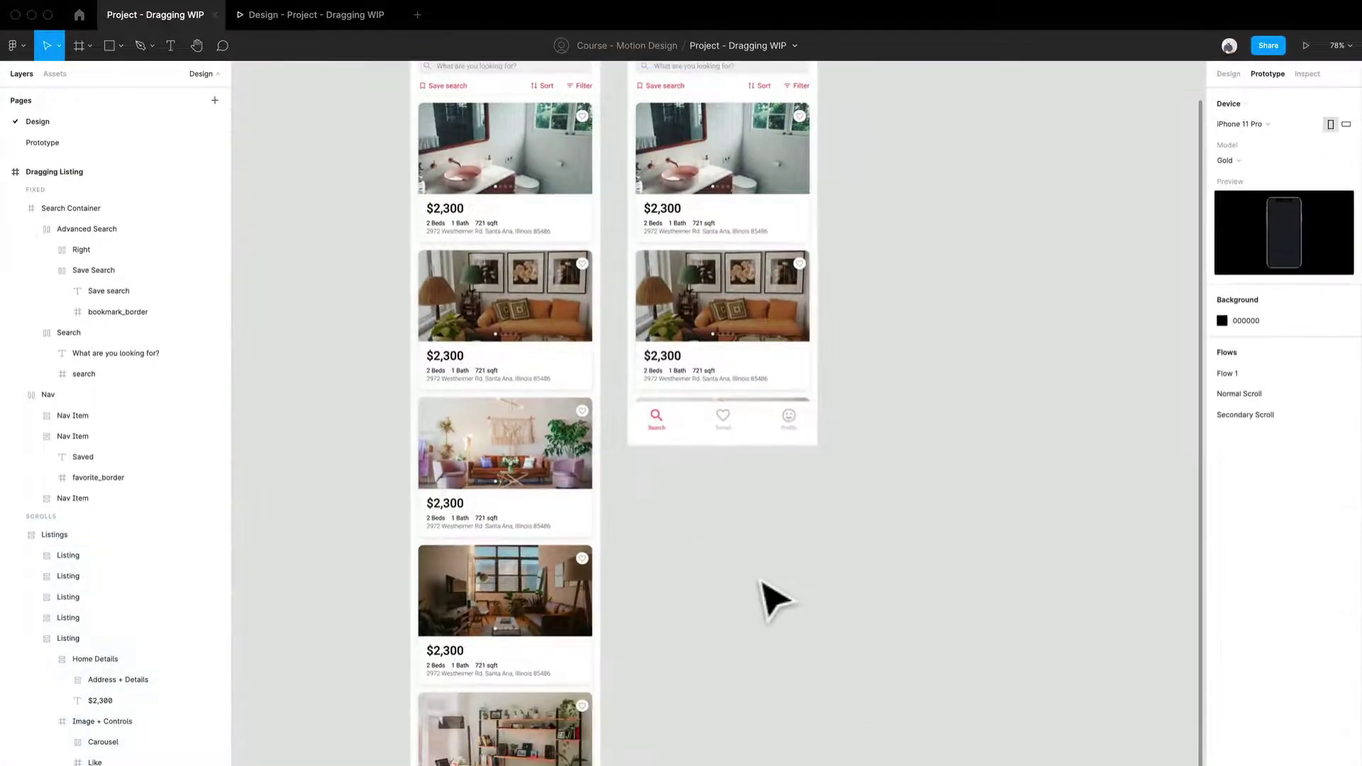
{"action": "left_click_drag", "start_coordinate": [762, 549], "coordinate": [803, 554]}
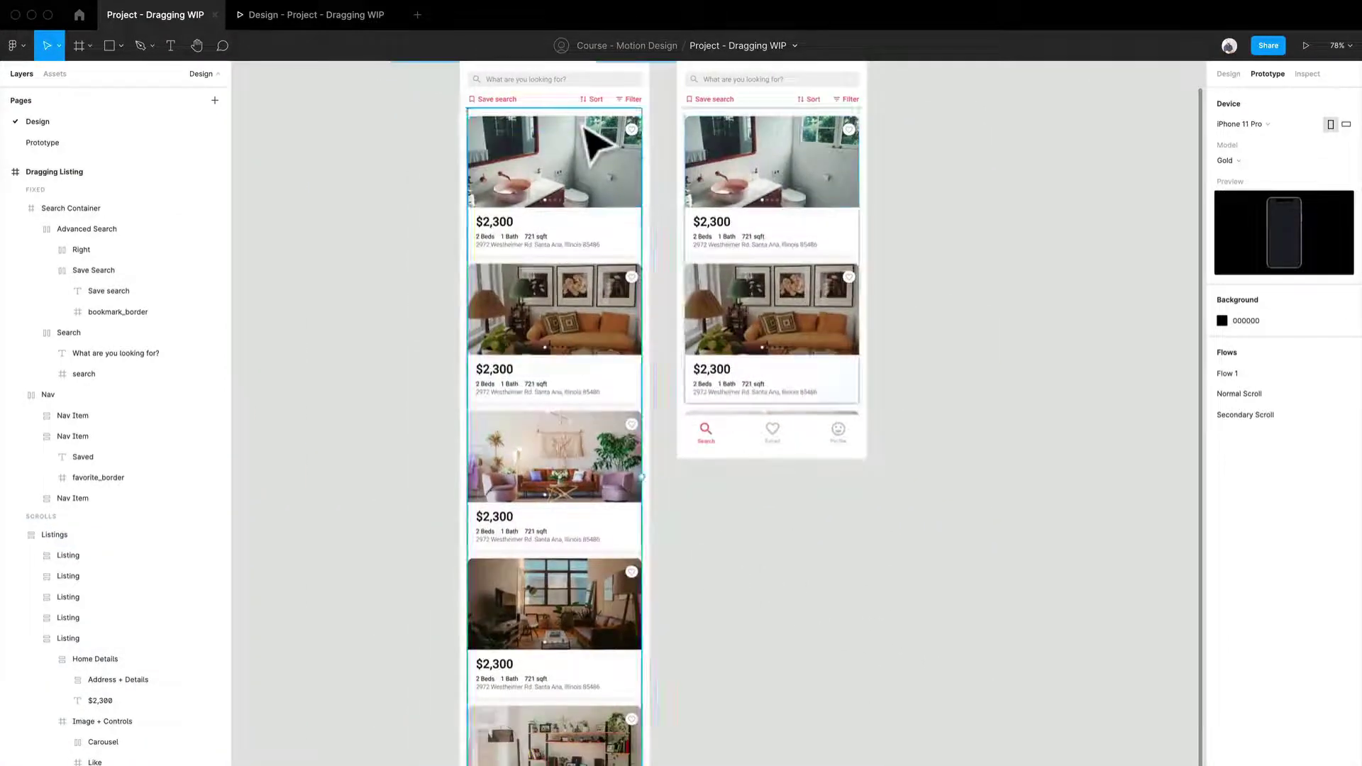
{"action": "scroll", "coordinate": [582, 126], "scroll_direction": "down", "scroll_amount": 1}
{"action": "scroll", "coordinate": [578, 234], "scroll_direction": "down", "scroll_amount": 1, "text": "ctrl"}
{"action": "scroll", "coordinate": [554, 199], "scroll_direction": "up", "scroll_amount": 3}
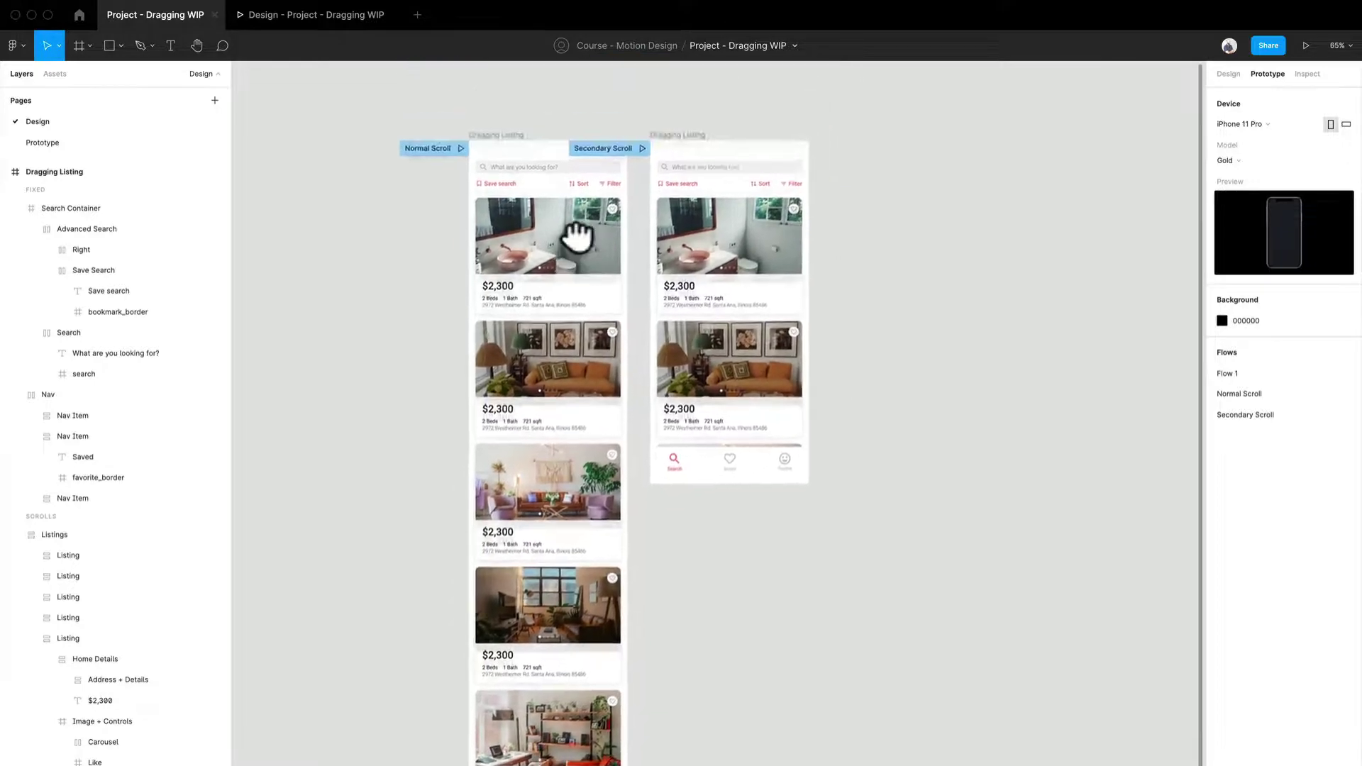
Inspect the Normal Scroll screen's Search Container and Nav, and check the Secondary Scroll frame's overflow scrolling and bottom area
{"action": "left_click", "coordinate": [526, 204]}
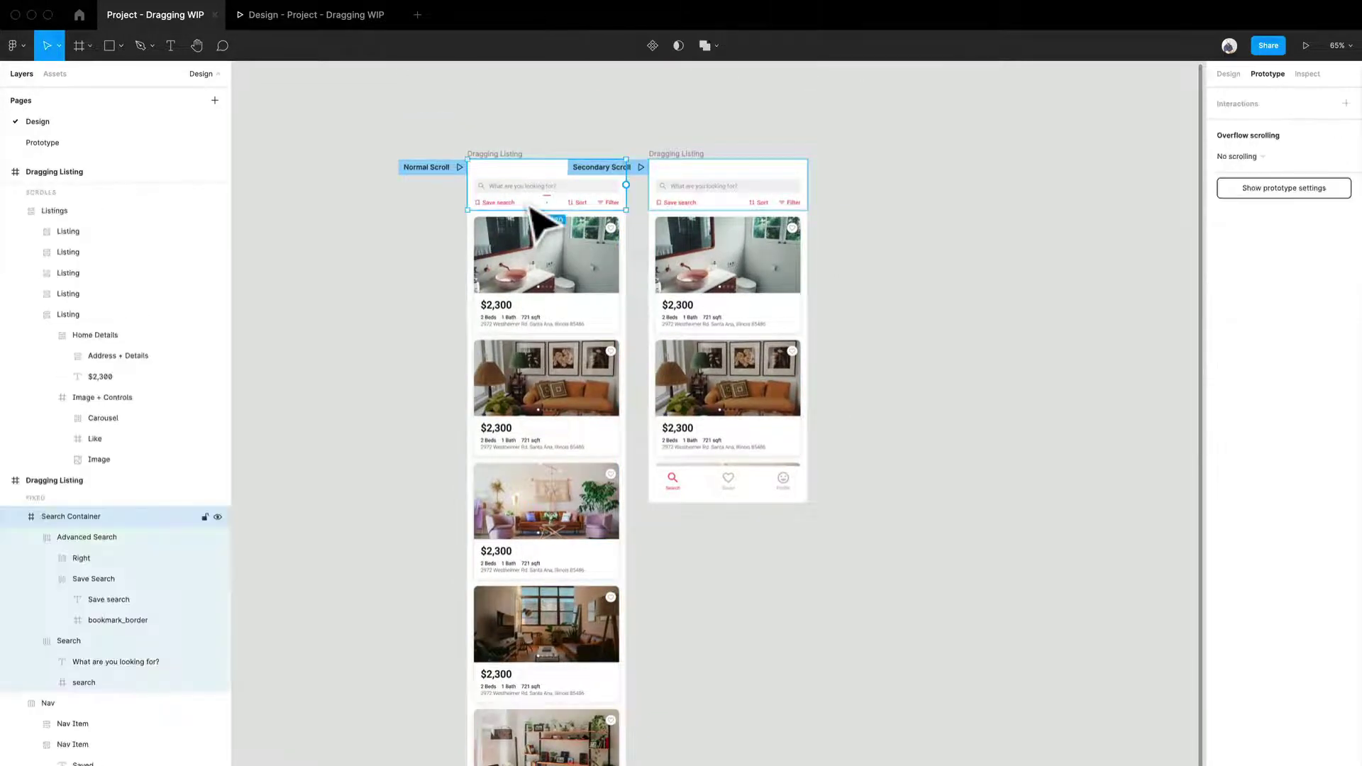
{"action": "scroll", "coordinate": [526, 204], "scroll_direction": "down", "scroll_amount": 1}
{"action": "scroll", "coordinate": [543, 723], "scroll_direction": "down", "scroll_amount": 1}
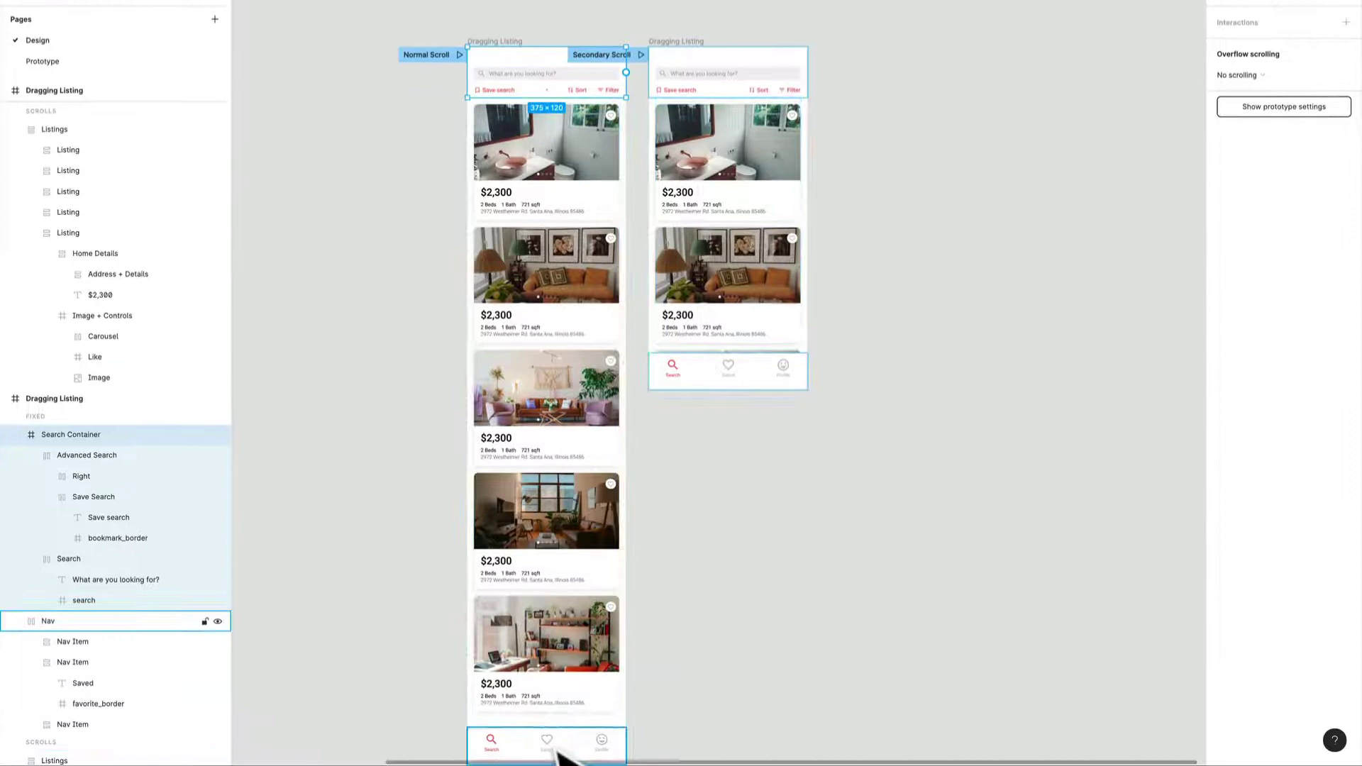
{"action": "left_click", "coordinate": [558, 758]}
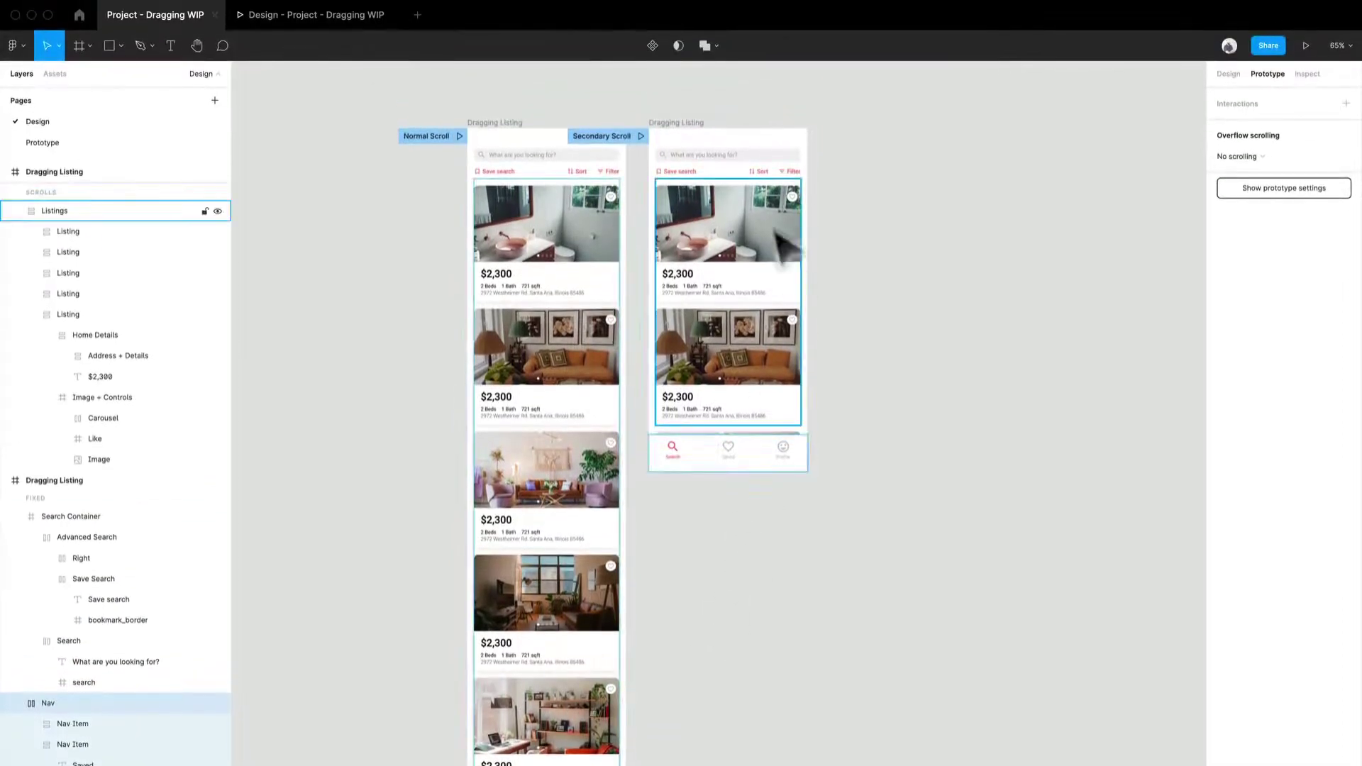
{"action": "left_click", "coordinate": [692, 131]}
{"action": "scroll", "coordinate": [812, 411], "scroll_direction": "up", "scroll_amount": 5}
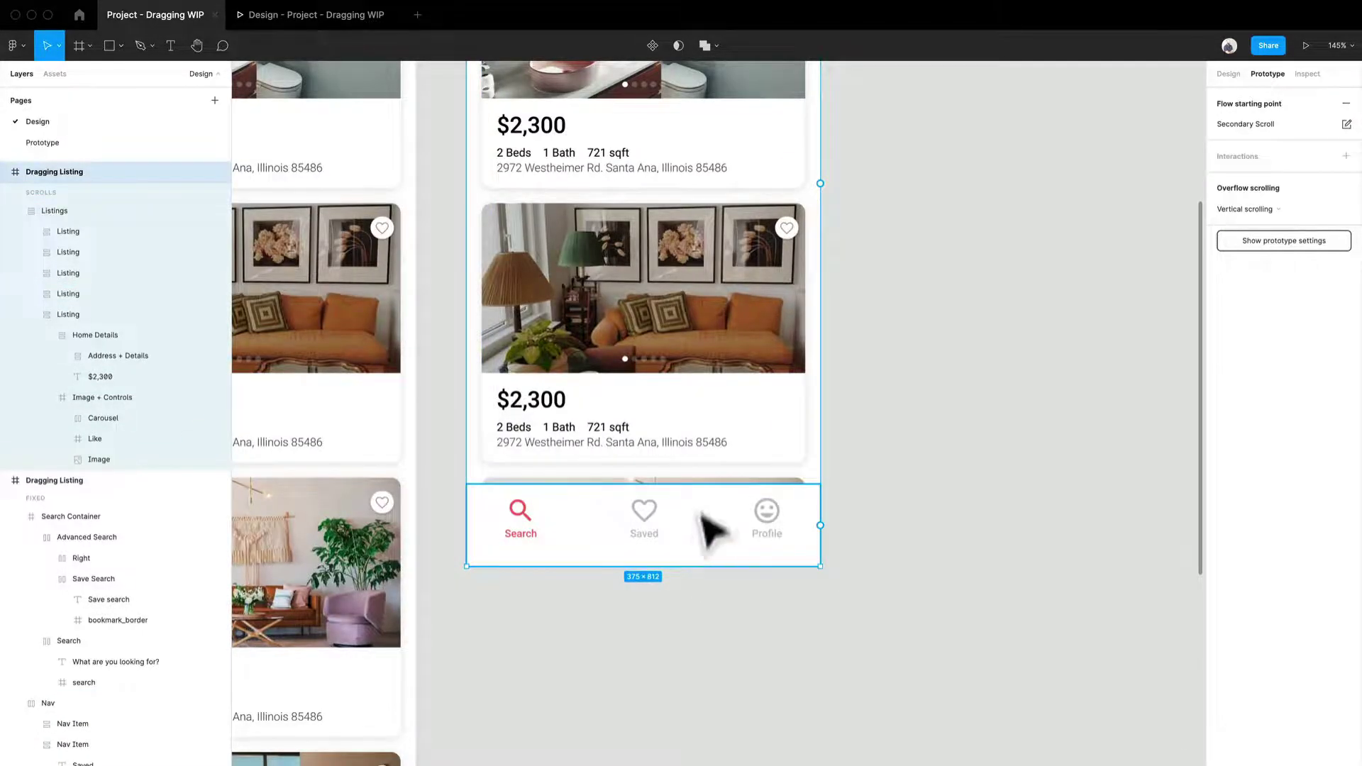
{"action": "scroll", "coordinate": [708, 395], "scroll_direction": "up", "scroll_amount": 5}
Try duplicating the first listing in the Secondary Scroll screen, undo the duplication and deselect everything
{"action": "left_click", "coordinate": [699, 289]}
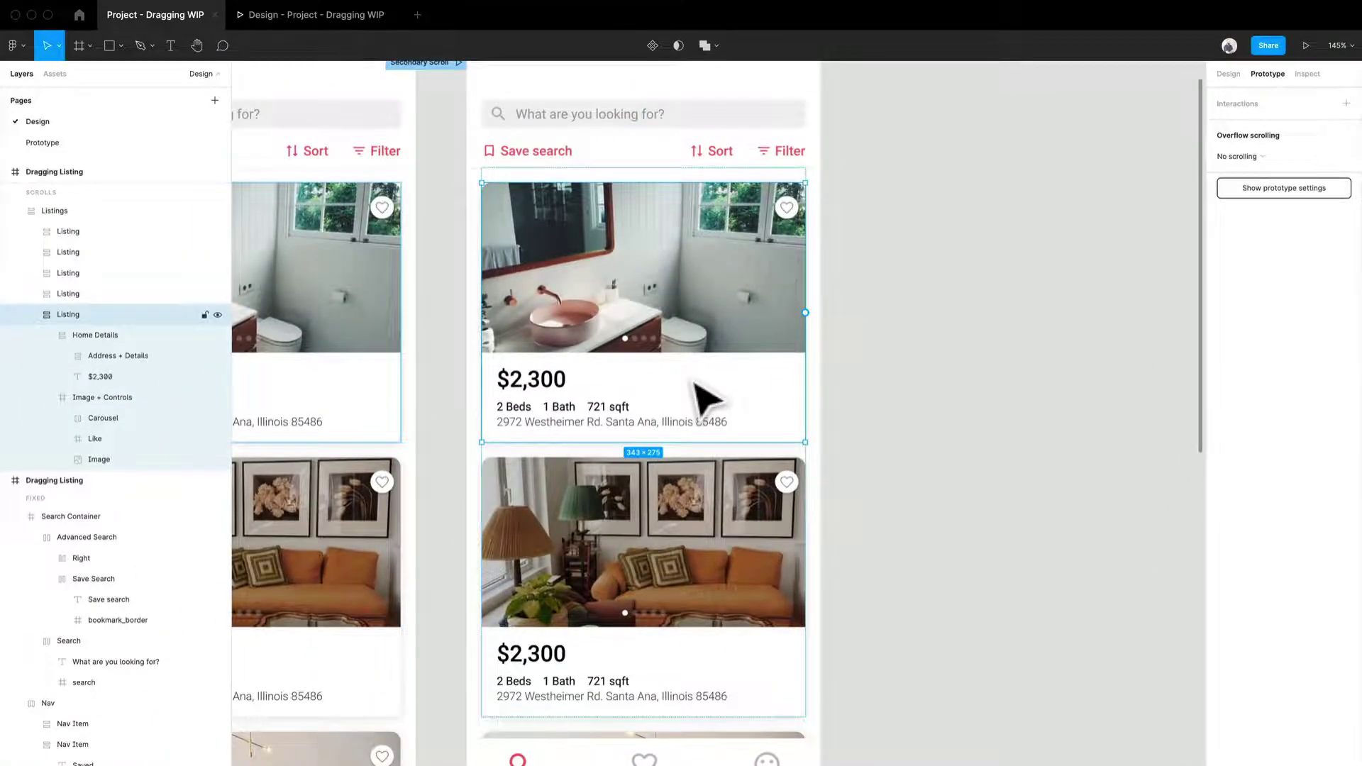
{"action": "key", "text": "super+d"}
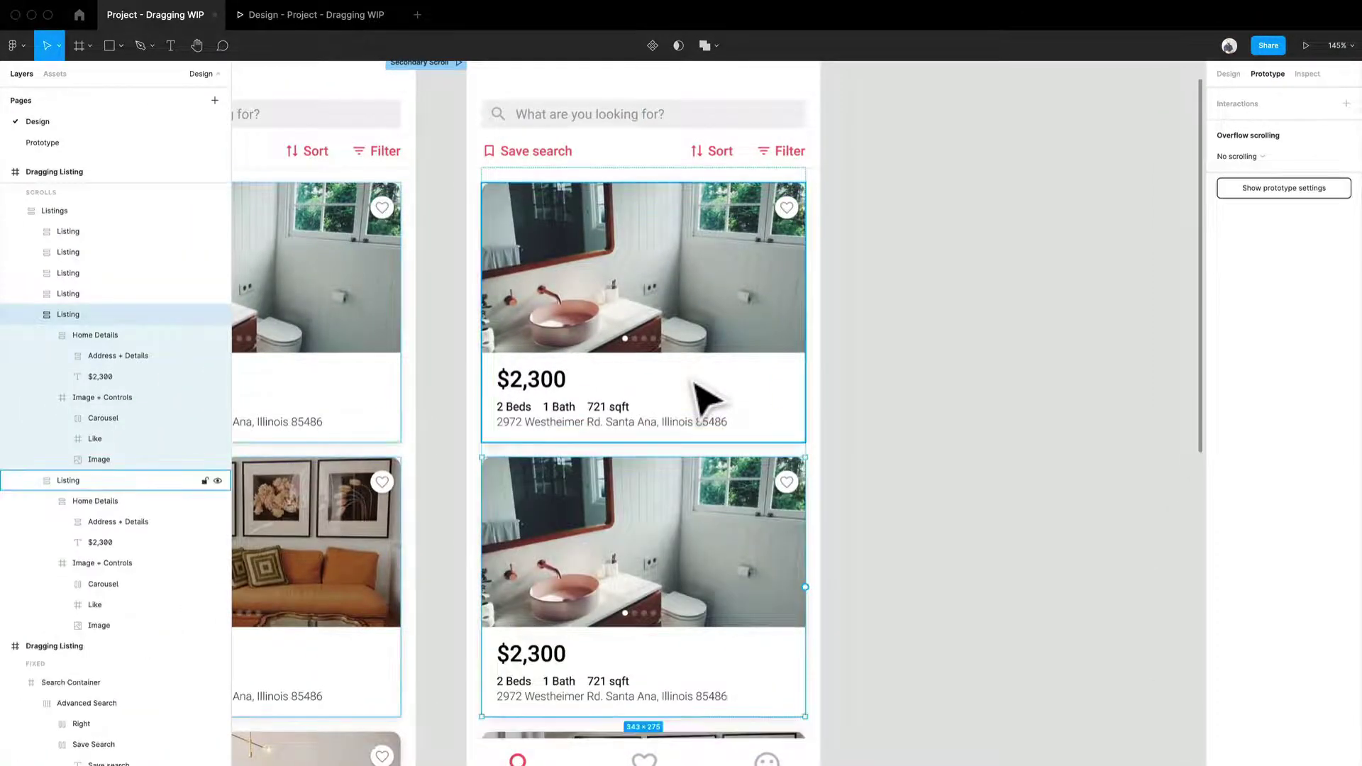
{"action": "key", "text": "super+z"}
{"action": "left_click", "coordinate": [971, 352]}
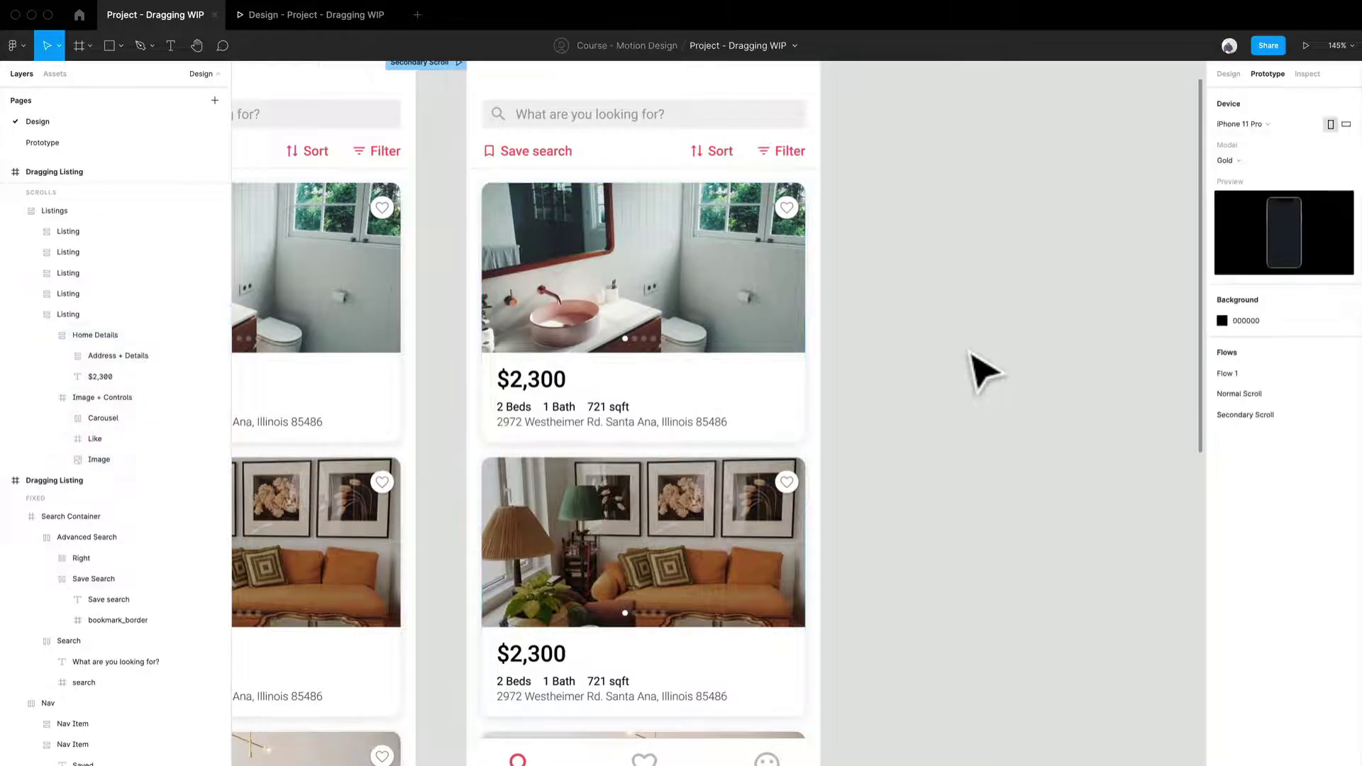
Preview the Normal Scroll flow in the prototype, try dragging its listings, and return to the design file
{"action": "left_click", "coordinate": [287, 16]}
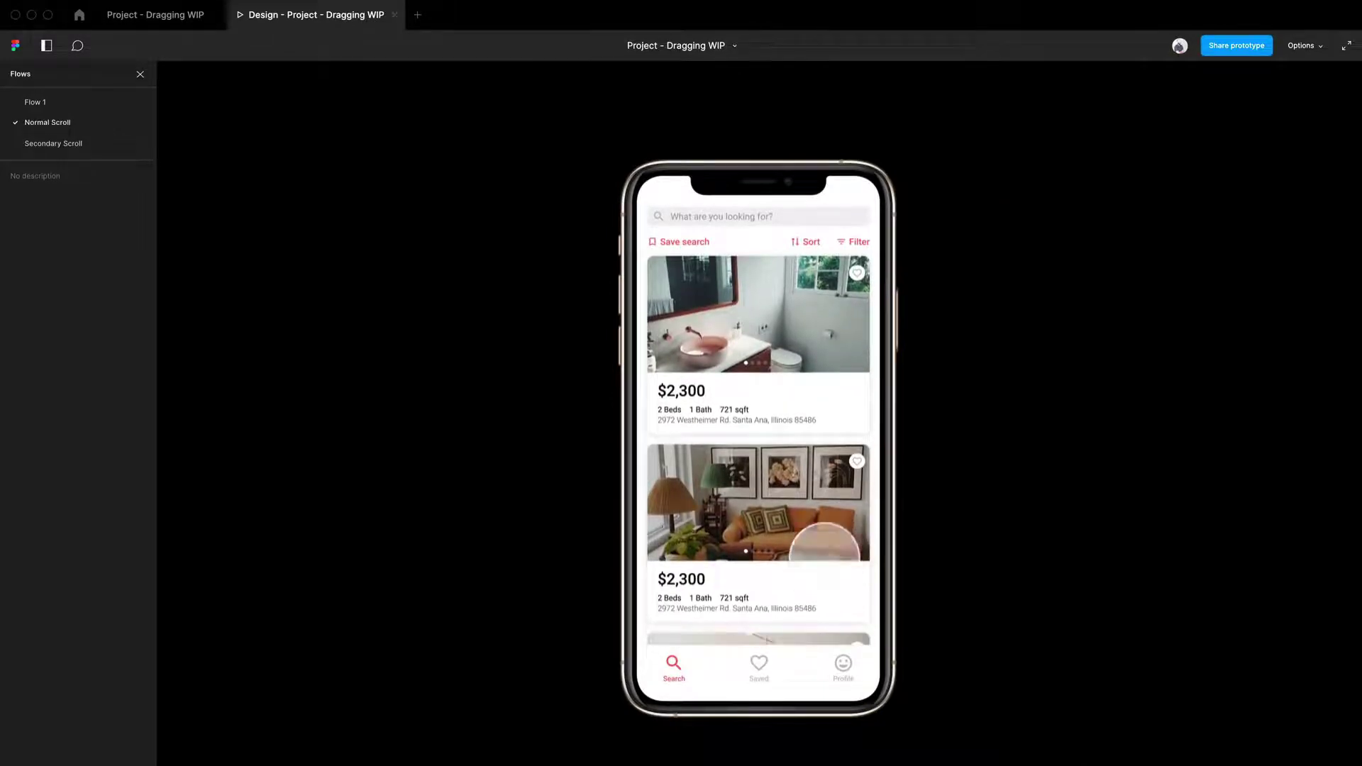
{"action": "left_click_drag", "start_coordinate": [824, 559], "coordinate": [1010, 344]}
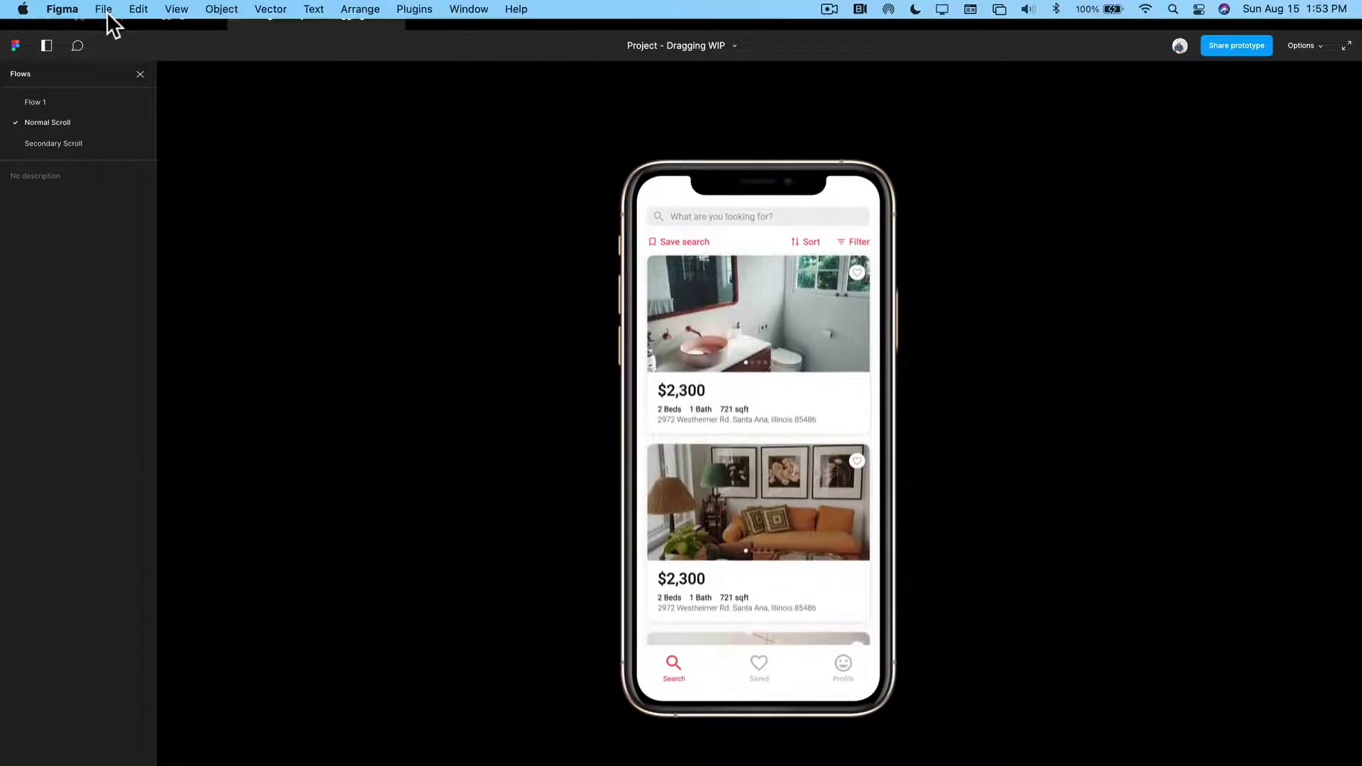
{"action": "left_click", "coordinate": [124, 23]}
Set the overflow scrolling of the Normal Scroll screen's Listings frame to No scrolling
{"action": "scroll", "coordinate": [745, 358], "scroll_direction": "down", "scroll_amount": 5}
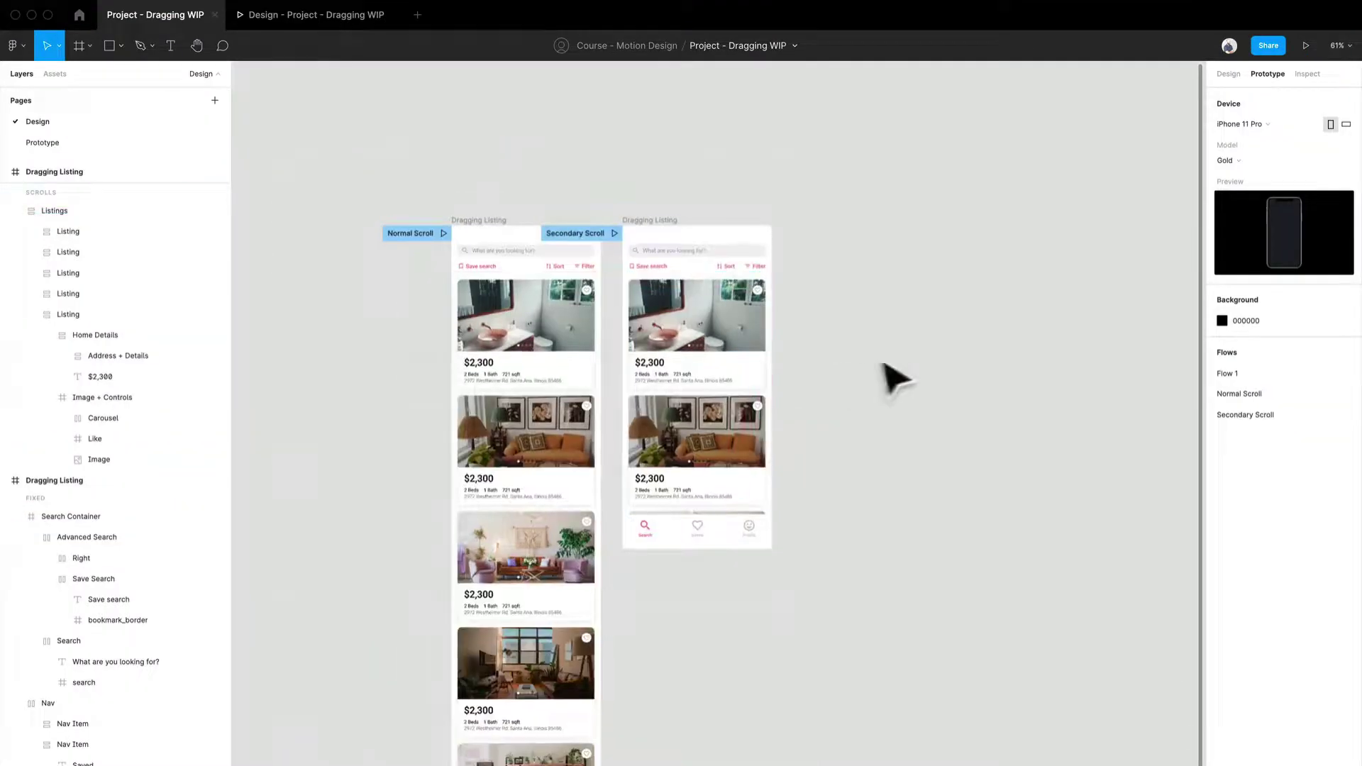
{"action": "left_click", "coordinate": [504, 243]}
{"action": "scroll", "coordinate": [528, 390], "scroll_direction": "down", "scroll_amount": 3}
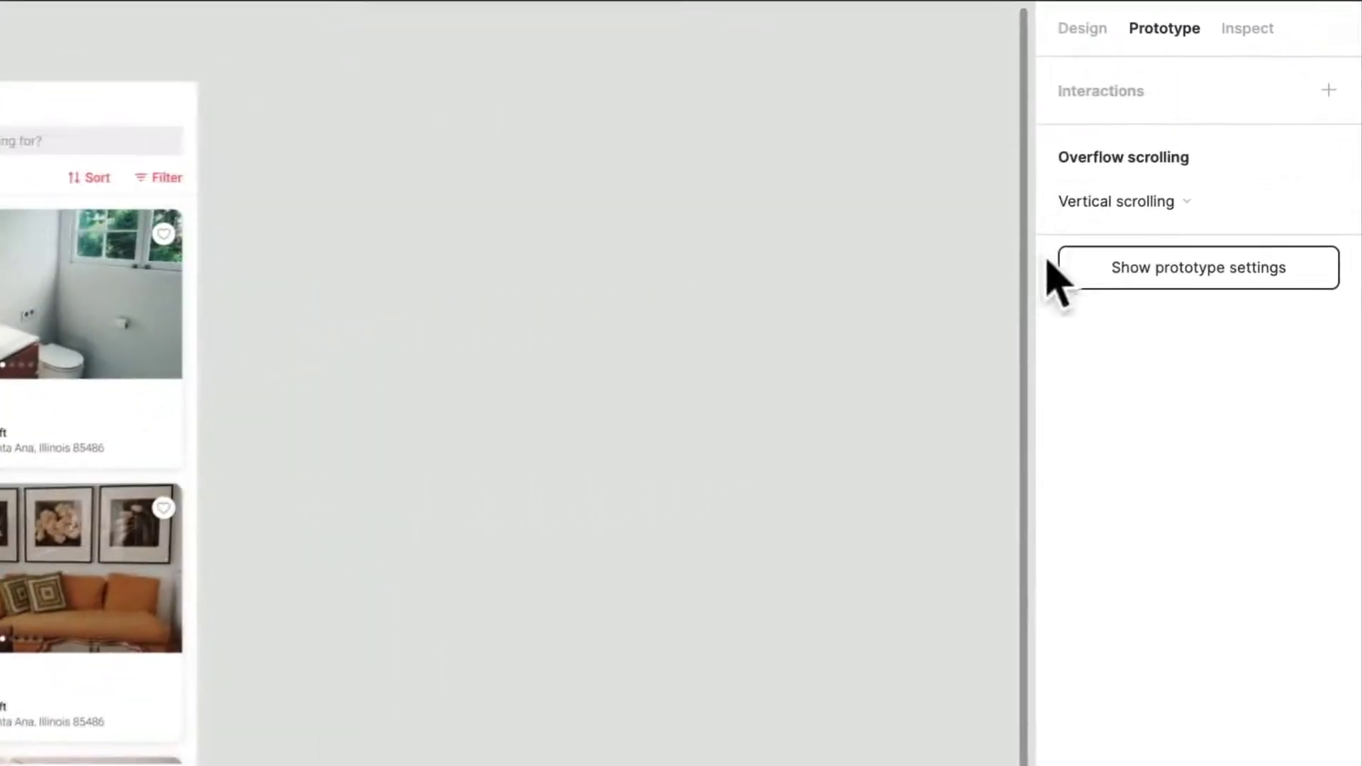
{"action": "left_click", "coordinate": [1247, 210]}
{"action": "left_click", "coordinate": [1139, 139]}
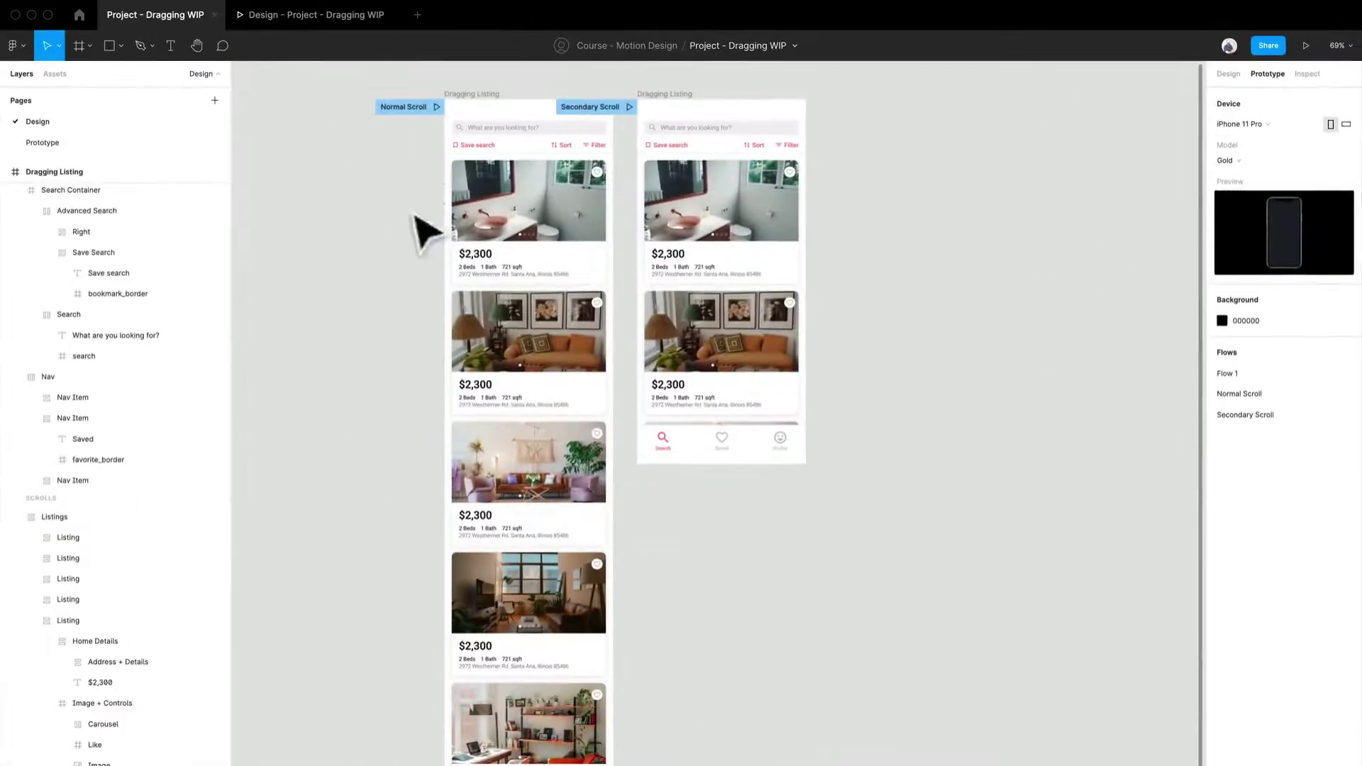
Test the Normal Scroll flow in the prototype by scrolling through all its listings in both directions
{"action": "left_click", "coordinate": [281, 17]}
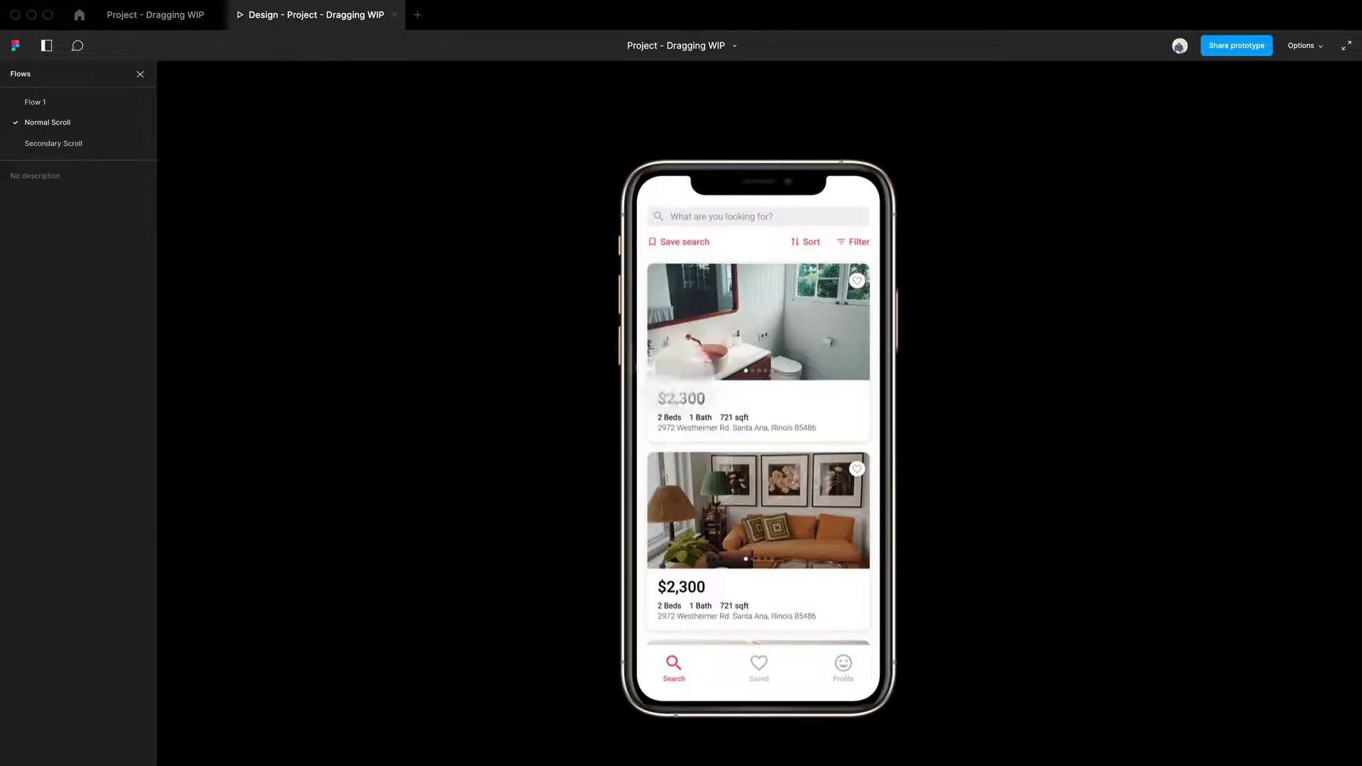
{"action": "scroll", "coordinate": [709, 419], "scroll_direction": "down", "scroll_amount": 5}
{"action": "scroll", "coordinate": [720, 432], "scroll_direction": "down", "scroll_amount": 2}
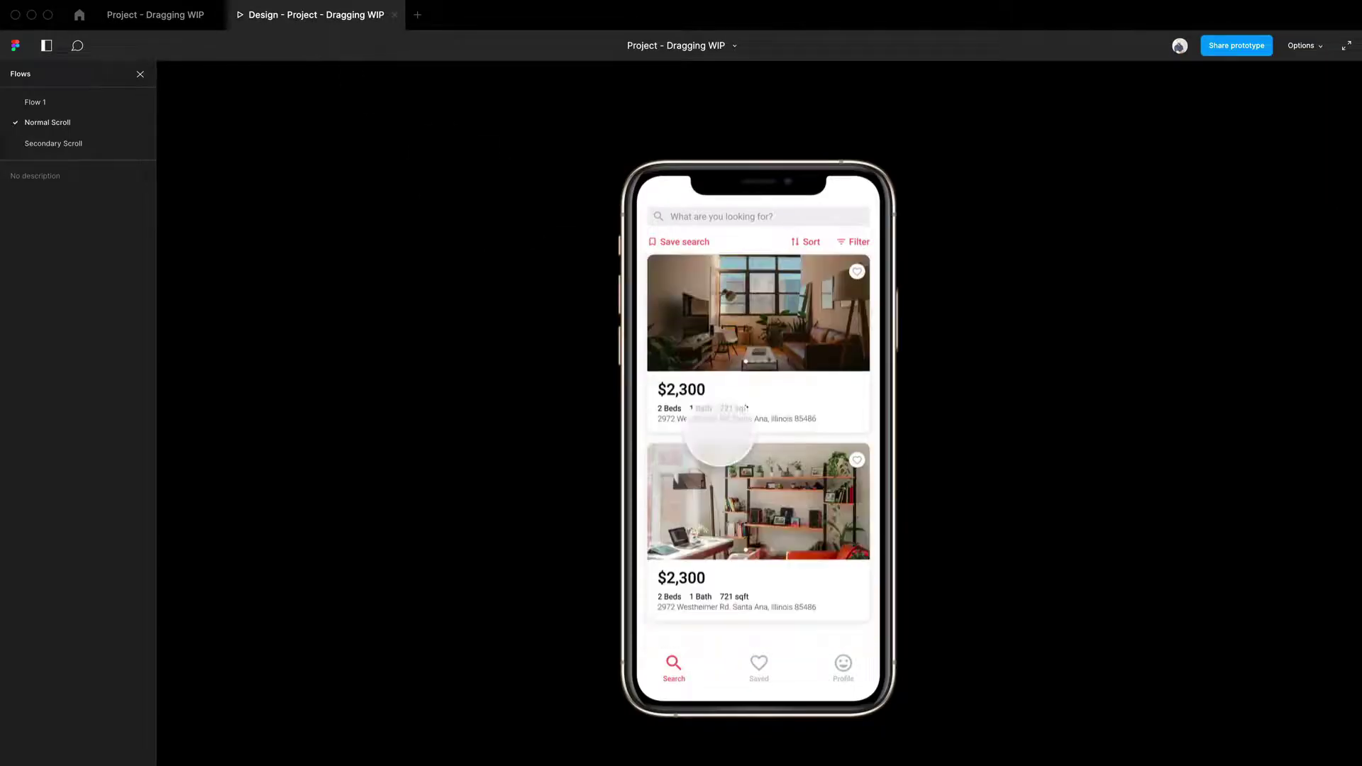
{"action": "scroll", "coordinate": [839, 544], "scroll_direction": "up", "scroll_amount": 4}
{"action": "left_click_drag", "start_coordinate": [803, 611], "coordinate": [797, 213]}
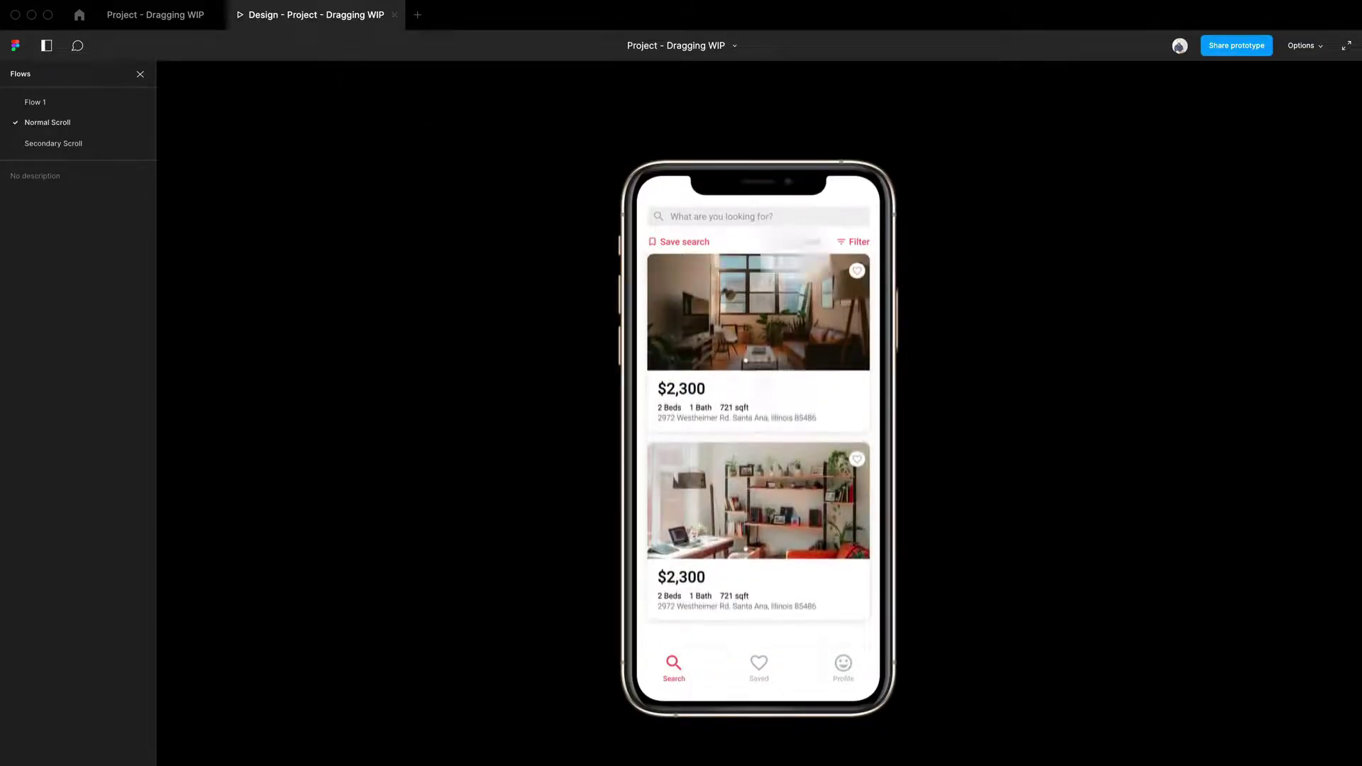
{"action": "left_click_drag", "start_coordinate": [762, 449], "coordinate": [773, 742]}
{"action": "scroll", "coordinate": [766, 497], "scroll_direction": "down", "scroll_amount": 4}
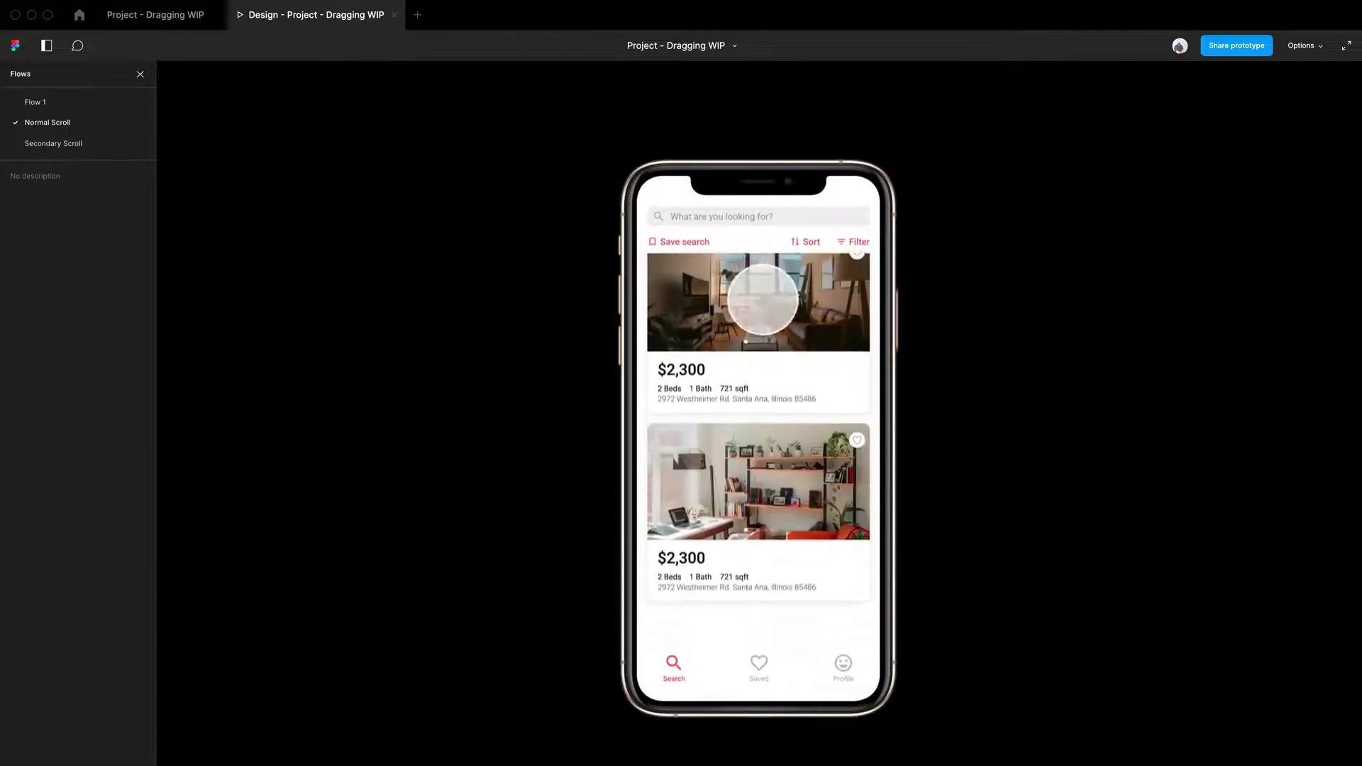
{"action": "scroll", "coordinate": [773, 639], "scroll_direction": "up", "scroll_amount": 5}
{"action": "scroll", "coordinate": [758, 454], "scroll_direction": "down", "scroll_amount": 5}
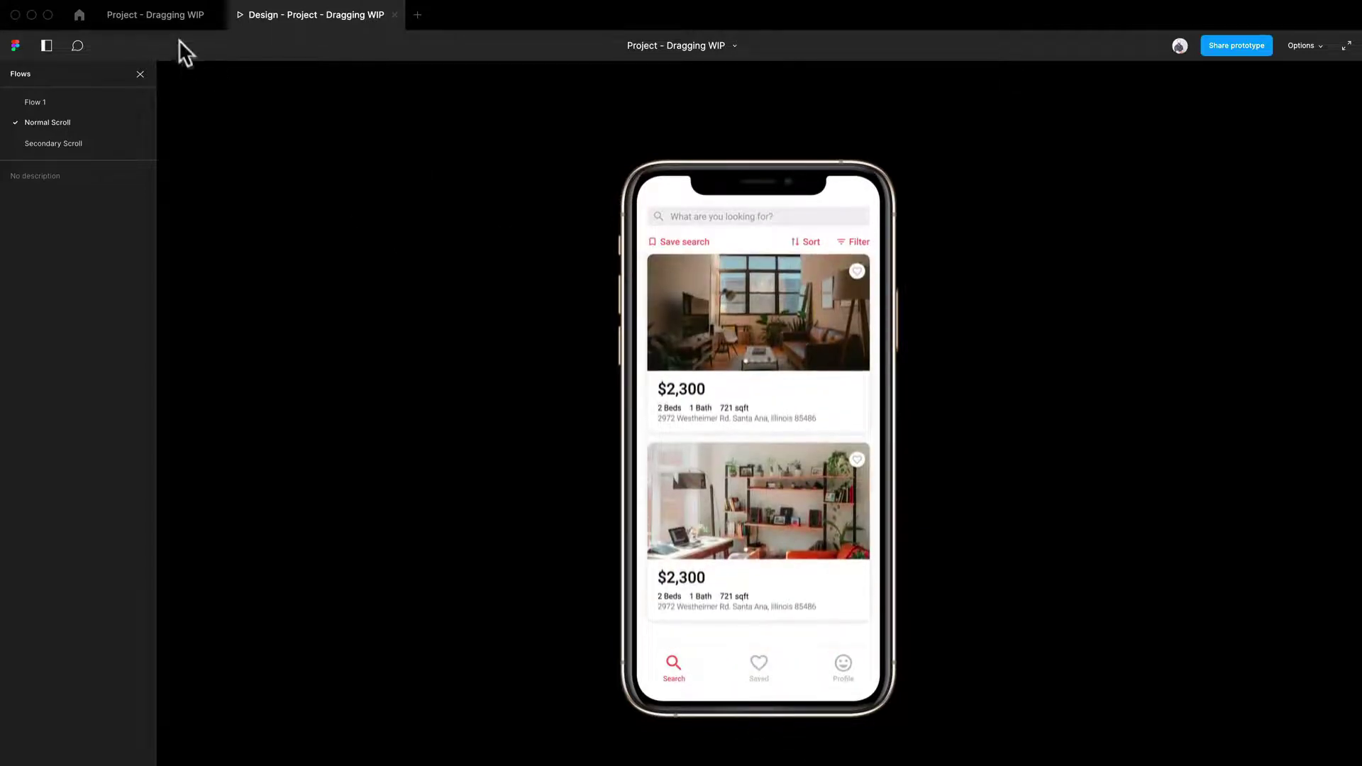
Return to the design file, select the Secondary Scroll frame and compare its height with the Normal Scroll frame
{"action": "left_click", "coordinate": [162, 13]}
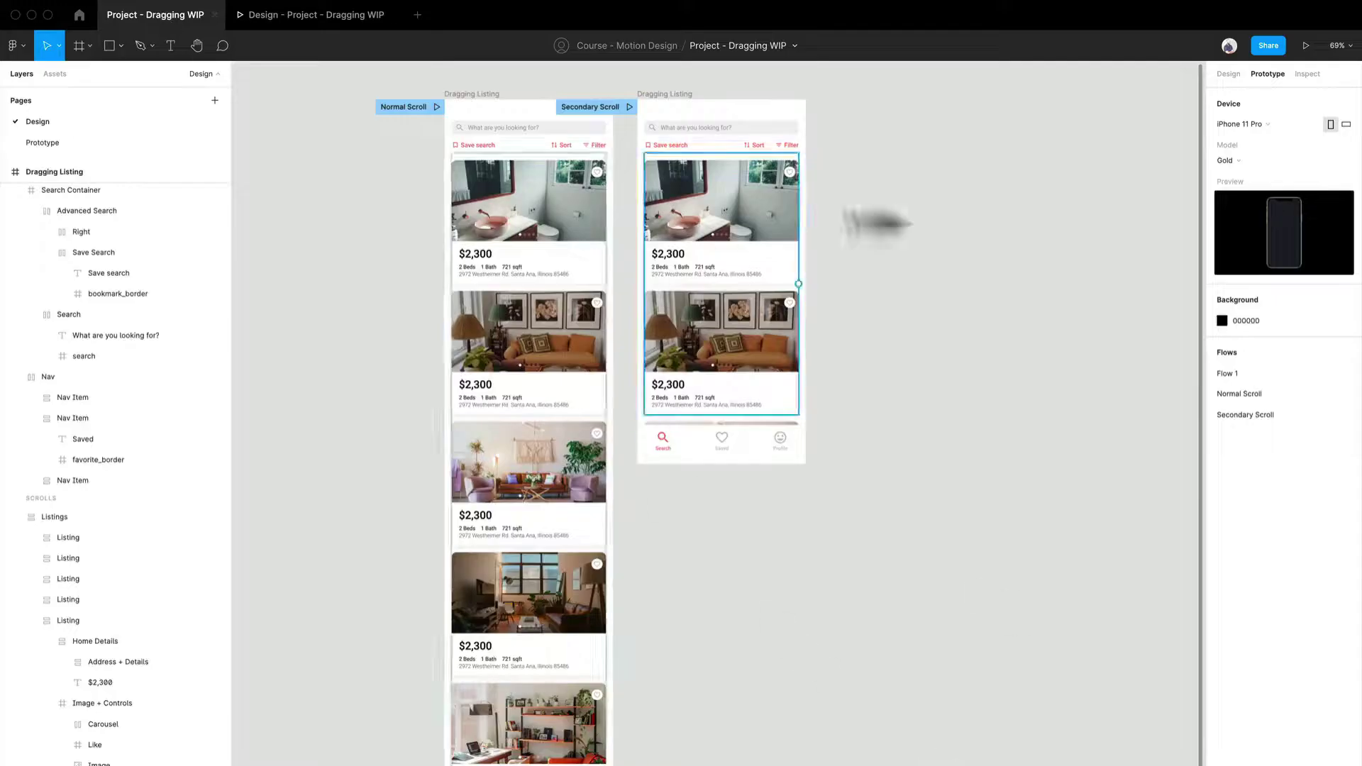
{"action": "left_click", "coordinate": [699, 103]}
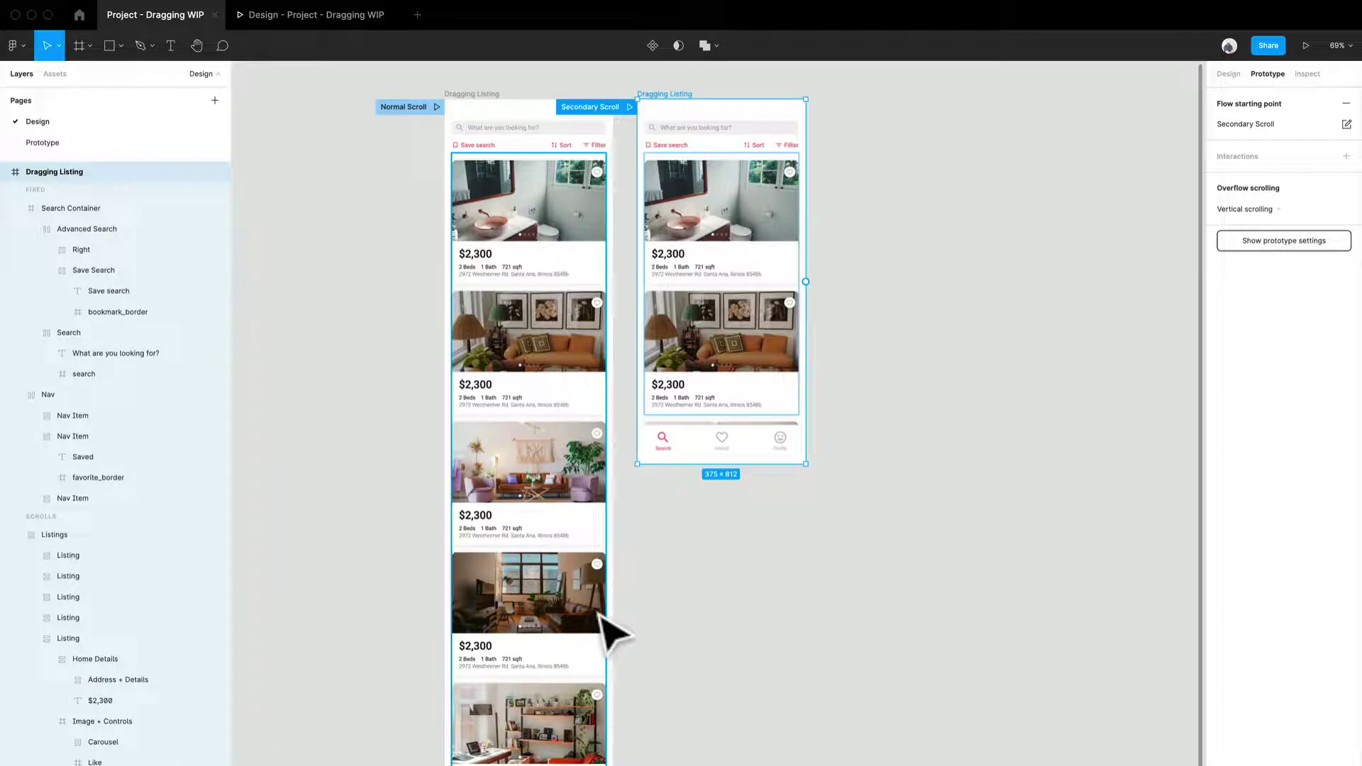
{"action": "scroll", "coordinate": [511, 305], "scroll_direction": "down", "scroll_amount": 2}
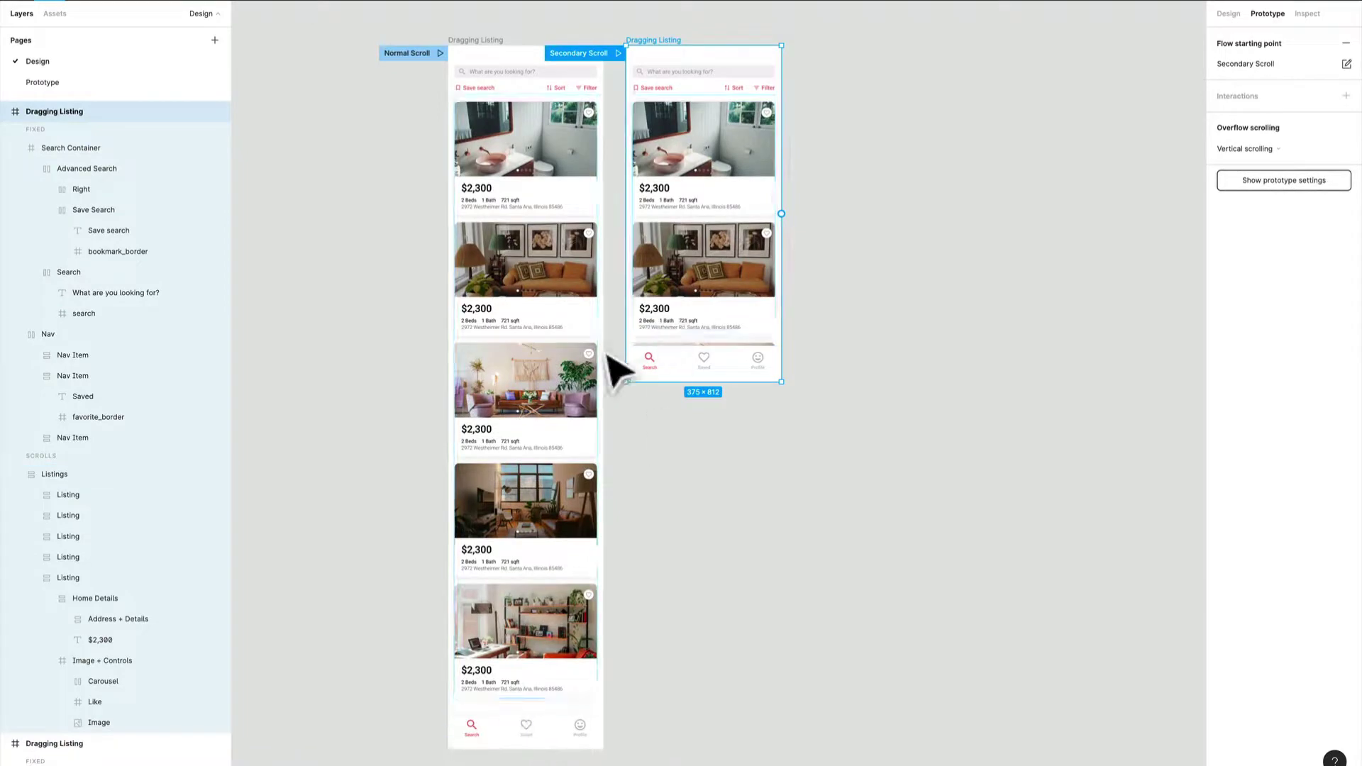
Compare the two Dragging Listing screens and inspect the overflow scrolling of the Normal Scroll screen's Listings frame
{"action": "scroll", "coordinate": [521, 267], "scroll_direction": "up", "scroll_amount": 5}
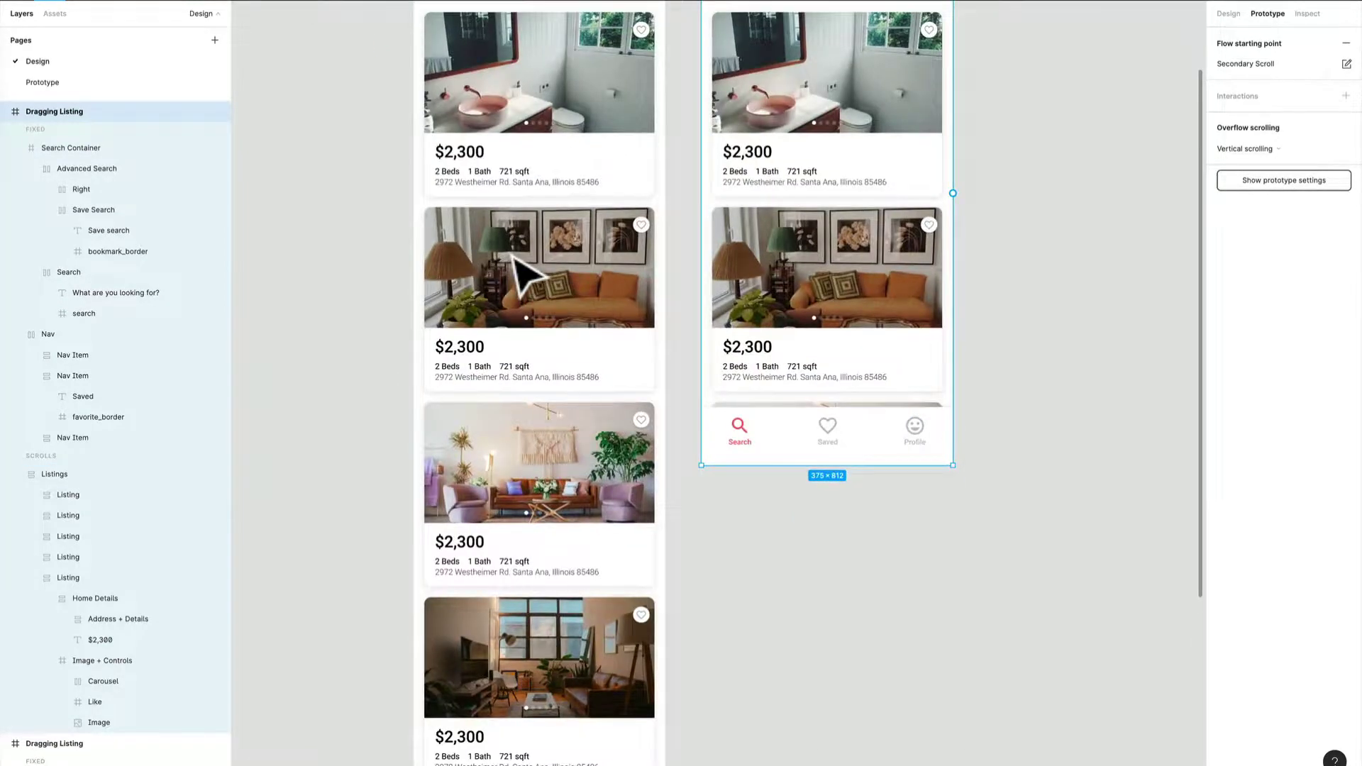
{"action": "scroll", "coordinate": [521, 267], "scroll_direction": "down", "scroll_amount": 3}
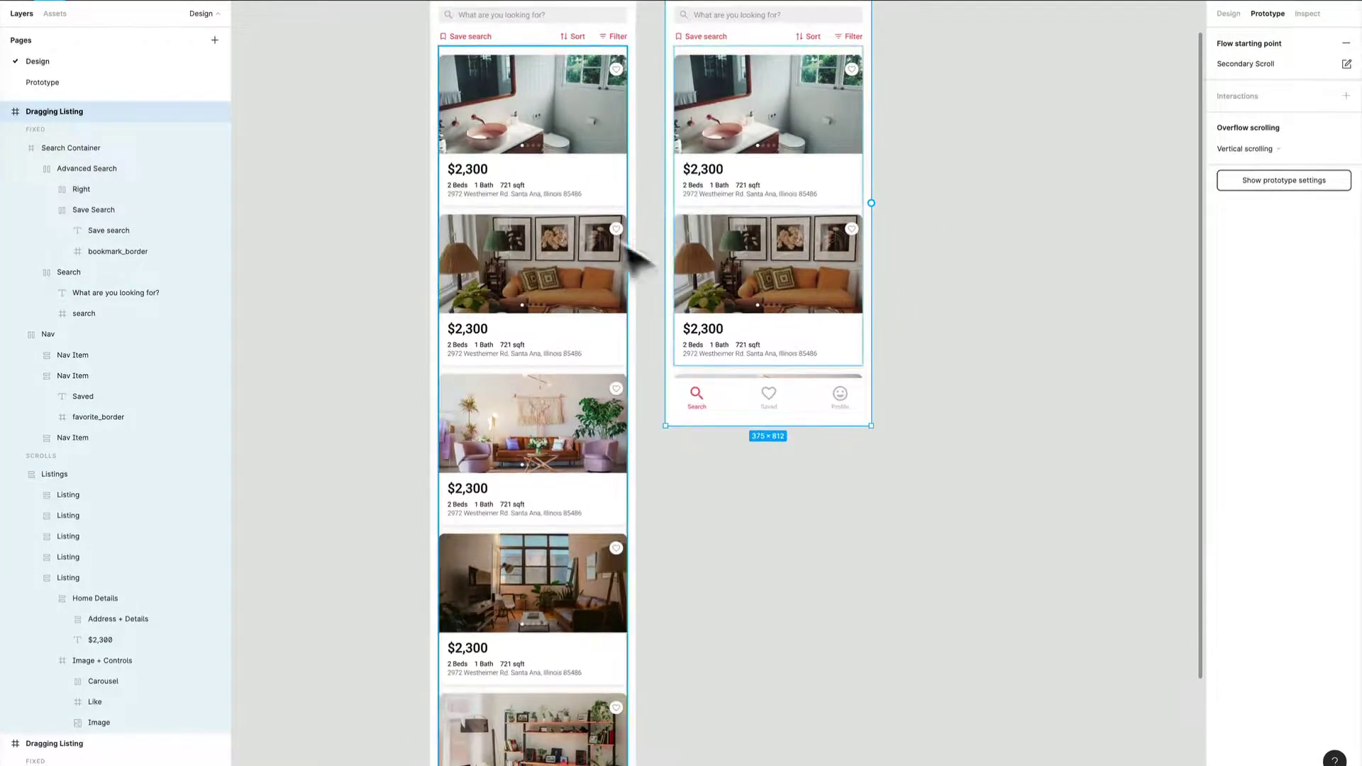
{"action": "scroll", "coordinate": [561, 561], "scroll_direction": "up", "scroll_amount": 3}
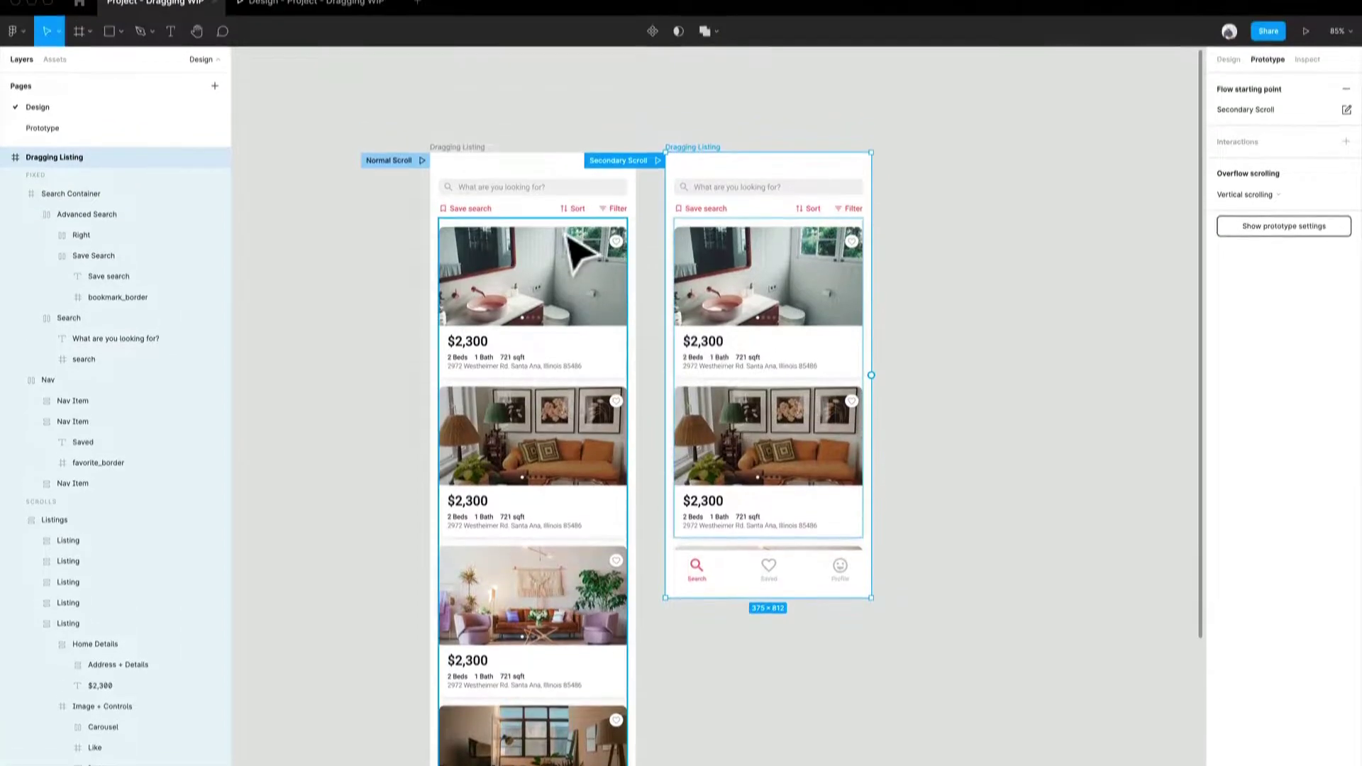
{"action": "left_click", "coordinate": [559, 435]}
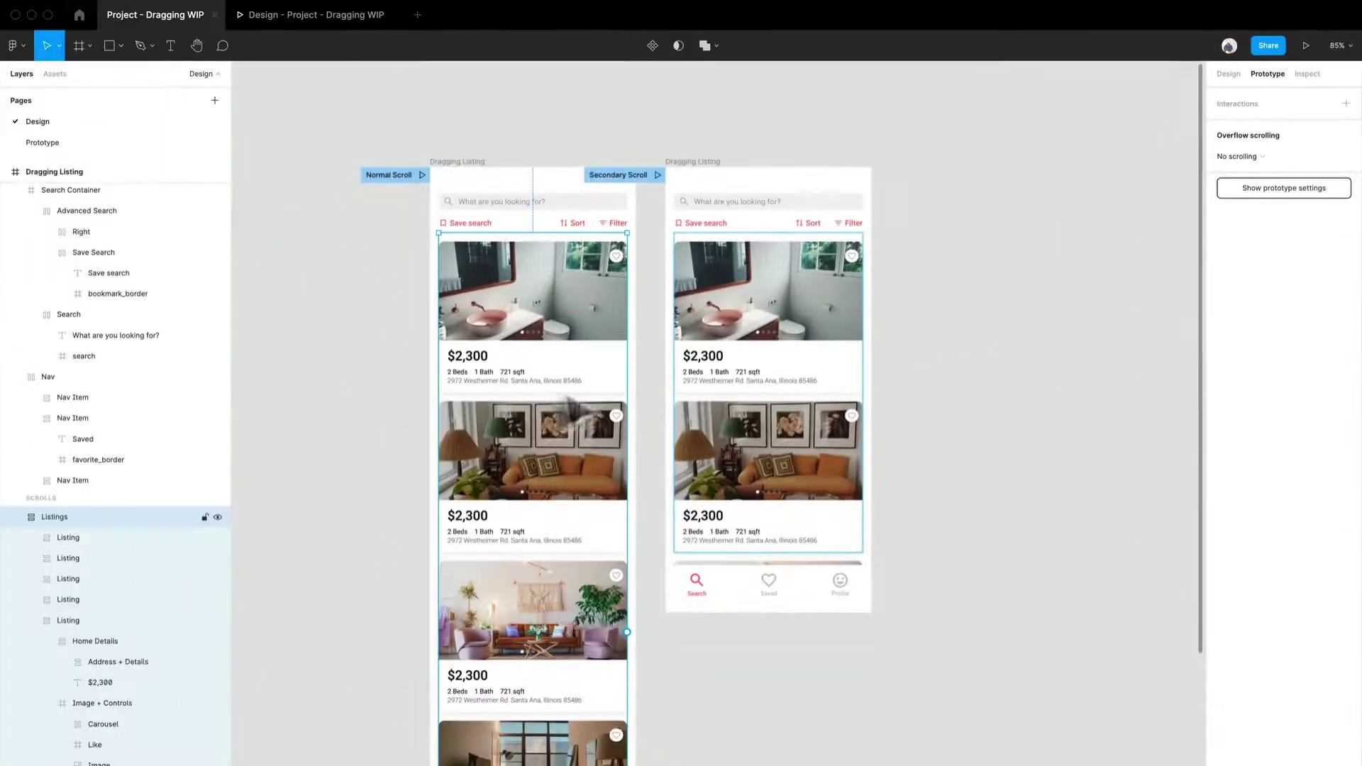
Inspect the constraints and fixed-position settings of the Normal Scroll screen's Search Container and Nav frames
{"action": "left_click", "coordinate": [512, 220]}
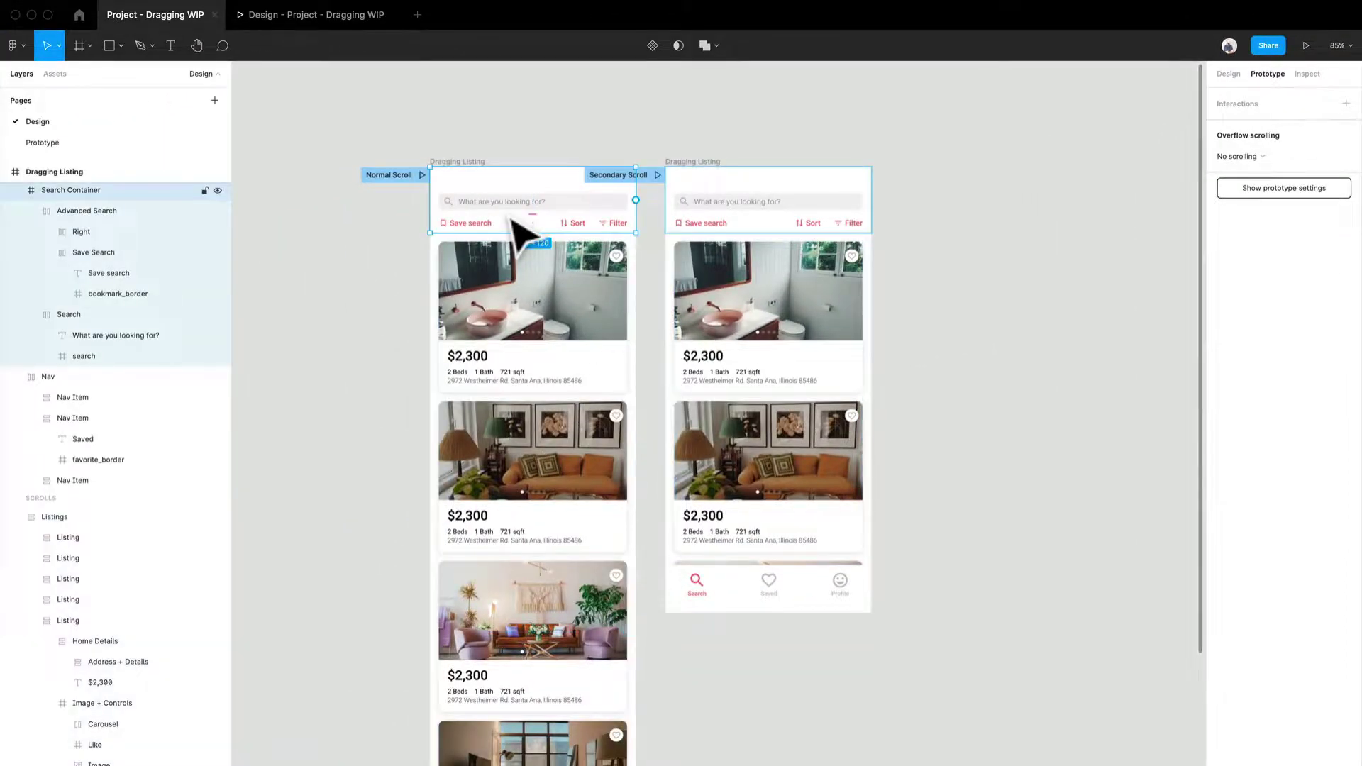
{"action": "left_click", "coordinate": [1228, 75]}
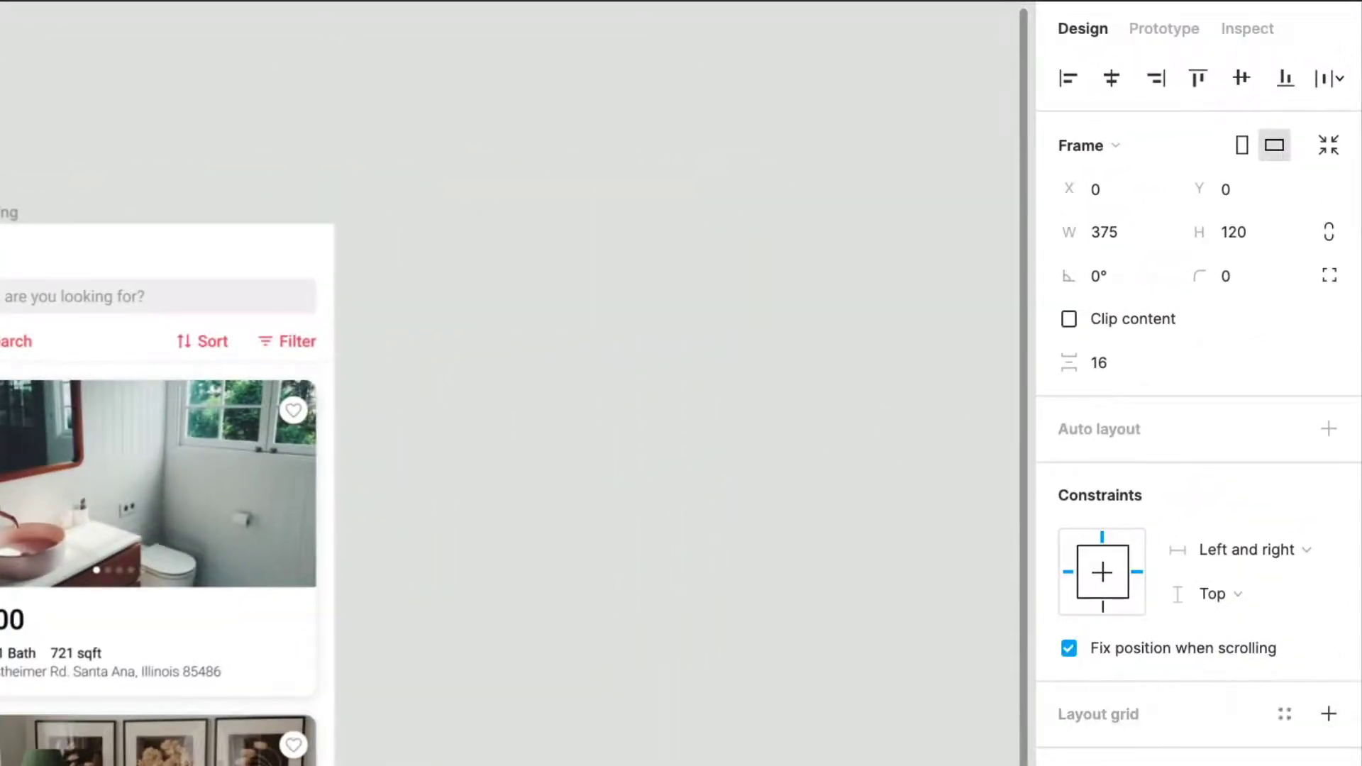
{"action": "scroll", "coordinate": [511, 383], "scroll_direction": "down", "scroll_amount": 10}
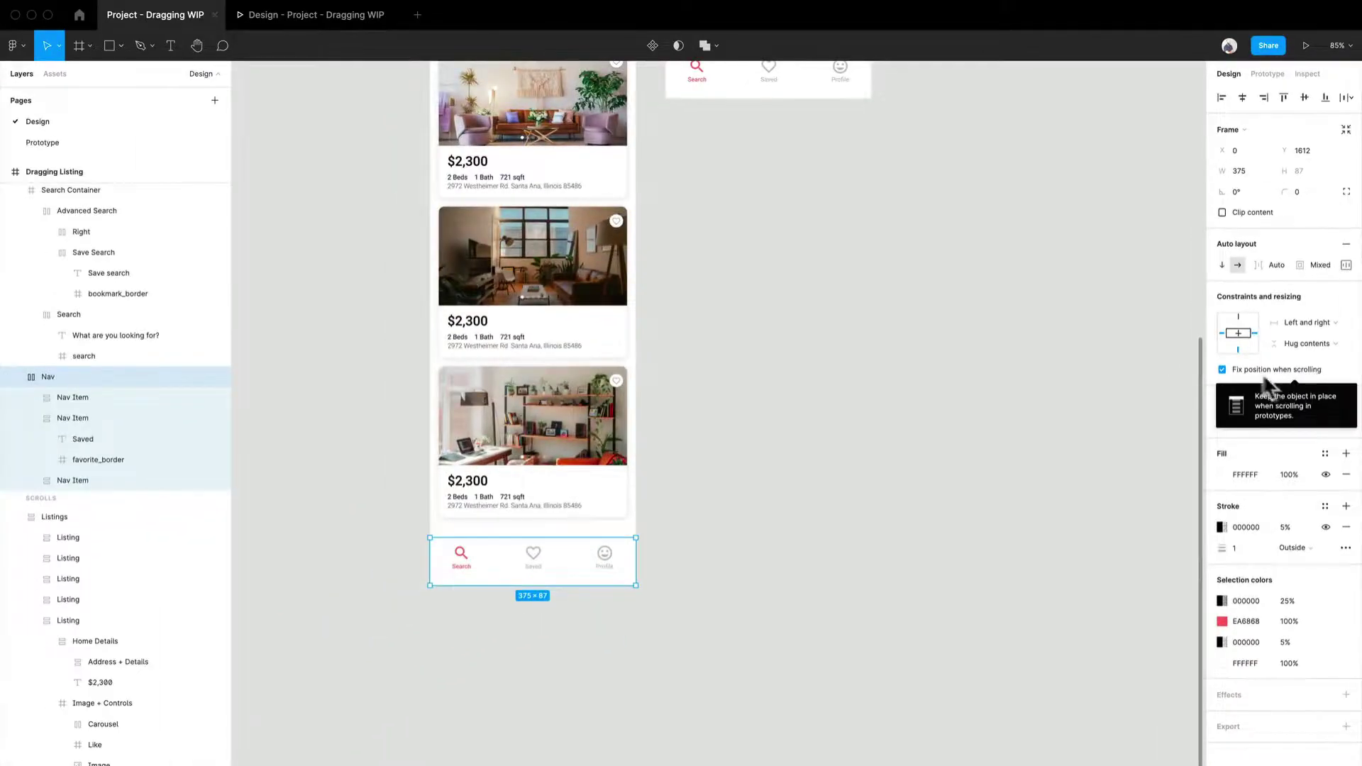
Turn off Fix position when scrolling for the Search Container of the Secondary Scroll screen
{"action": "scroll", "coordinate": [754, 365], "scroll_direction": "up", "scroll_amount": 5}
{"action": "left_click", "coordinate": [801, 415]}
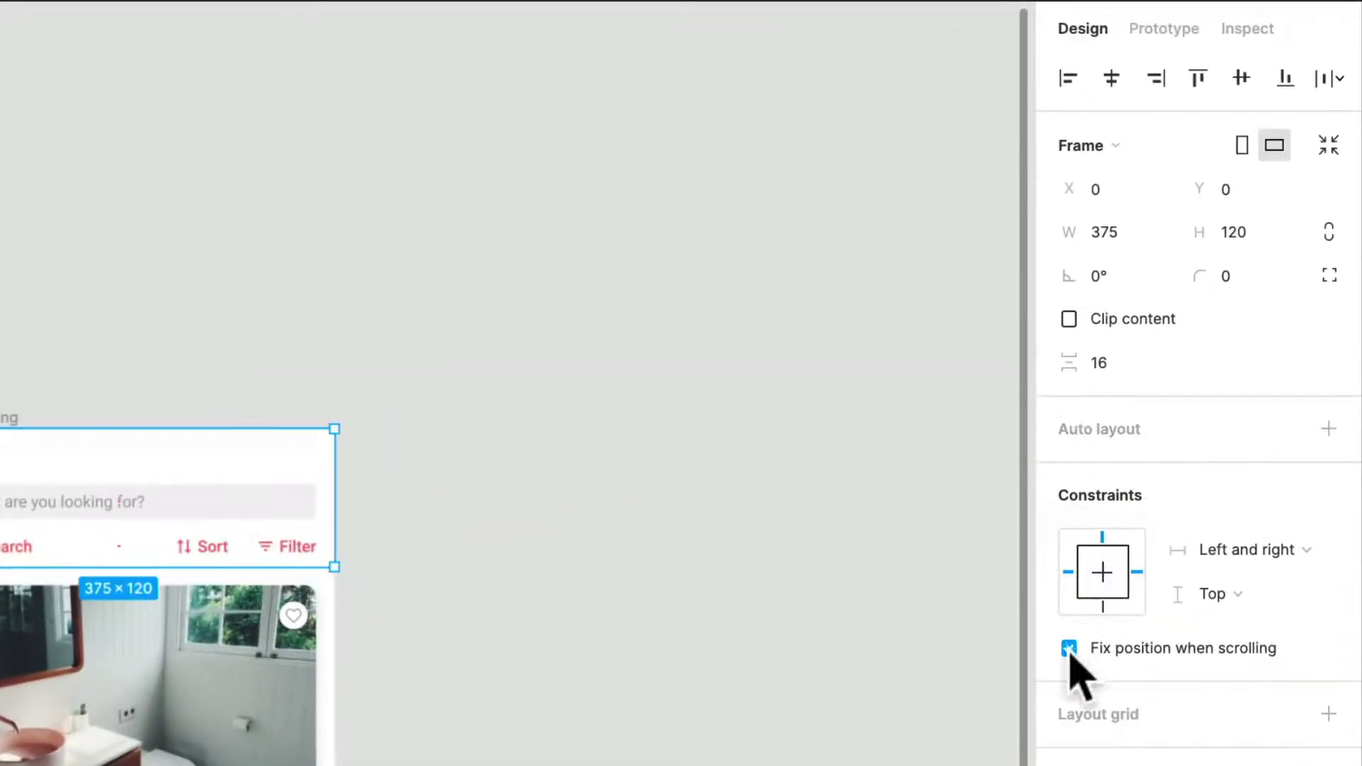
{"action": "left_click", "coordinate": [1069, 647]}
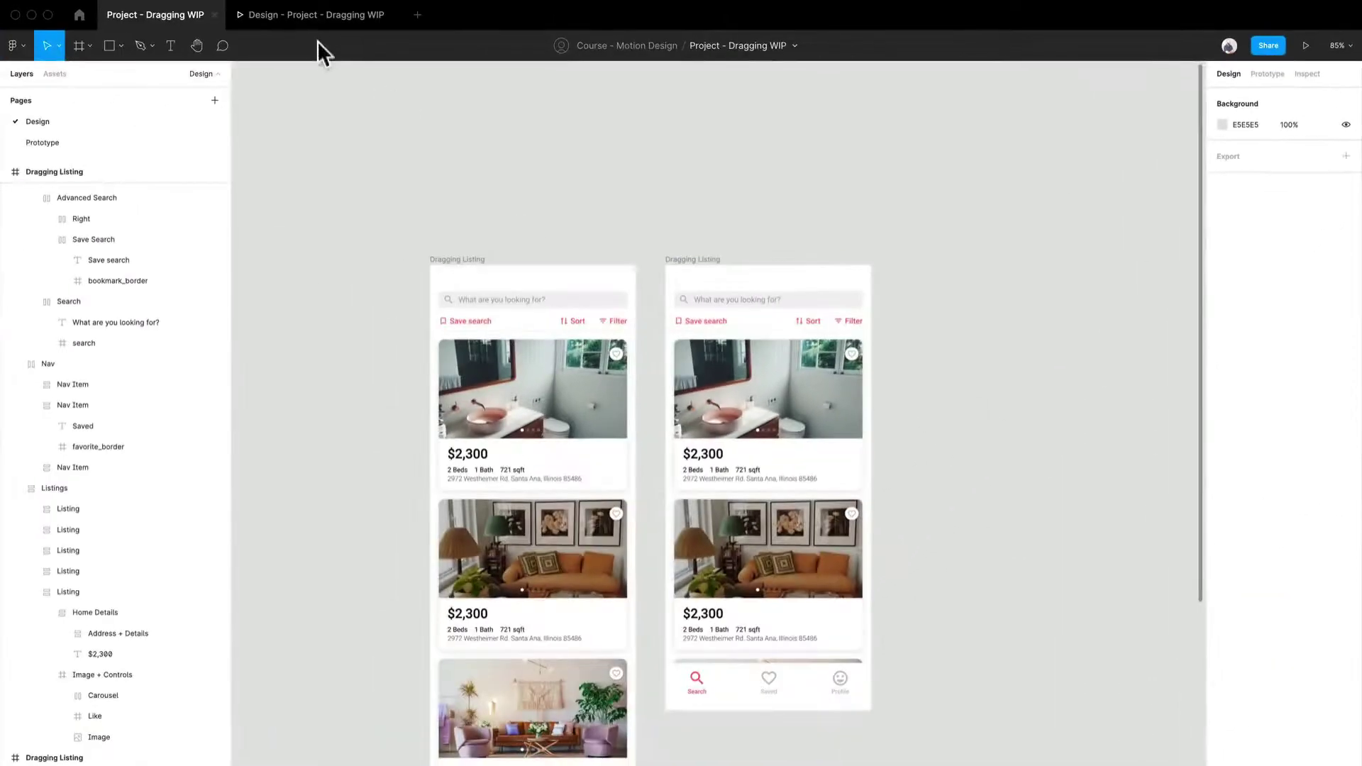
Preview the Secondary Scroll flow in the prototype and test scrolling its listings in both directions
{"action": "left_click", "coordinate": [321, 9]}
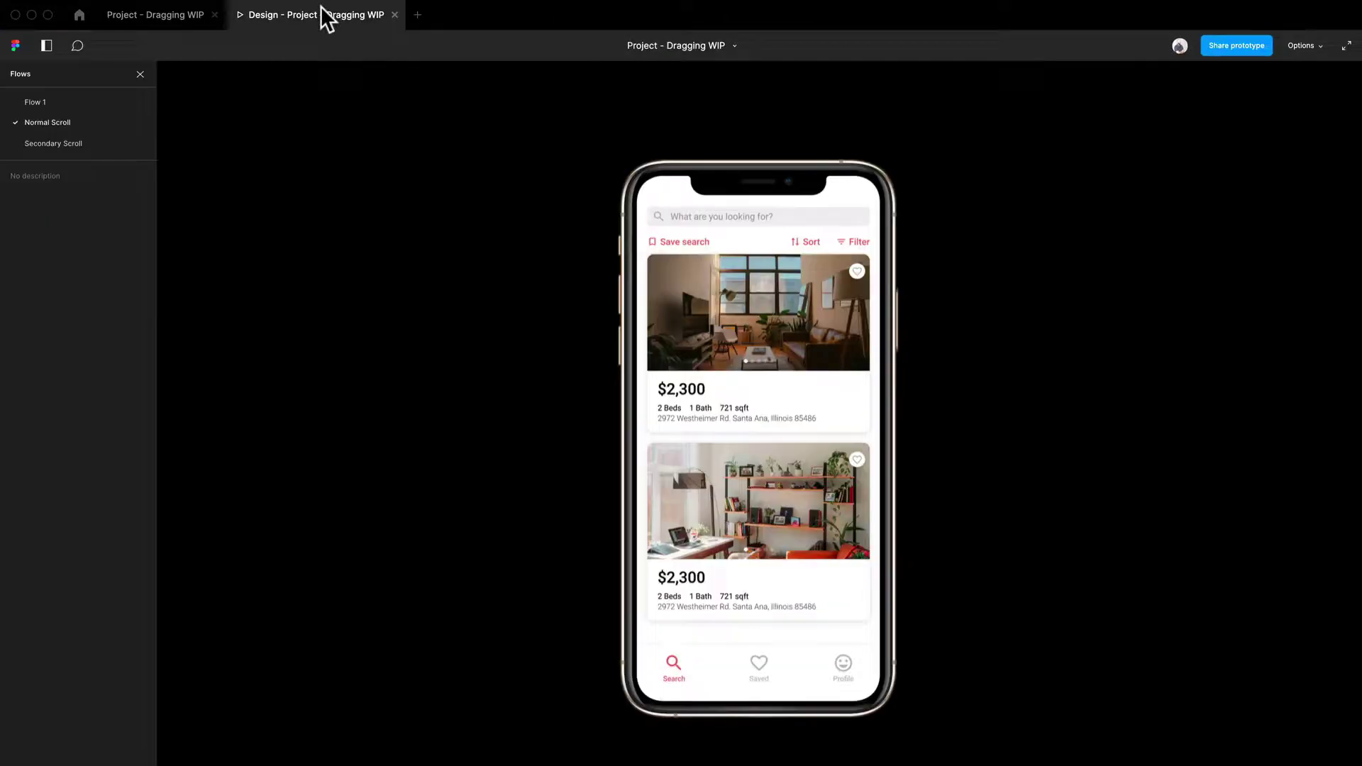
{"action": "left_click", "coordinate": [50, 144]}
{"action": "scroll", "coordinate": [760, 426], "scroll_direction": "down", "scroll_amount": 2}
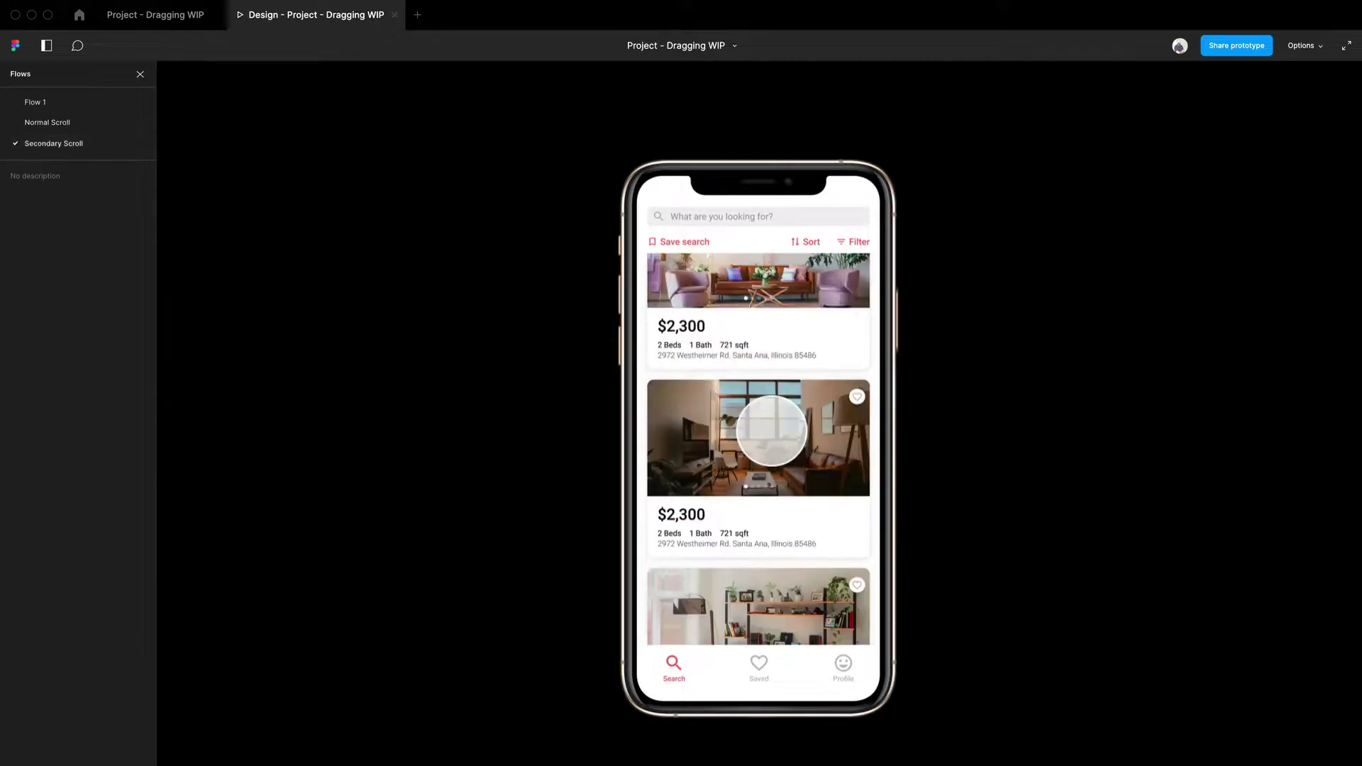
{"action": "scroll", "coordinate": [751, 335], "scroll_direction": "down", "scroll_amount": 8}
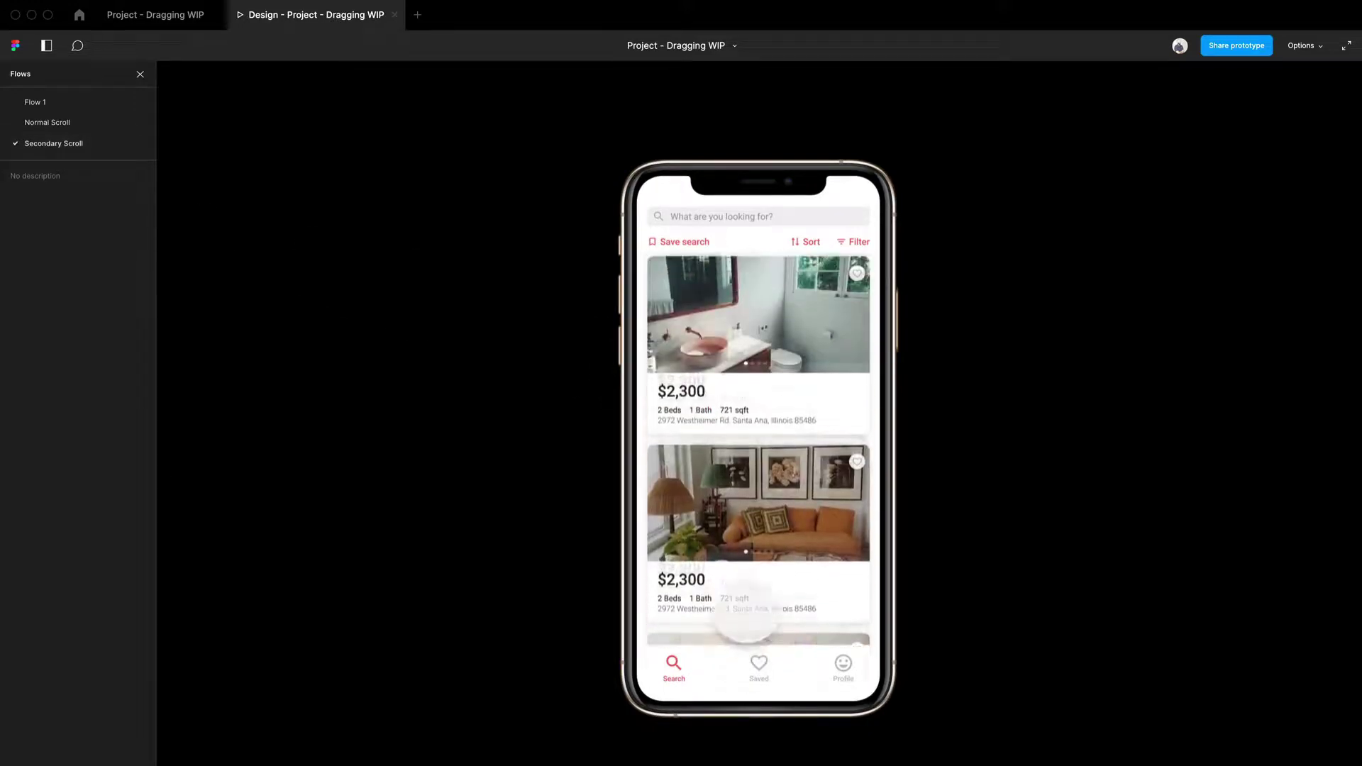
{"action": "scroll", "coordinate": [782, 586], "scroll_direction": "up", "scroll_amount": 5}
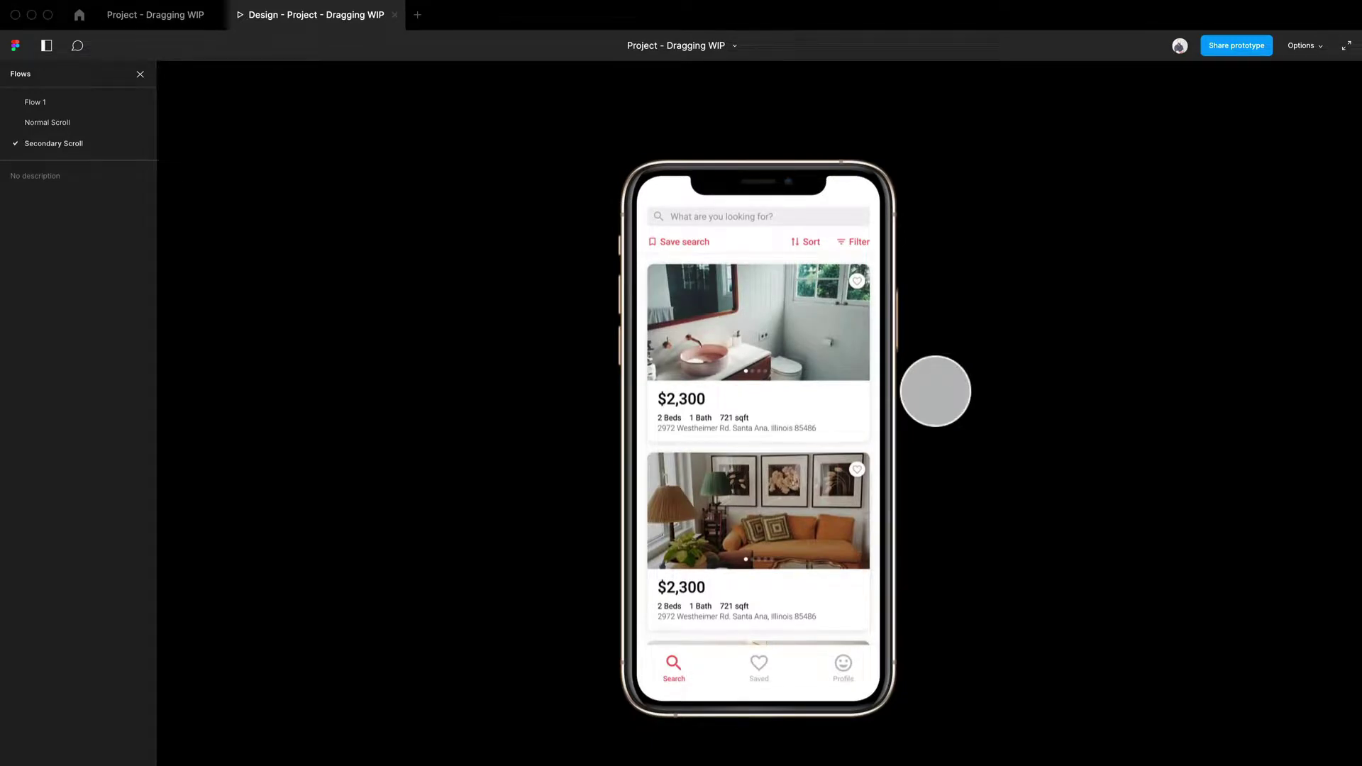
{"action": "scroll", "coordinate": [813, 279], "scroll_direction": "down", "scroll_amount": 4}
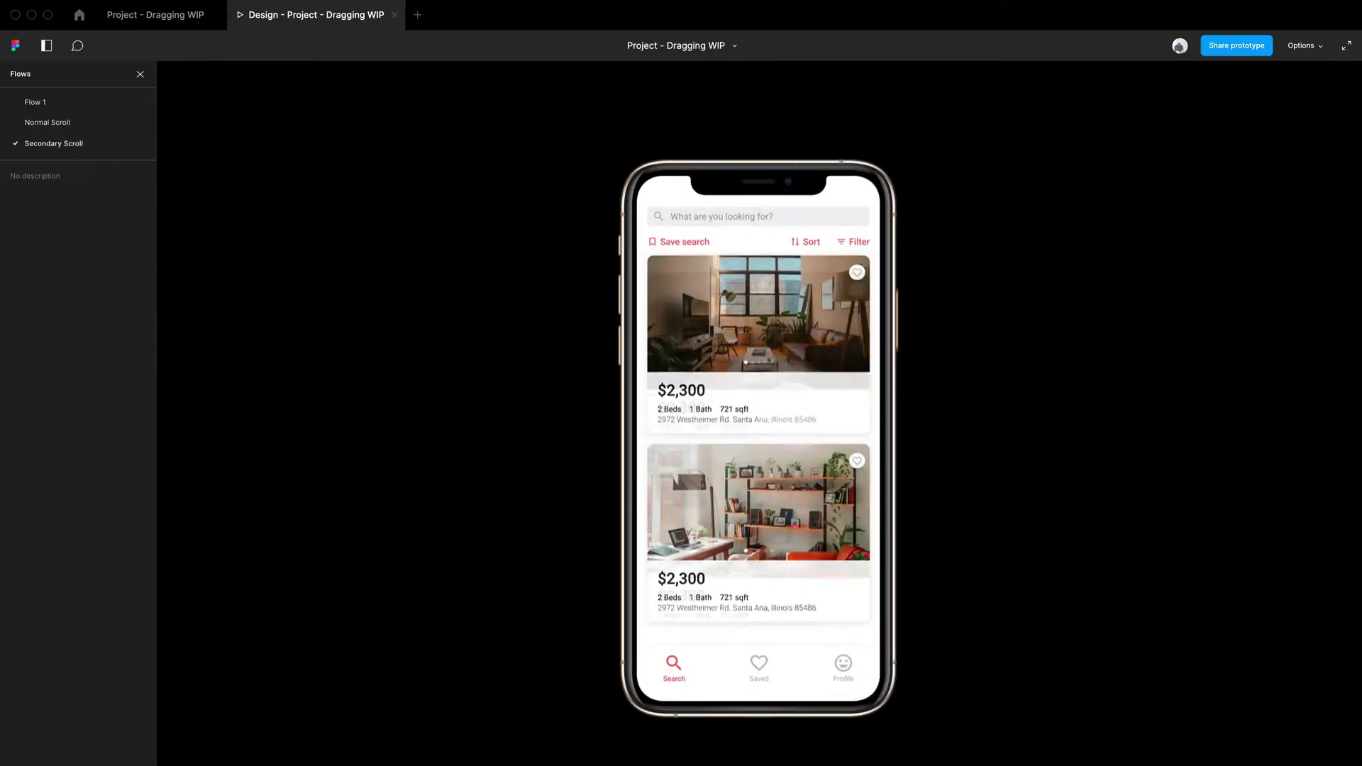
{"action": "left_click_drag", "start_coordinate": [834, 389], "coordinate": [793, 698]}
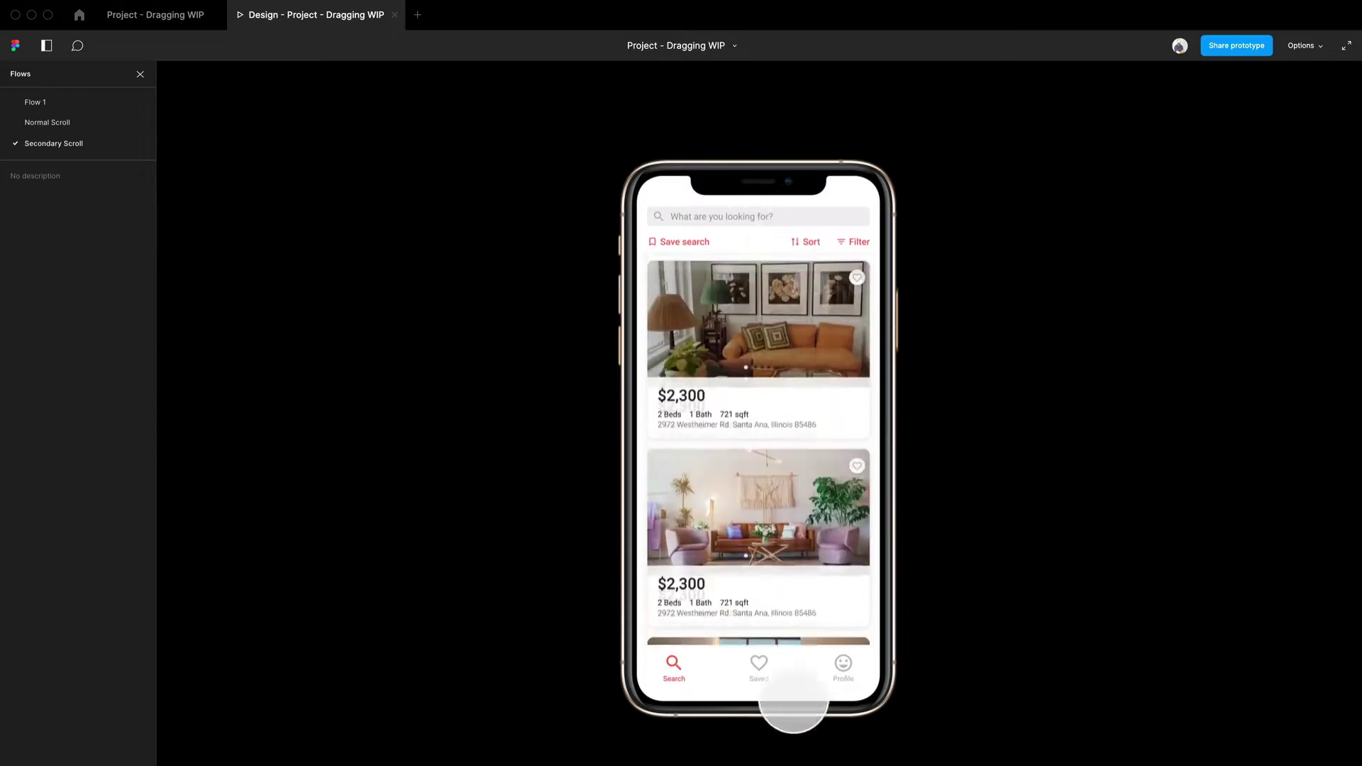